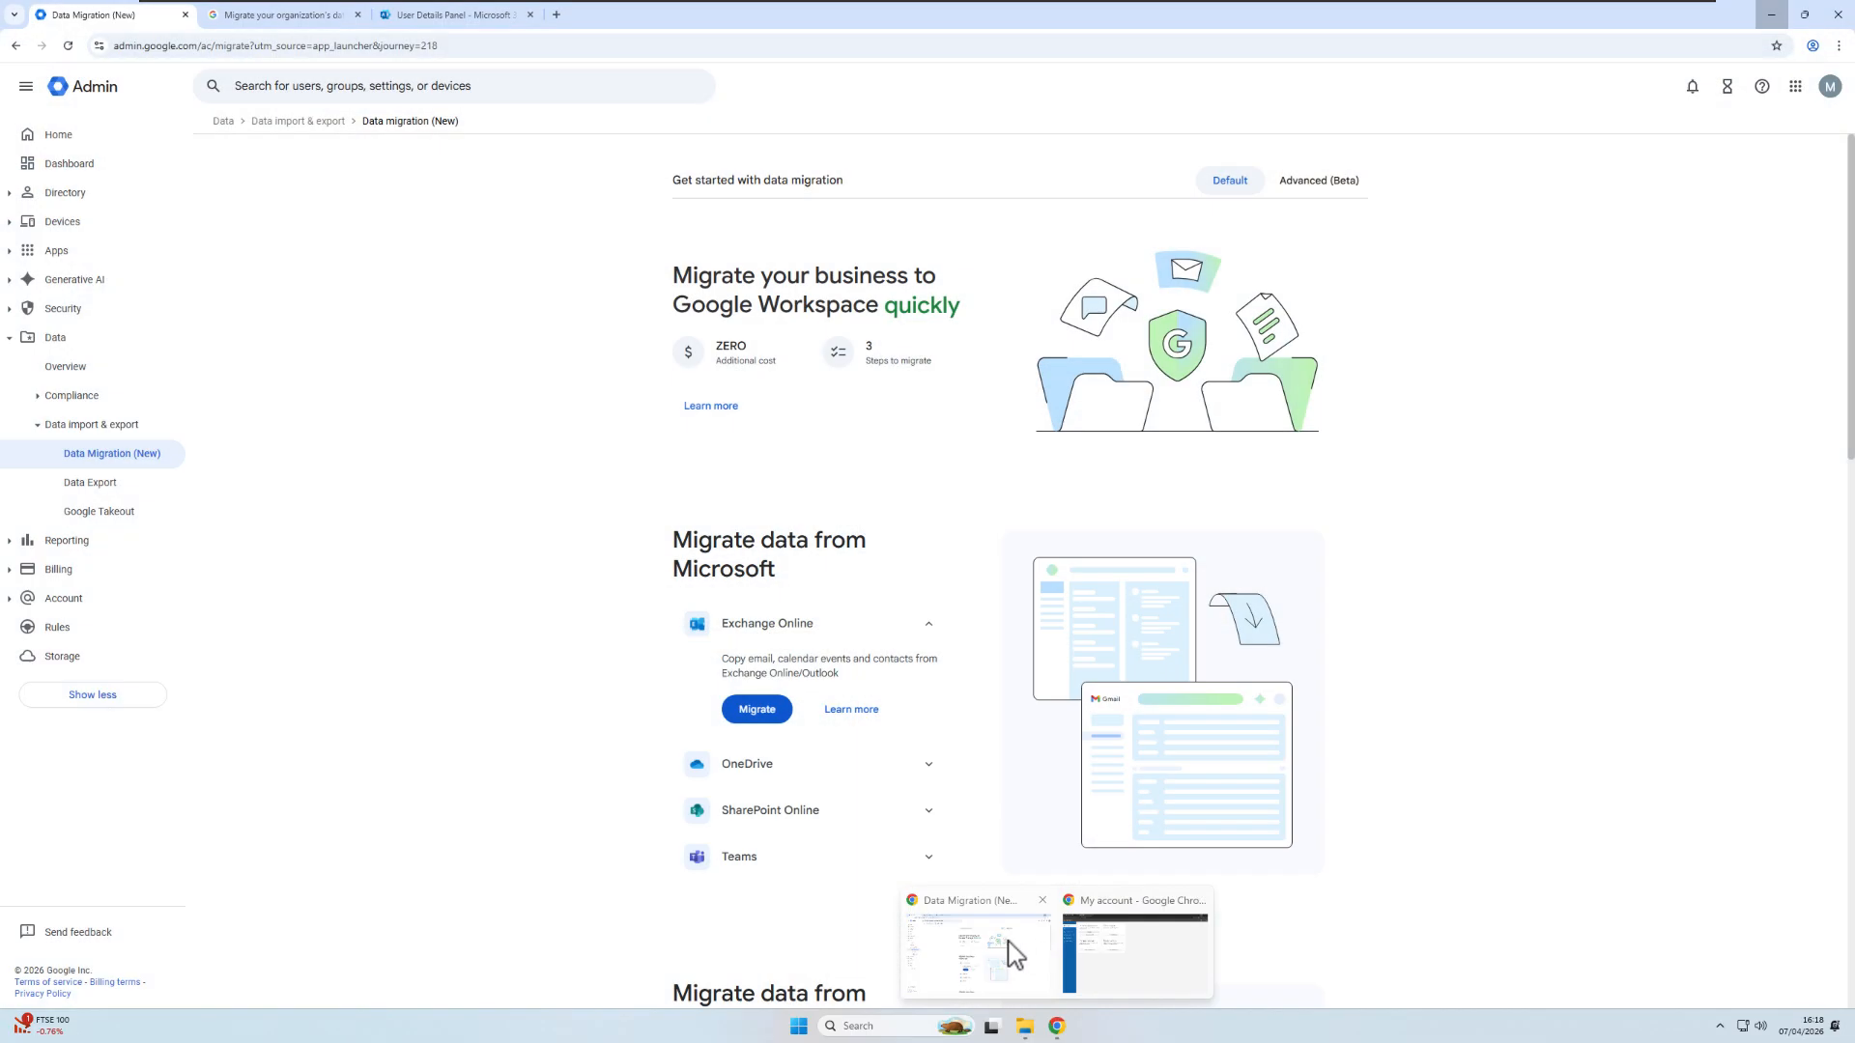
- Start the Google Workspace sign-up and choose "Just you" as the number of employees
{"action": "left_click", "coordinate": [1004, 955]}
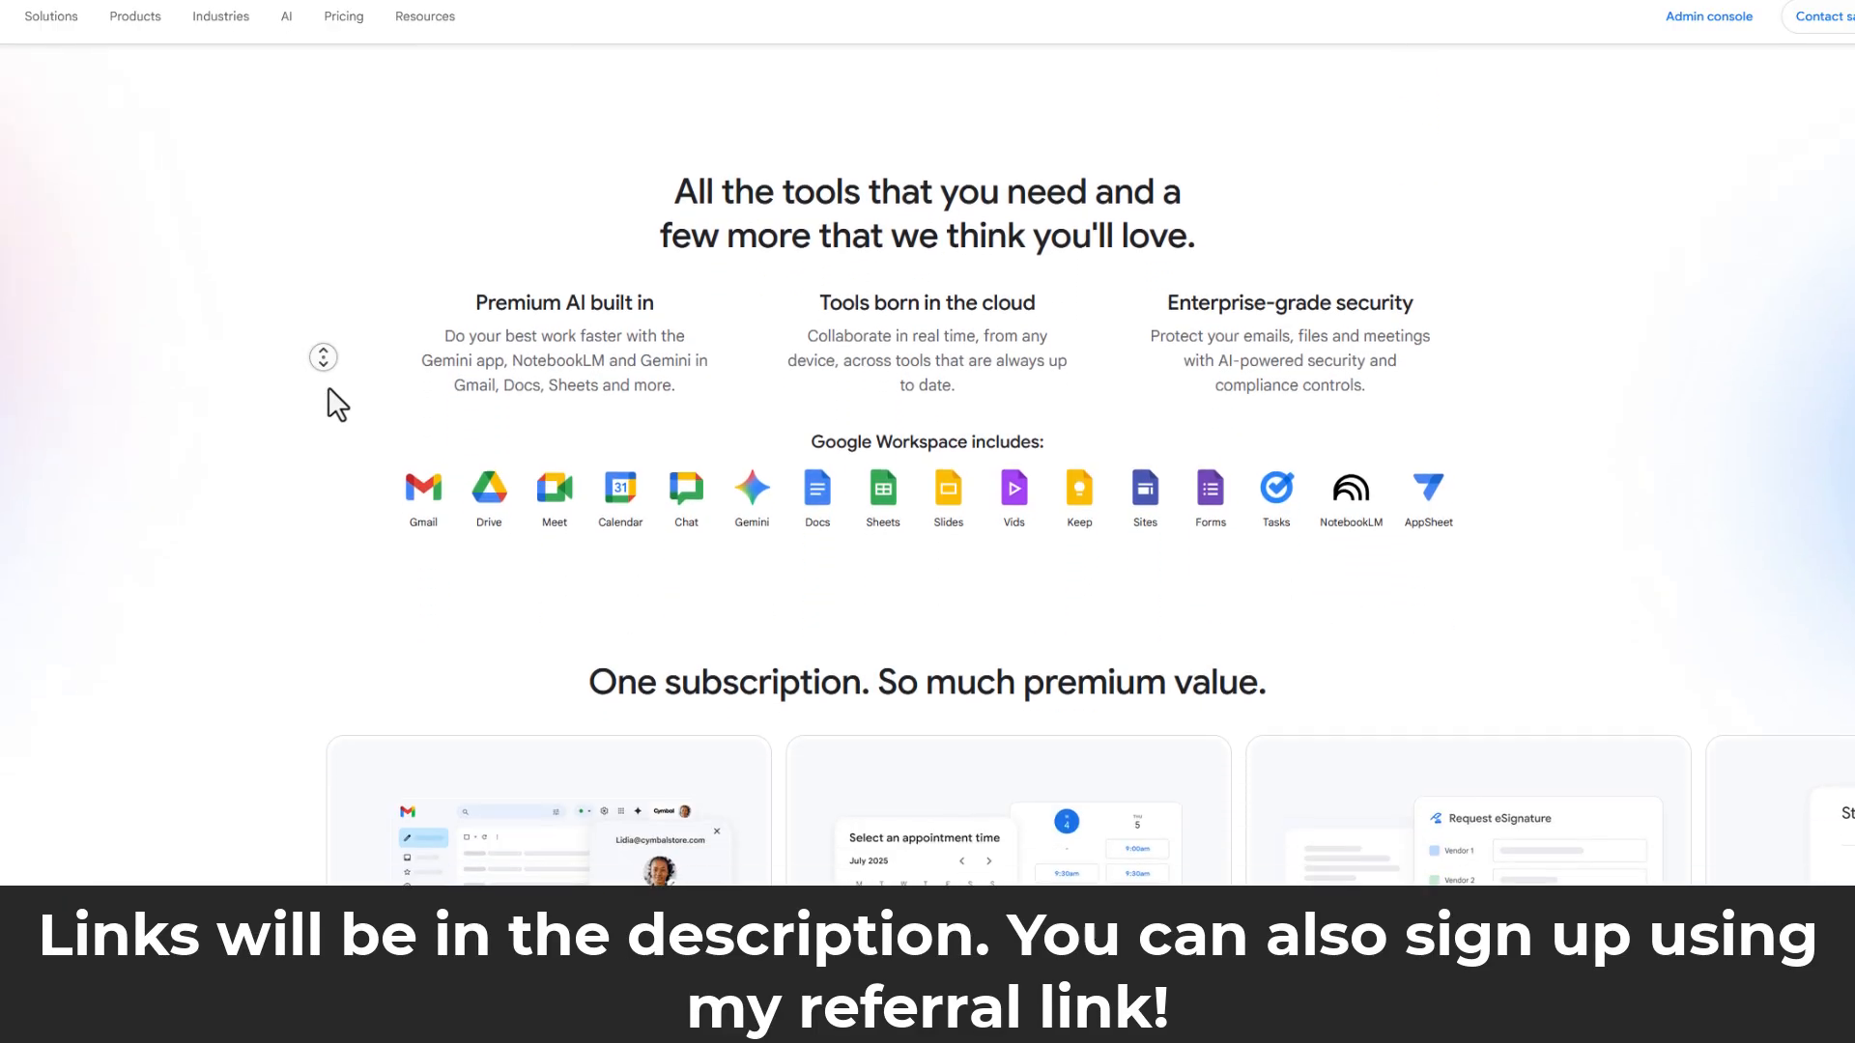
{"action": "scroll", "coordinate": [721, 464], "scroll_direction": "up", "scroll_amount": 5}
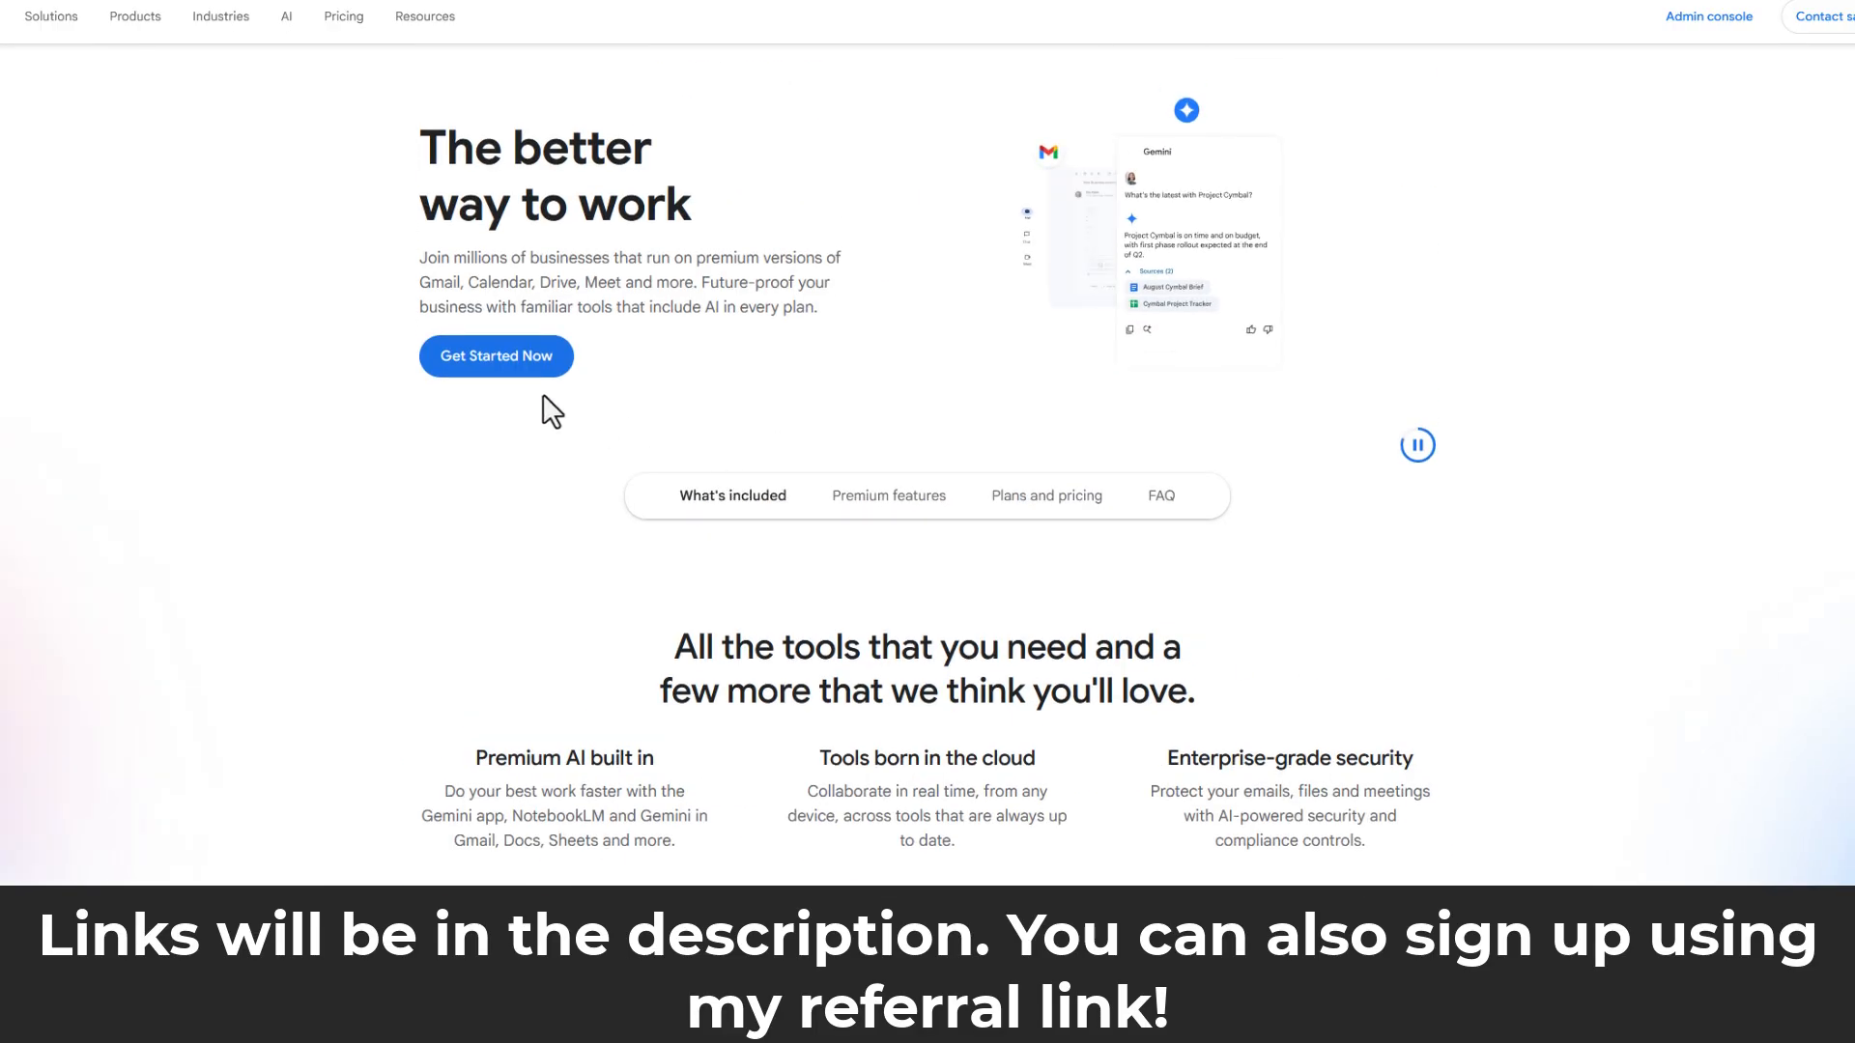
{"action": "left_click", "coordinate": [556, 366]}
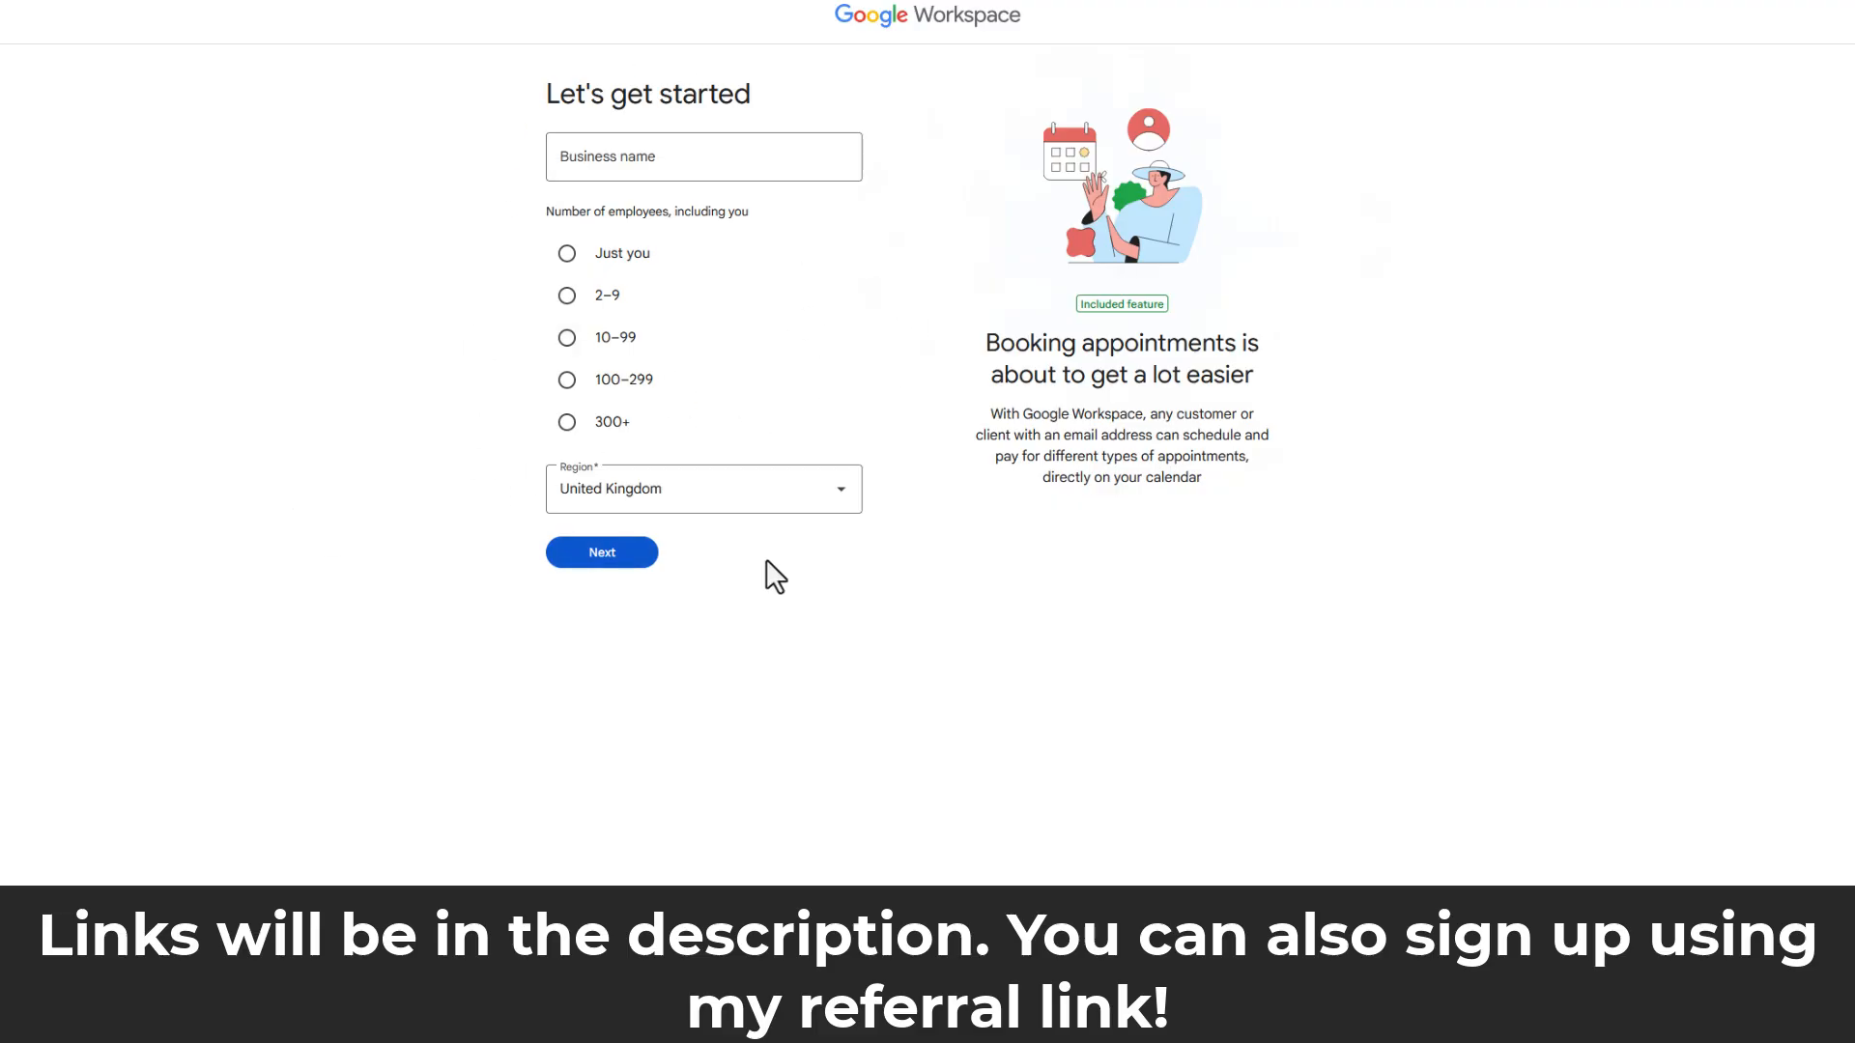
{"action": "left_click", "coordinate": [567, 255]}
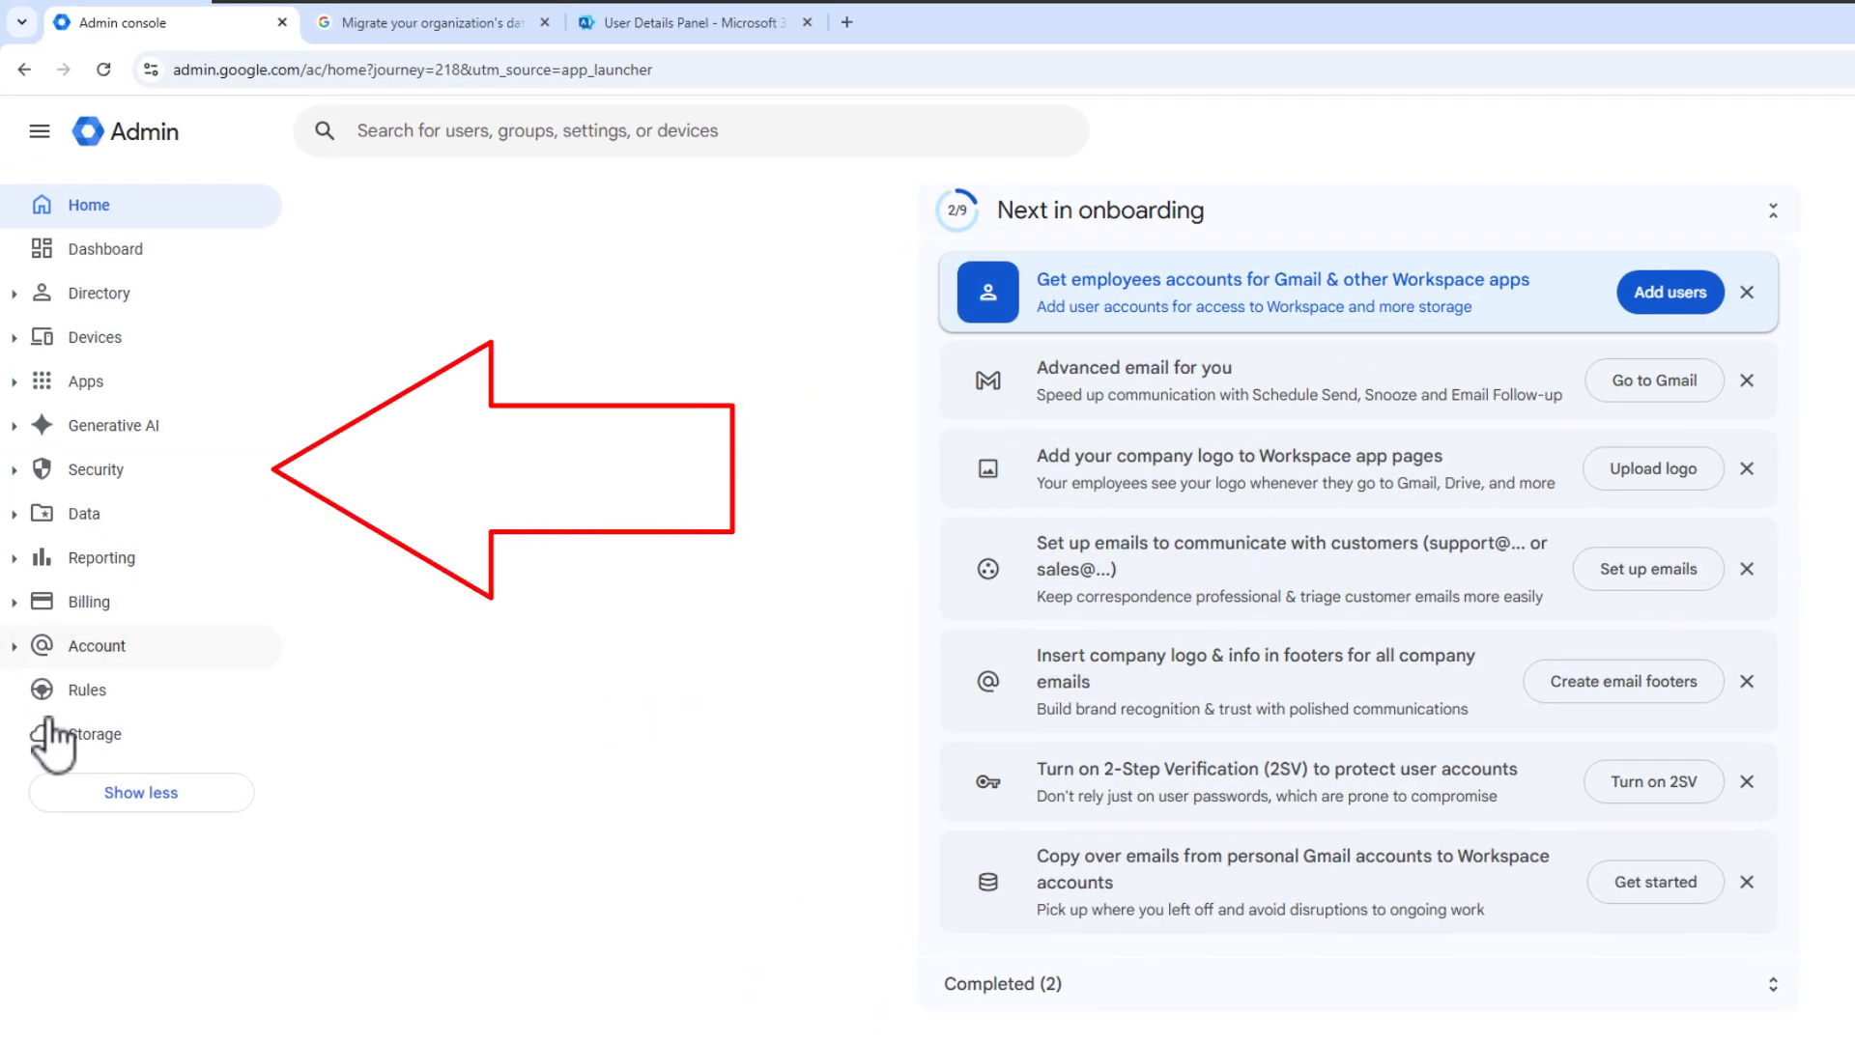
- Expand the Data section in the Google Admin console and open the Data Migration (New) page
{"action": "left_click", "coordinate": [160, 797]}
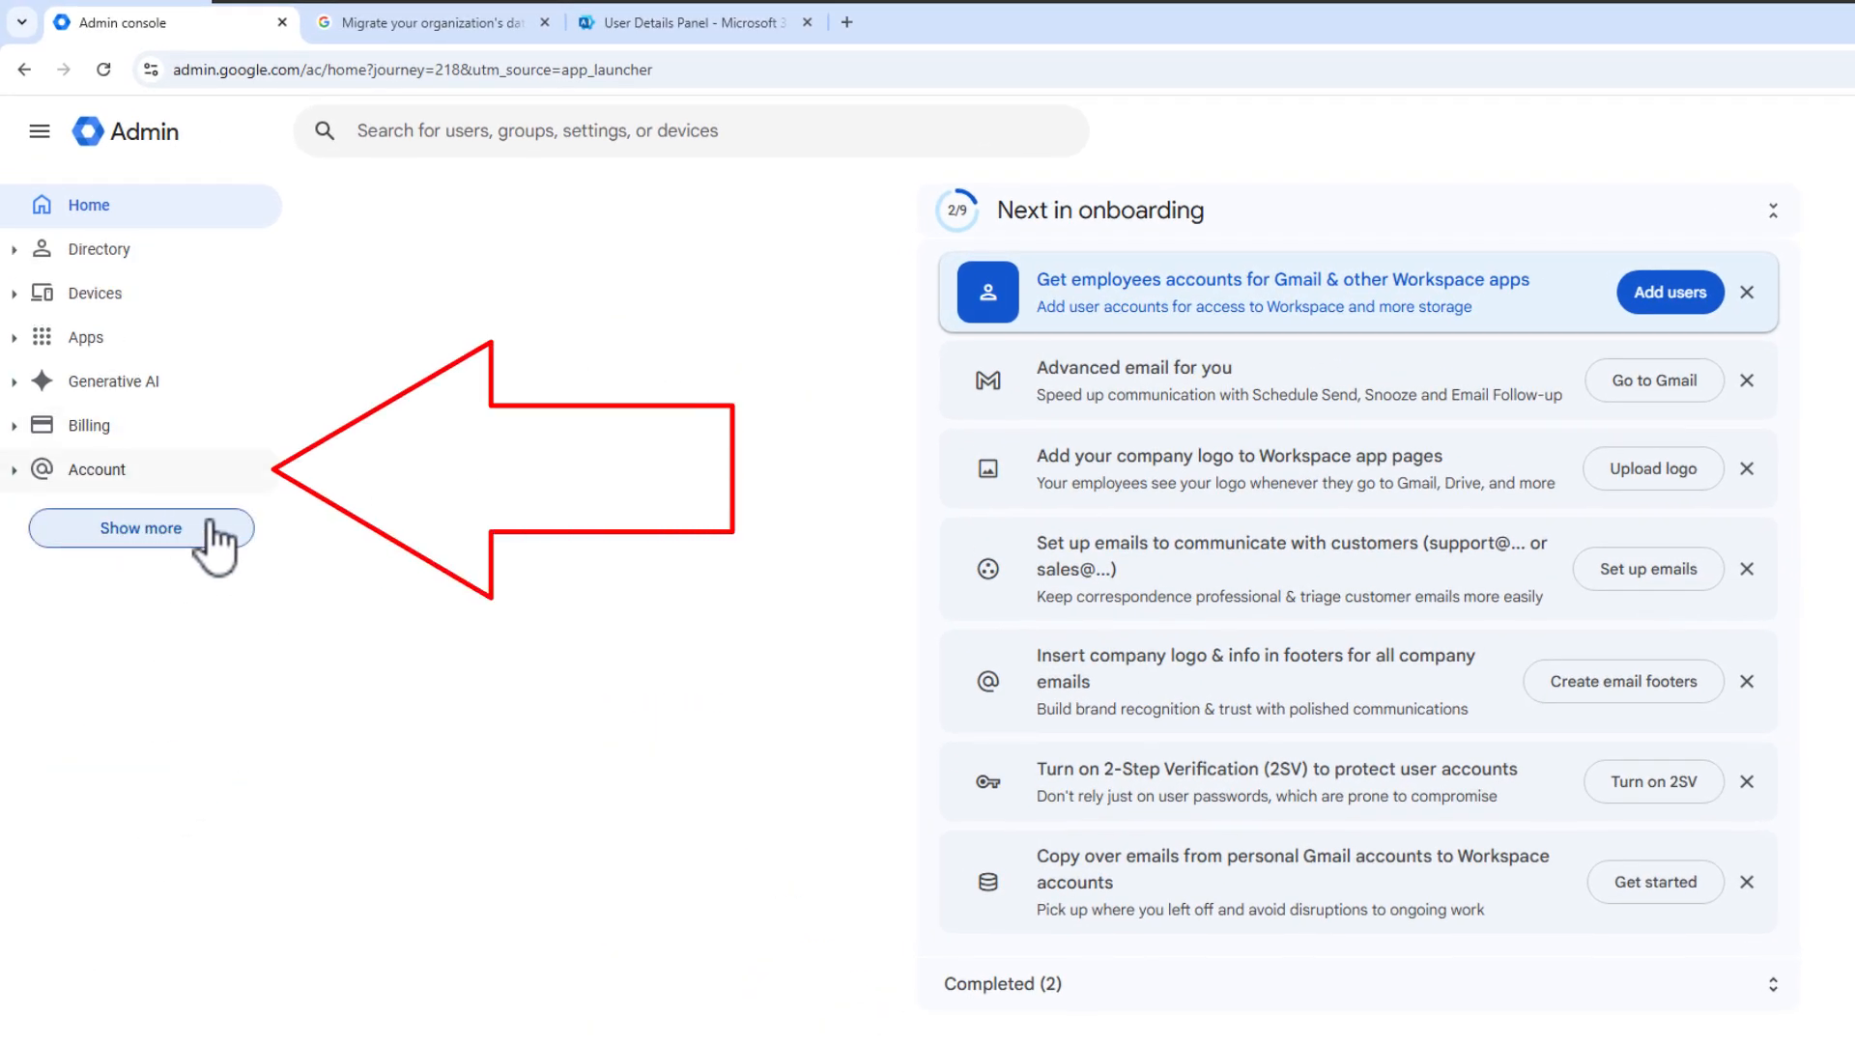
{"action": "left_click", "coordinate": [107, 531]}
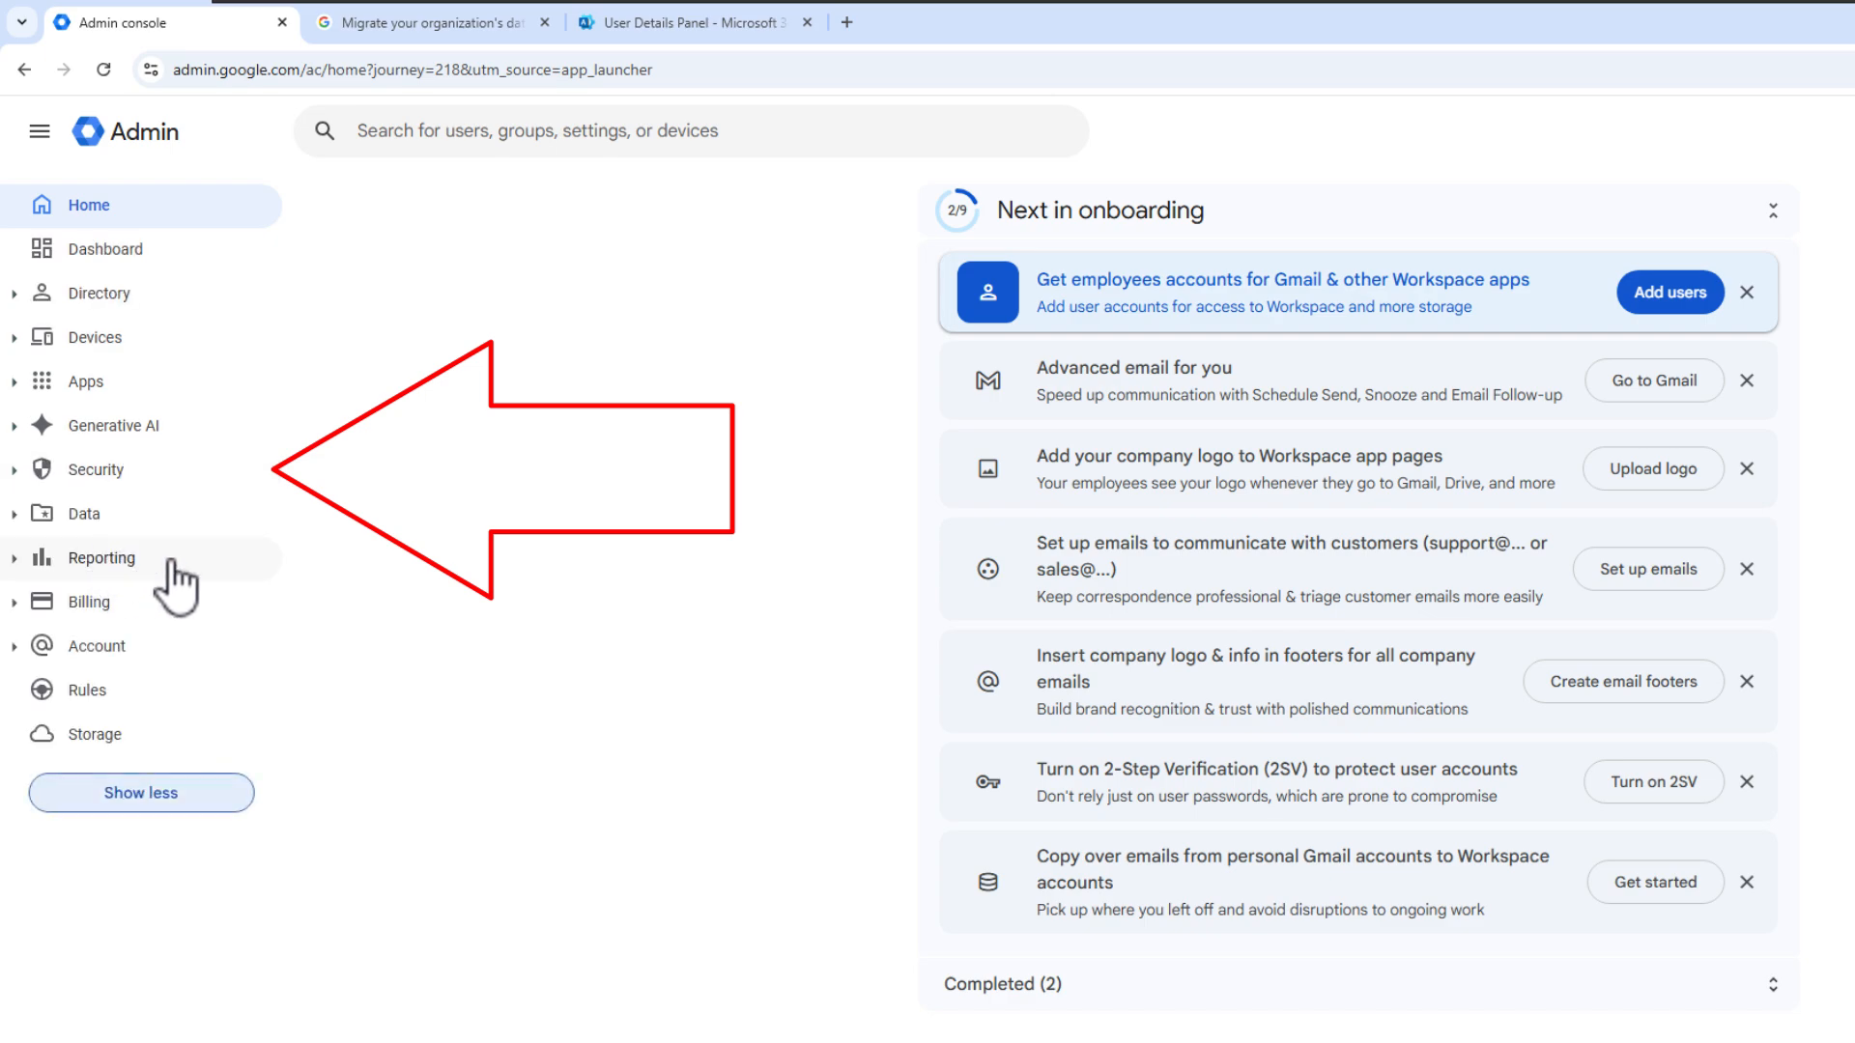
{"action": "left_click", "coordinate": [45, 522]}
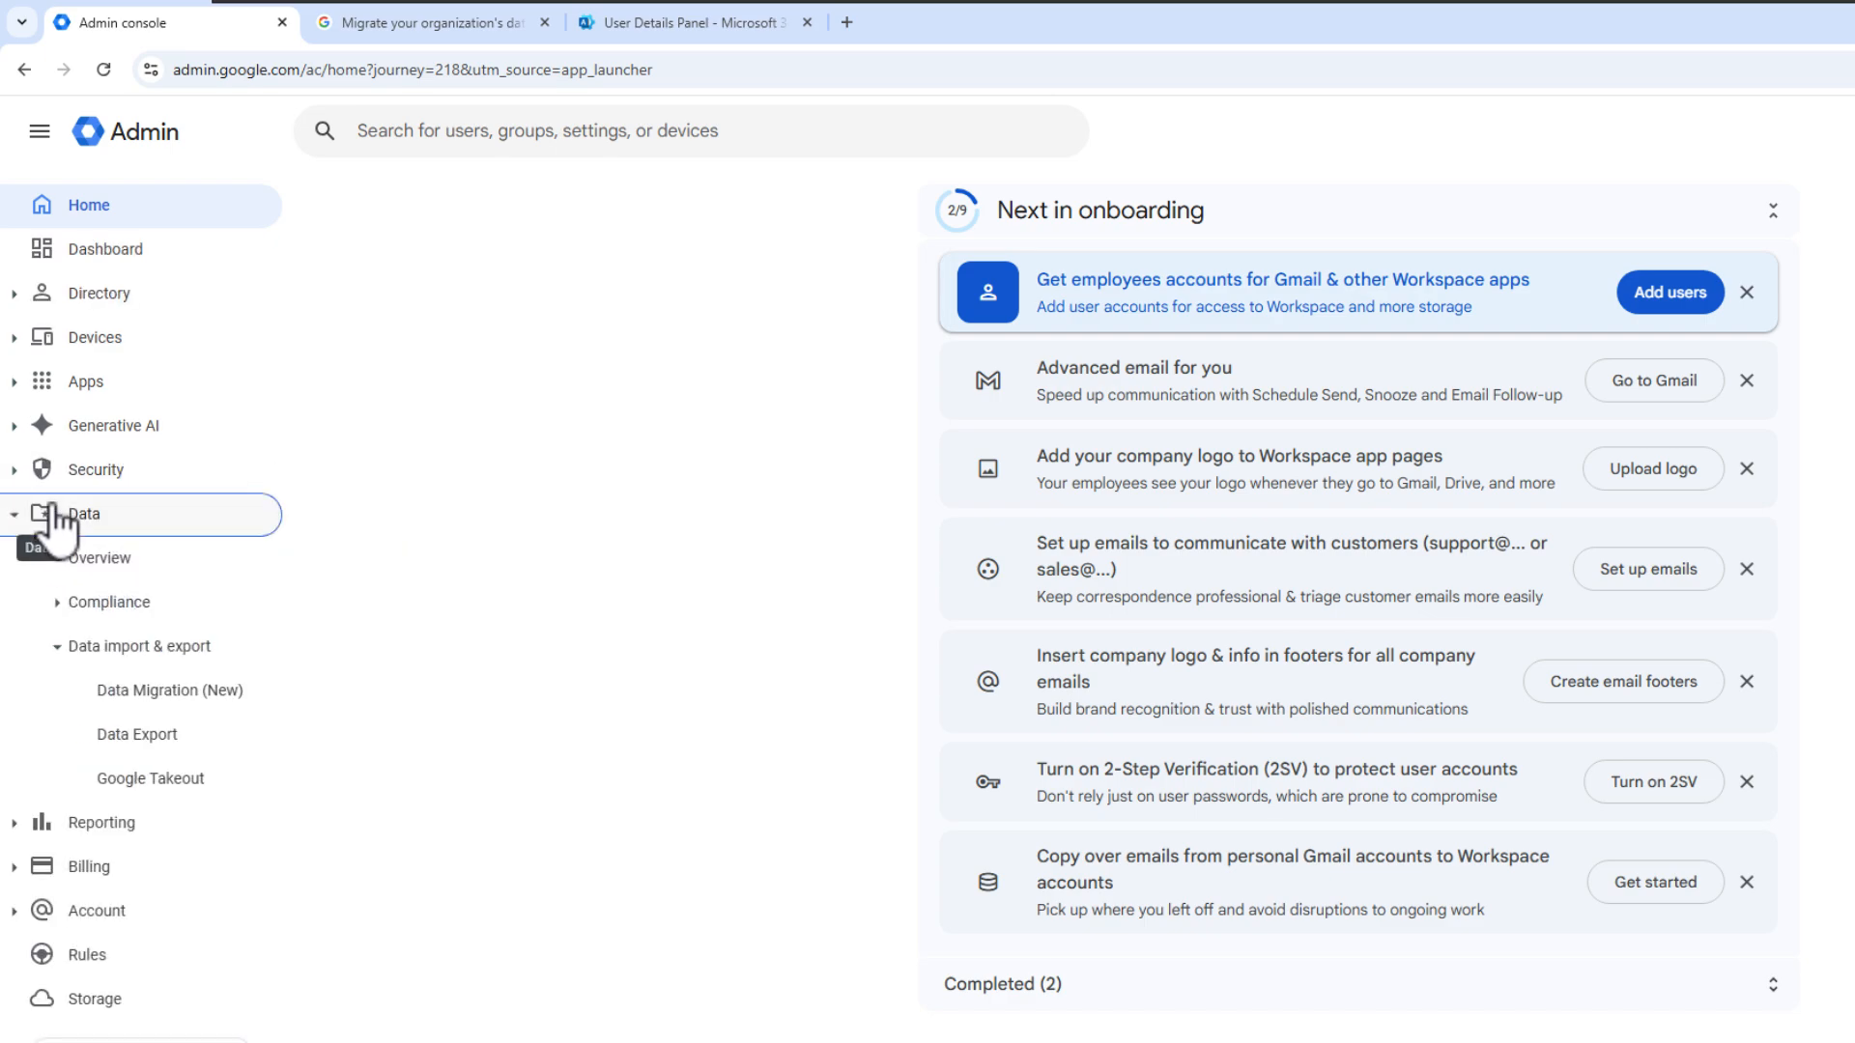
{"action": "left_click", "coordinate": [164, 697]}
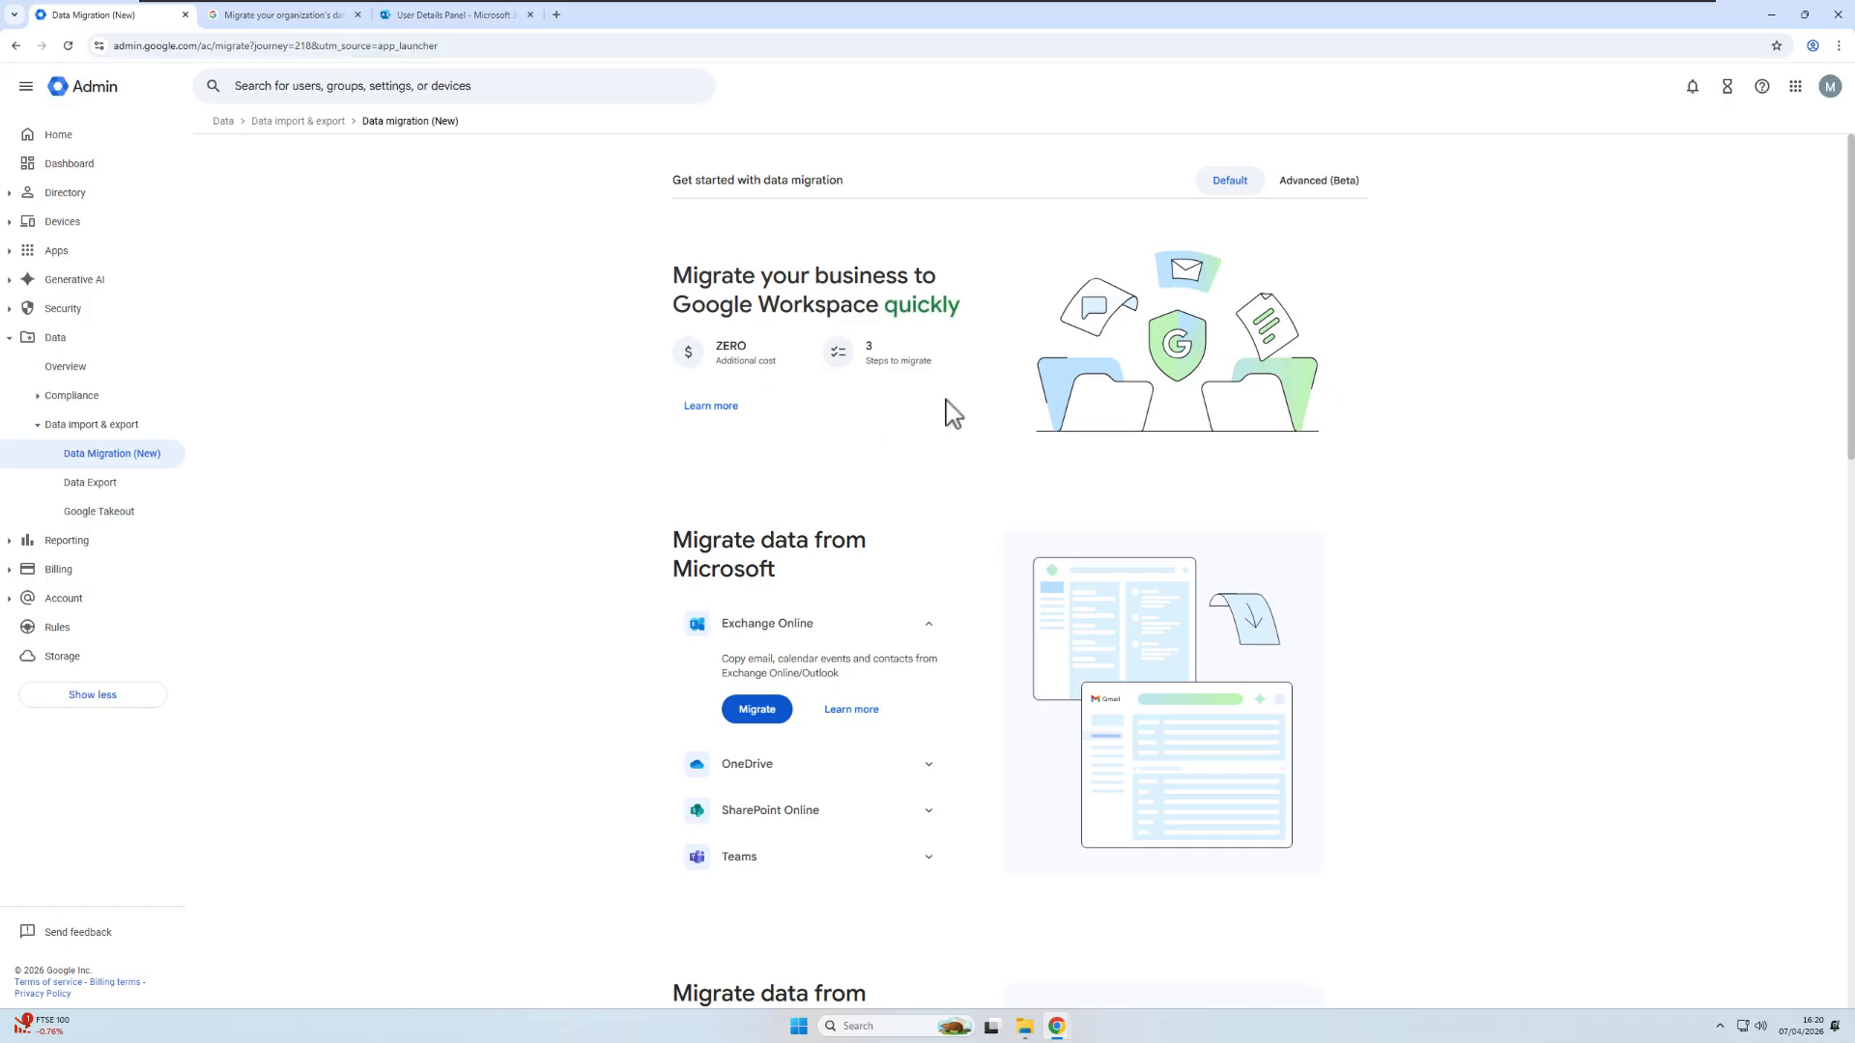
- Review the available migration sources, expanding the Business Gmail and Dropbox options to read what each one copies
{"action": "scroll", "coordinate": [605, 352], "scroll_direction": "down", "scroll_amount": 1}
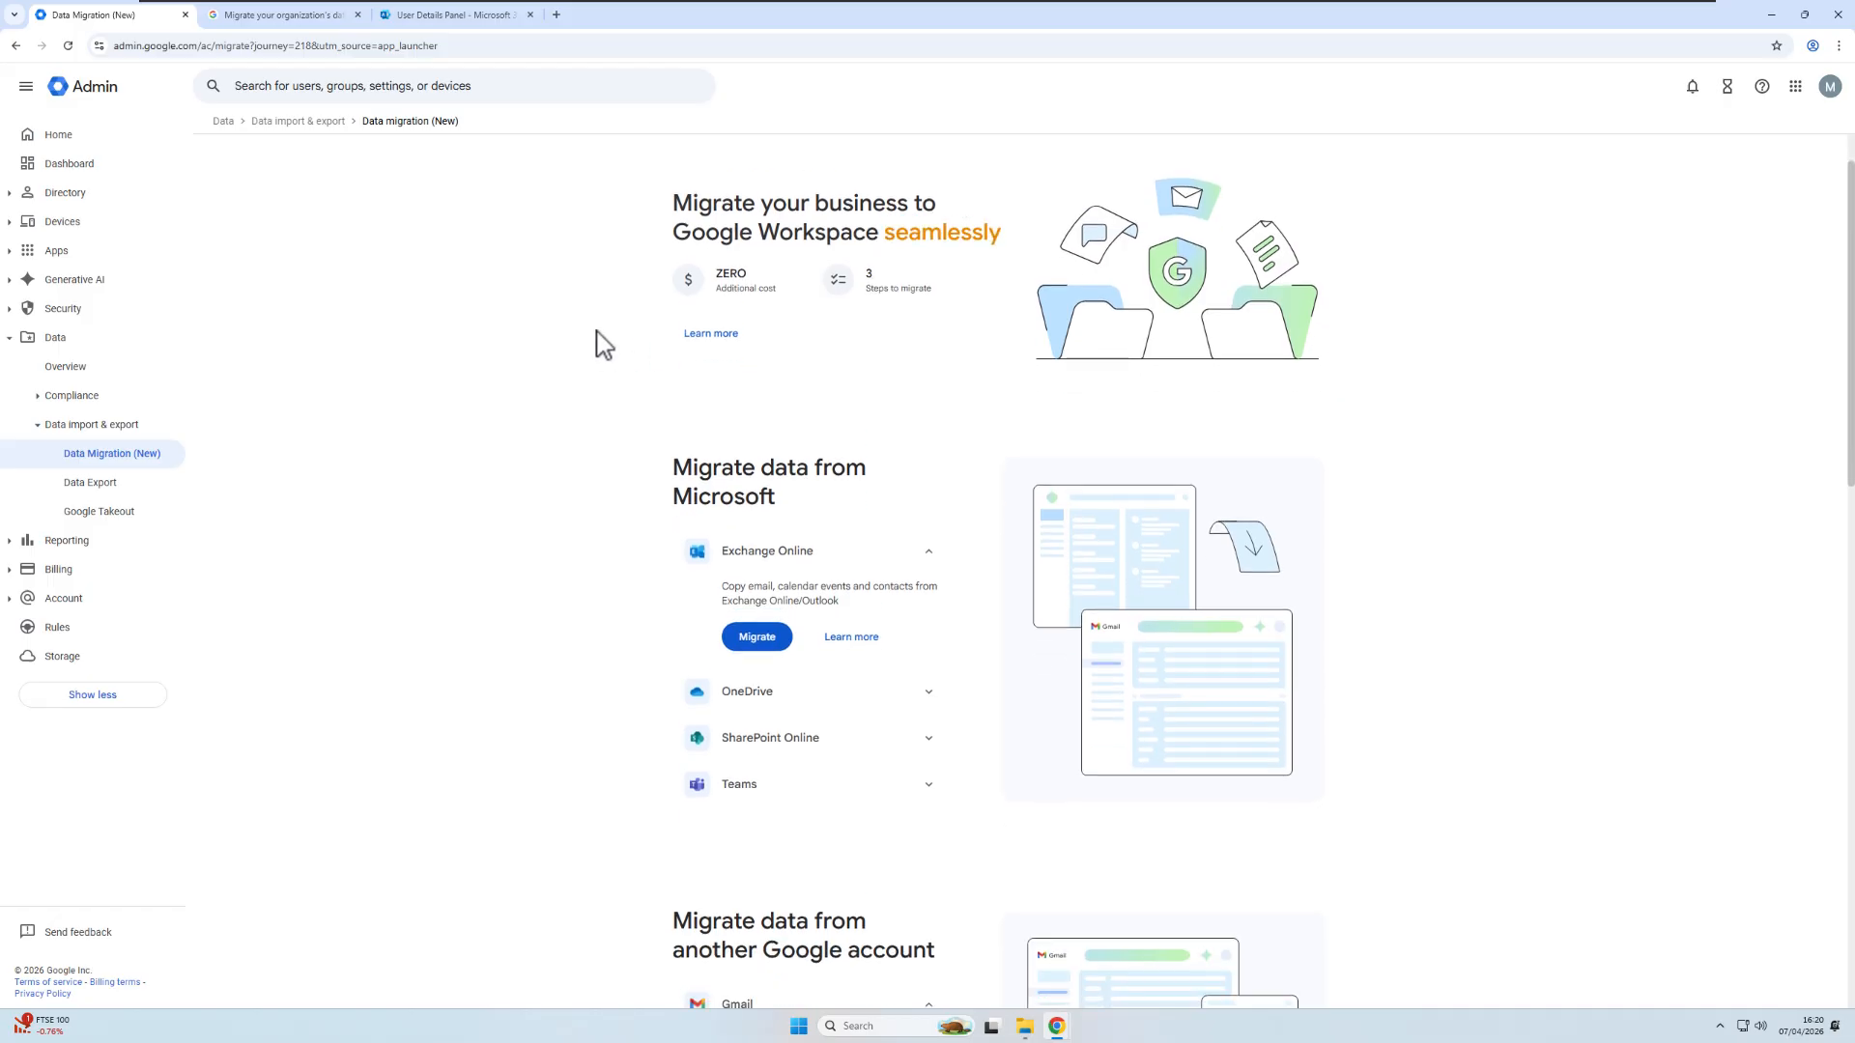
{"action": "scroll", "coordinate": [700, 402], "scroll_direction": "down", "scroll_amount": 2}
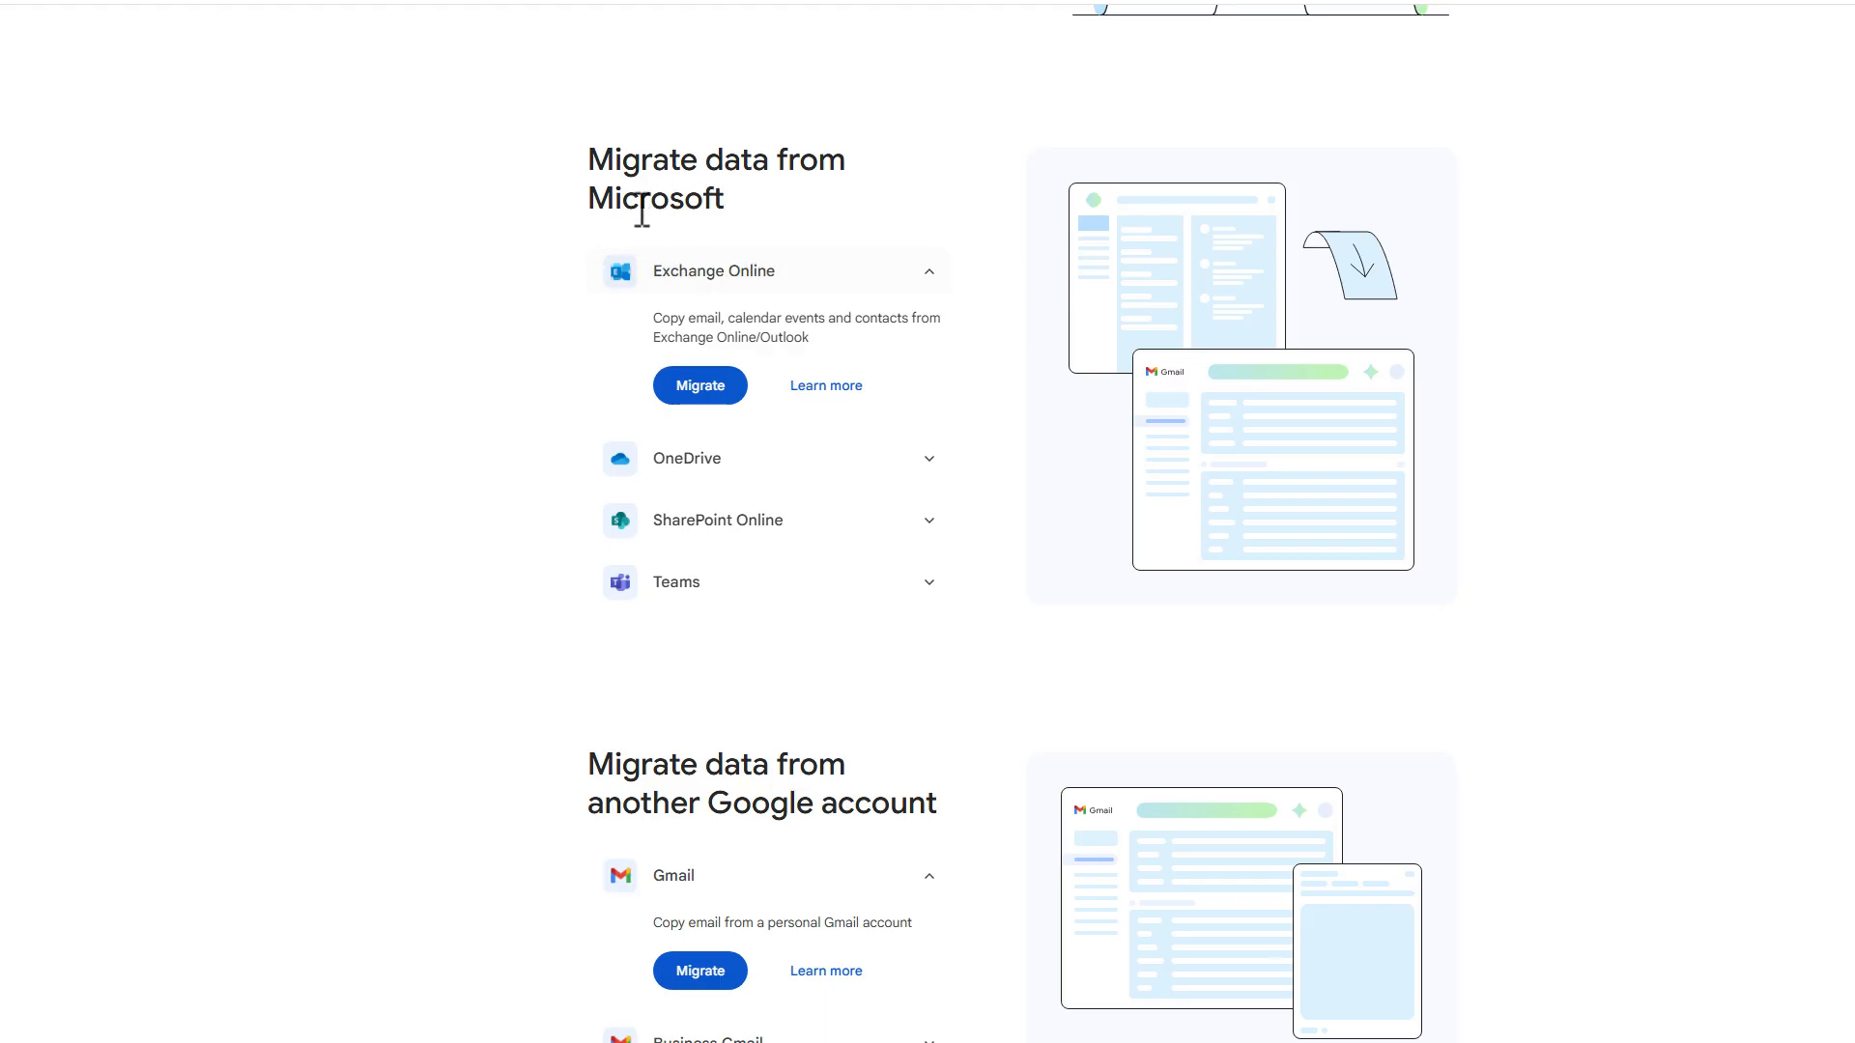
{"action": "scroll", "coordinate": [547, 286], "scroll_direction": "down", "scroll_amount": 5}
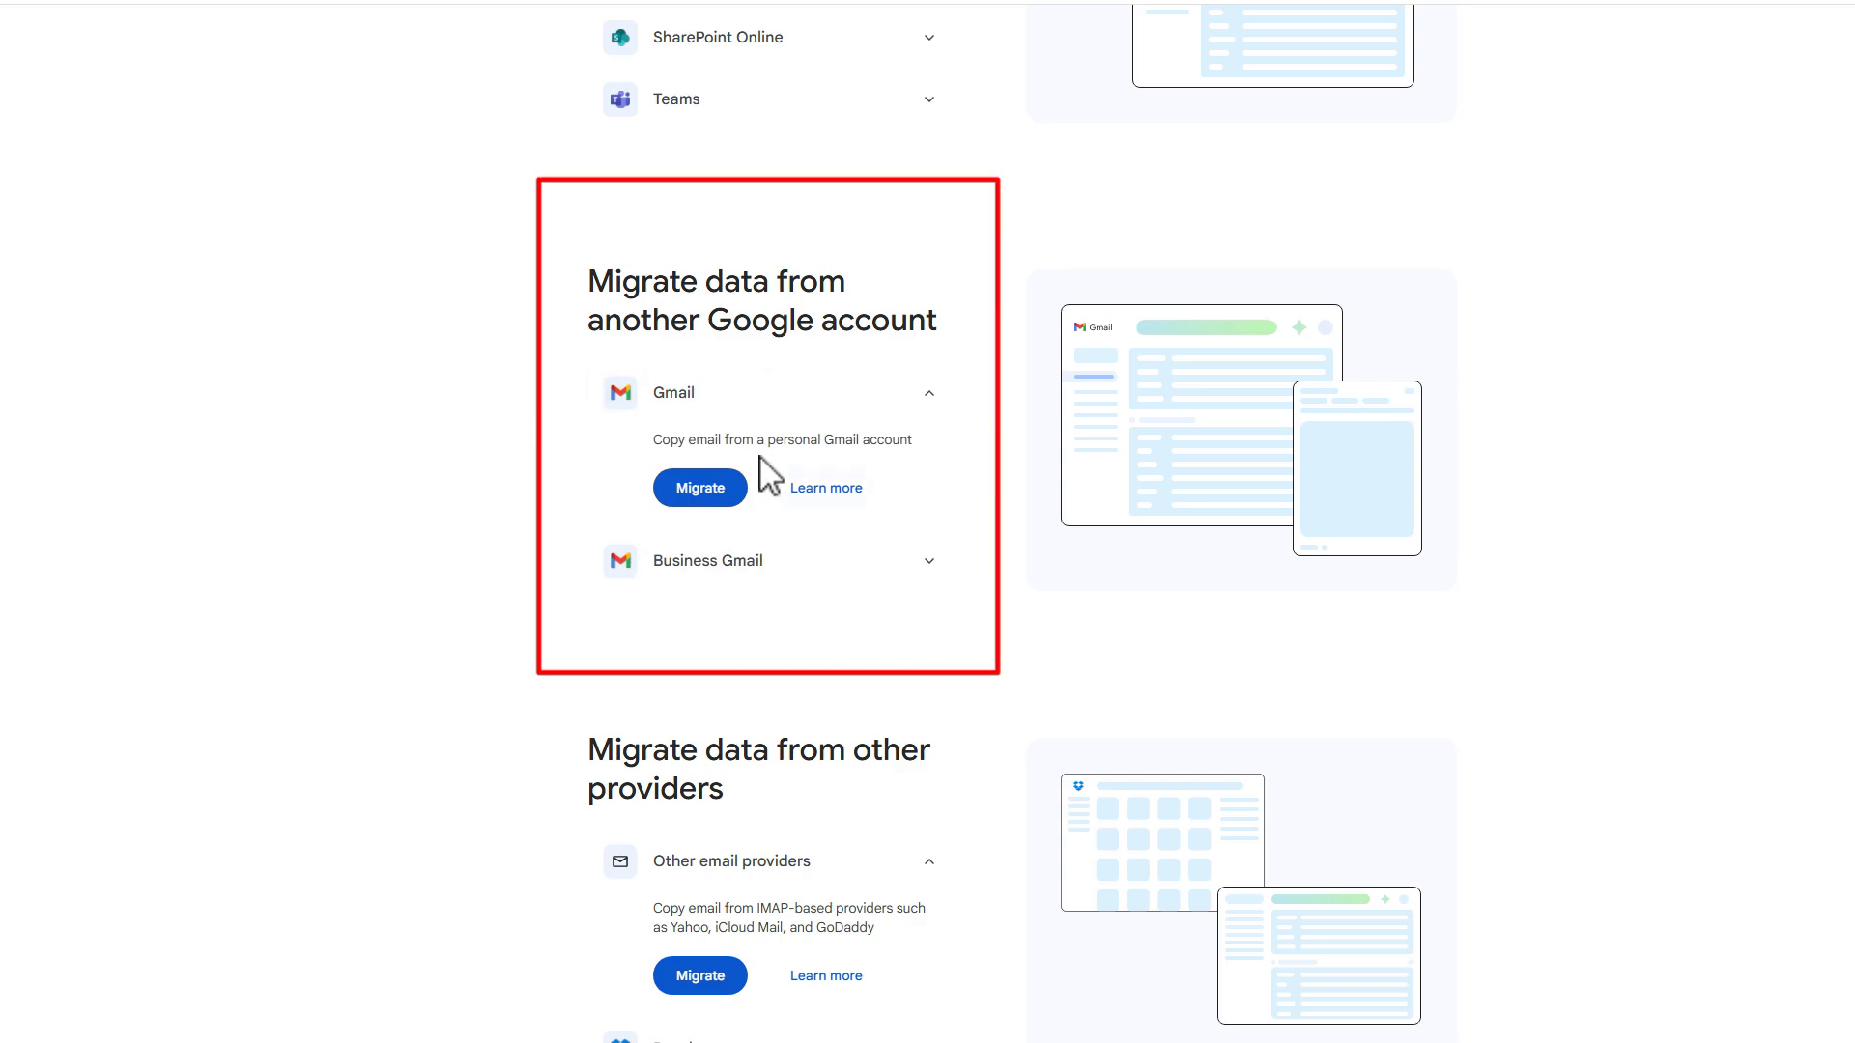
{"action": "left_click", "coordinate": [832, 562]}
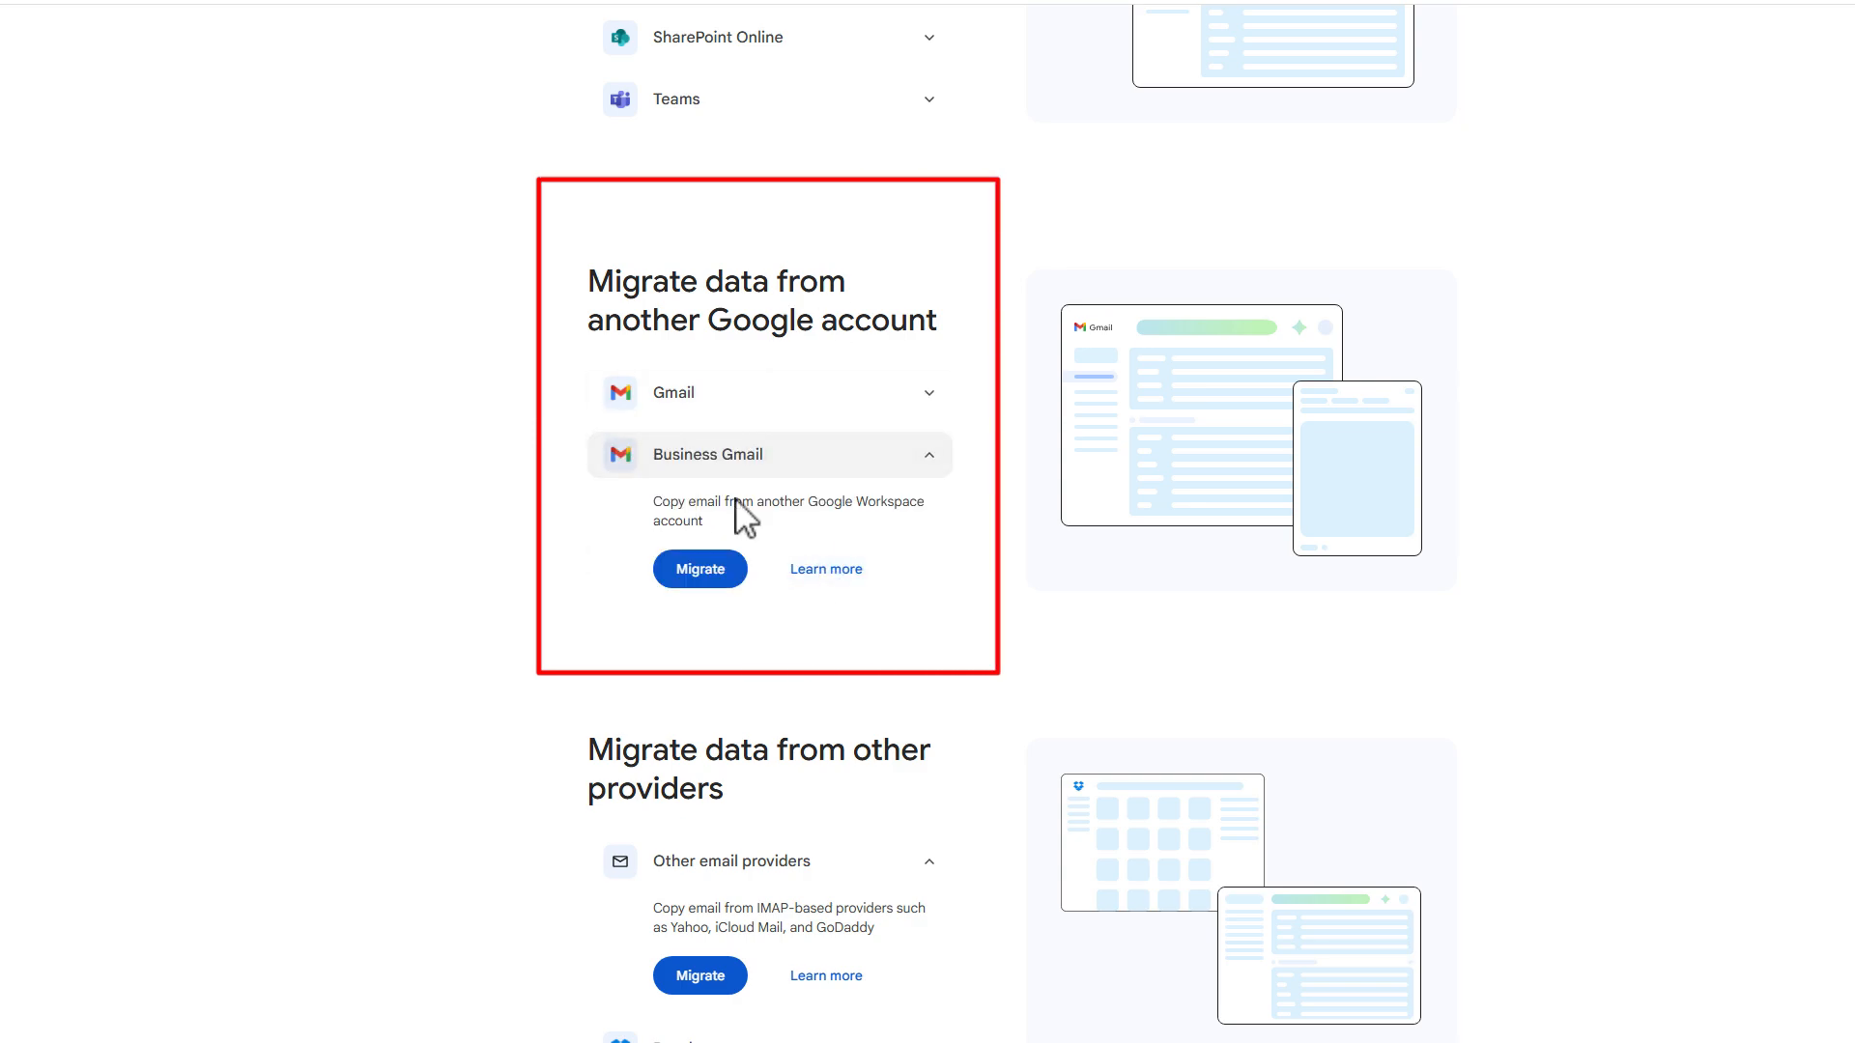
{"action": "scroll", "coordinate": [534, 381], "scroll_direction": "down", "scroll_amount": 4}
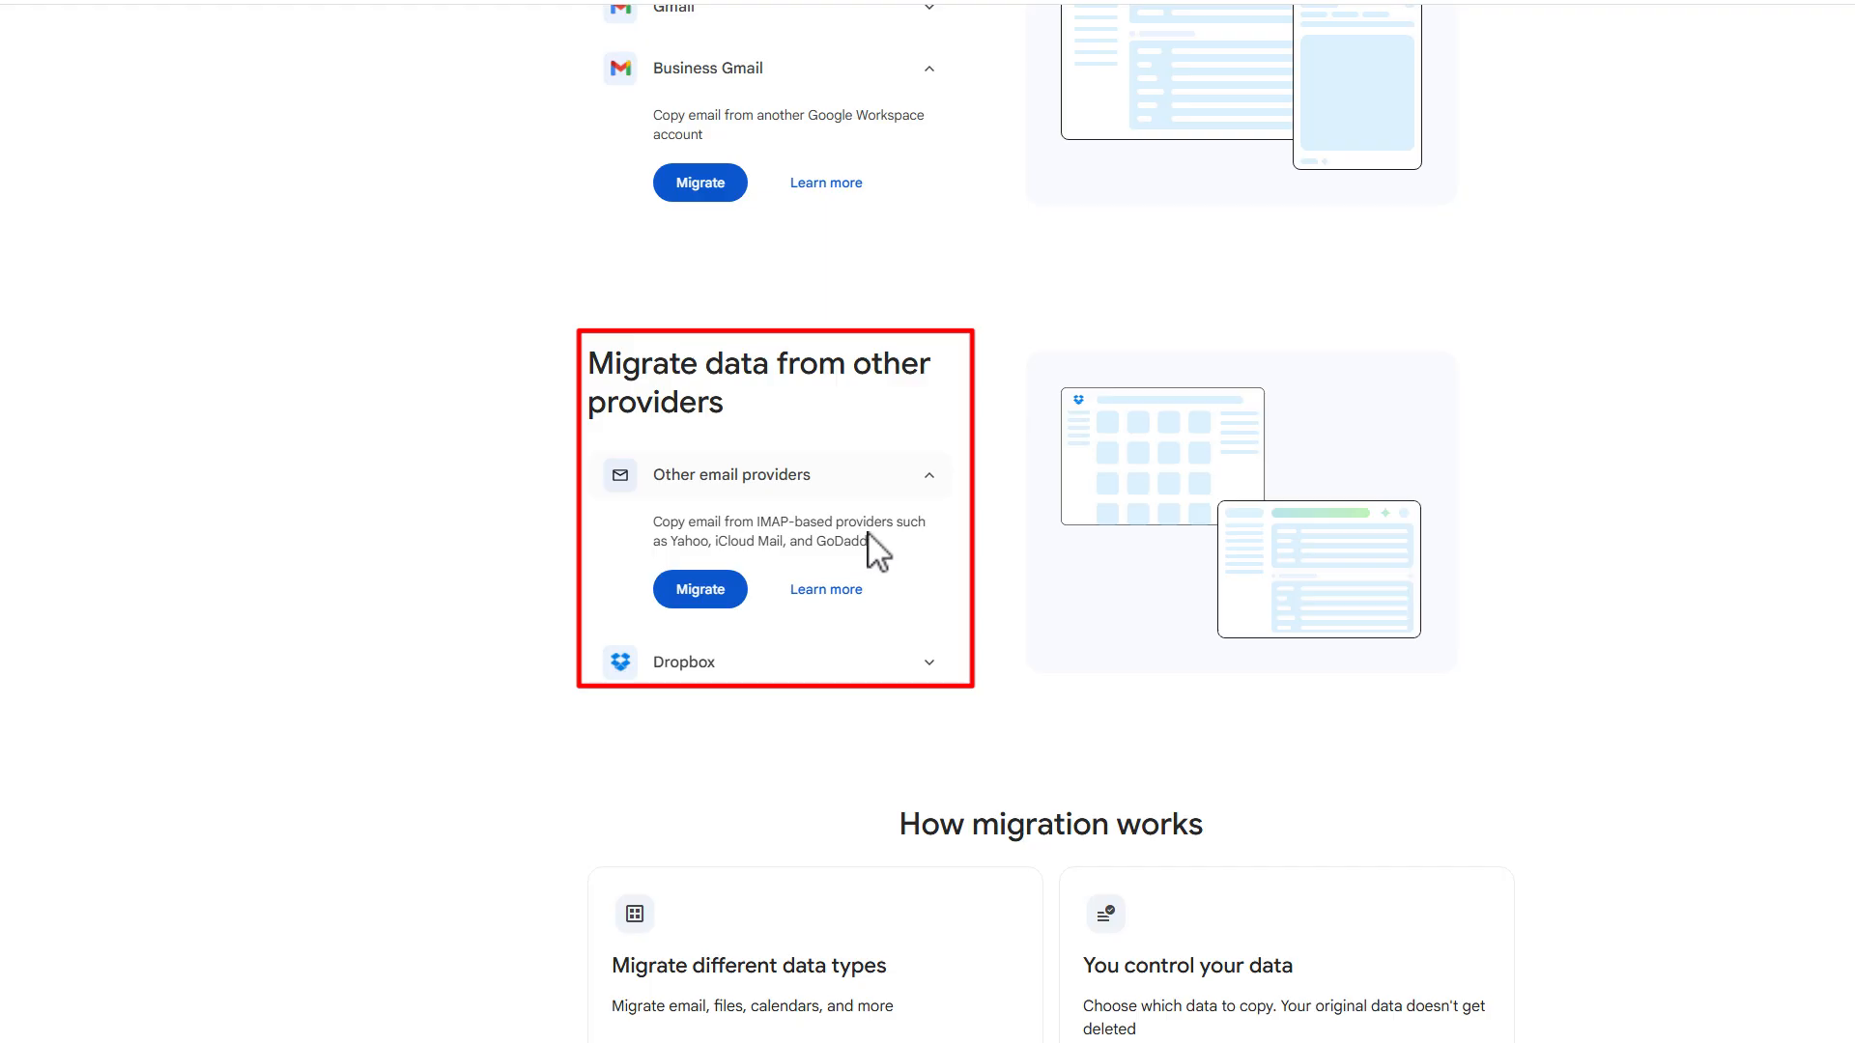
{"action": "left_click", "coordinate": [784, 664]}
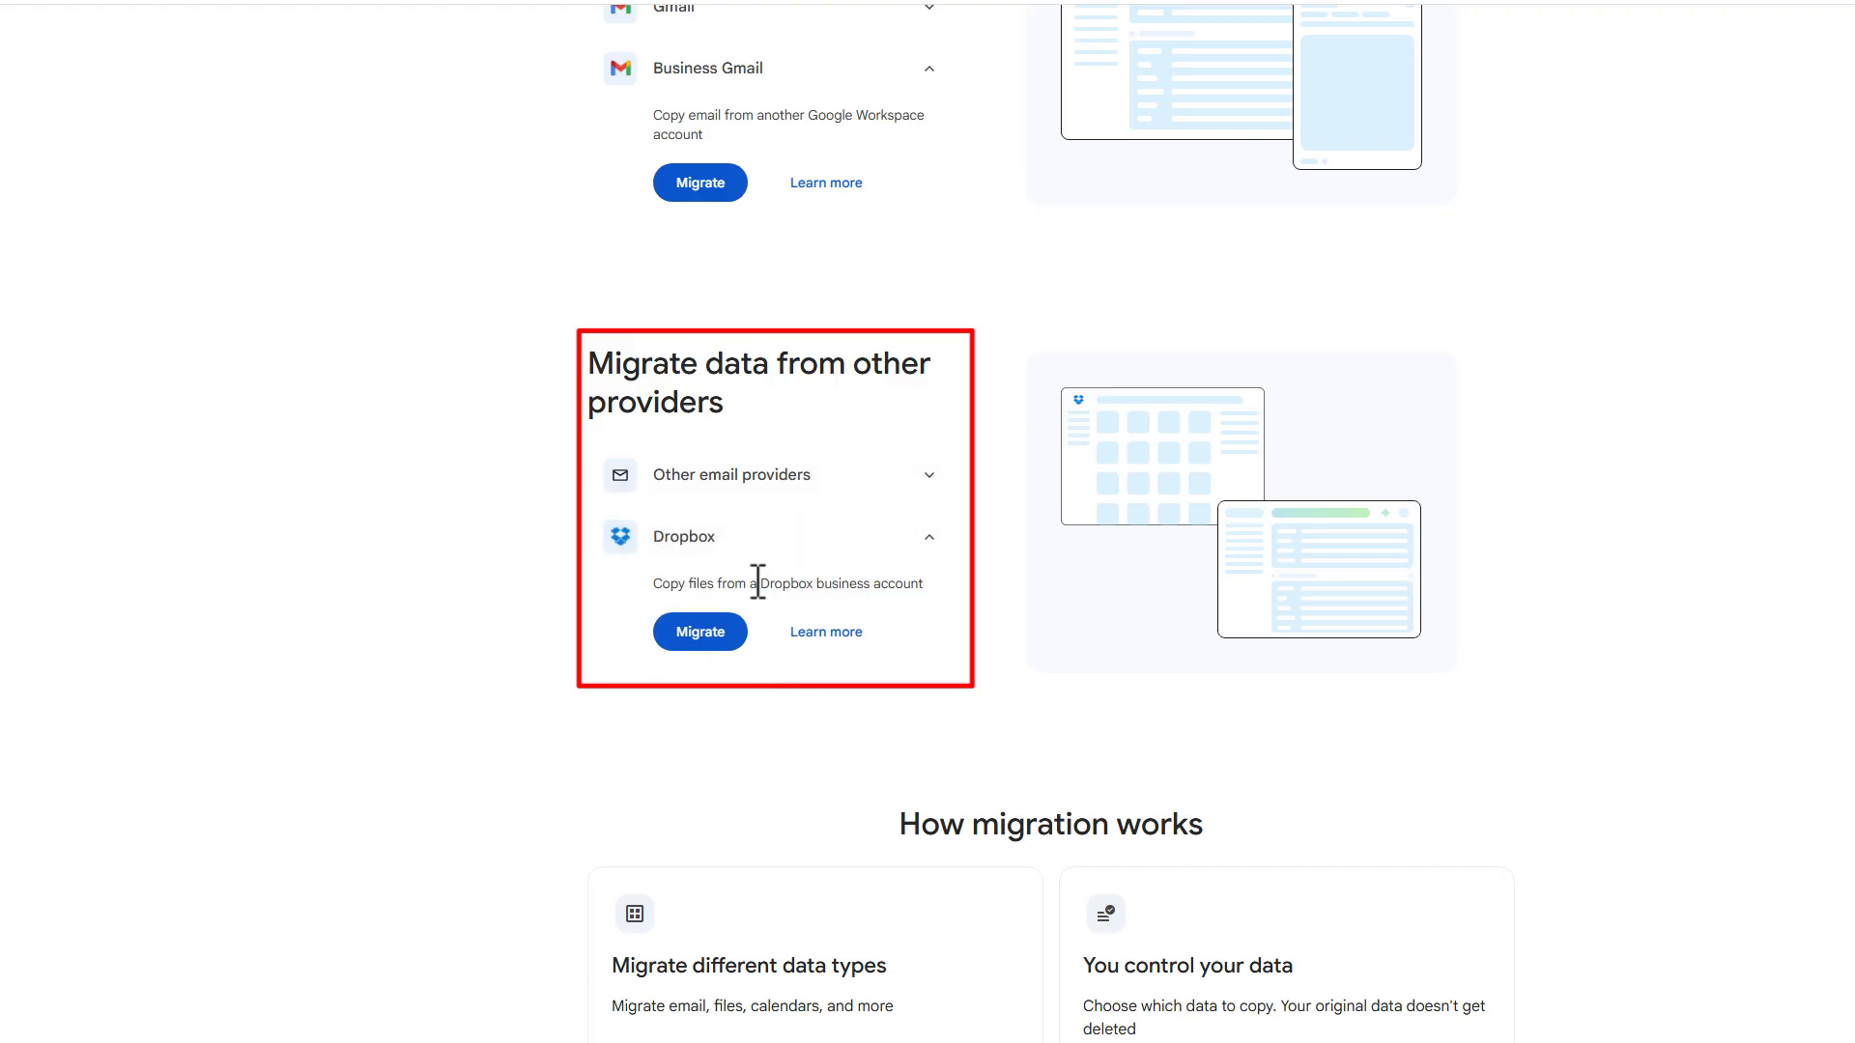
{"action": "scroll", "coordinate": [477, 505], "scroll_direction": "down", "scroll_amount": 4}
- Open the Exchange Online migration setup from the Microsoft migration sources
{"action": "scroll", "coordinate": [720, 477], "scroll_direction": "up", "scroll_amount": 13}
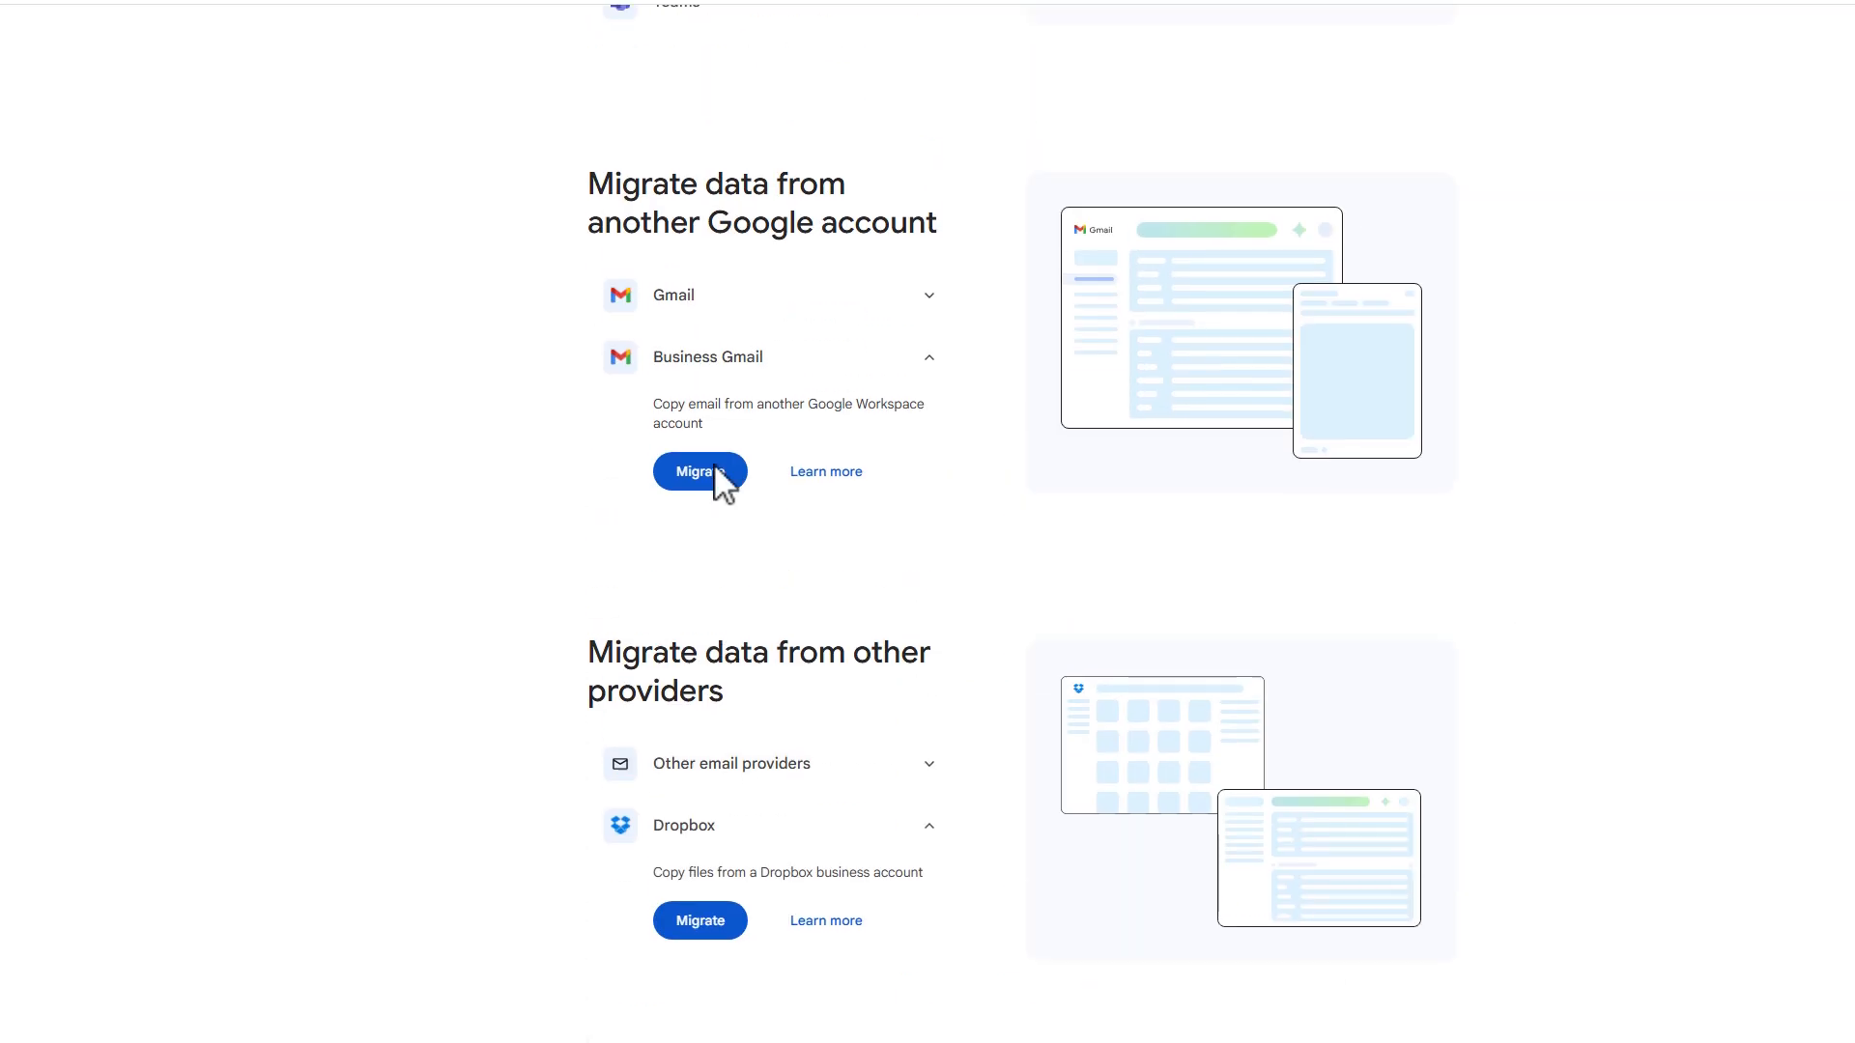
{"action": "scroll", "coordinate": [715, 489], "scroll_direction": "up", "scroll_amount": 1}
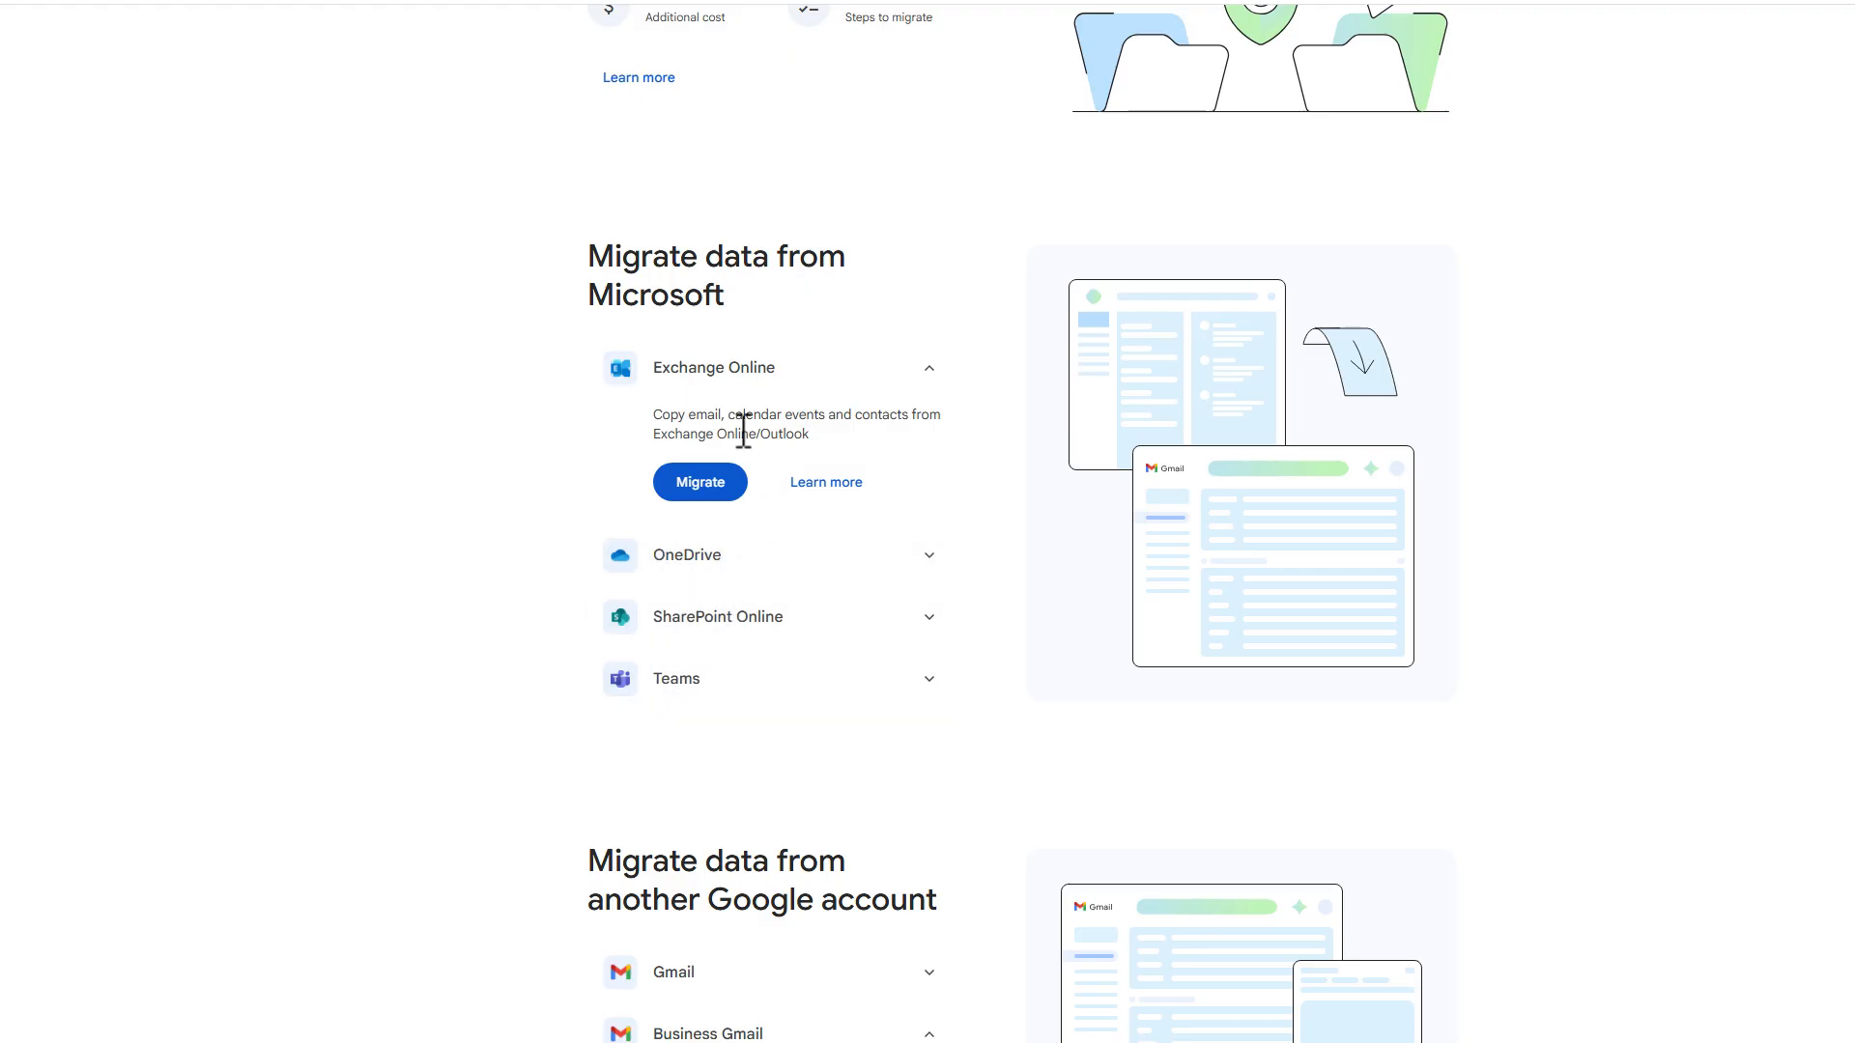
{"action": "left_click", "coordinate": [694, 483]}
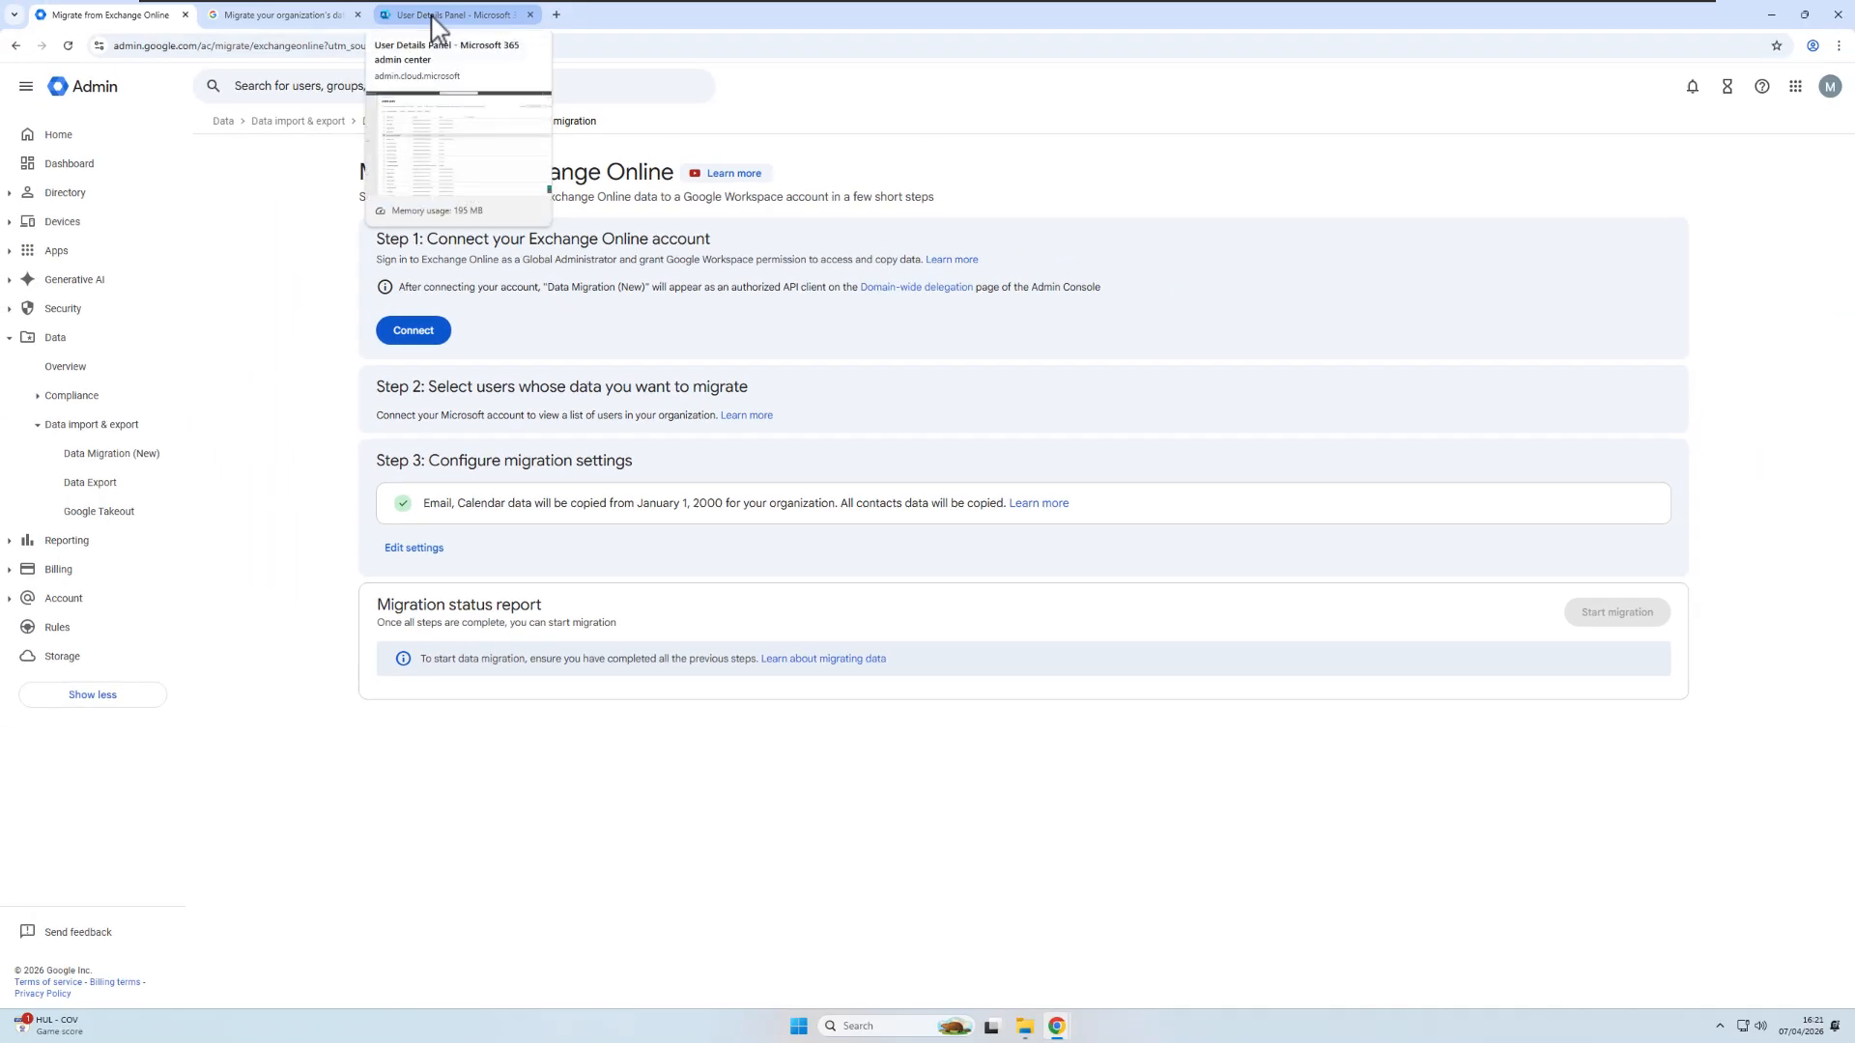
- Switch to the Microsoft 365 admin center and check the assigned role of the administrator account among the active users
{"action": "left_click", "coordinate": [432, 16]}
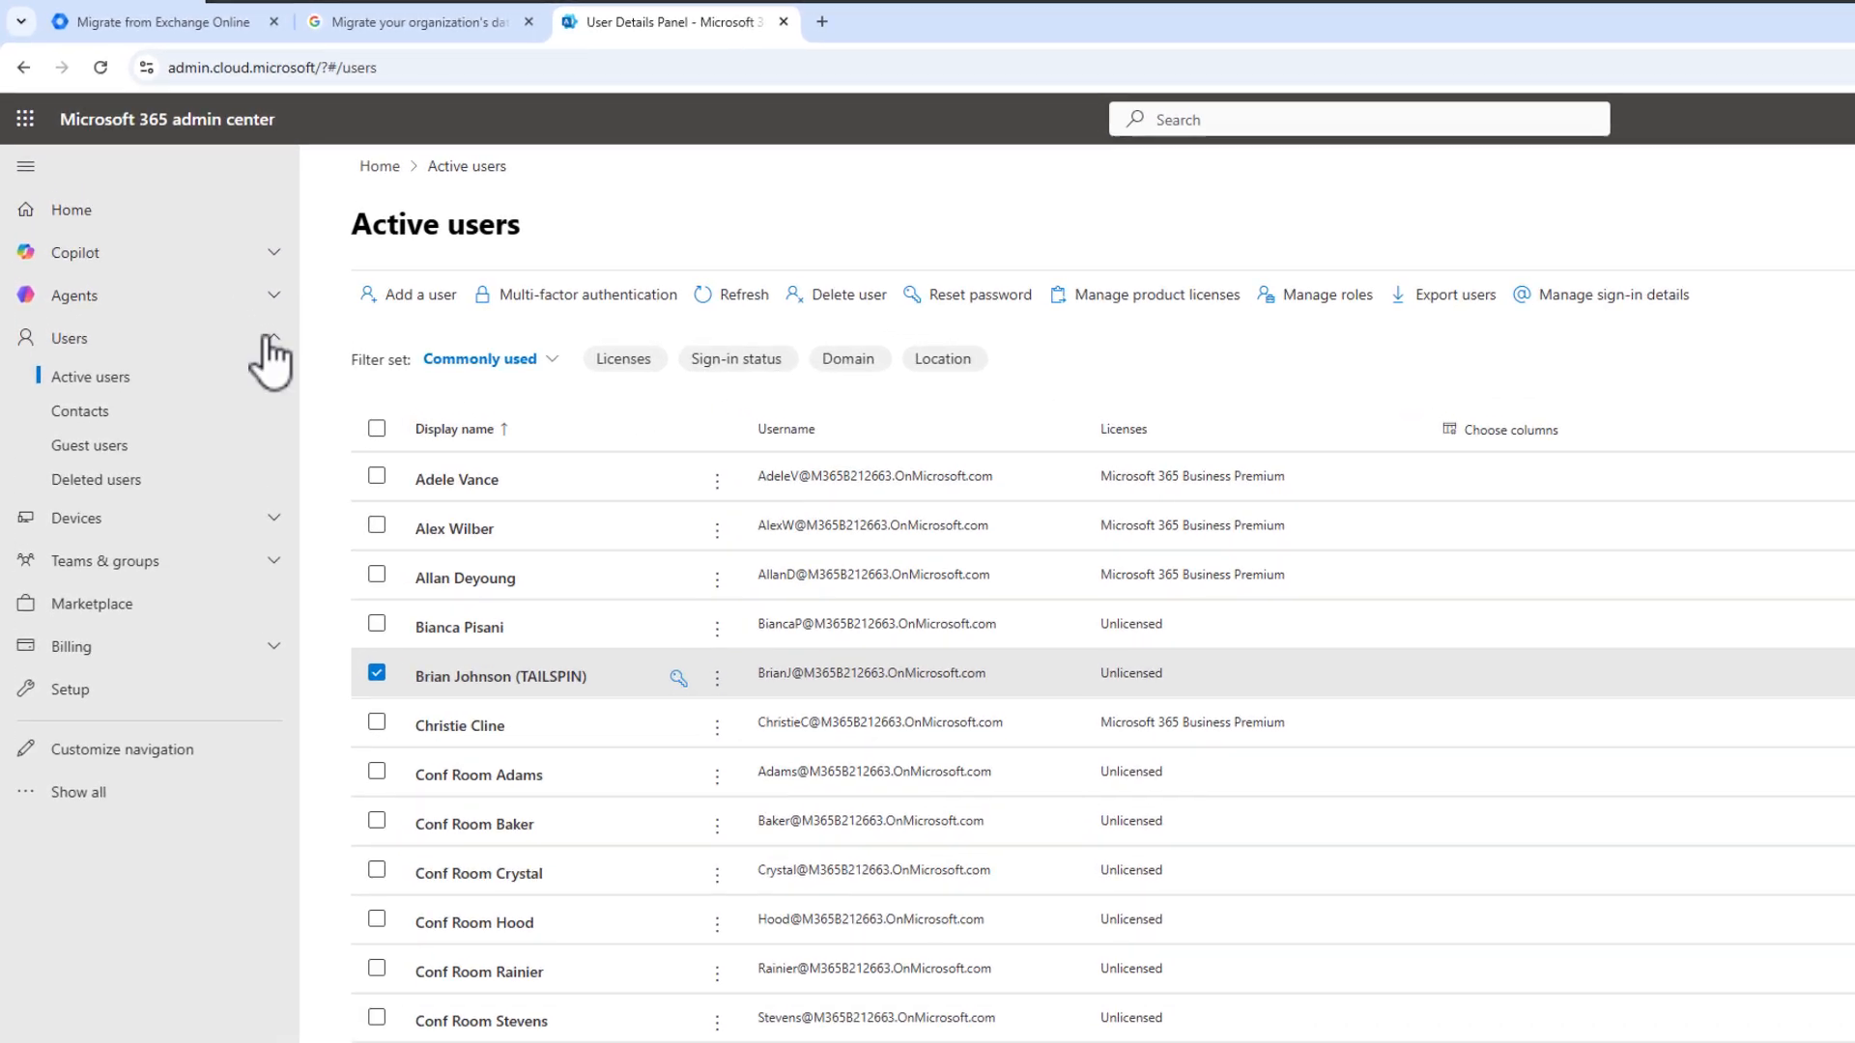
{"action": "left_click", "coordinate": [98, 214]}
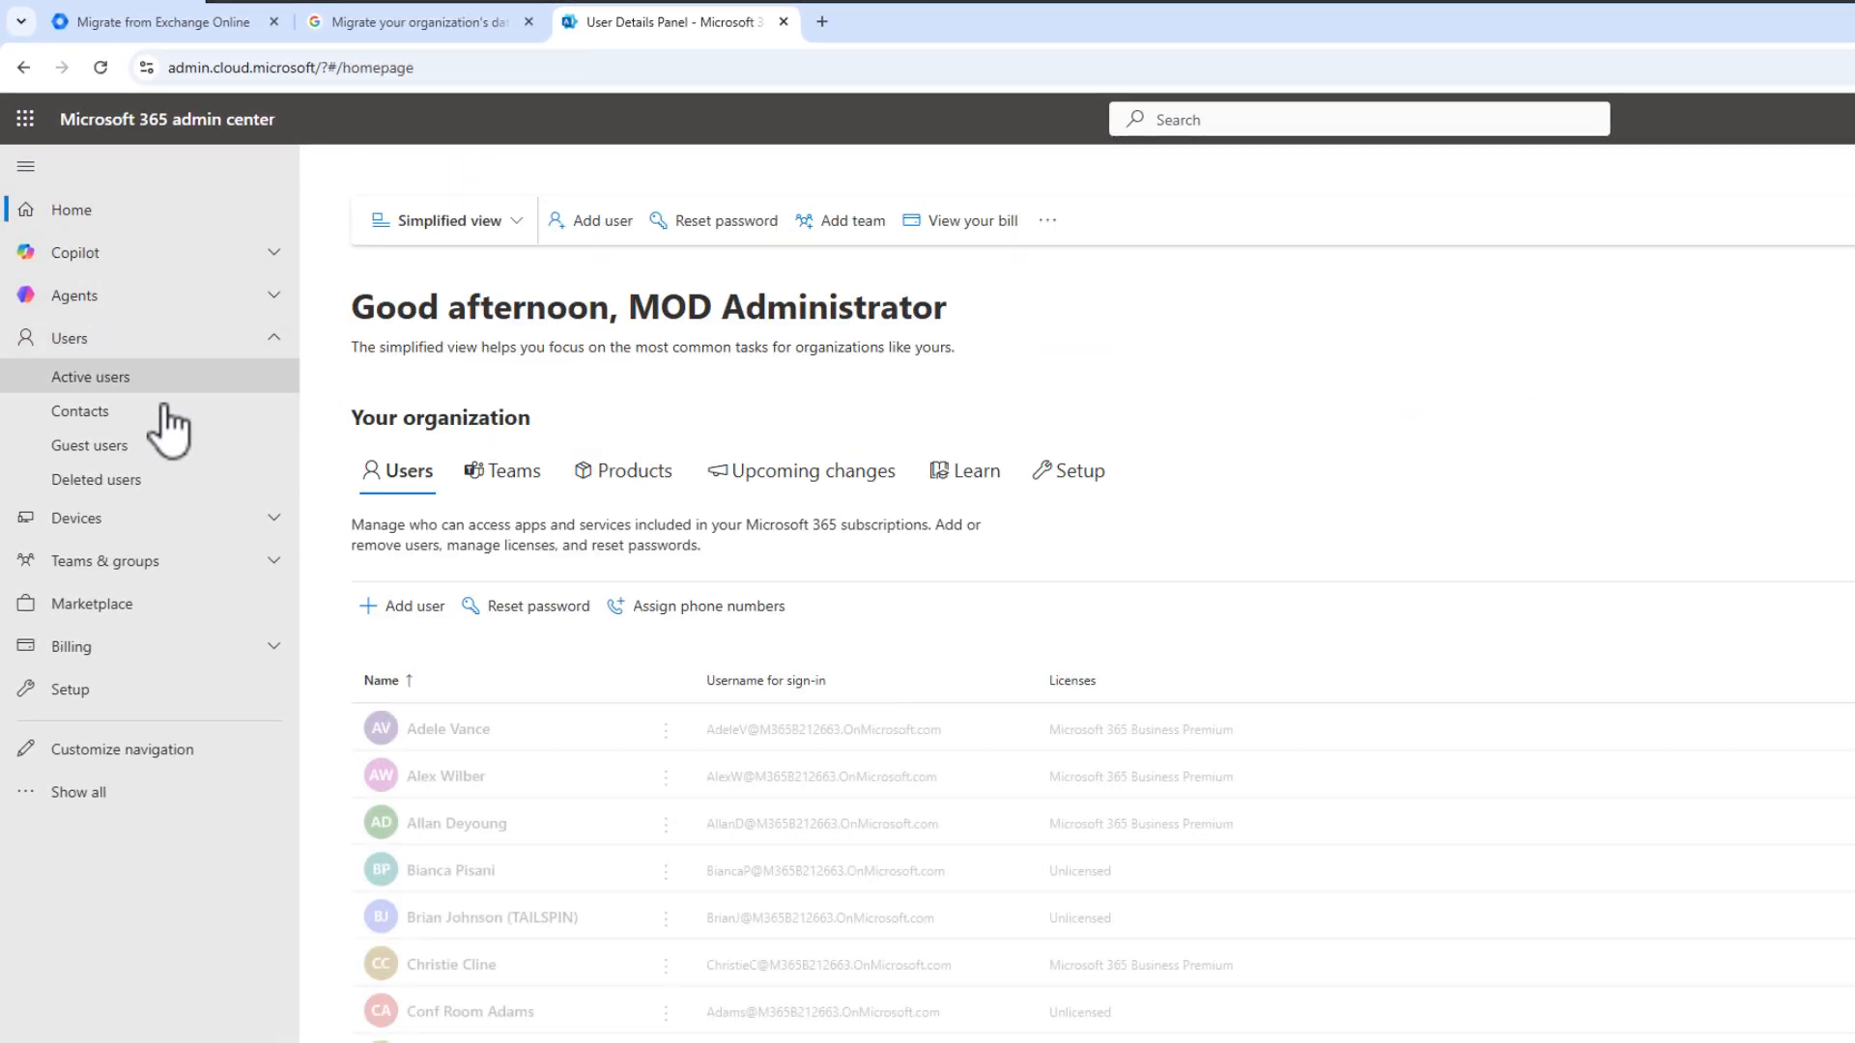
{"action": "left_click", "coordinate": [105, 381]}
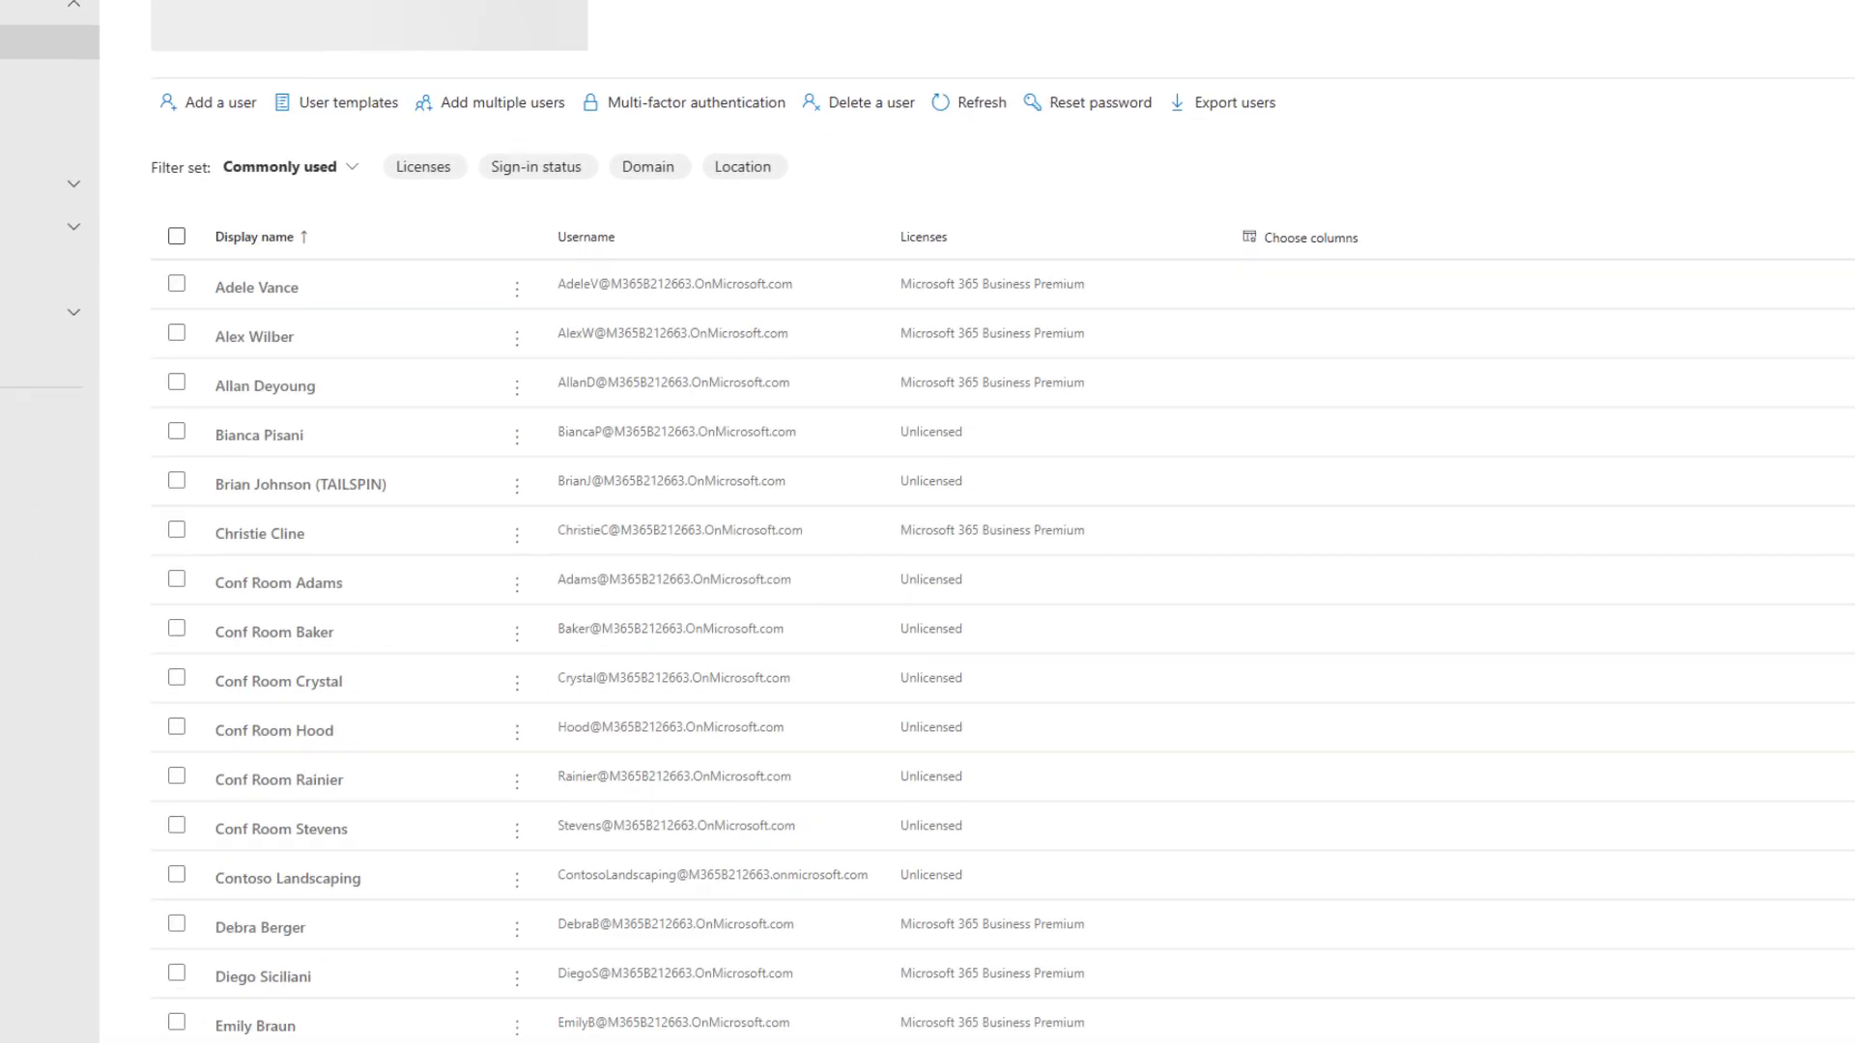
{"action": "scroll", "coordinate": [440, 327], "scroll_direction": "down", "scroll_amount": 10}
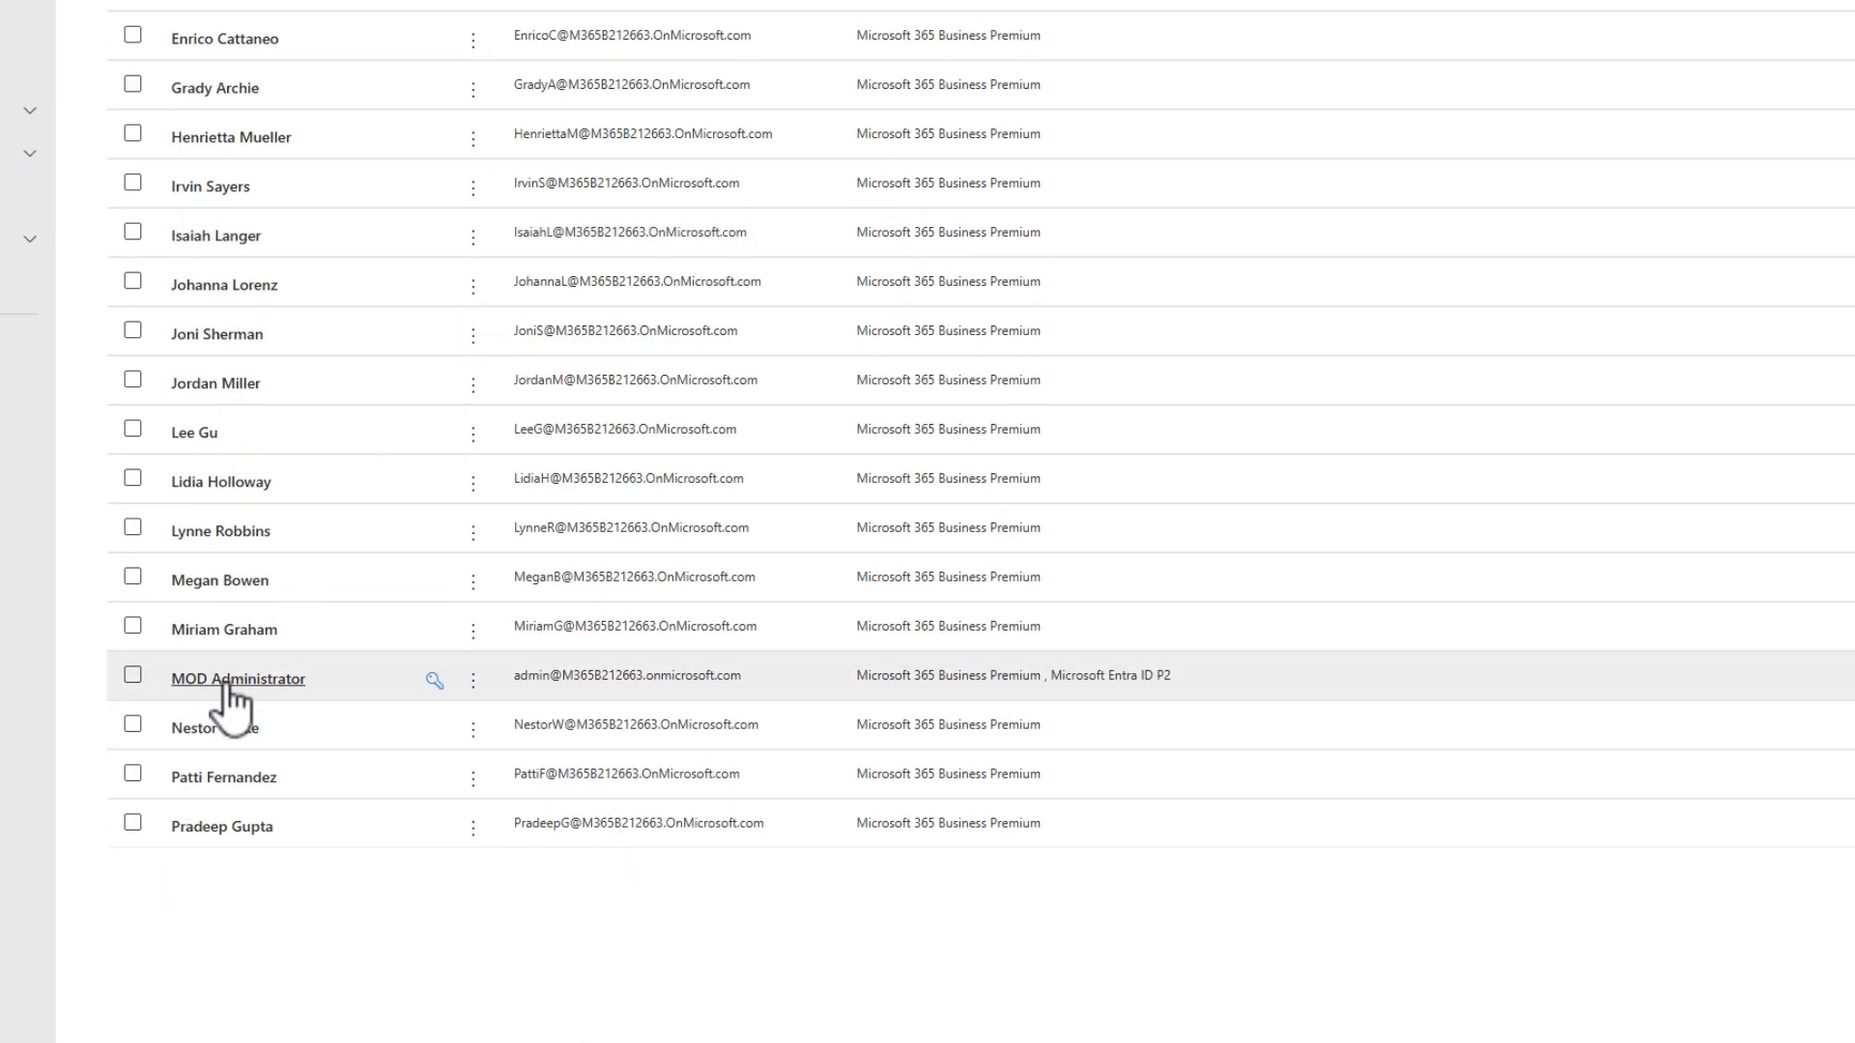
{"action": "left_click", "coordinate": [270, 700]}
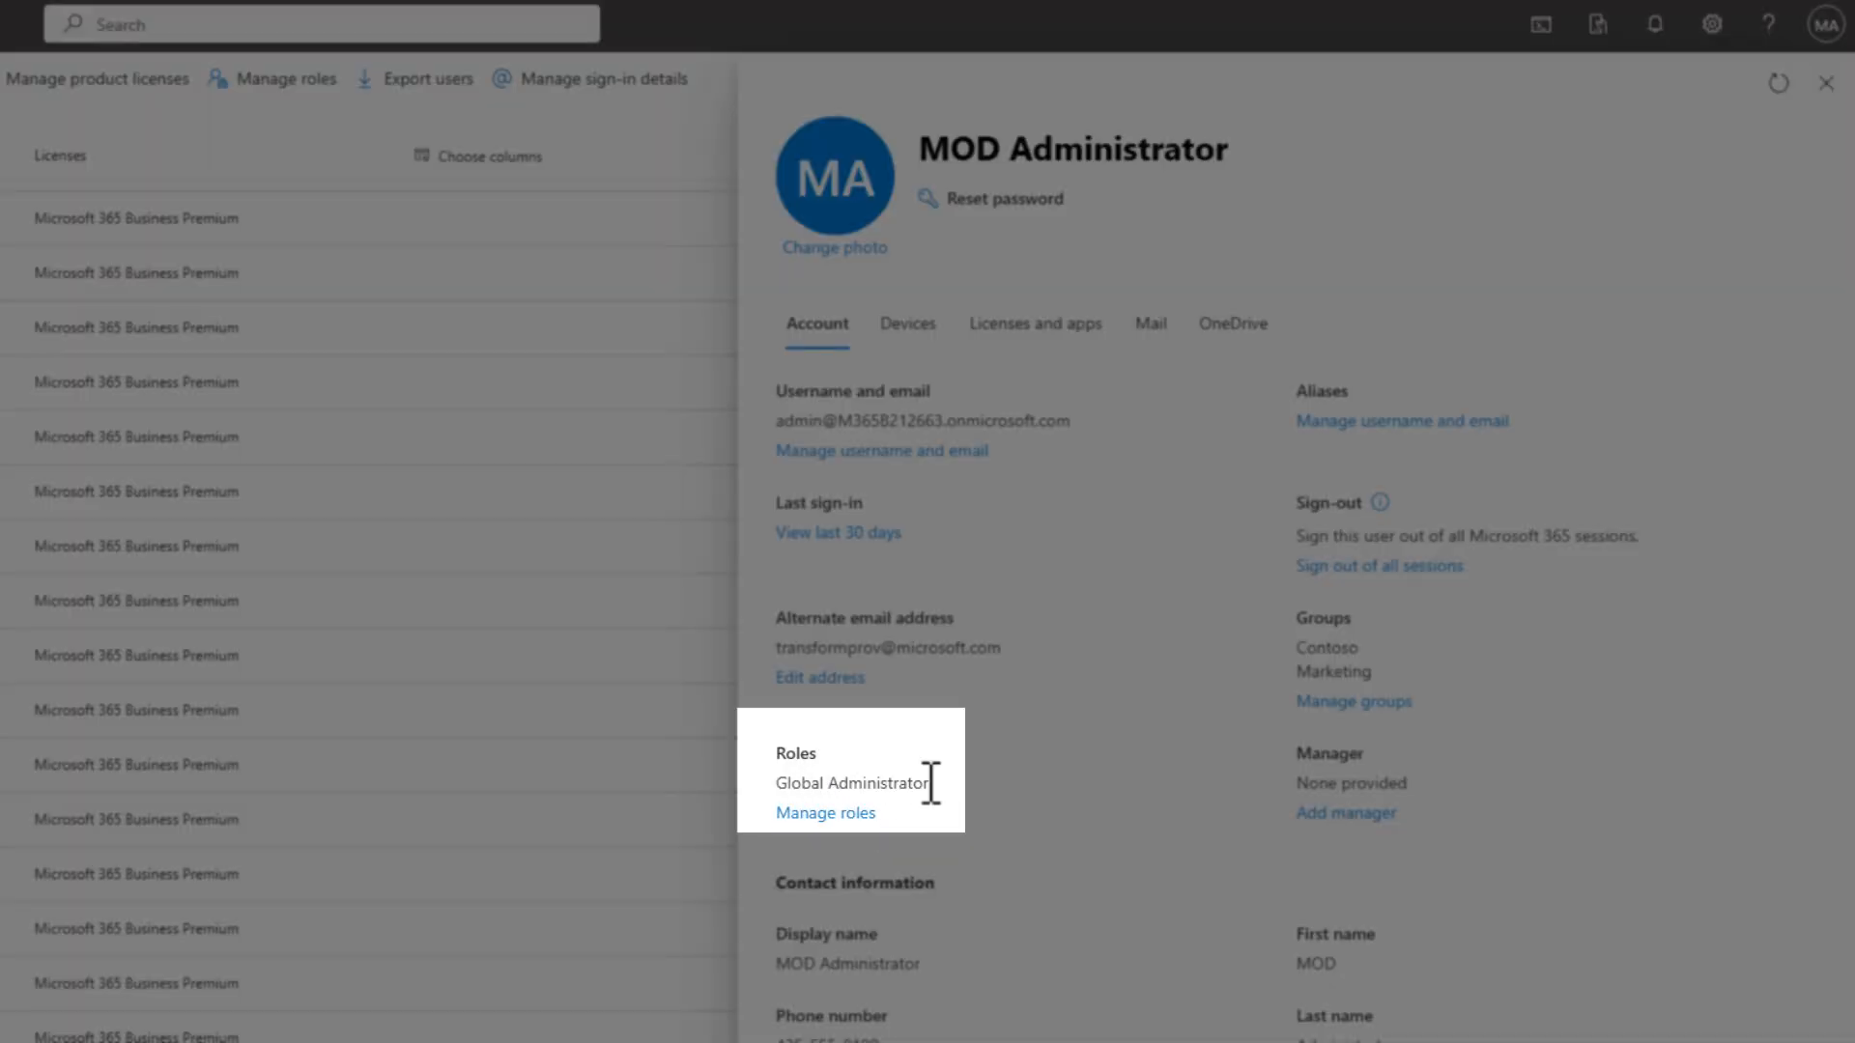
{"action": "left_click_drag", "start_coordinate": [931, 783], "coordinate": [755, 780]}
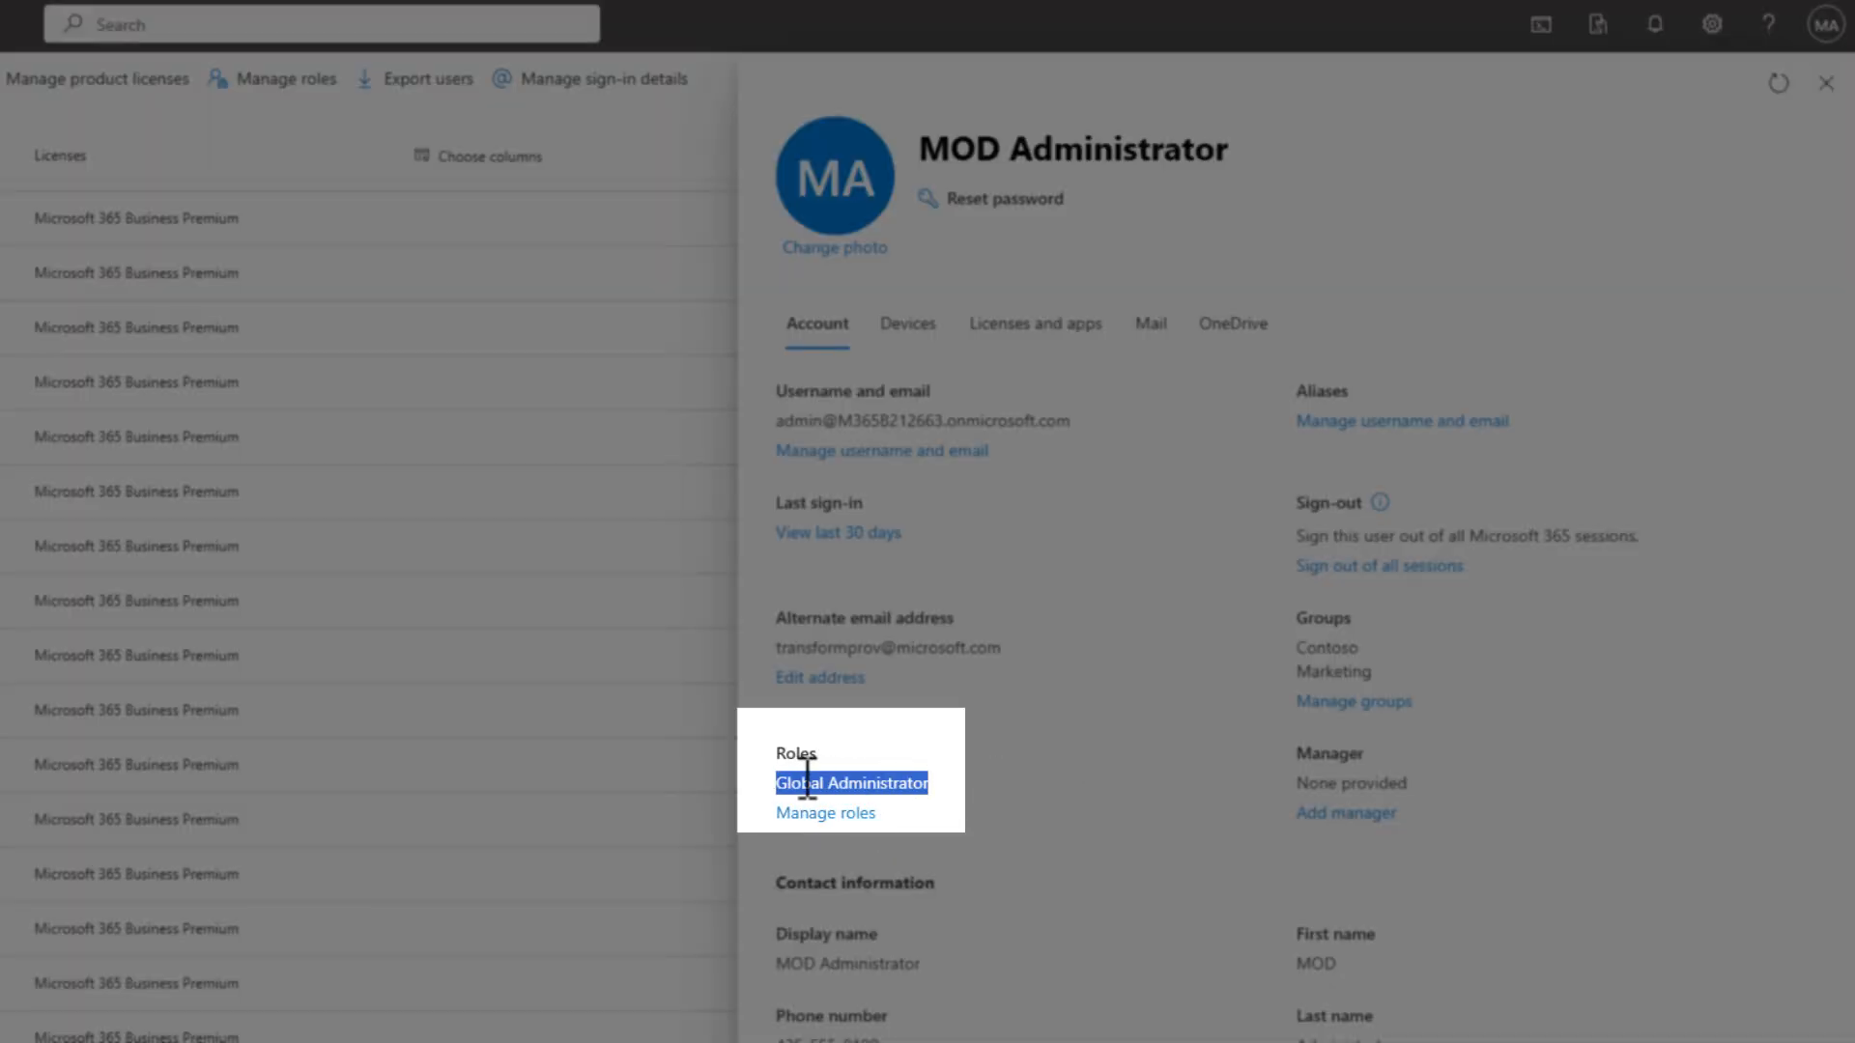
{"action": "left_click", "coordinate": [892, 786]}
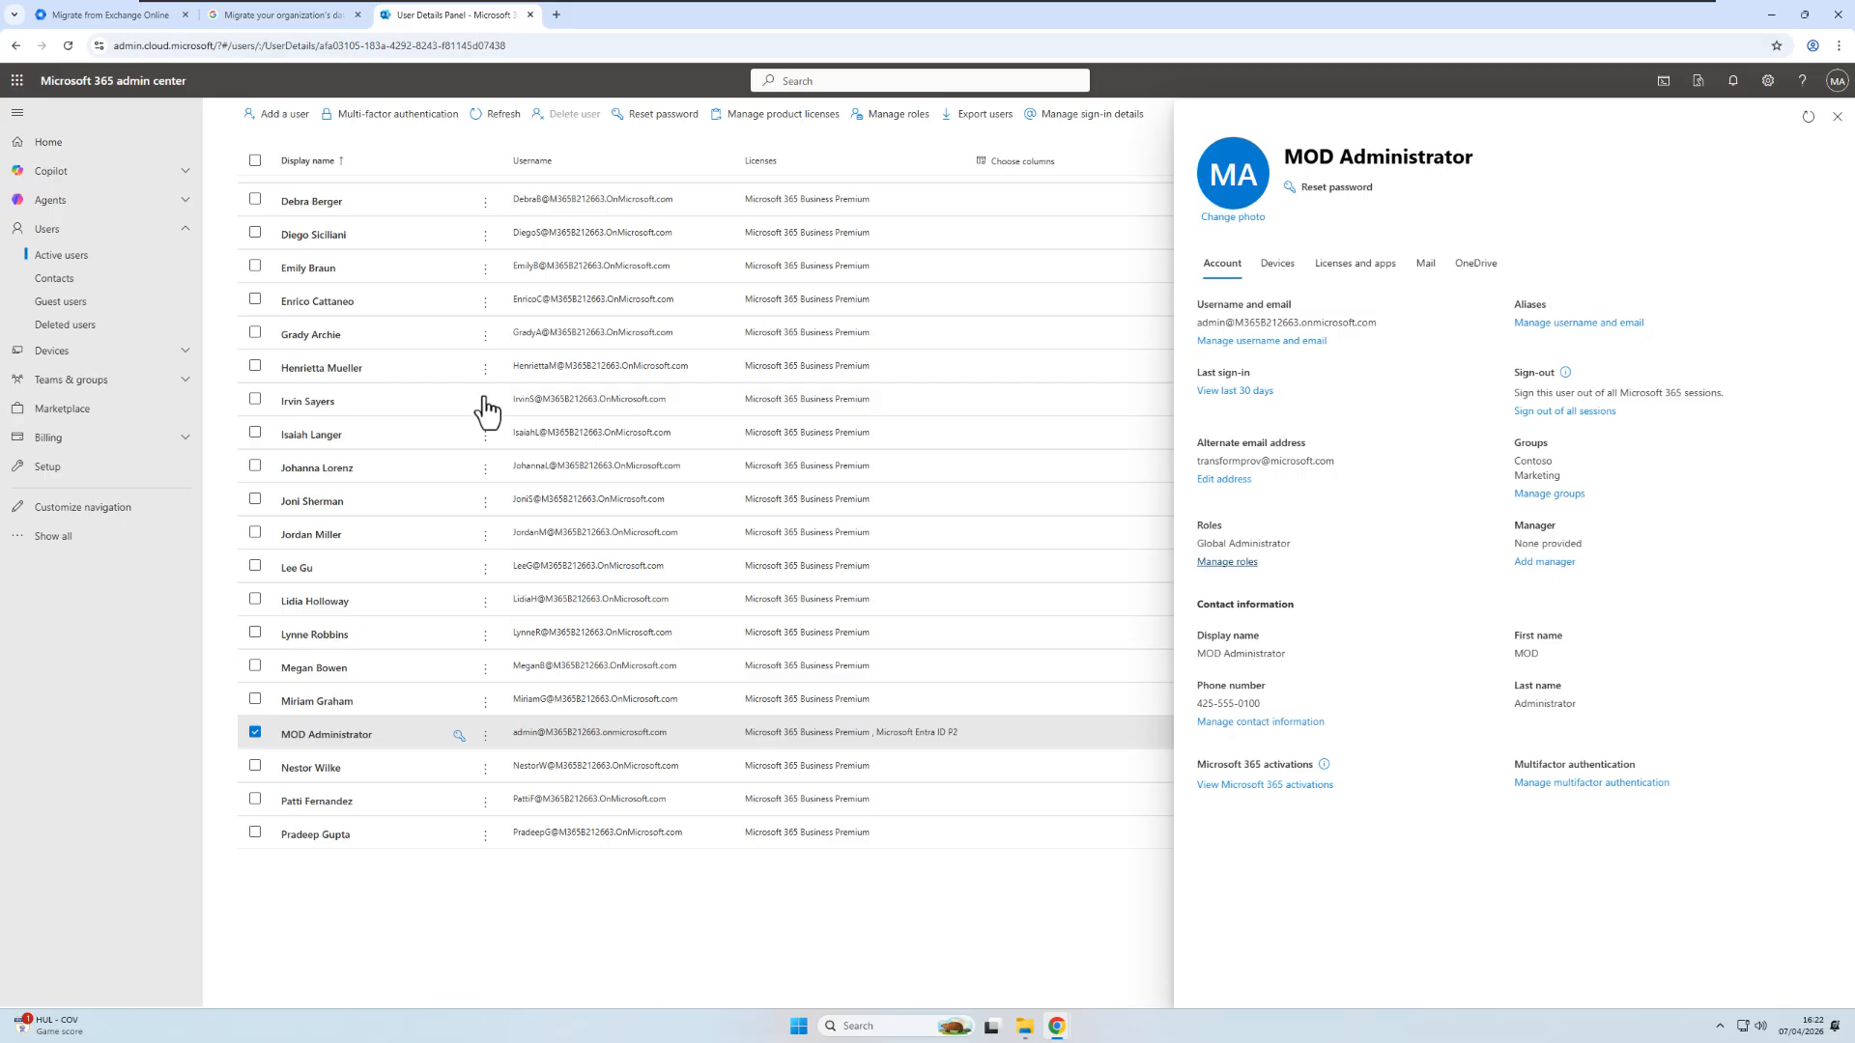
- Return to the Google migration page and connect Exchange Online with the signed-in administrator account, accepting the permissions requested by Google Workspace Migrate
{"action": "left_click", "coordinate": [55, 23]}
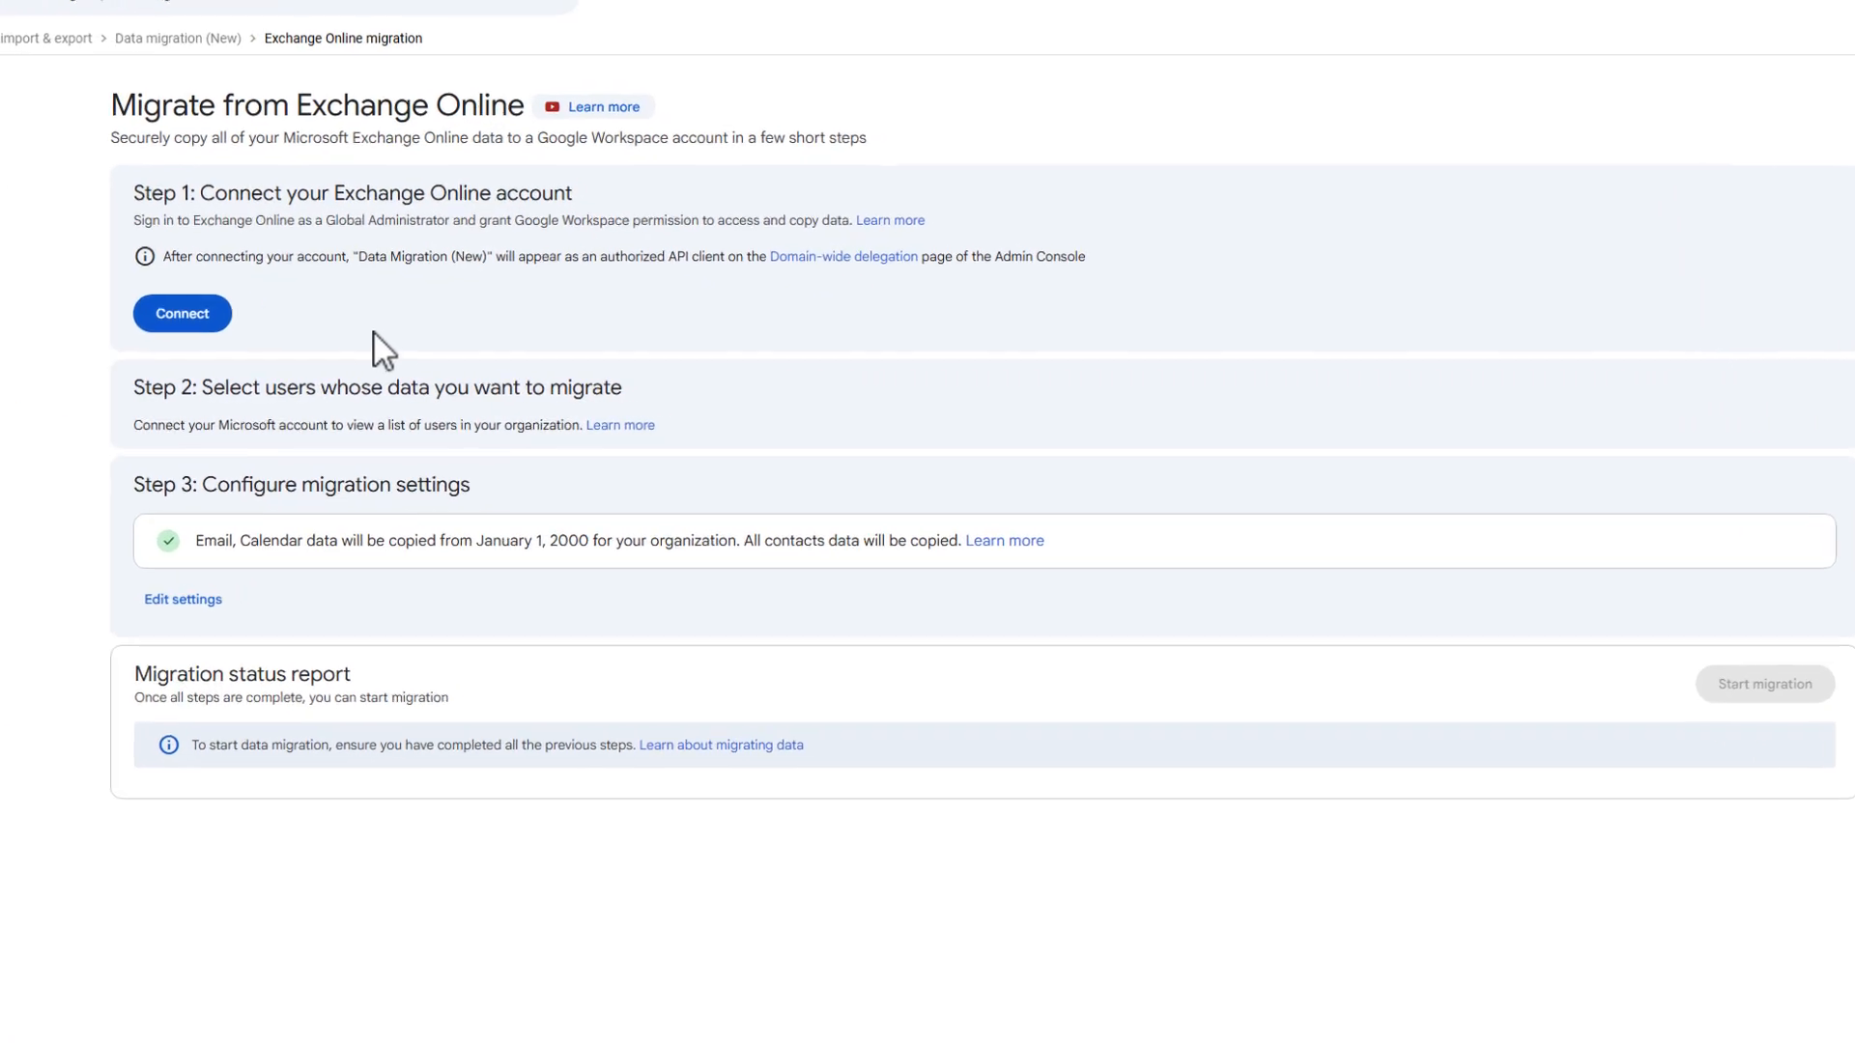
{"action": "left_click", "coordinate": [185, 329]}
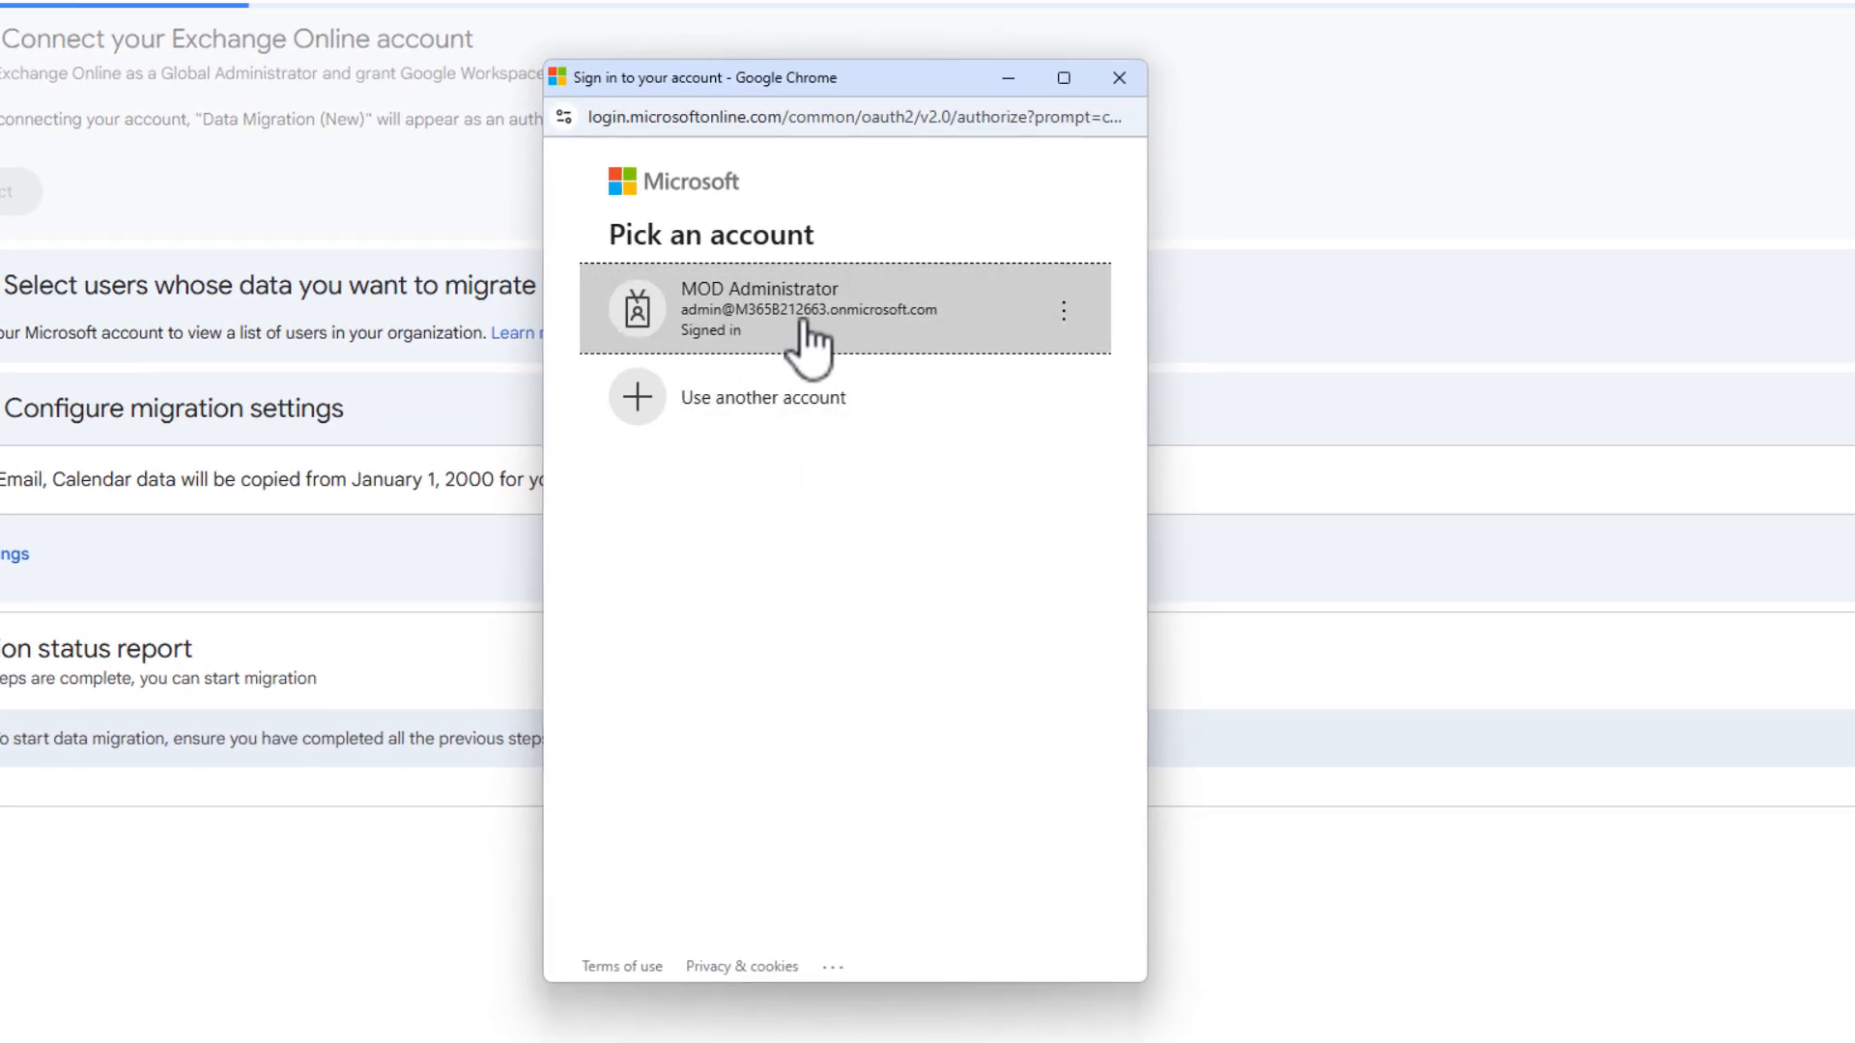
{"action": "left_click", "coordinate": [805, 335]}
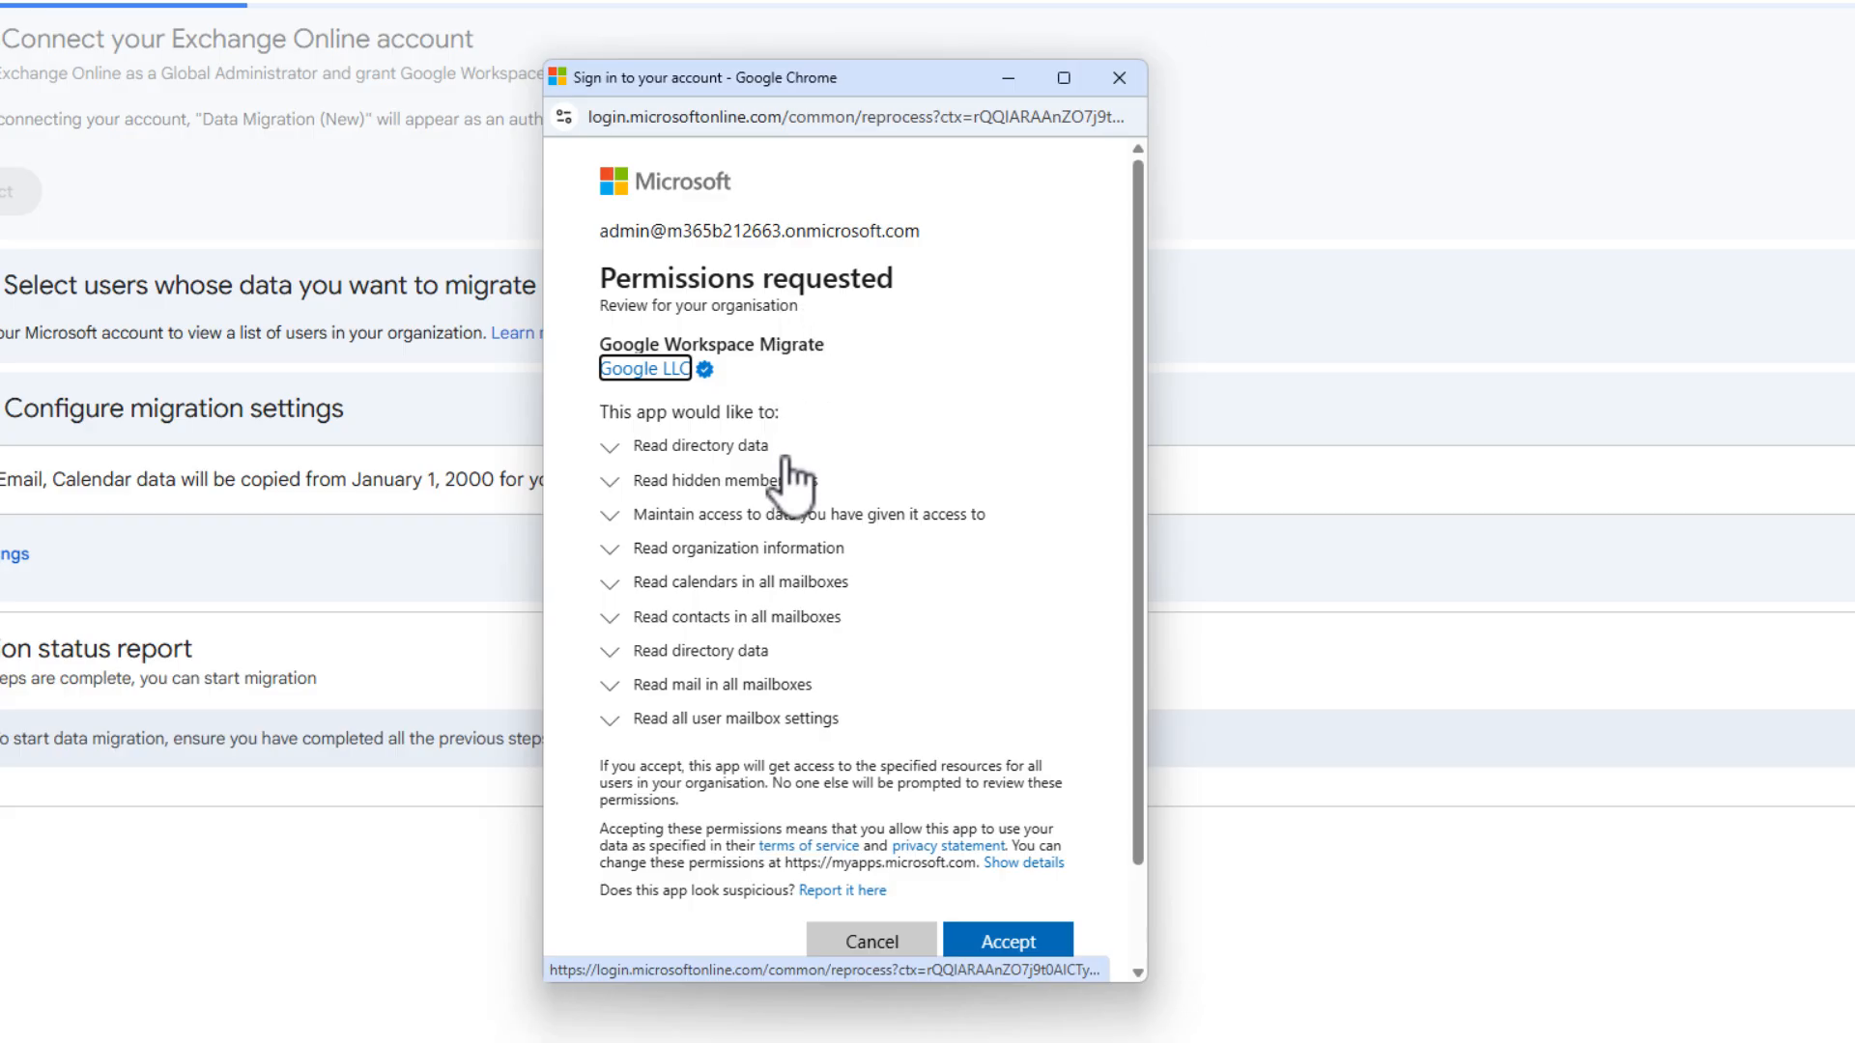
{"action": "scroll", "coordinate": [783, 478], "scroll_direction": "down", "scroll_amount": 1}
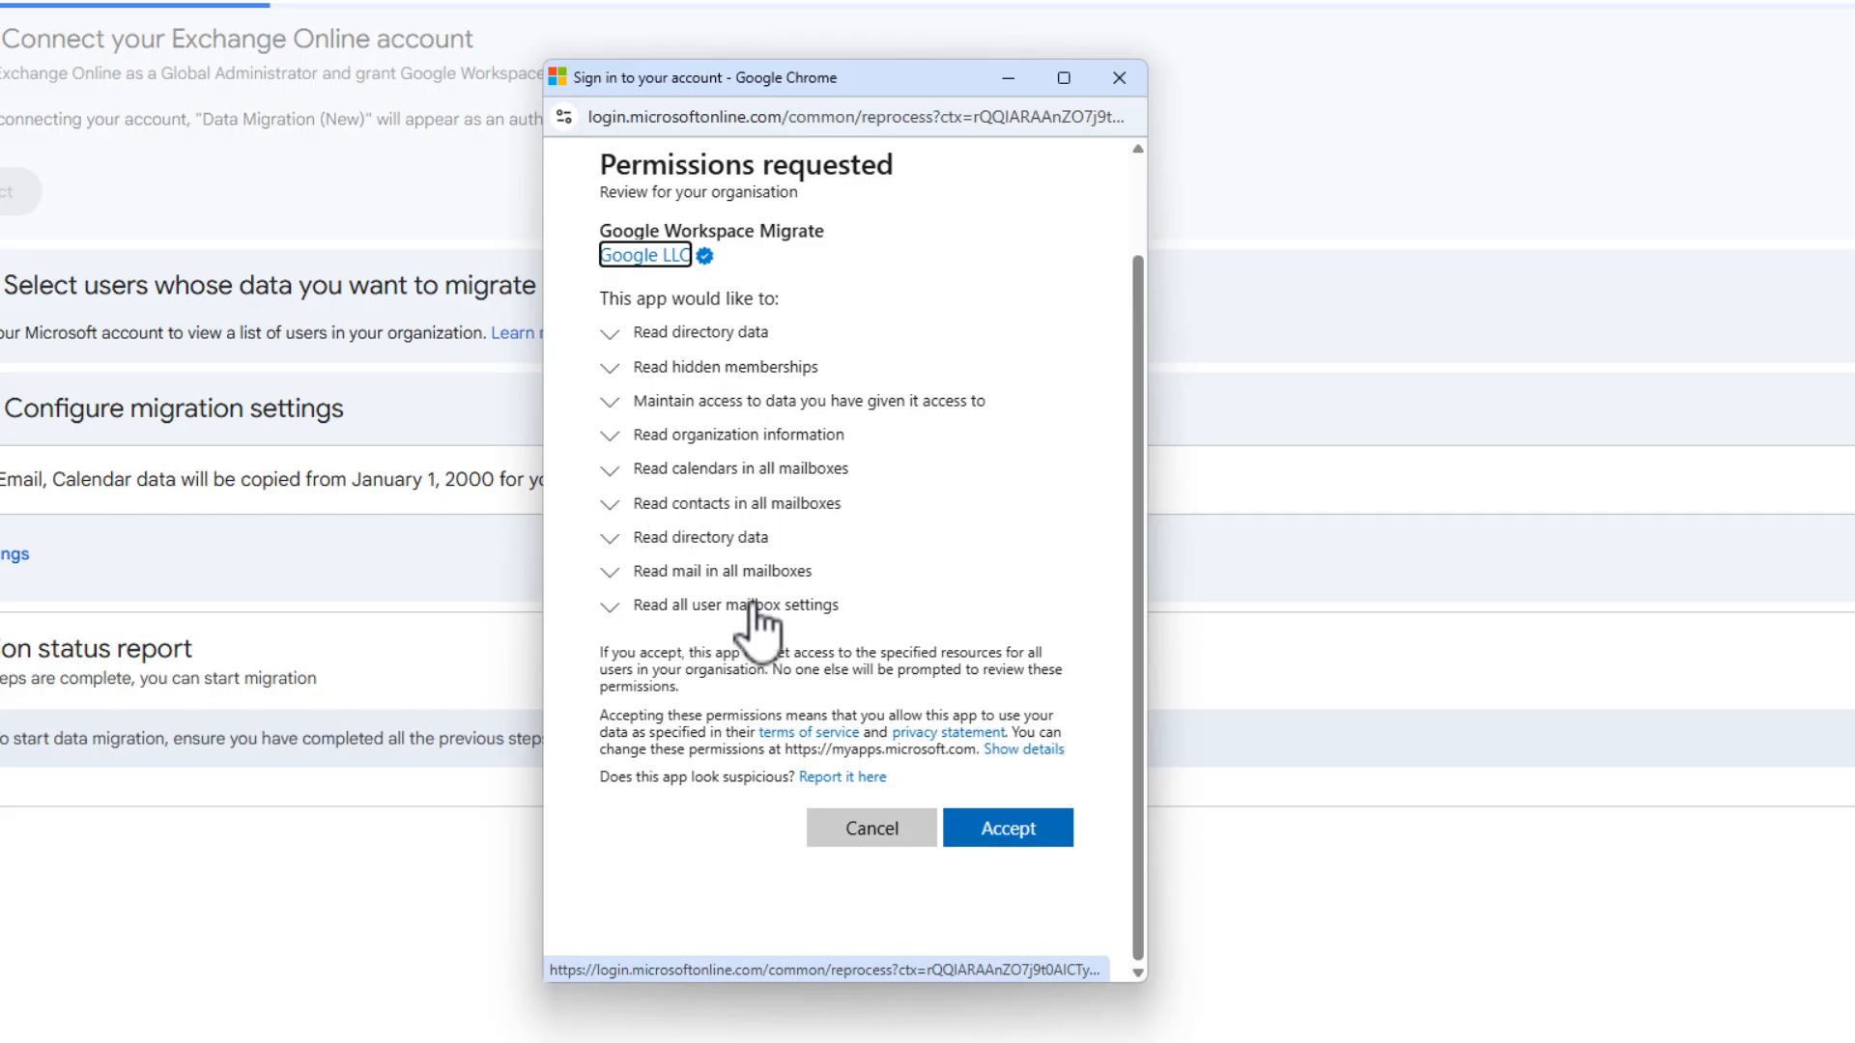
{"action": "left_click", "coordinate": [1012, 829]}
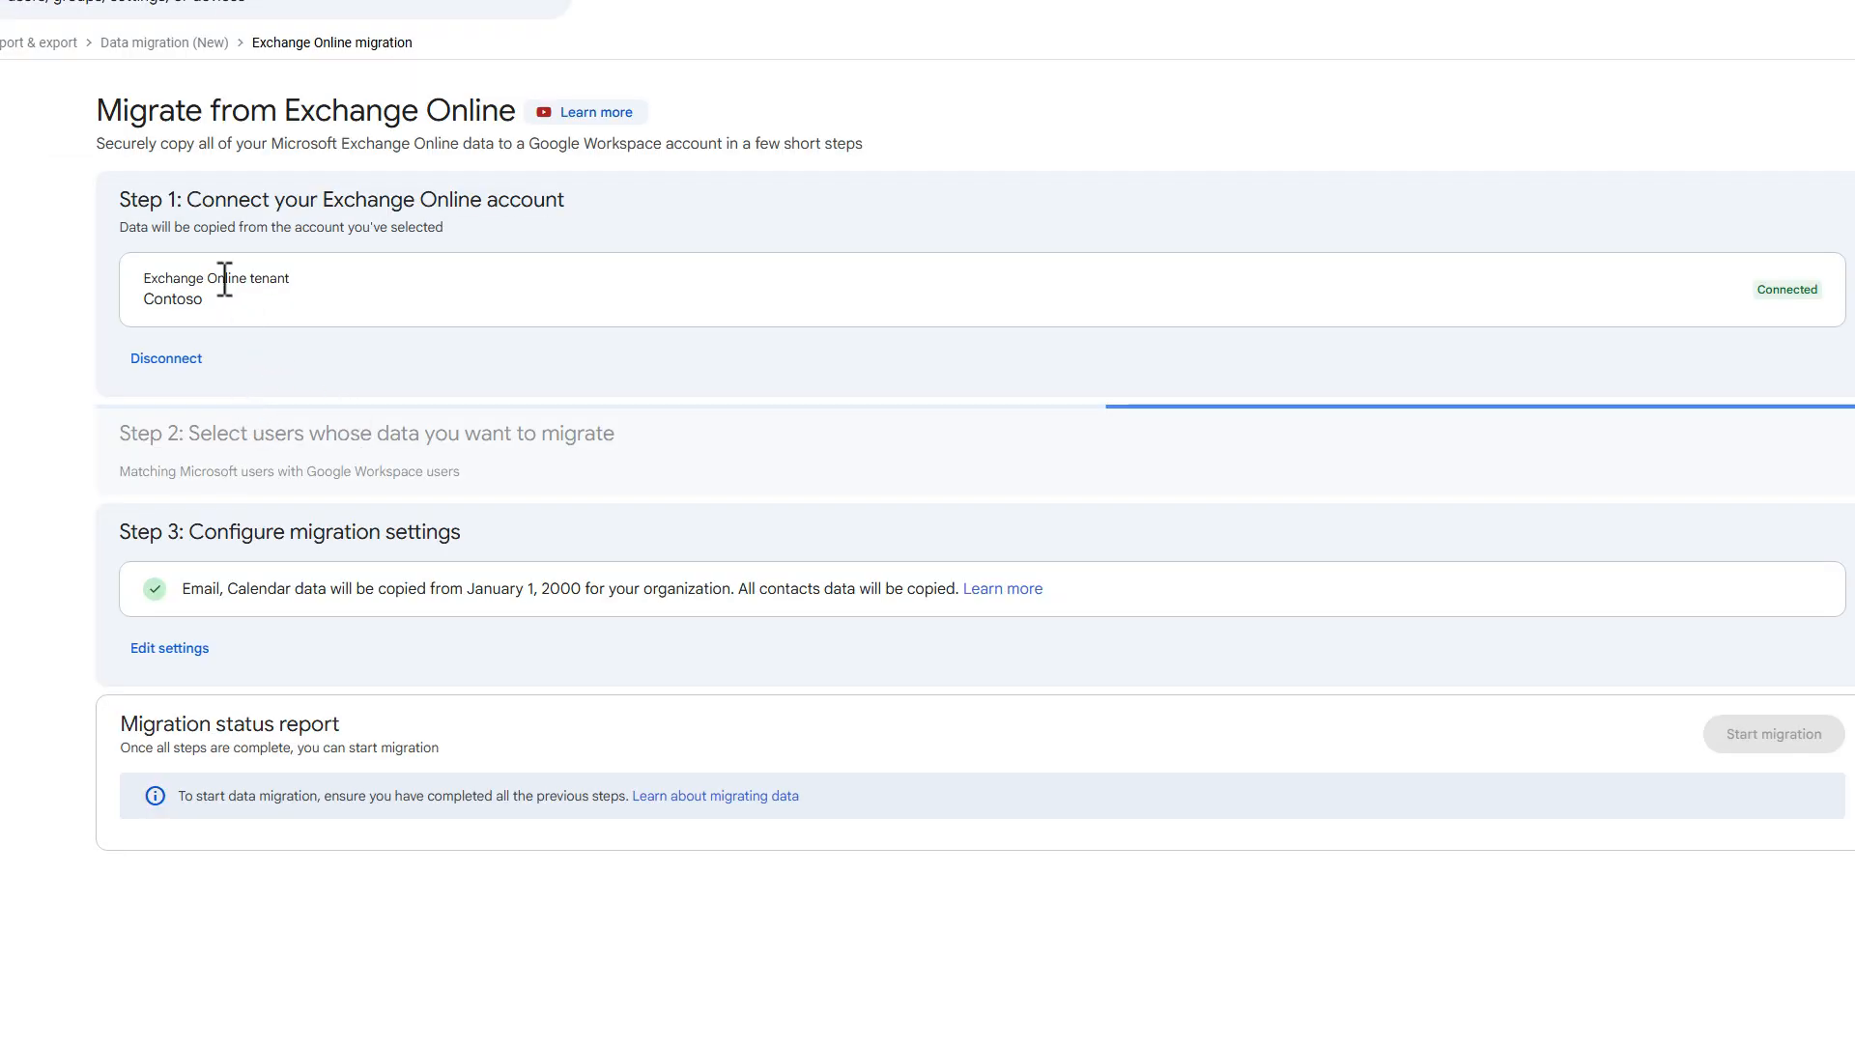
- Check the connected Exchange Online tenant and the note on how many users can be migrated at a time
{"action": "left_click_drag", "start_coordinate": [153, 280], "coordinate": [224, 308]}
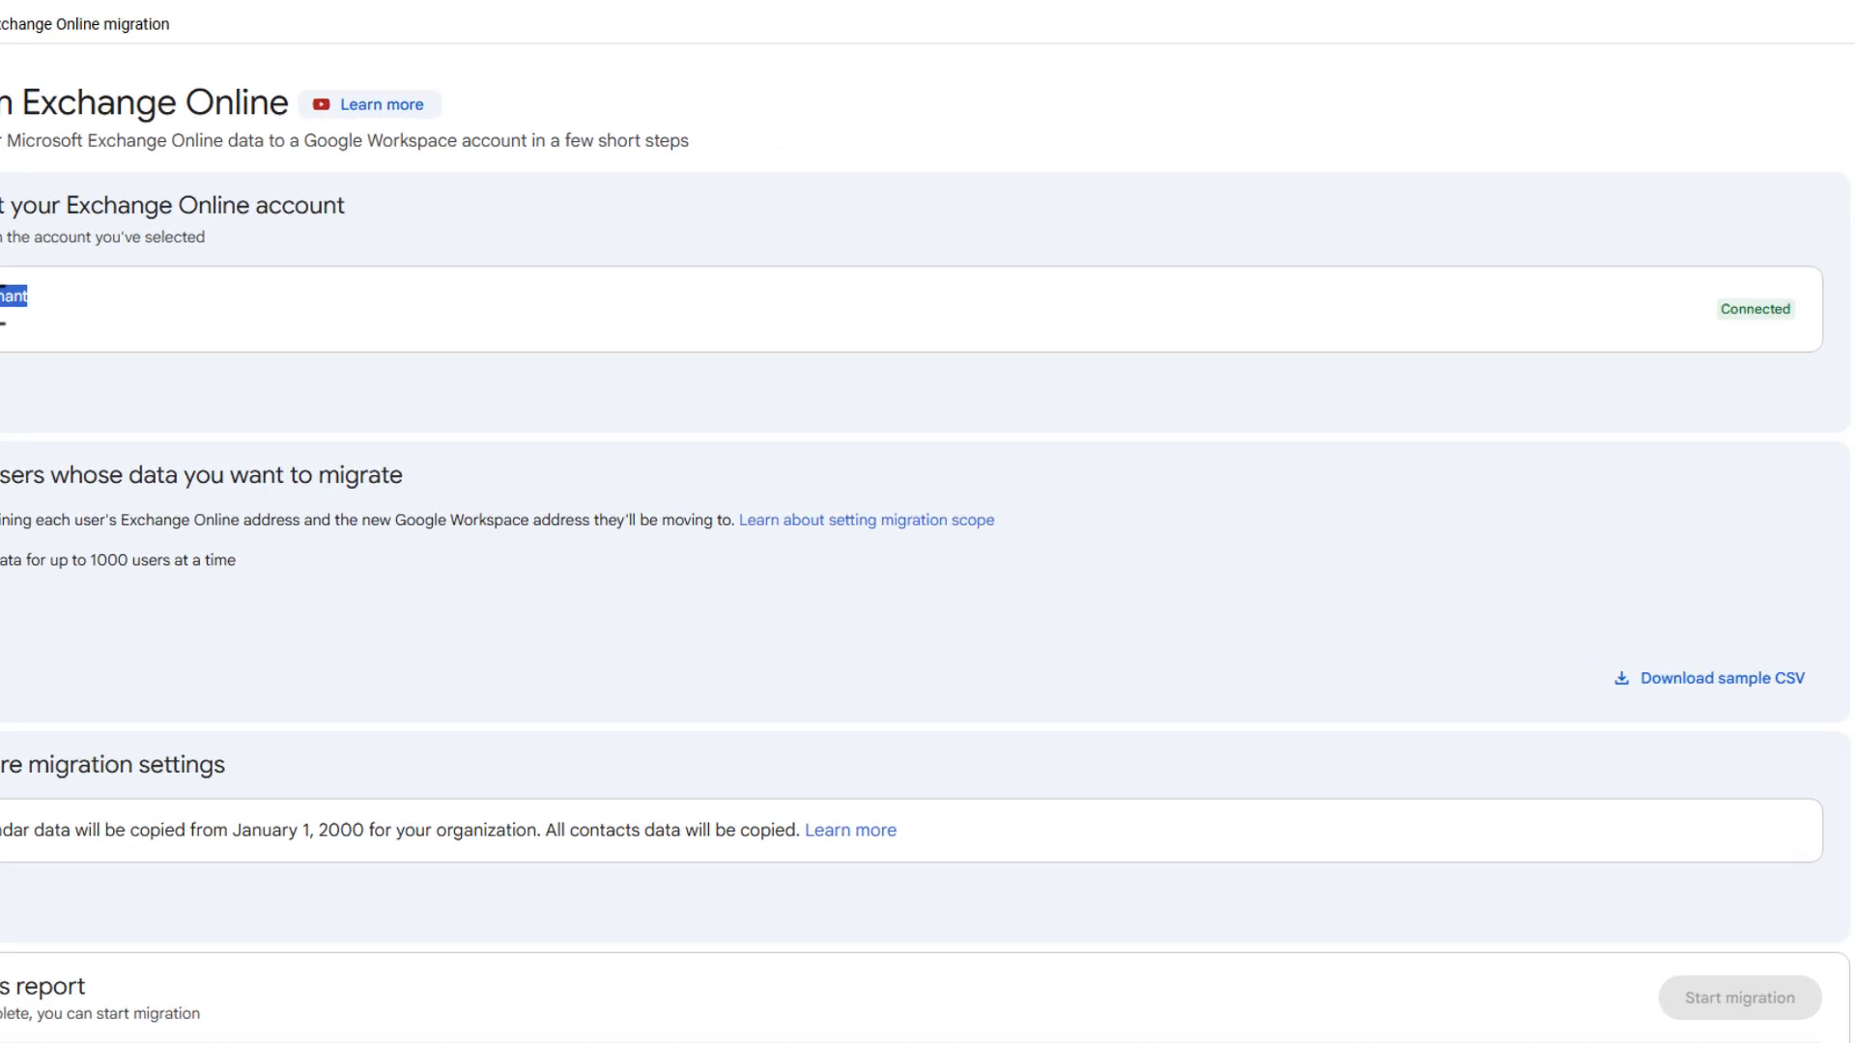
{"action": "left_click_drag", "start_coordinate": [1546, 400], "coordinate": [1698, 414]}
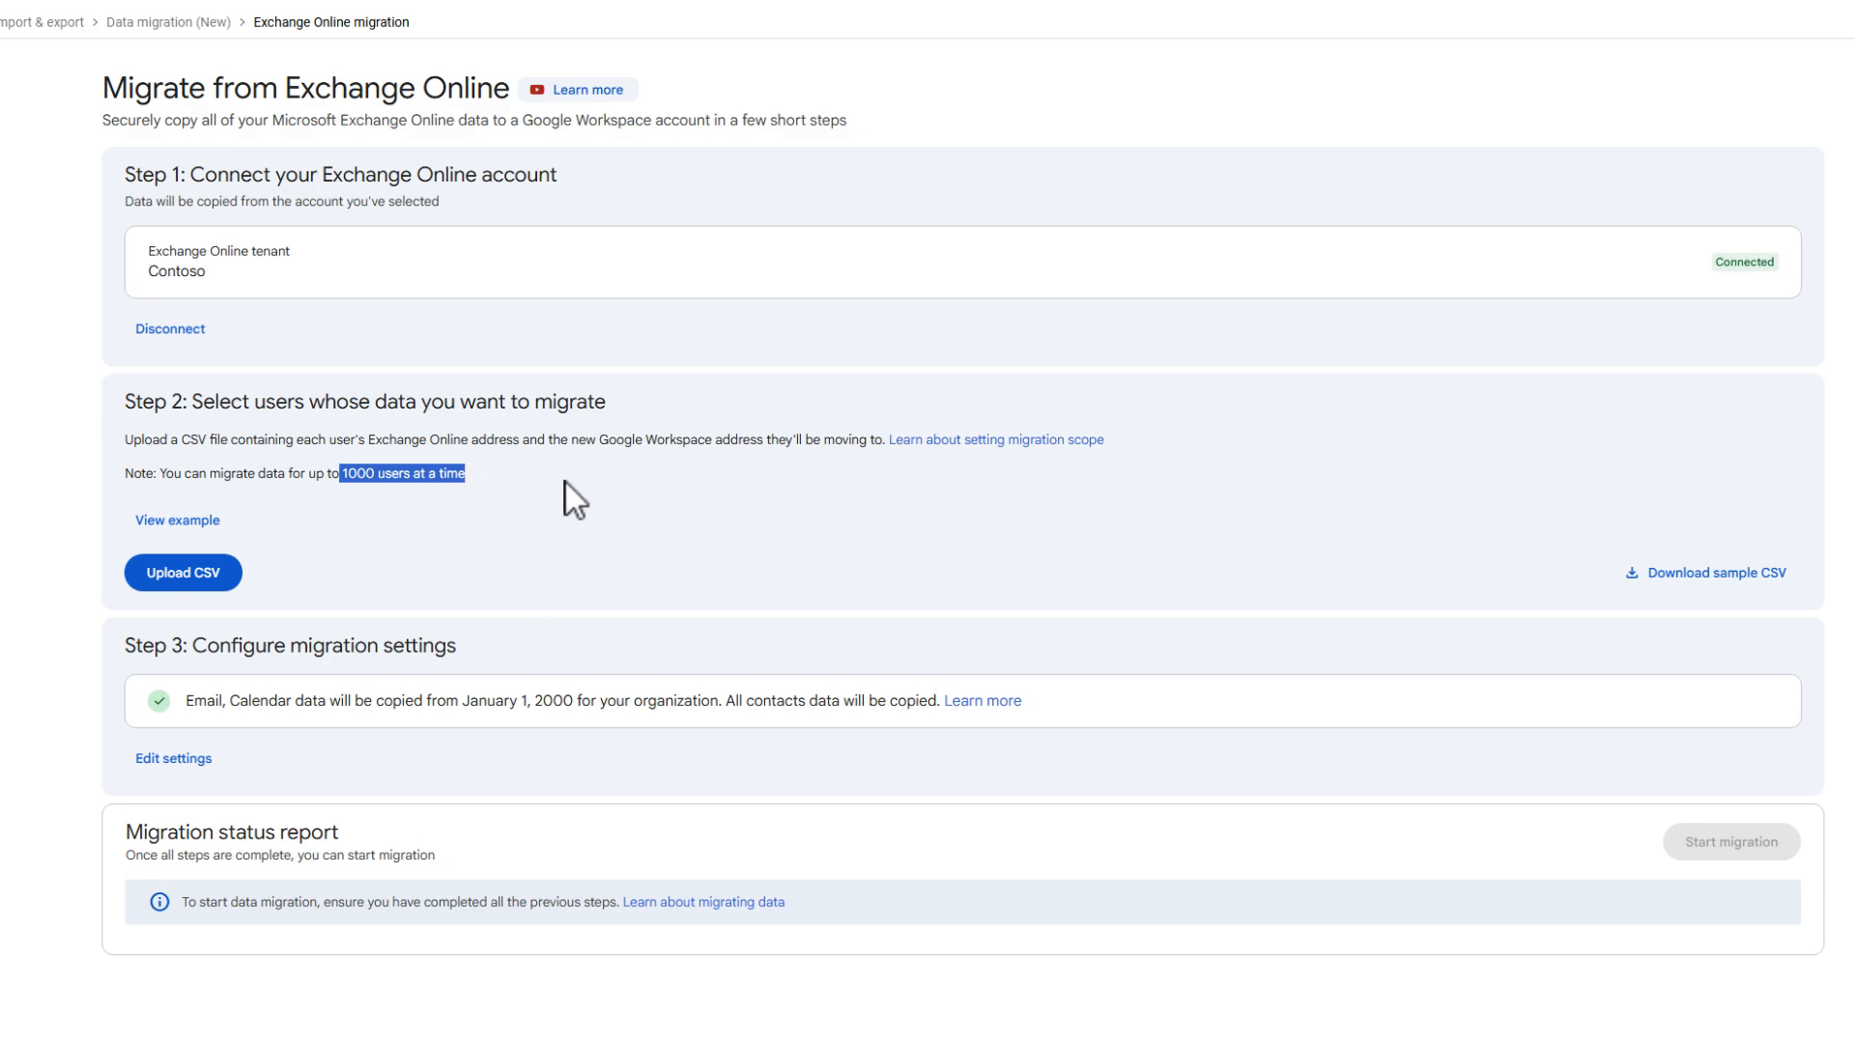
{"action": "left_click", "coordinate": [321, 541]}
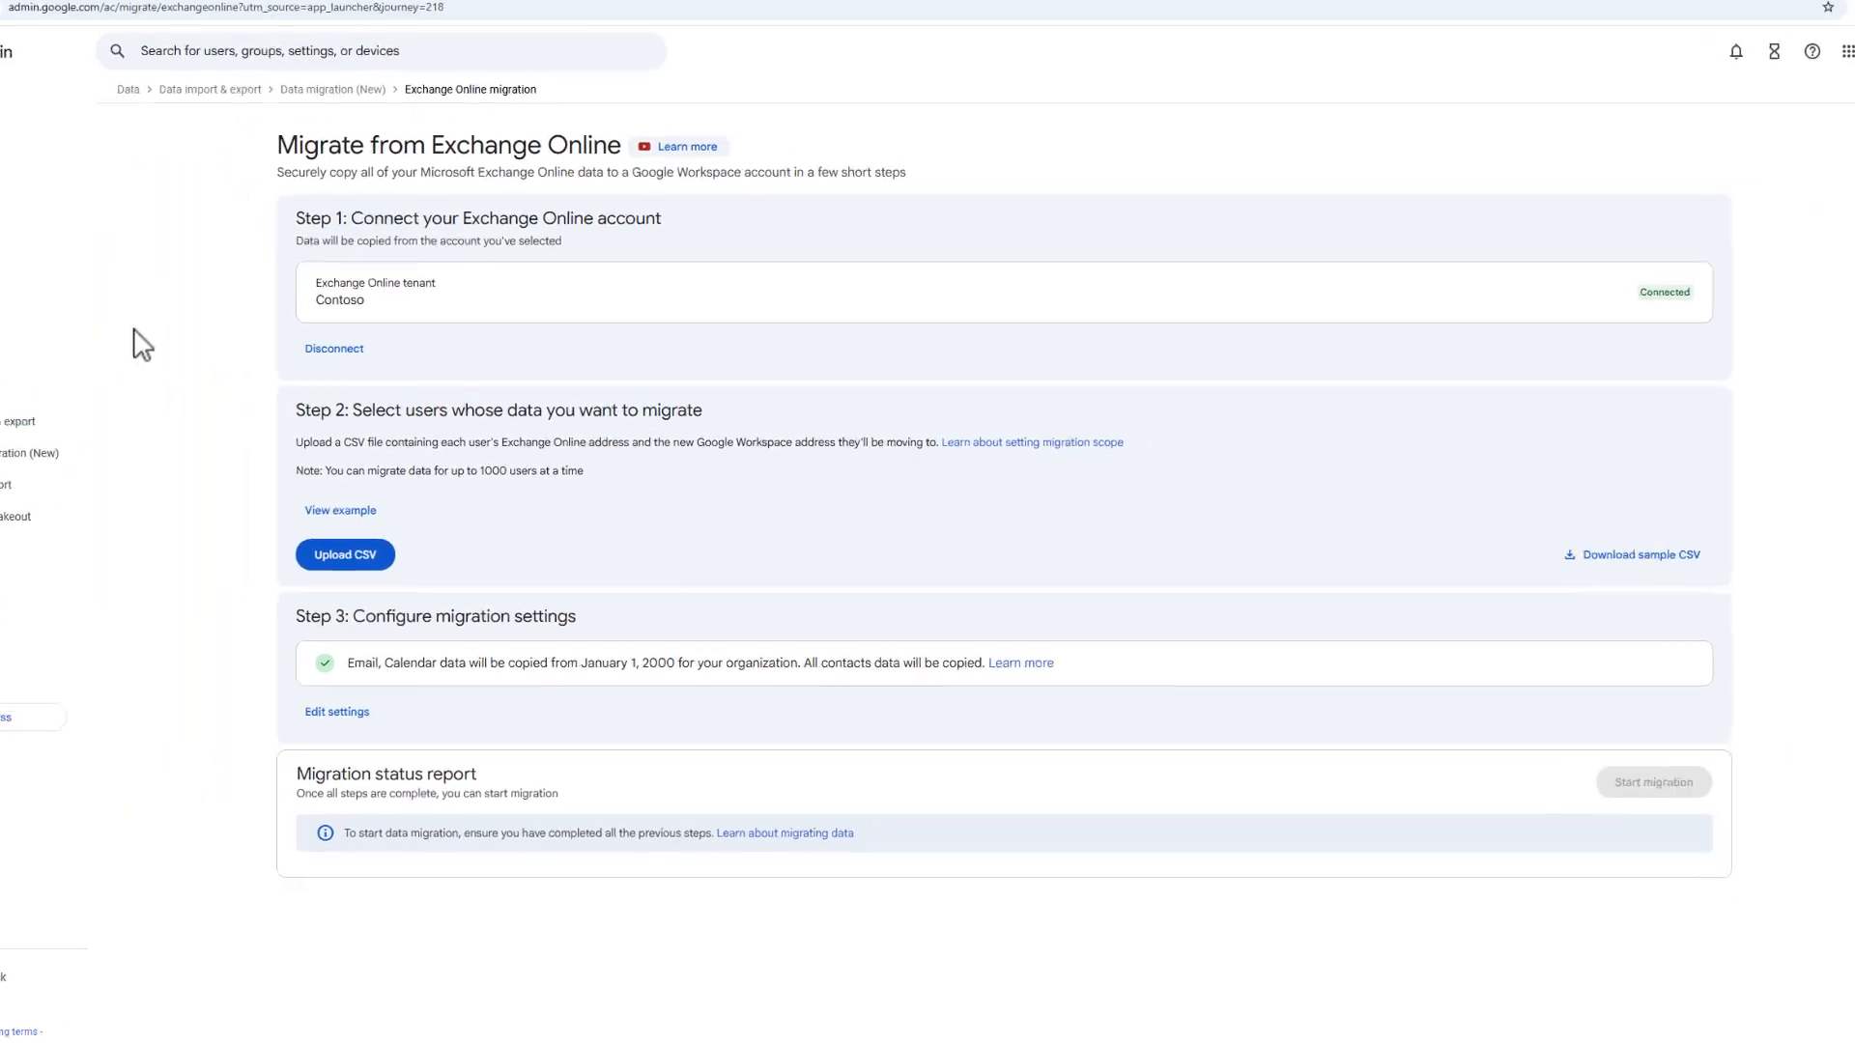
- Open the Admin console home page in a new tab and go to the management page for the organization's users
{"action": "right_click", "coordinate": [60, 135]}
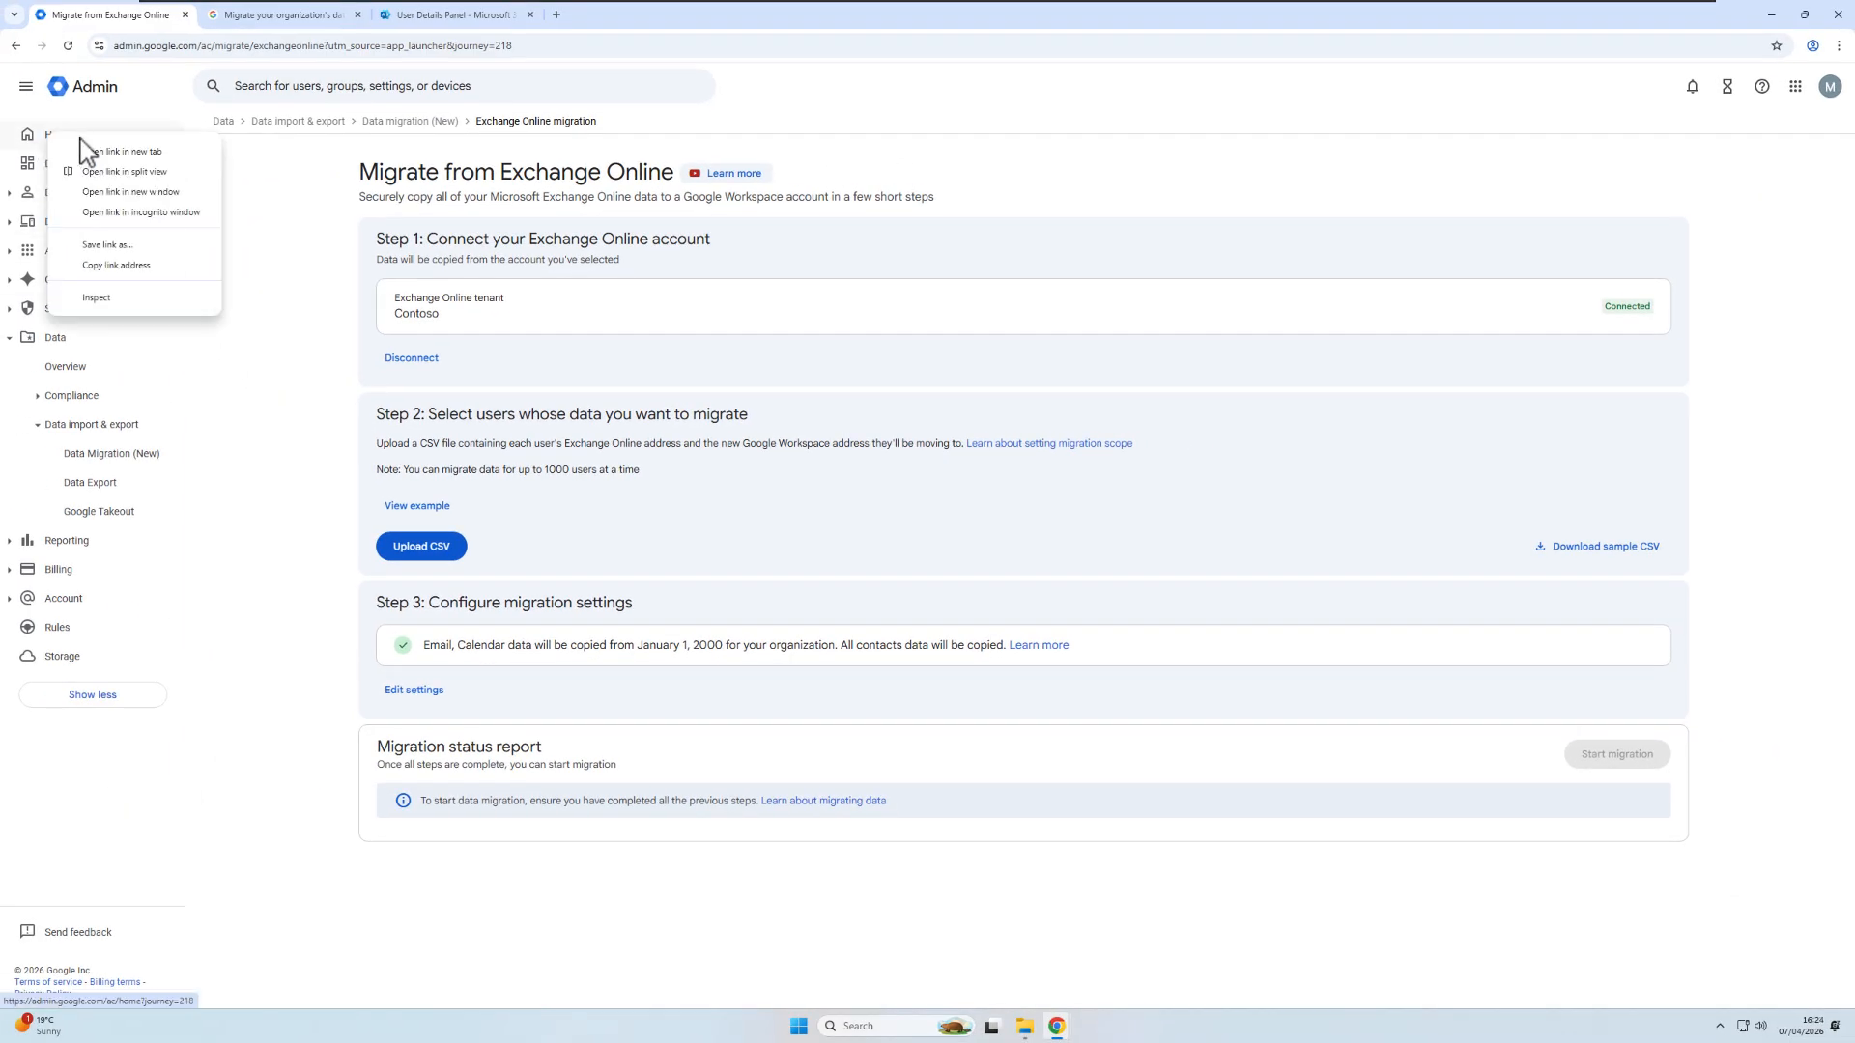
{"action": "left_click", "coordinate": [93, 152]}
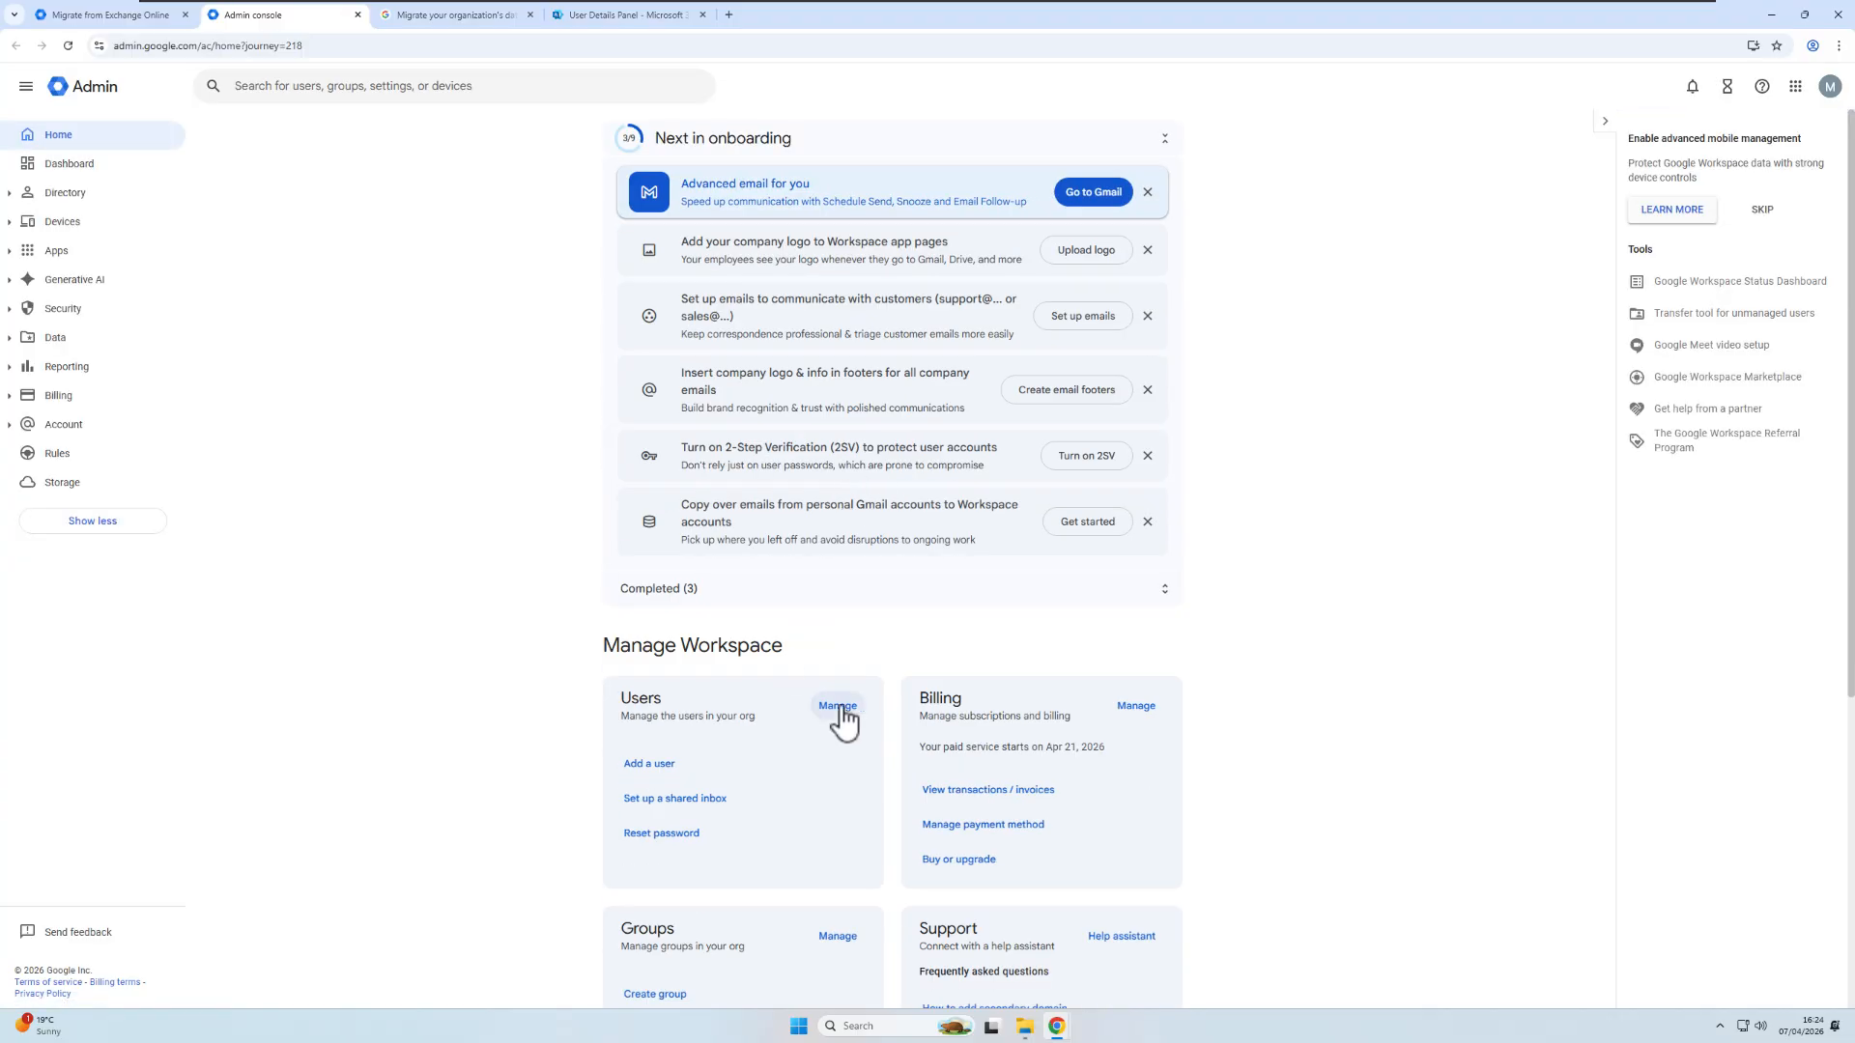
{"action": "left_click", "coordinate": [839, 715]}
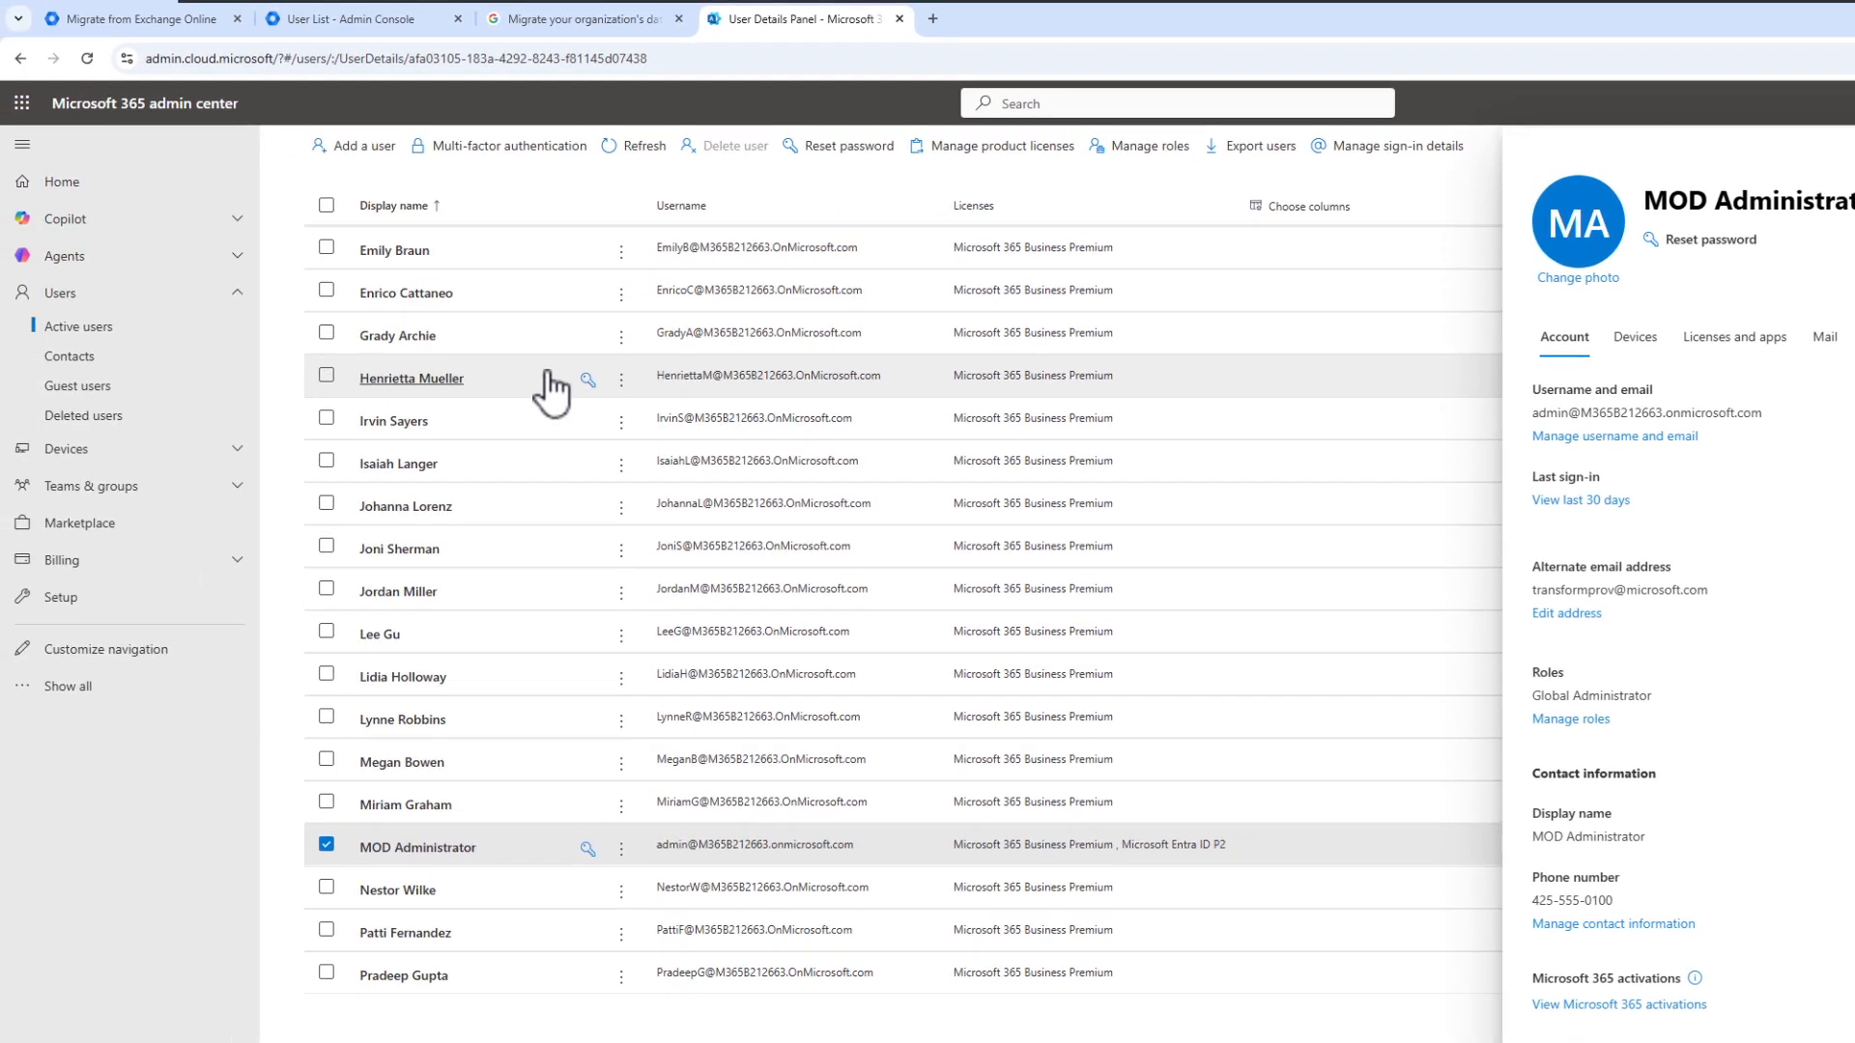
- Select the first three licensed users in the Microsoft 365 active users list as the accounts to migrate
{"action": "scroll", "coordinate": [556, 406], "scroll_direction": "up", "scroll_amount": 10}
{"action": "scroll", "coordinate": [556, 418], "scroll_direction": "up", "scroll_amount": 2}
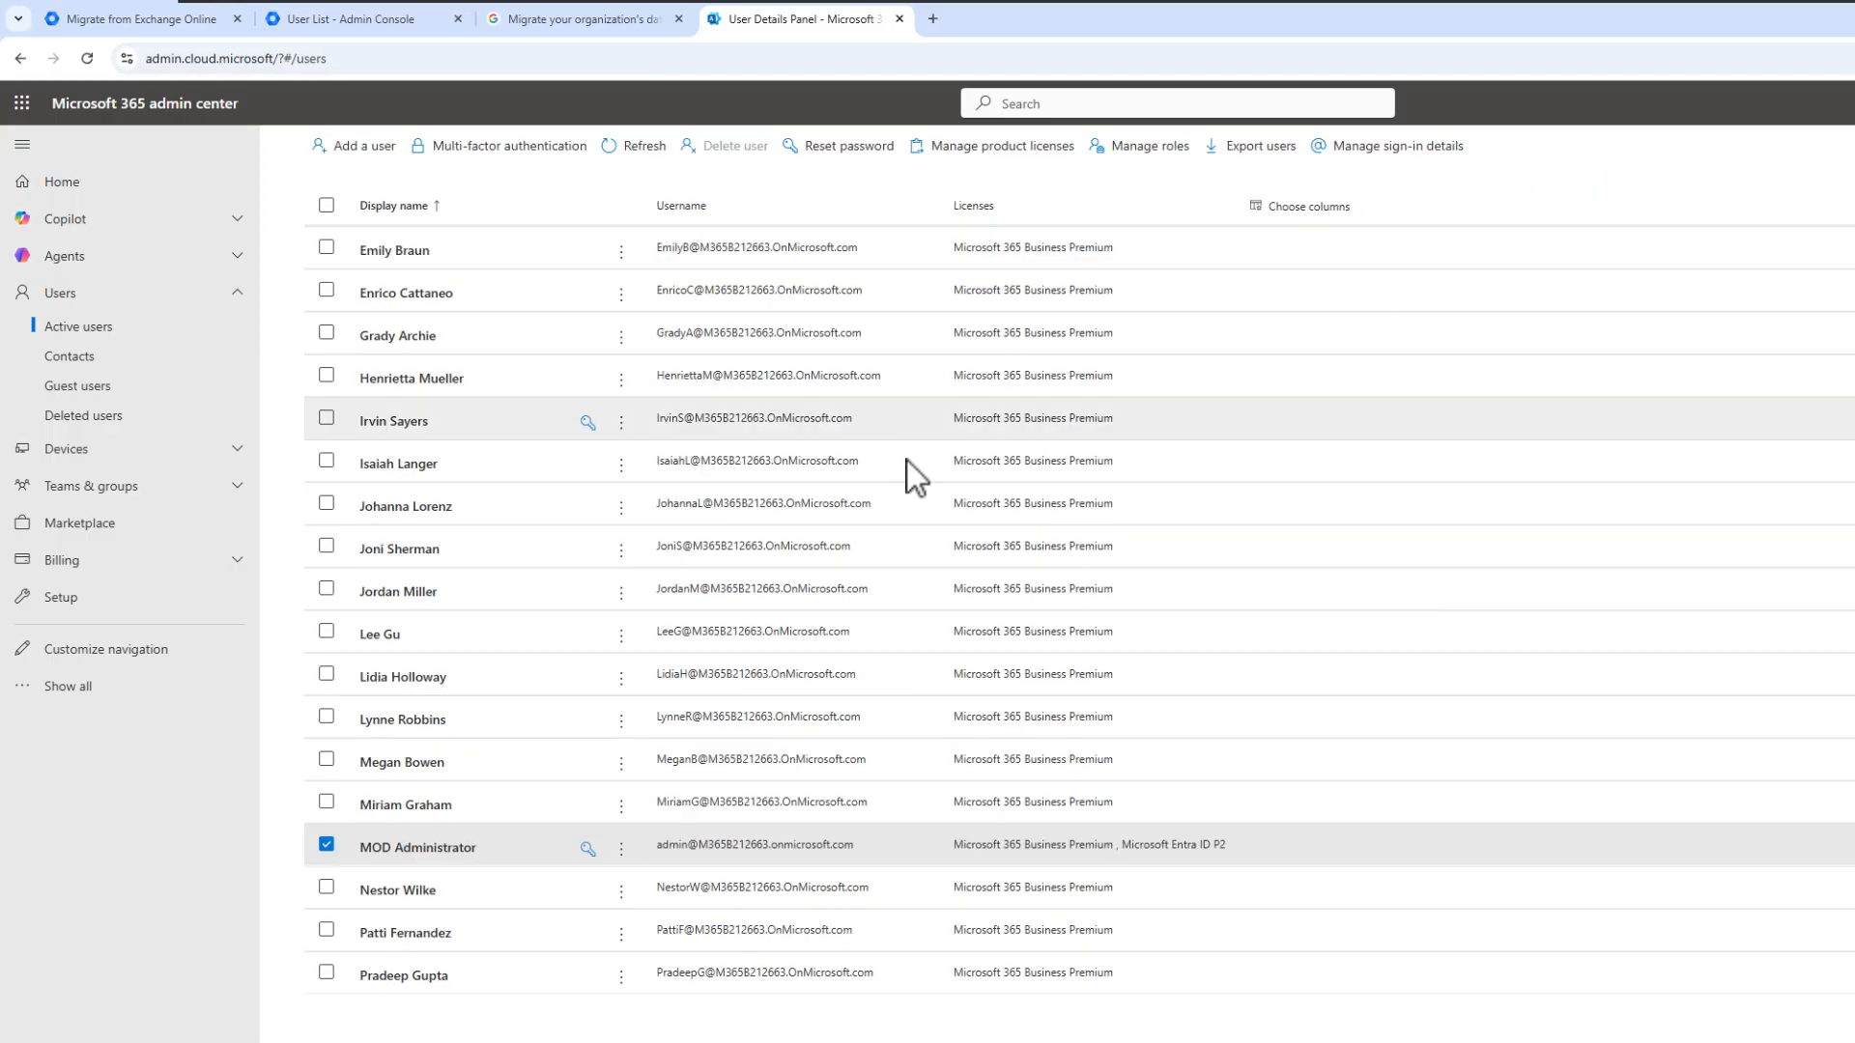
{"action": "scroll", "coordinate": [580, 570], "scroll_direction": "up", "scroll_amount": 10}
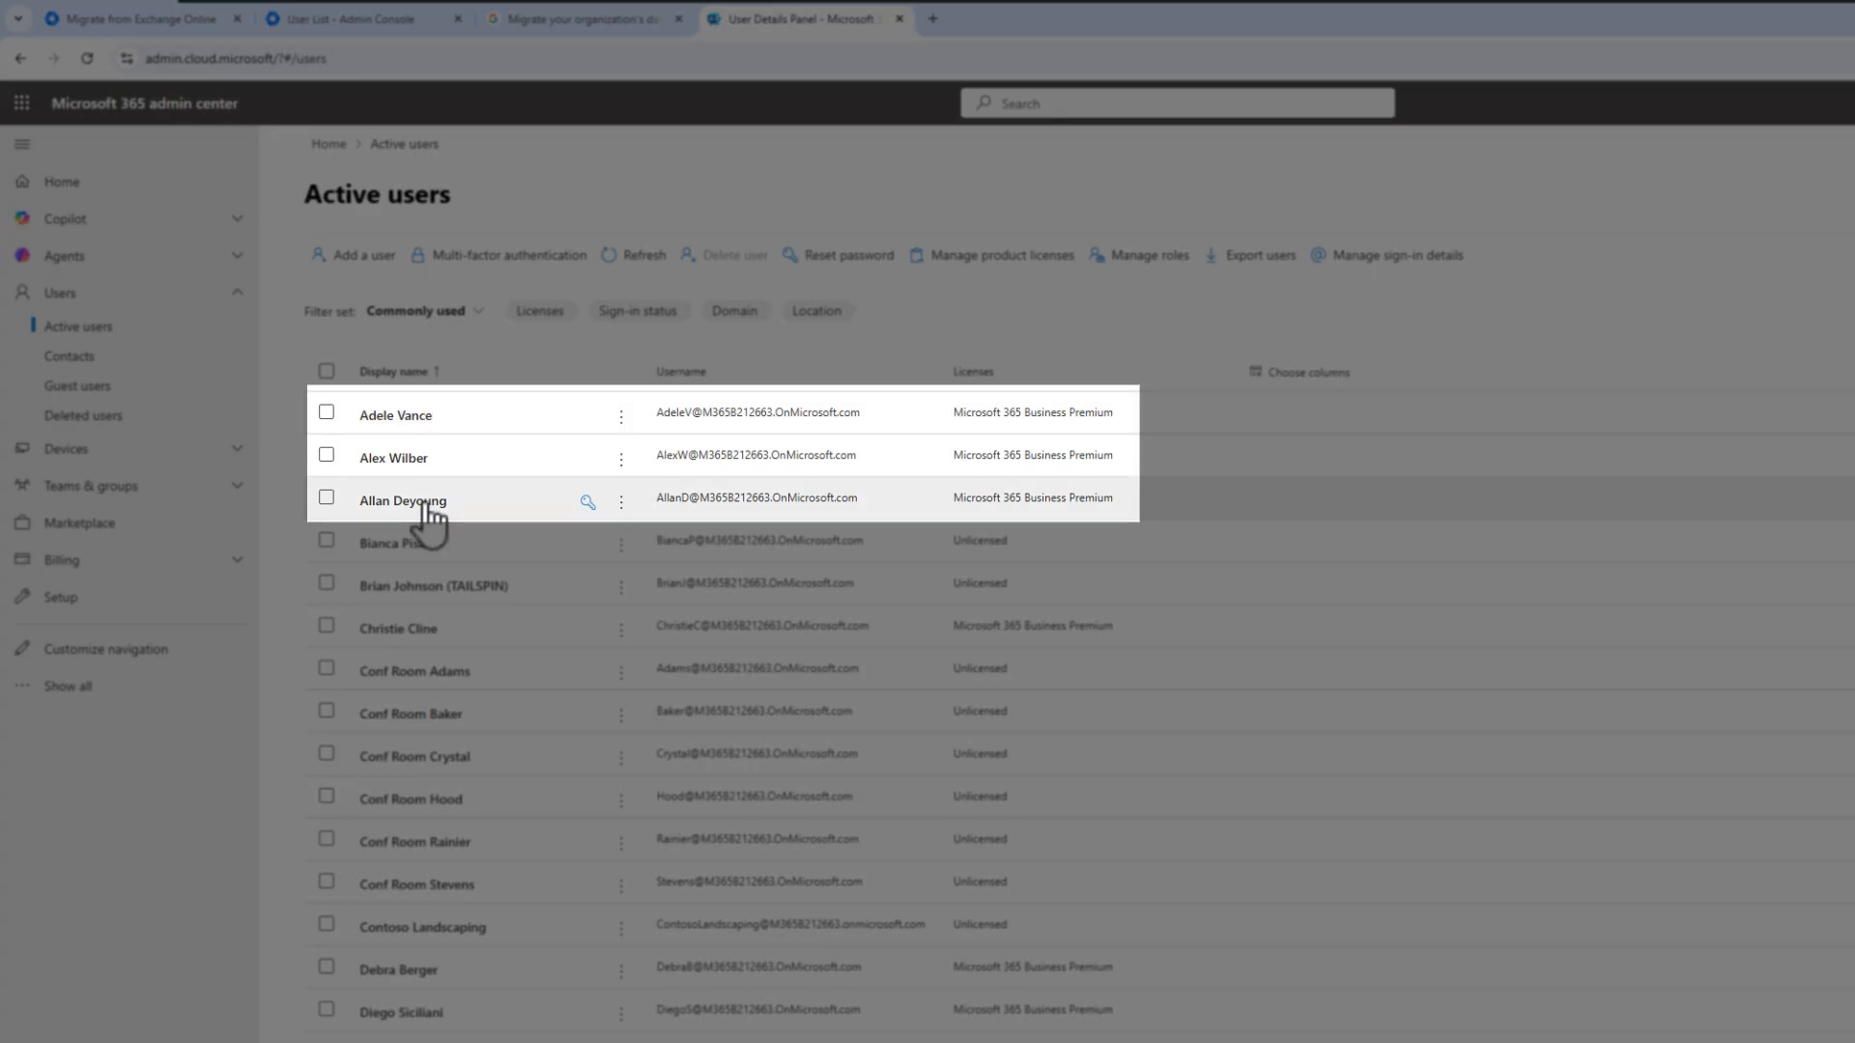
{"action": "left_click", "coordinate": [329, 456]}
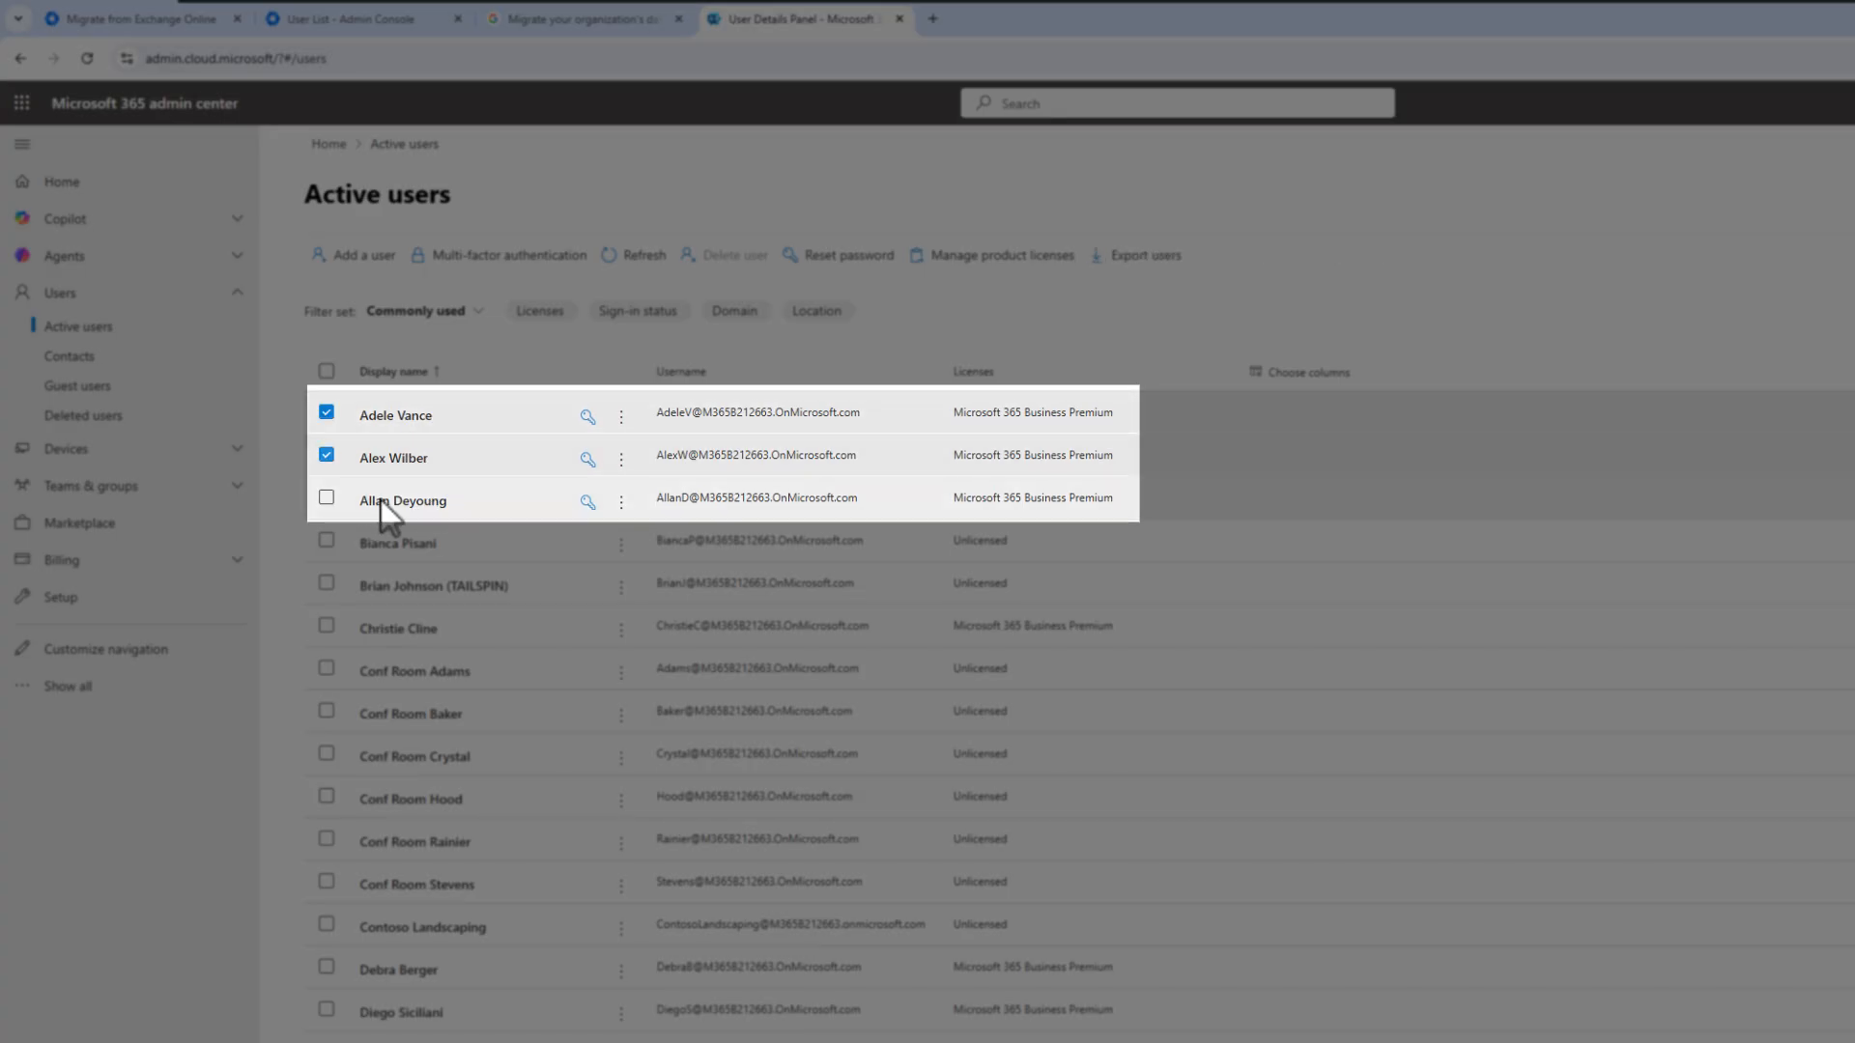
{"action": "left_click", "coordinate": [385, 507]}
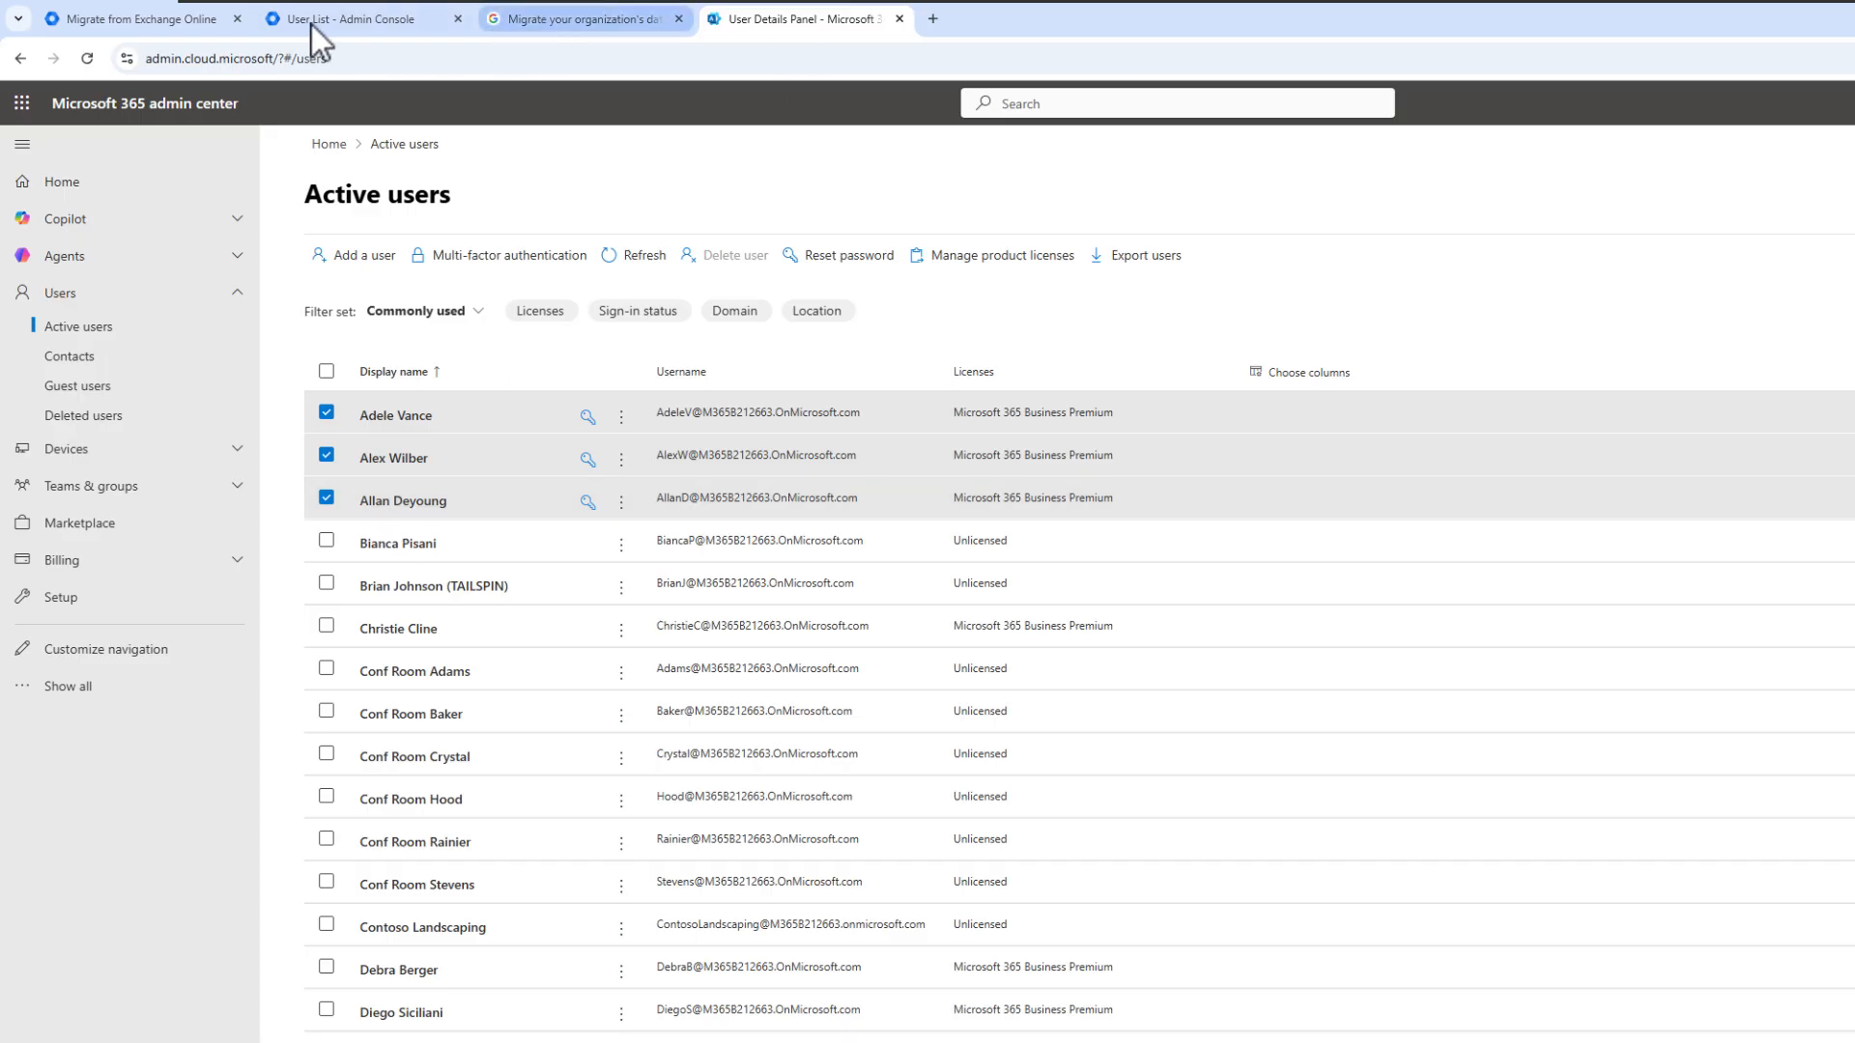
- Switch to the Google Admin console's user list, start adding new users and enter the first user's first and last name
{"action": "left_click", "coordinate": [160, 25]}
{"action": "left_click", "coordinate": [316, 35]}
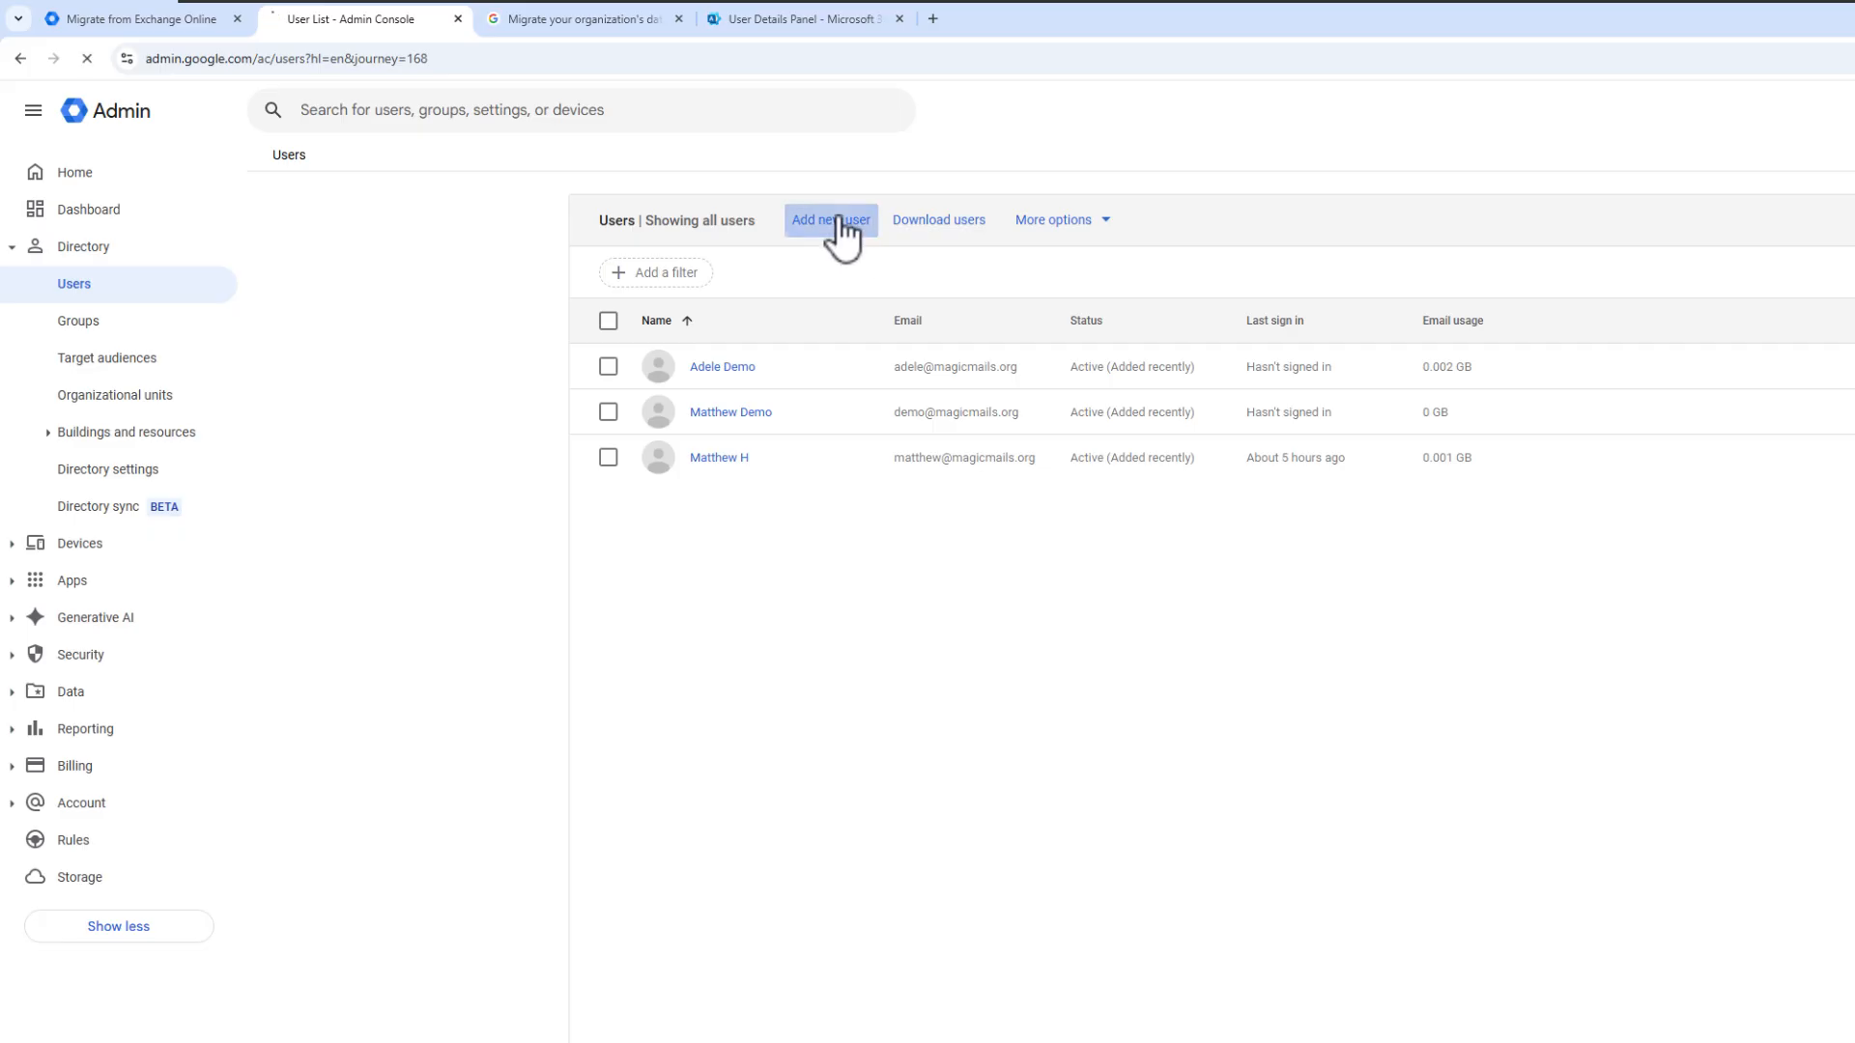
{"action": "left_click", "coordinate": [832, 222]}
{"action": "left_click", "coordinate": [782, 238]}
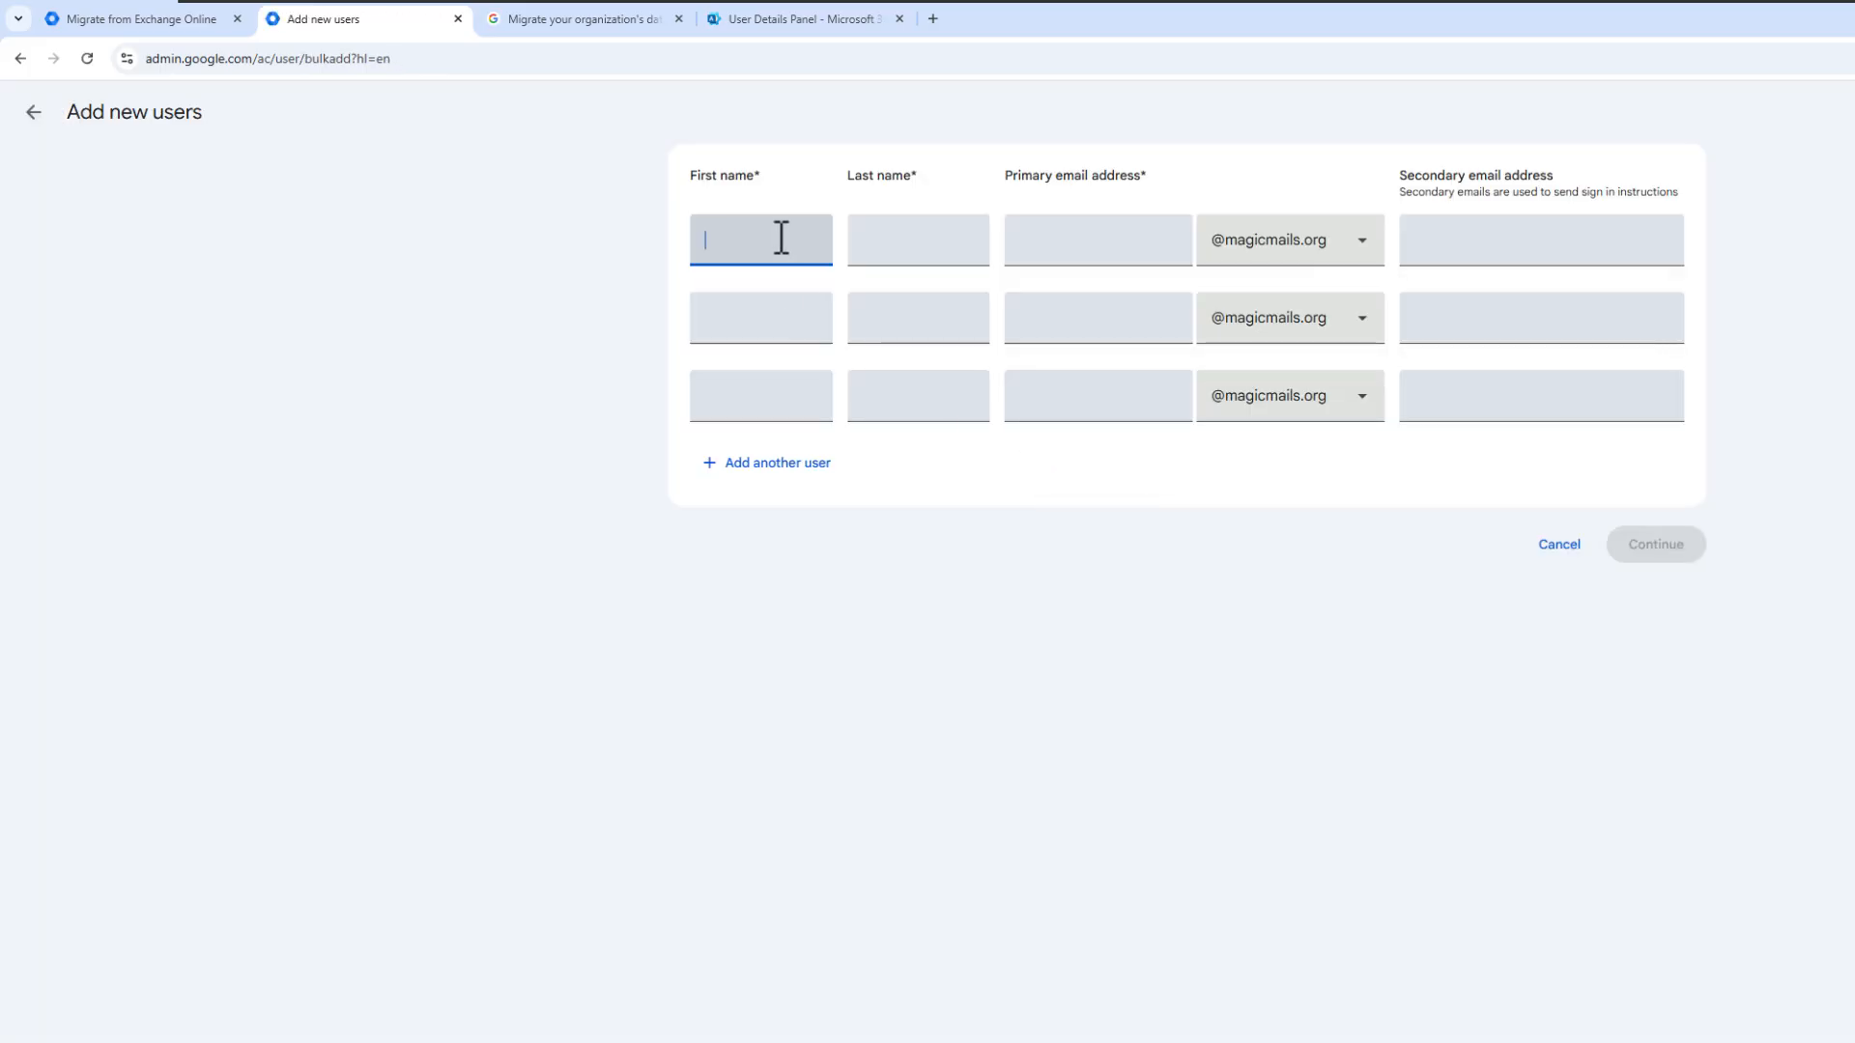
{"action": "type", "text": "alex"}
{"action": "key", "text": "Tab"}
{"action": "type", "text": "de"}
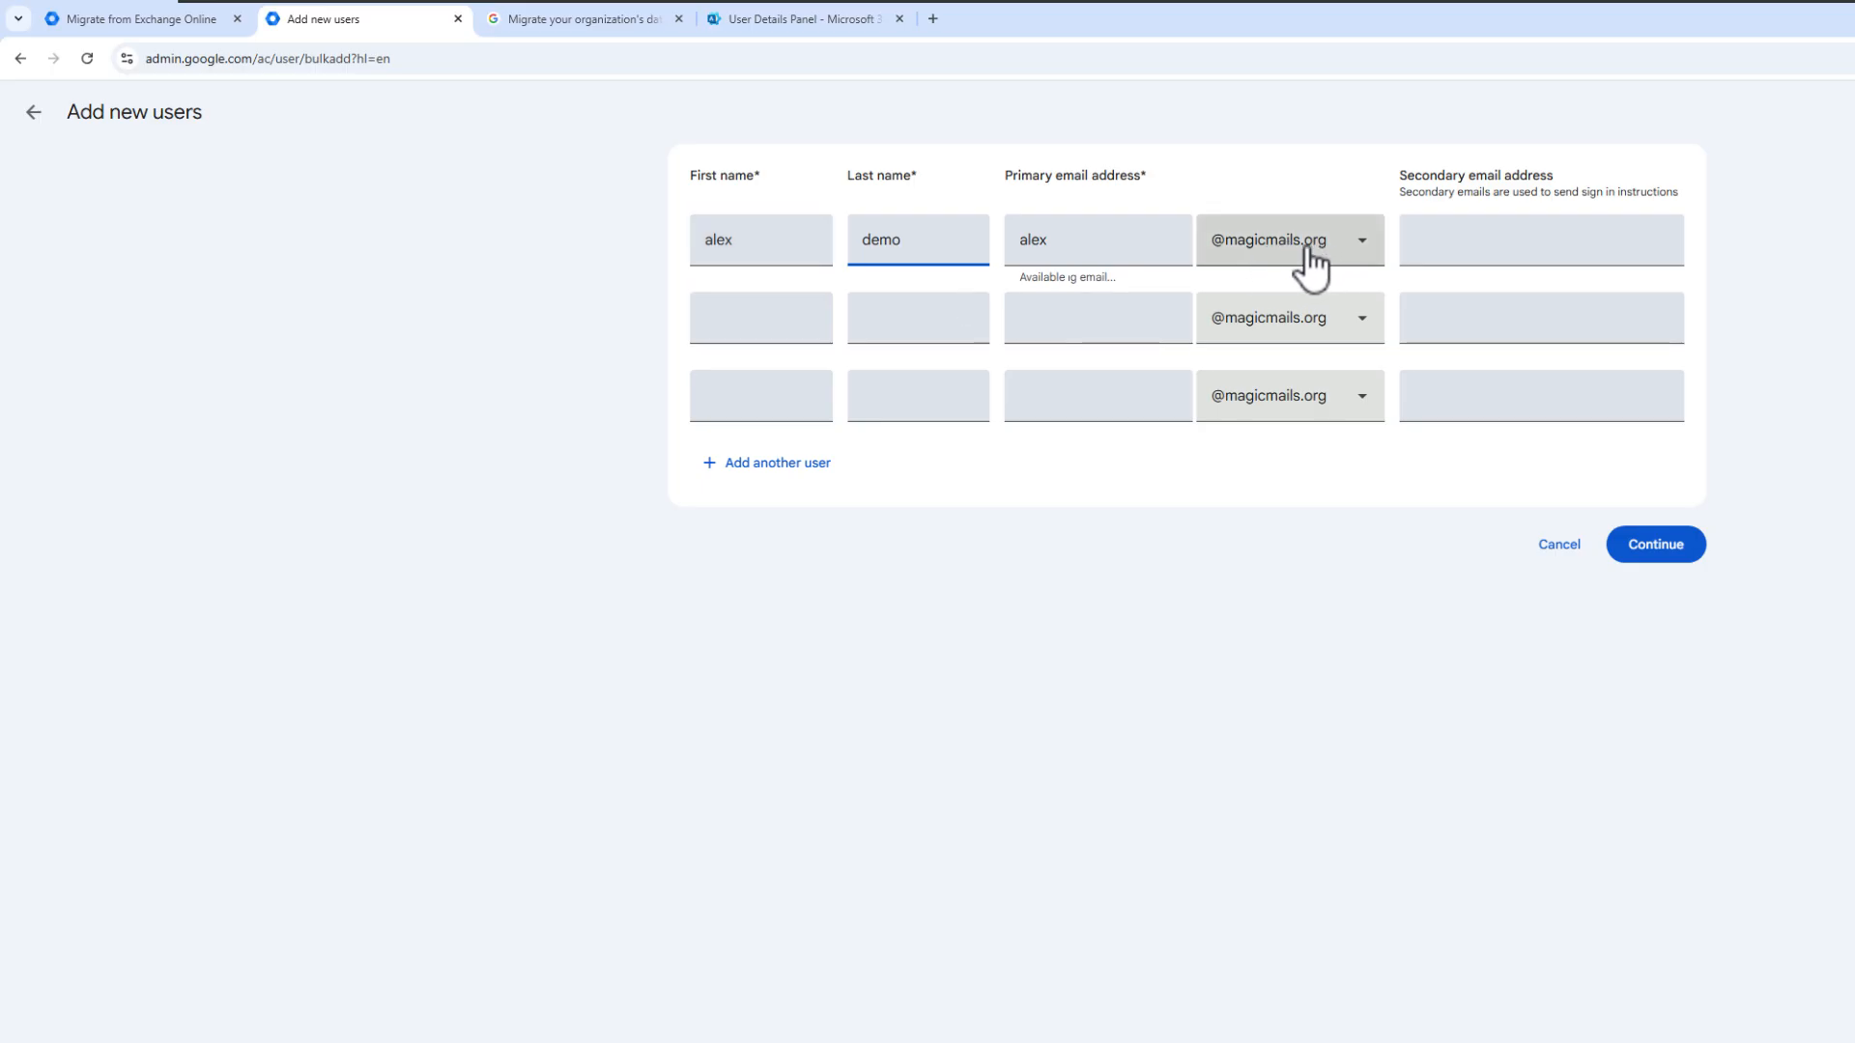
- Check the third selected user's name in Microsoft 365 and enter the second new Google user's first and last name
{"action": "left_click", "coordinate": [761, 318]}
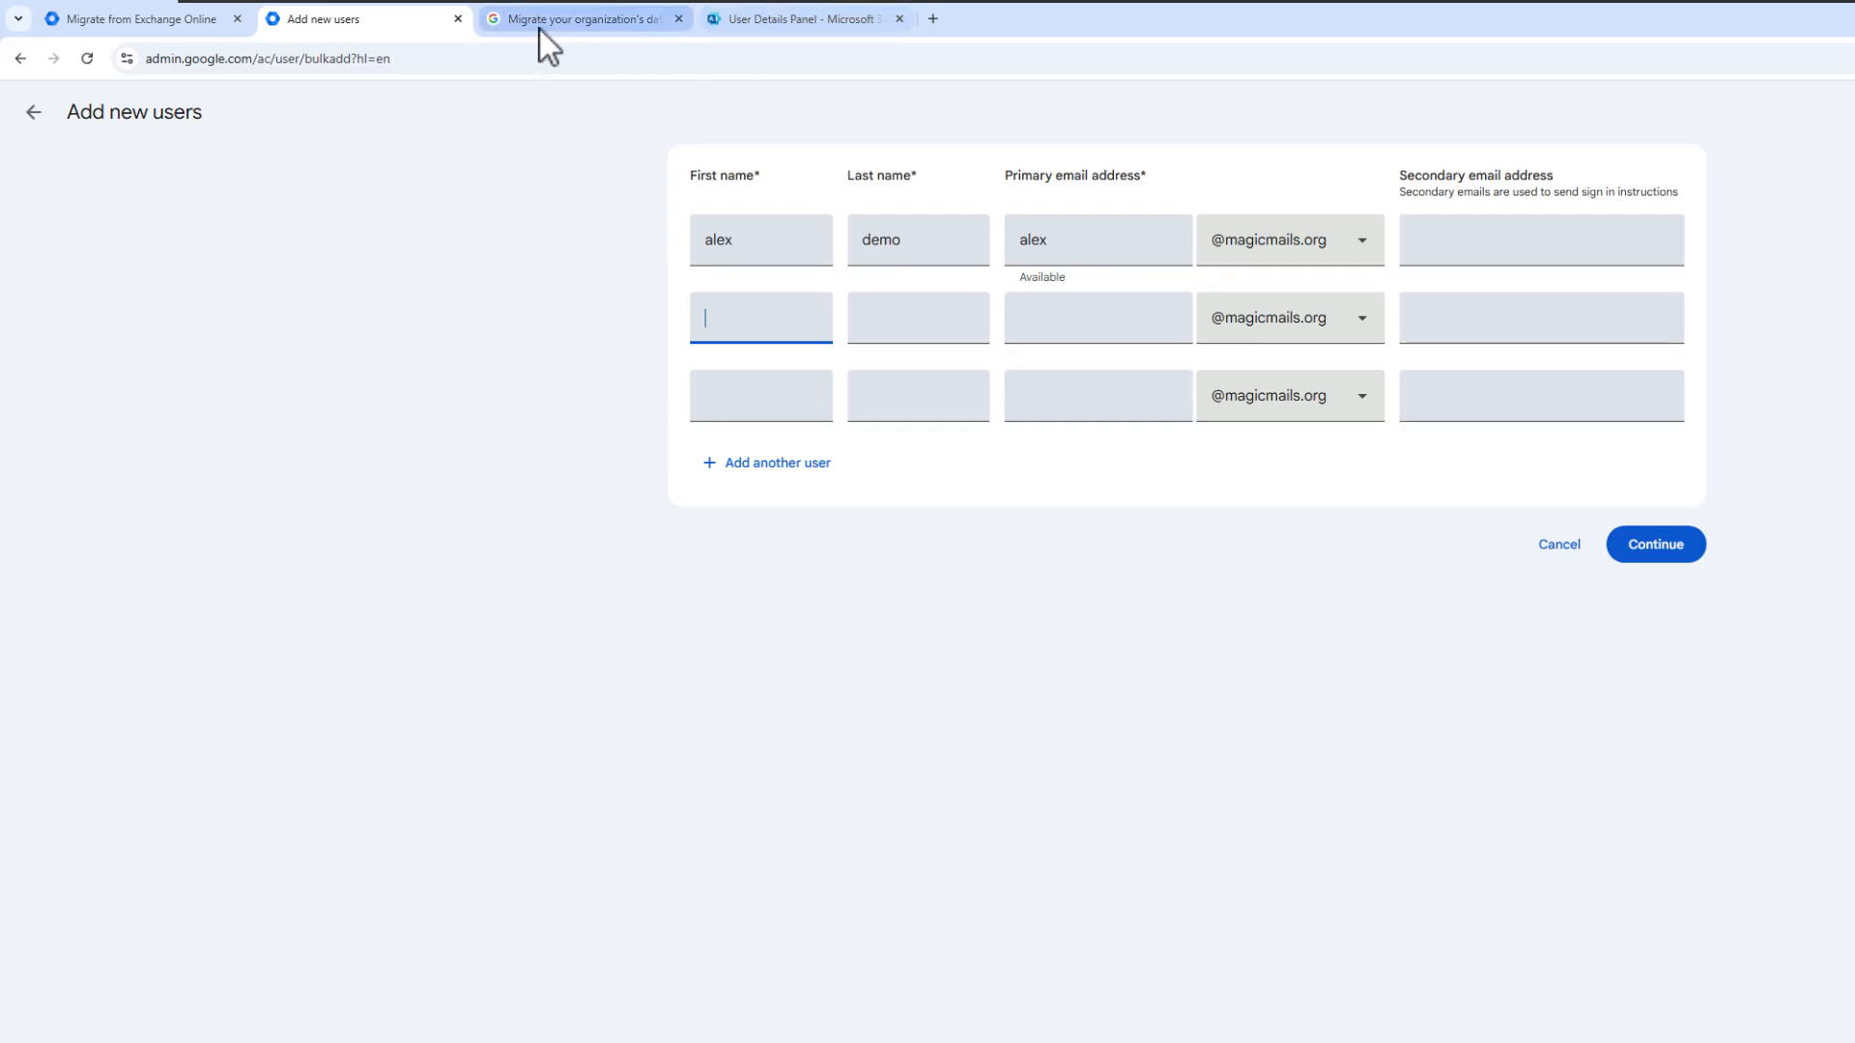
{"action": "left_click", "coordinate": [750, 29]}
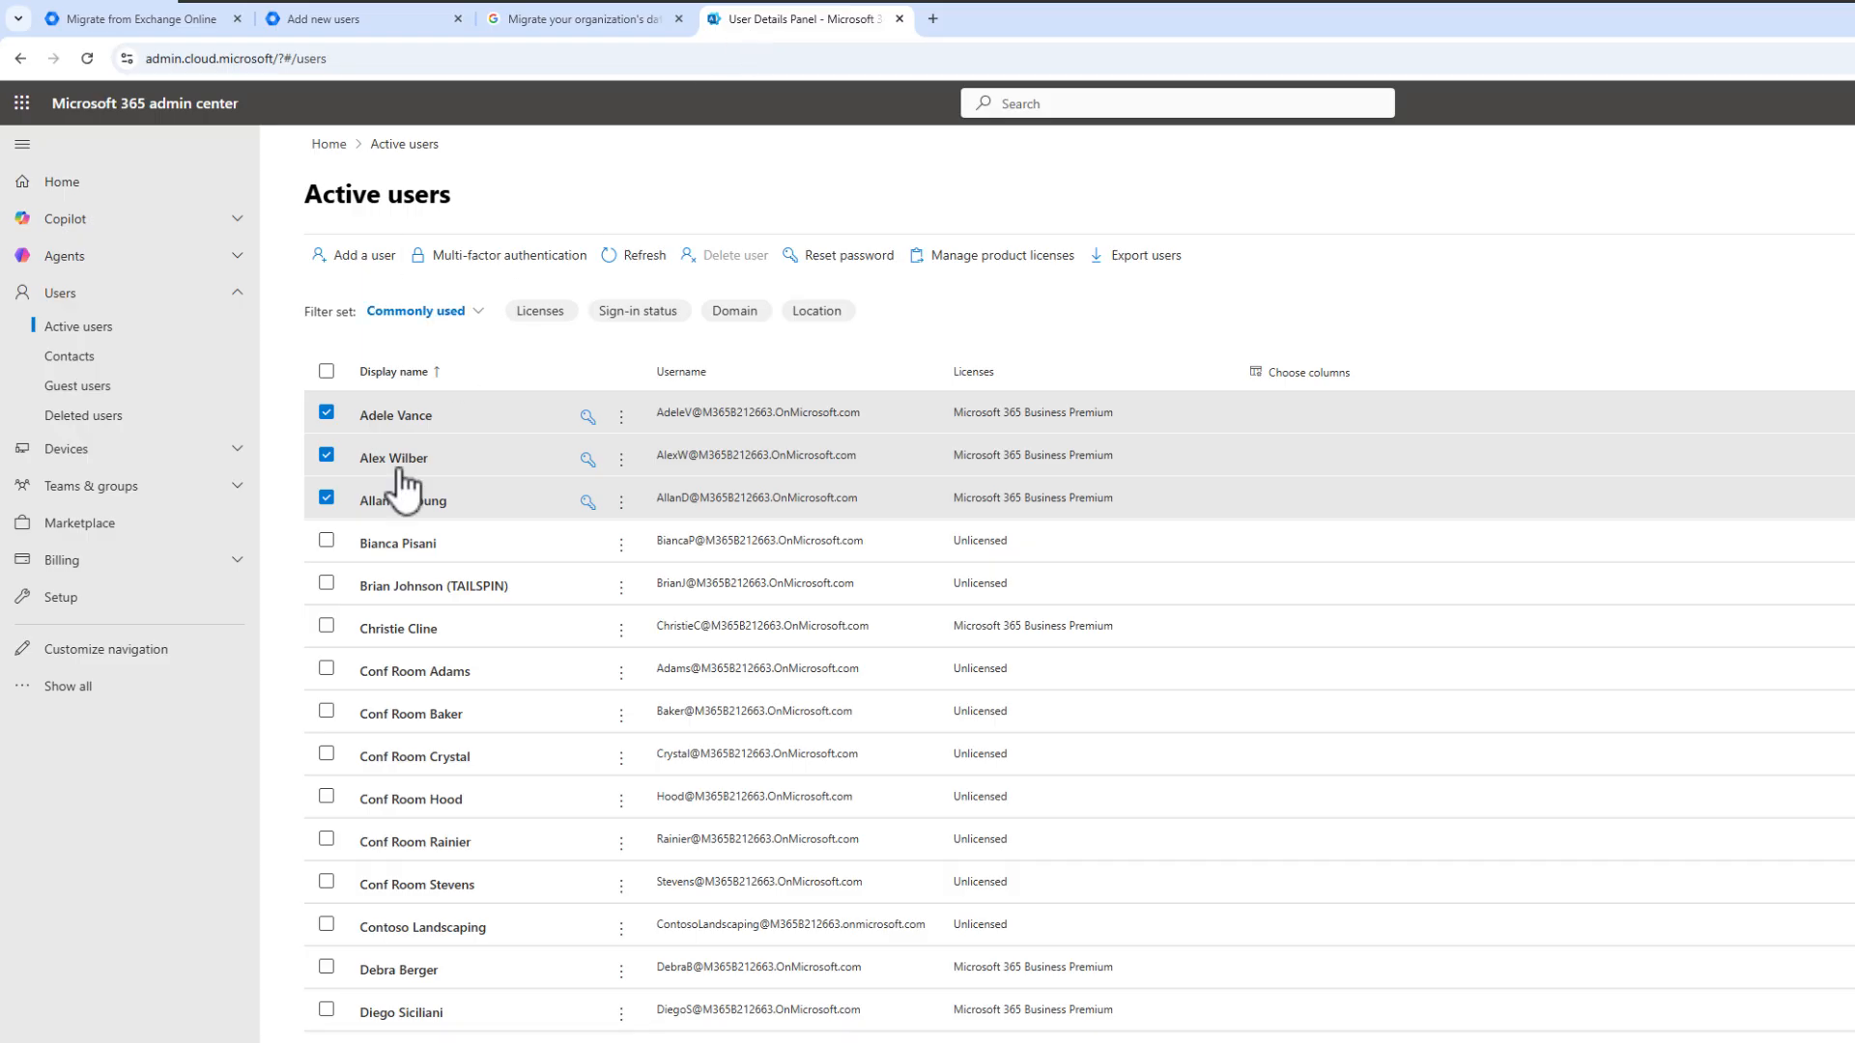
{"action": "left_click", "coordinate": [374, 17]}
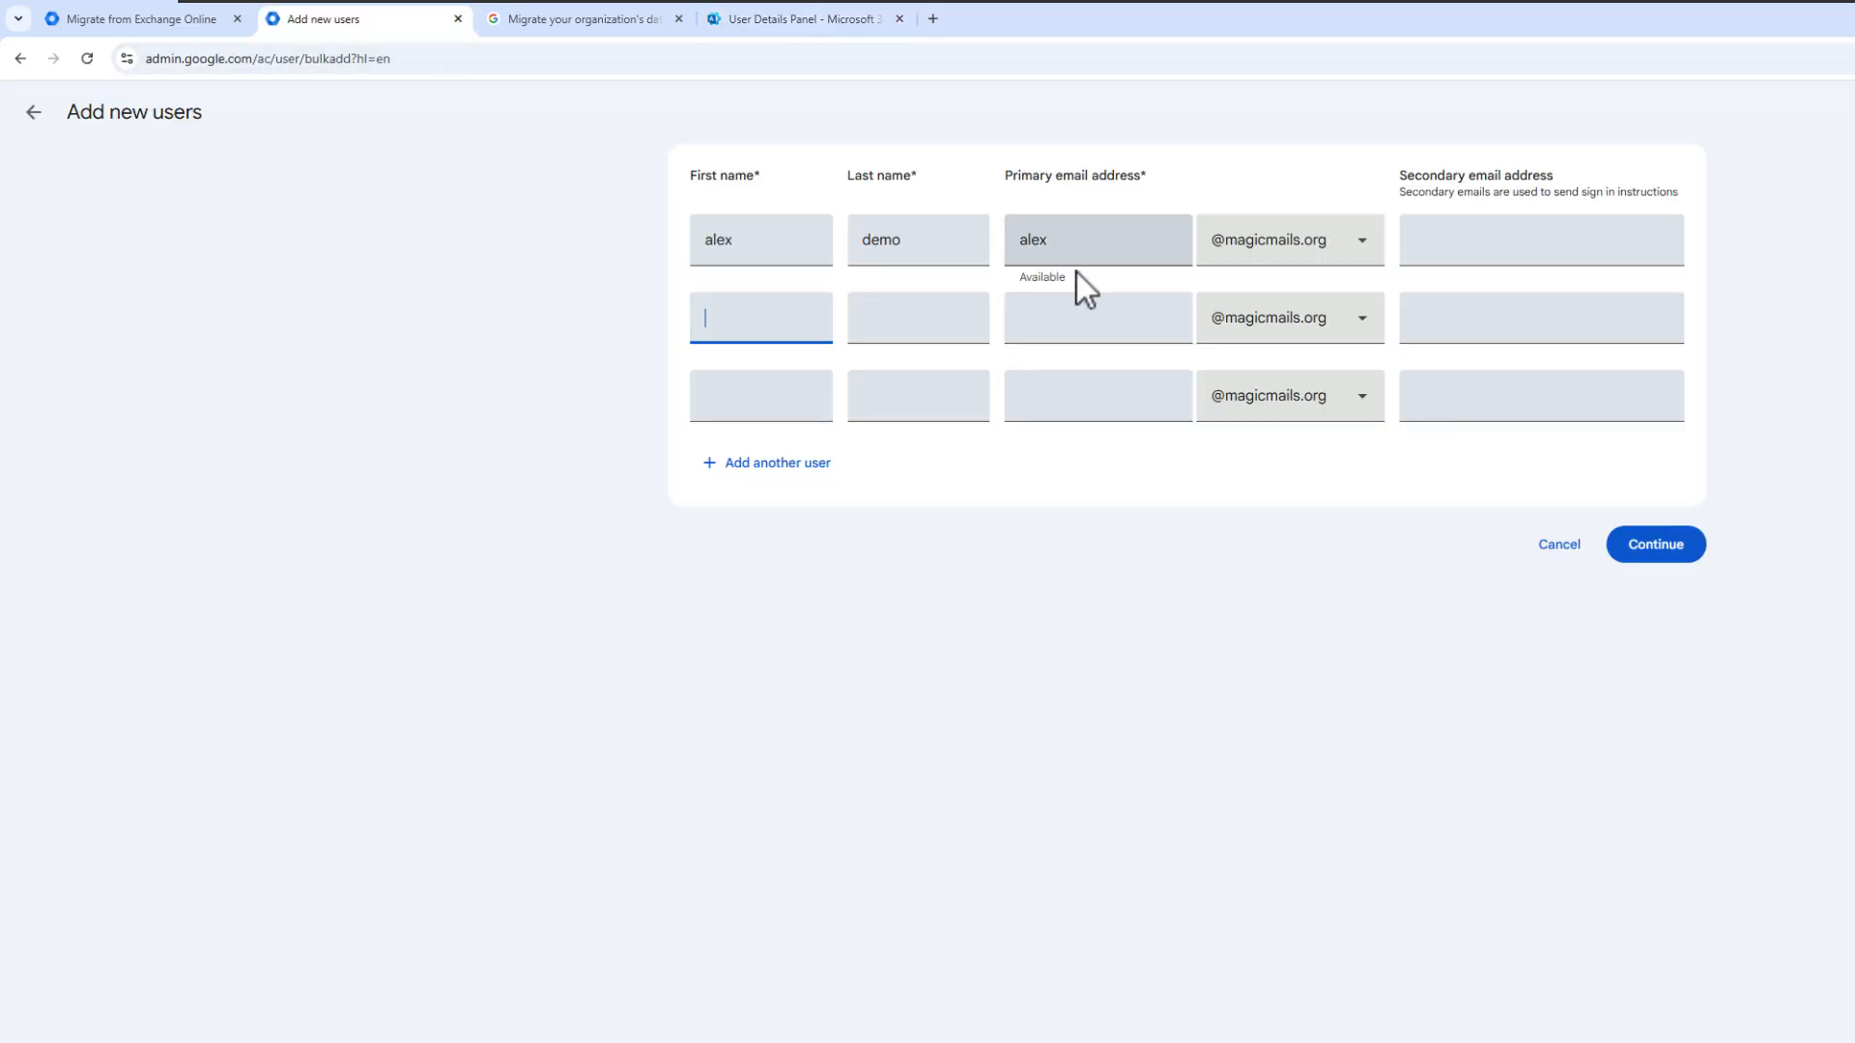
{"action": "type", "text": "allan"}
{"action": "key", "text": "Tab"}
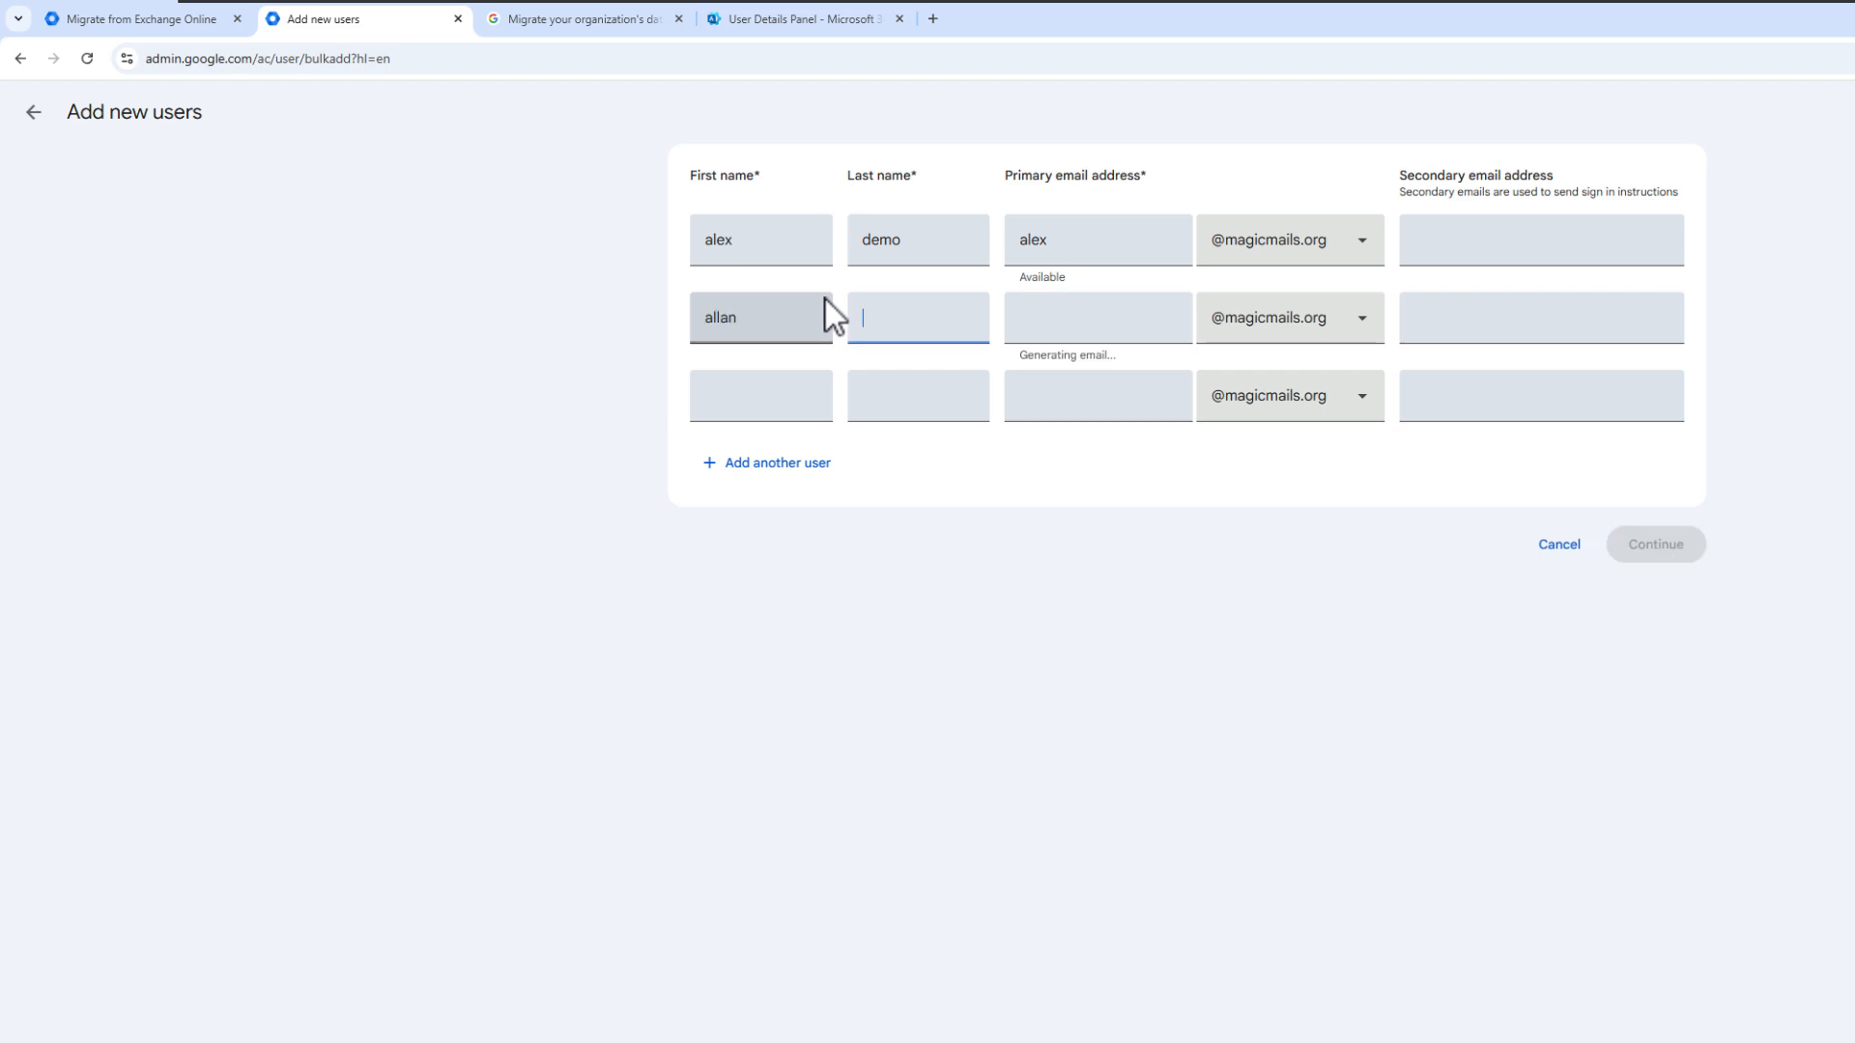
{"action": "type", "text": "demo"}
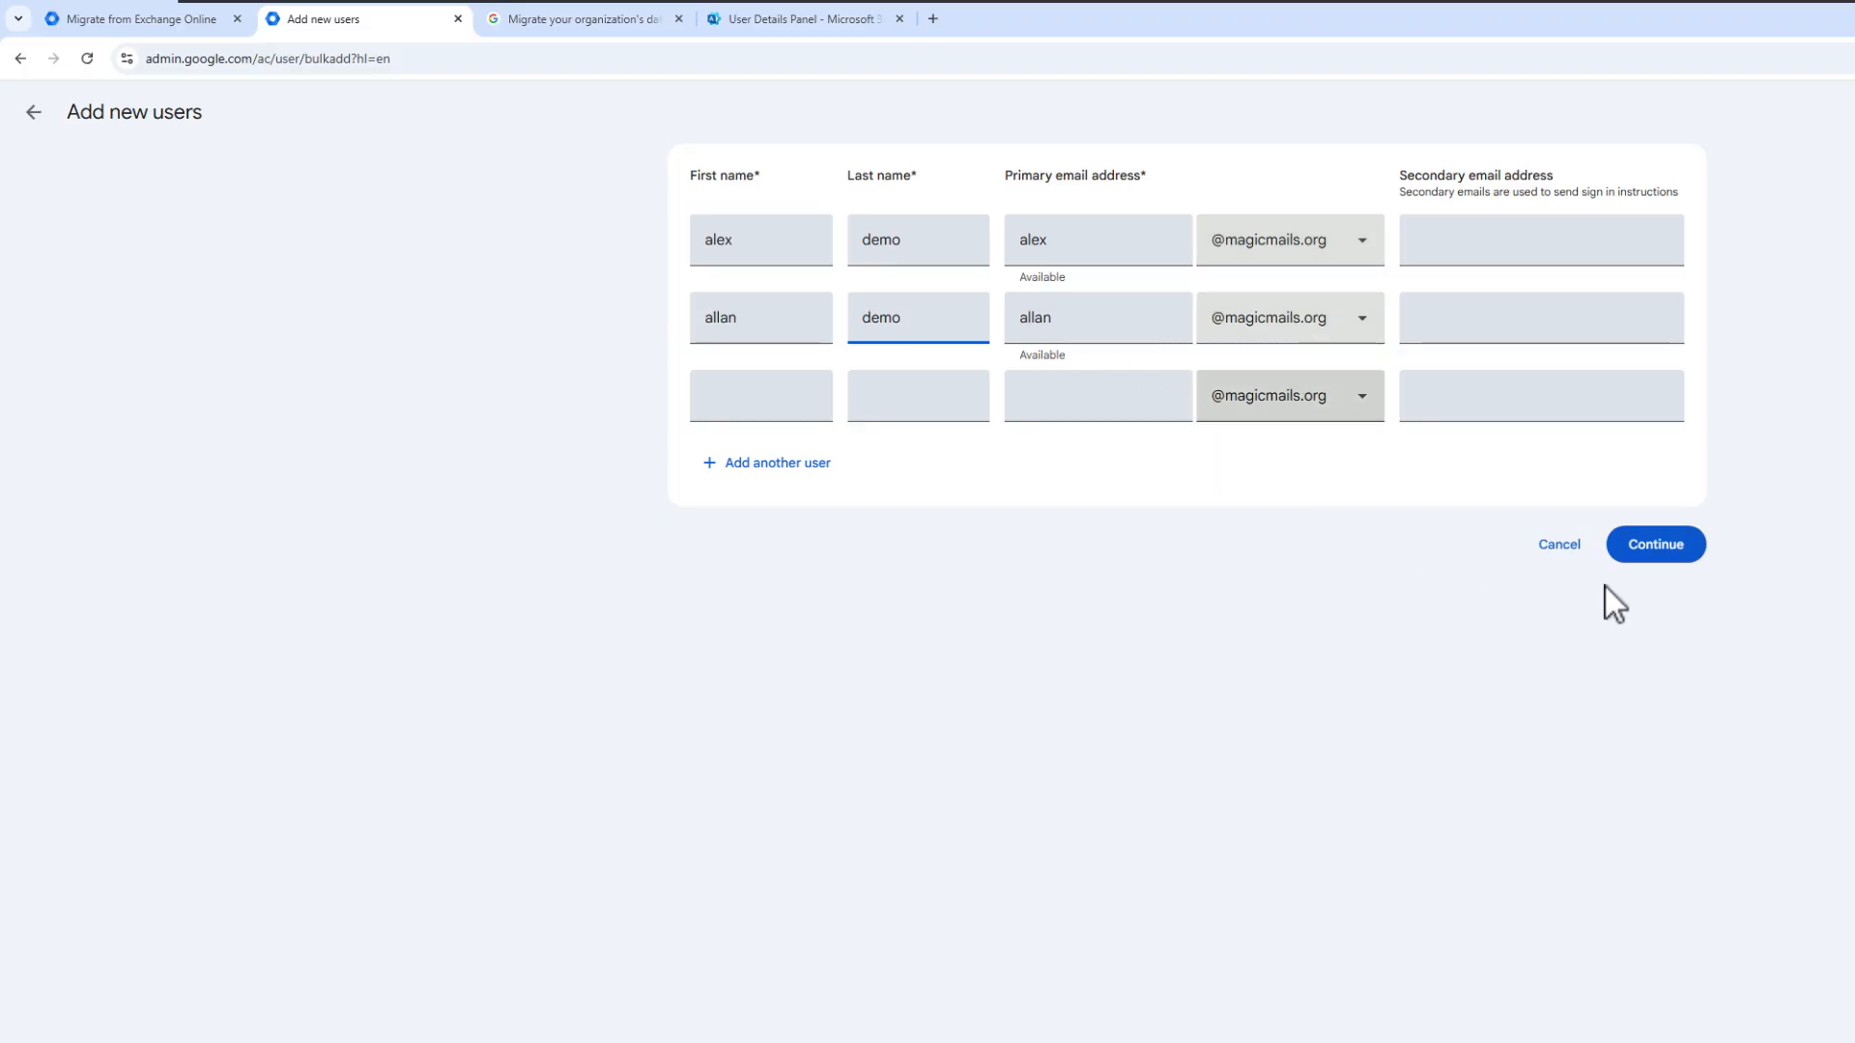
- Create the two new users without sending sign-in instructions and refresh the user list until both can be checked
{"action": "left_click", "coordinate": [1655, 544]}
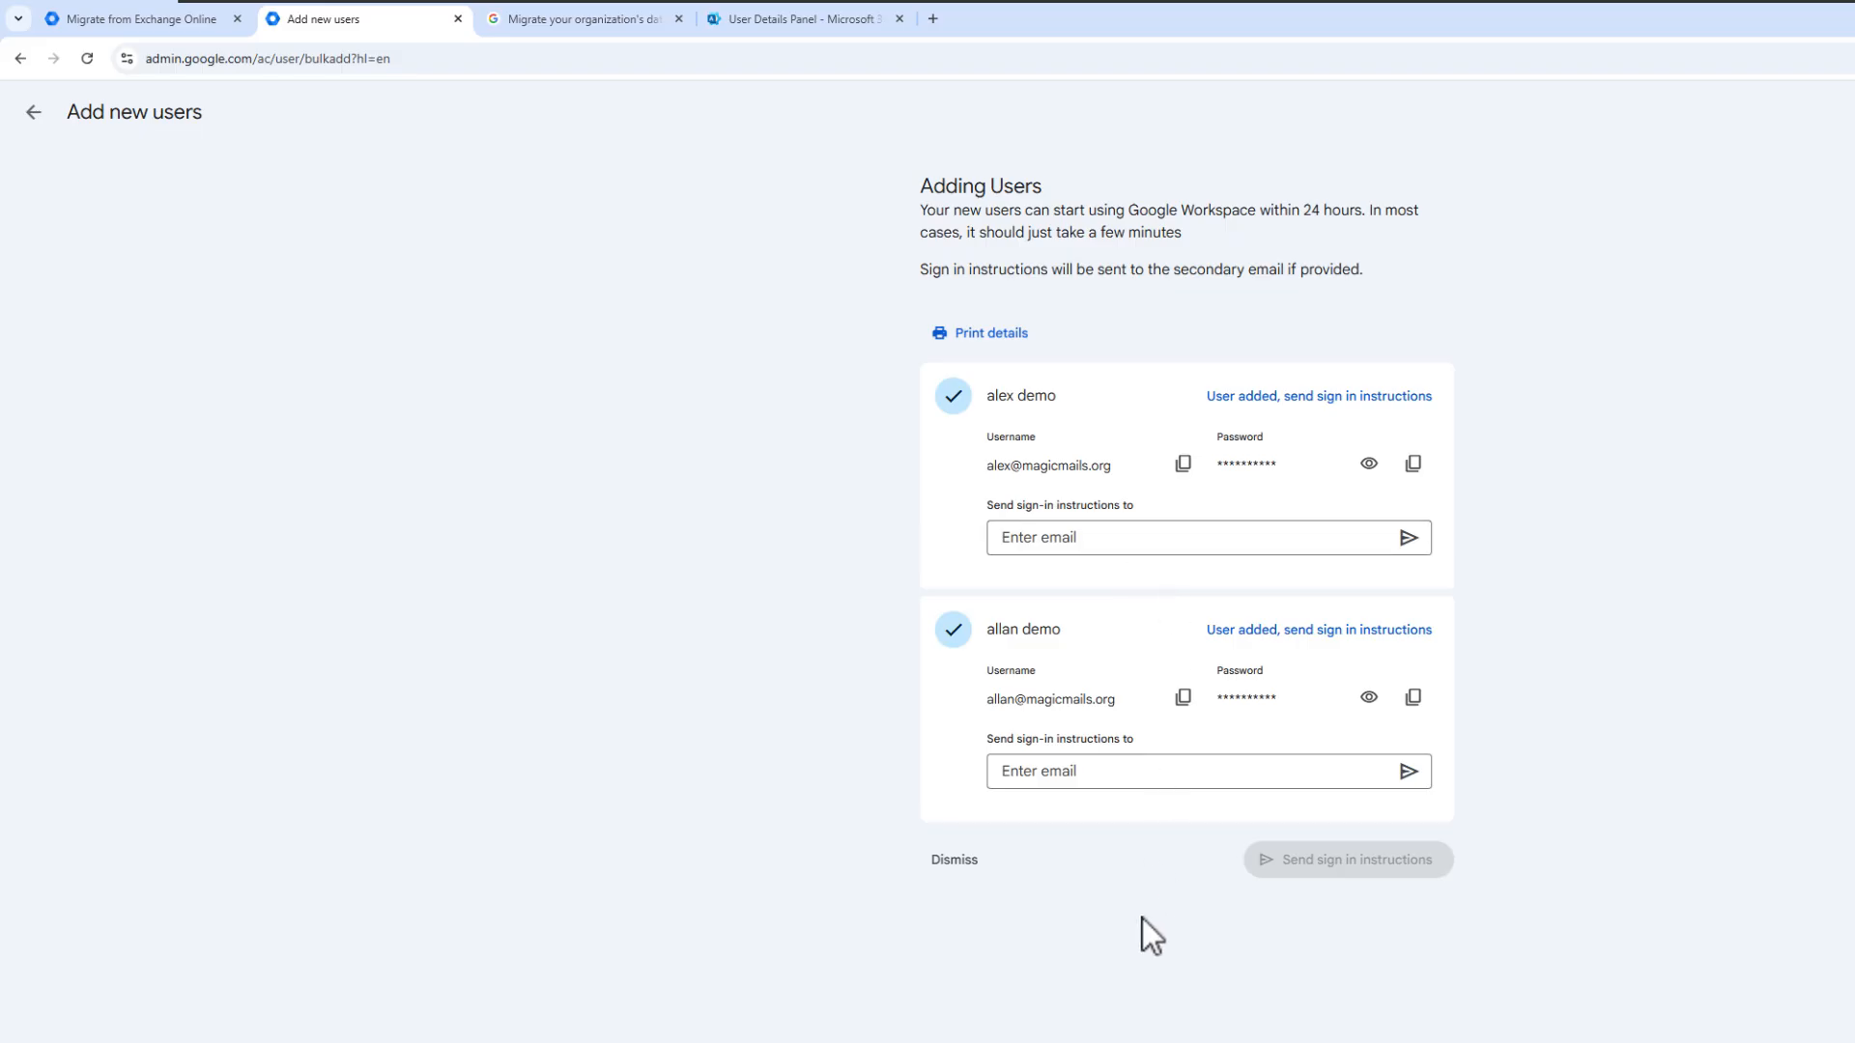
{"action": "left_click", "coordinate": [956, 863]}
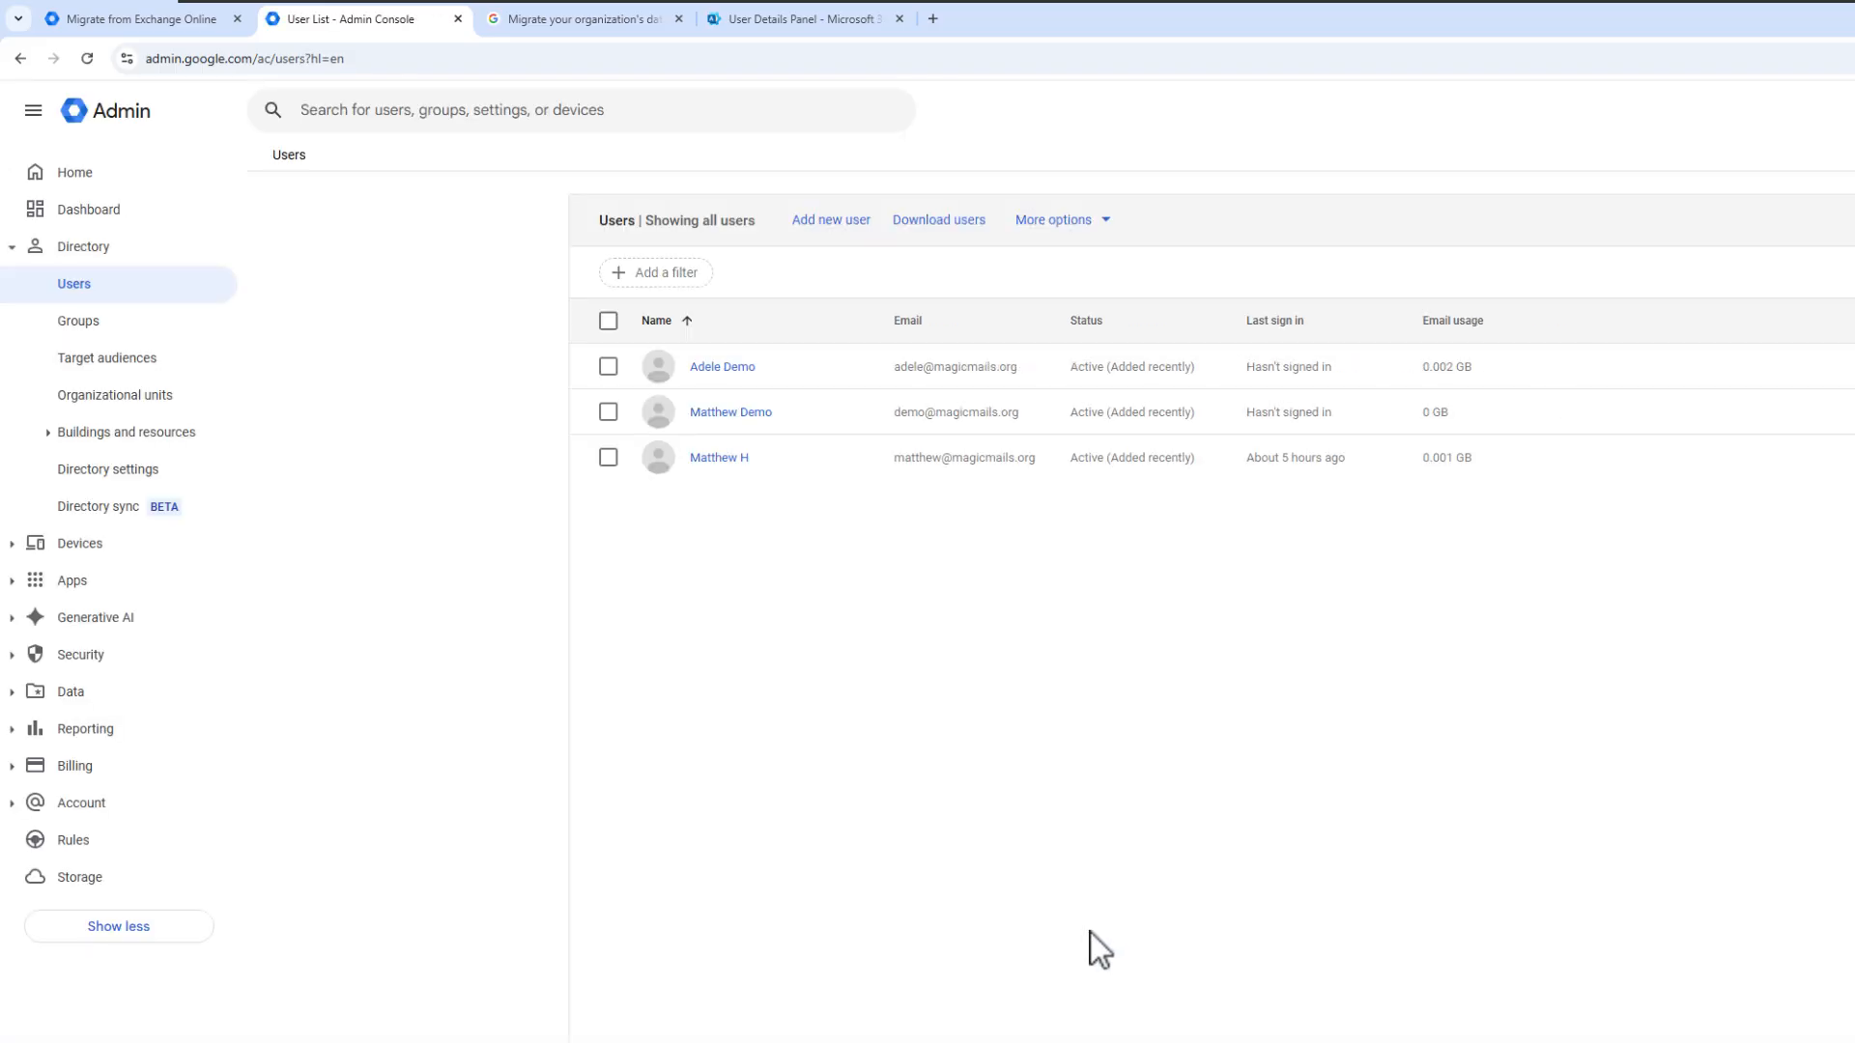
{"action": "left_click", "coordinate": [88, 59]}
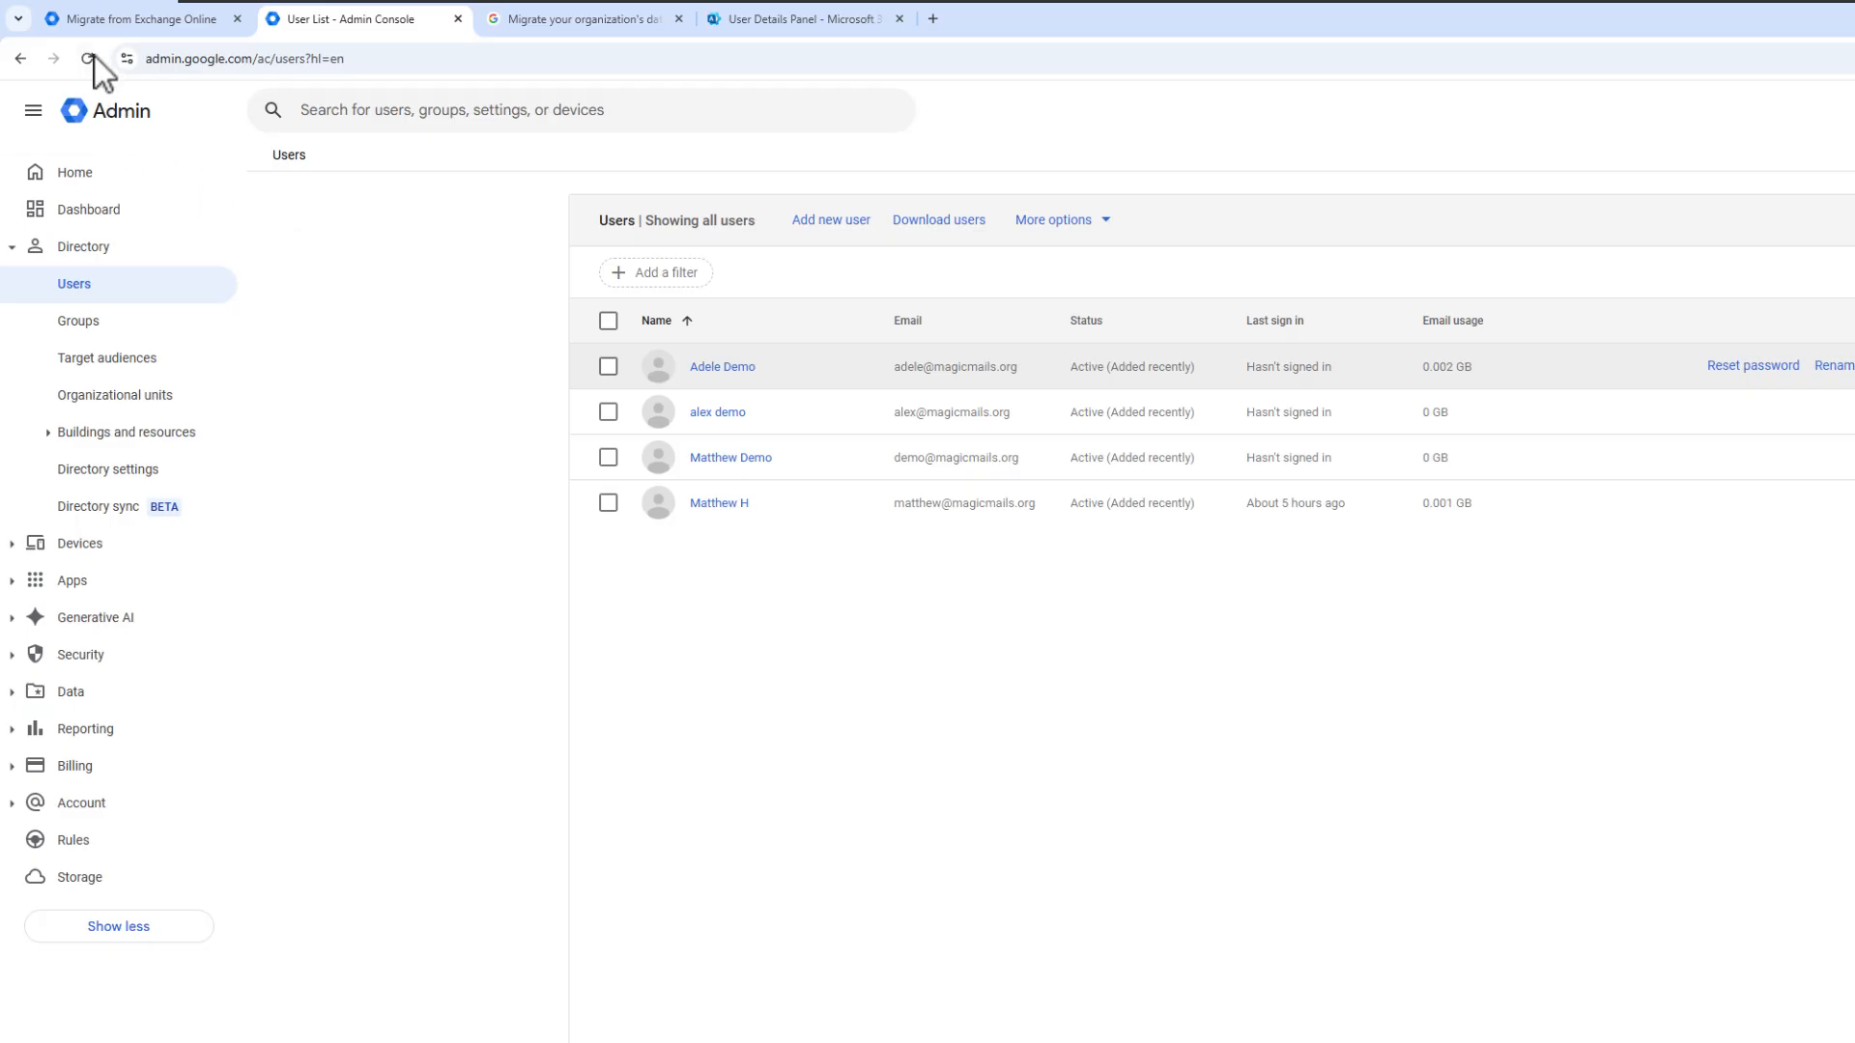
{"action": "left_click", "coordinate": [87, 59]}
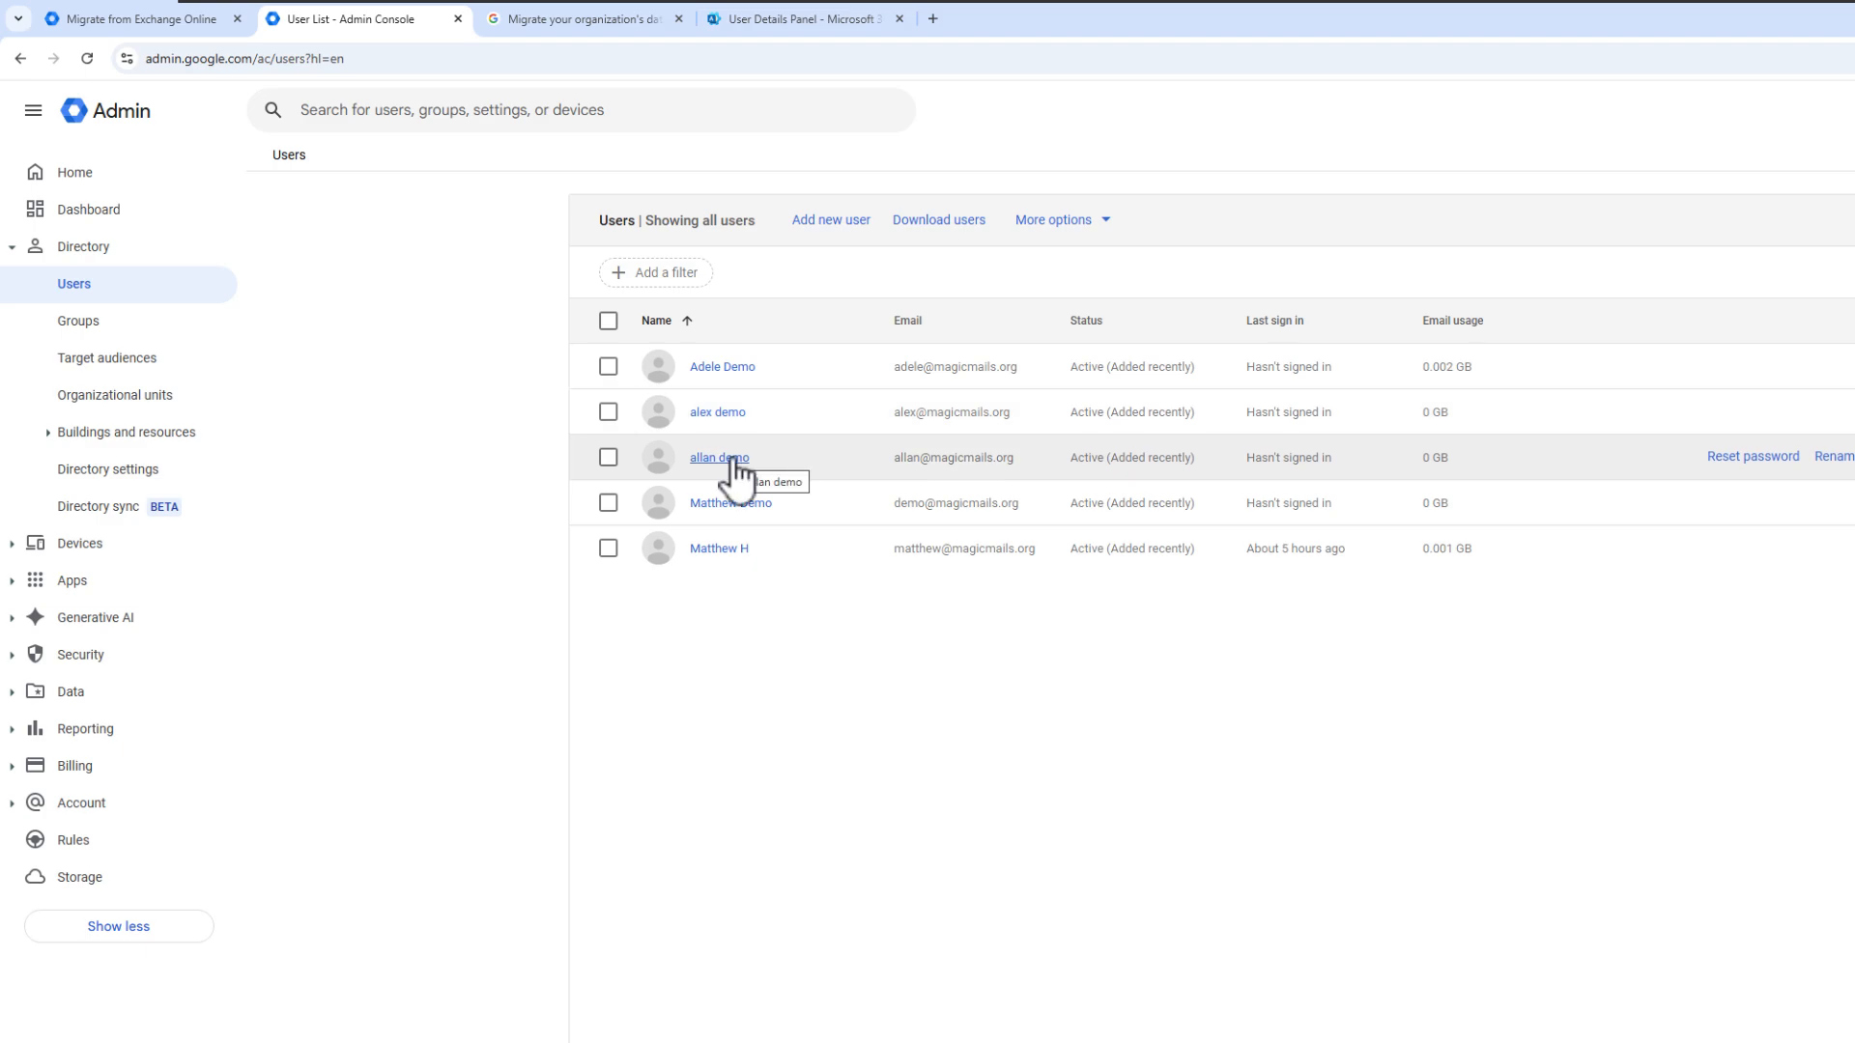
- Return to the Exchange Online migration page, download the sample CSV and open migration_maps_sample.csv in Excel
{"action": "left_click", "coordinate": [169, 21]}
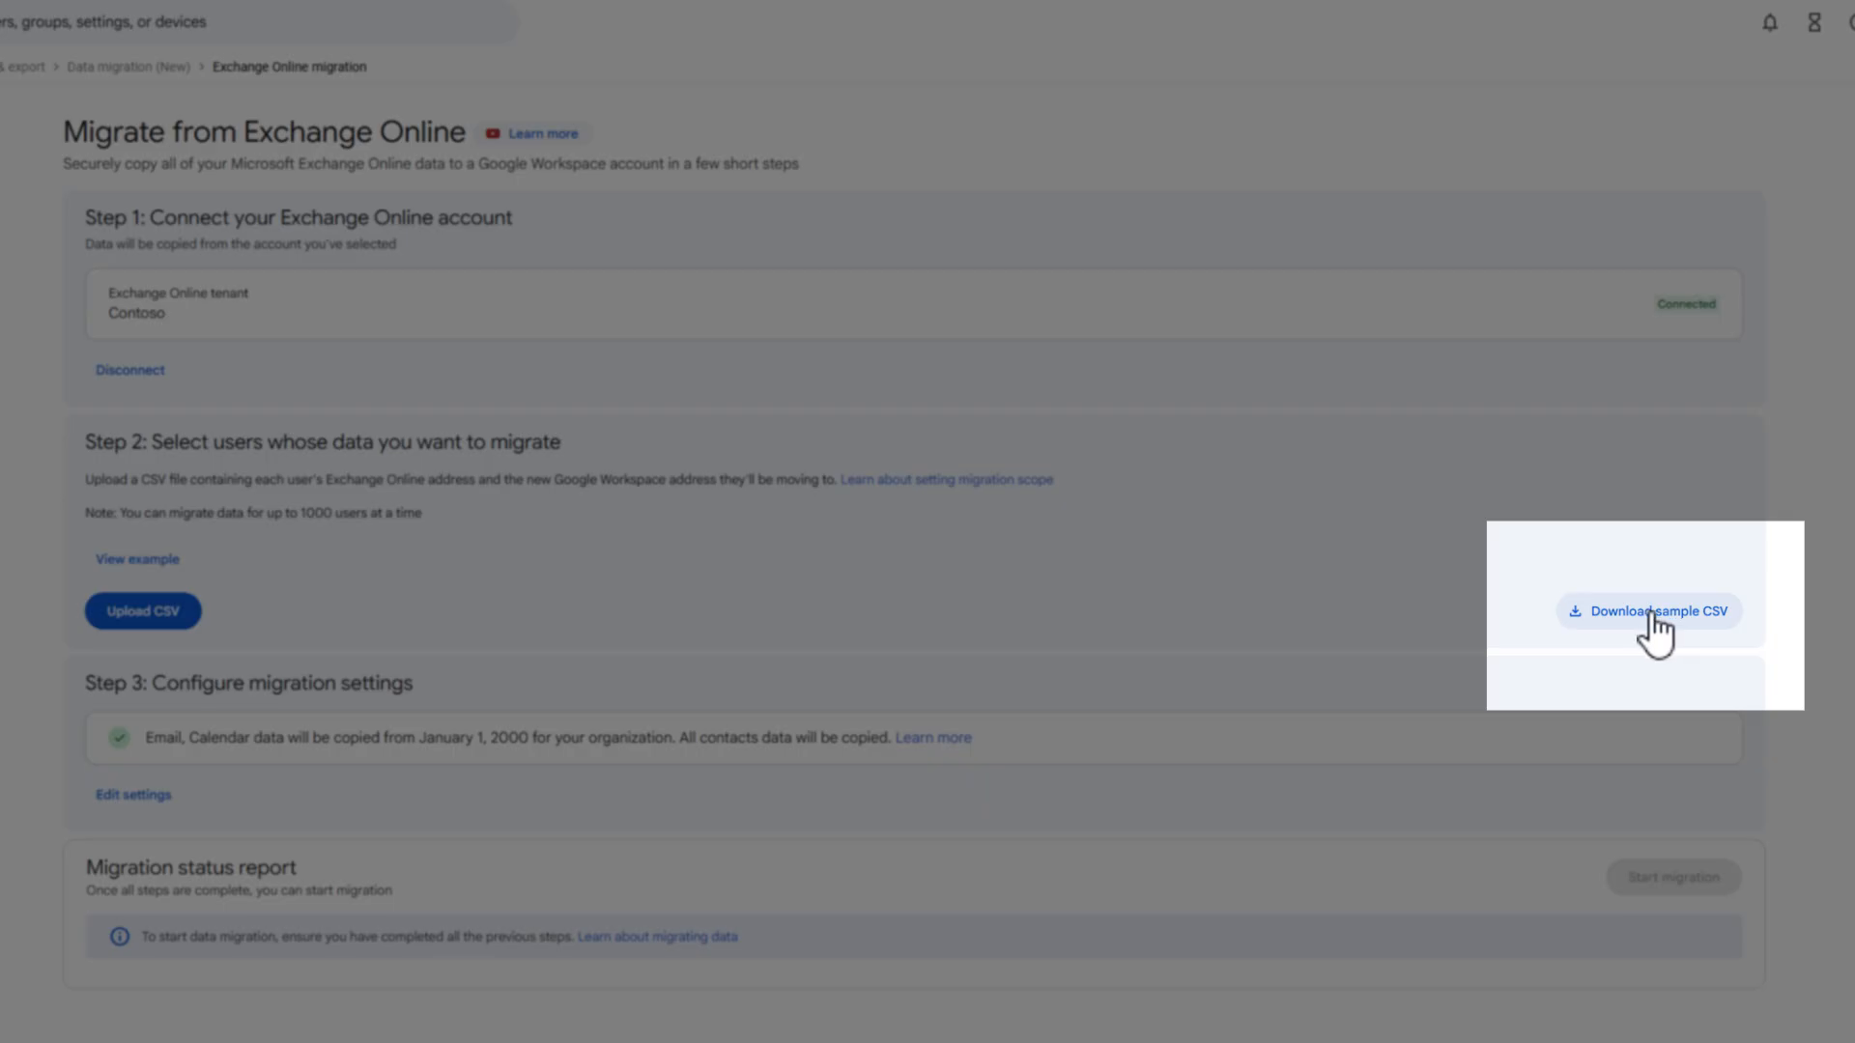
{"action": "left_click", "coordinate": [1654, 610]}
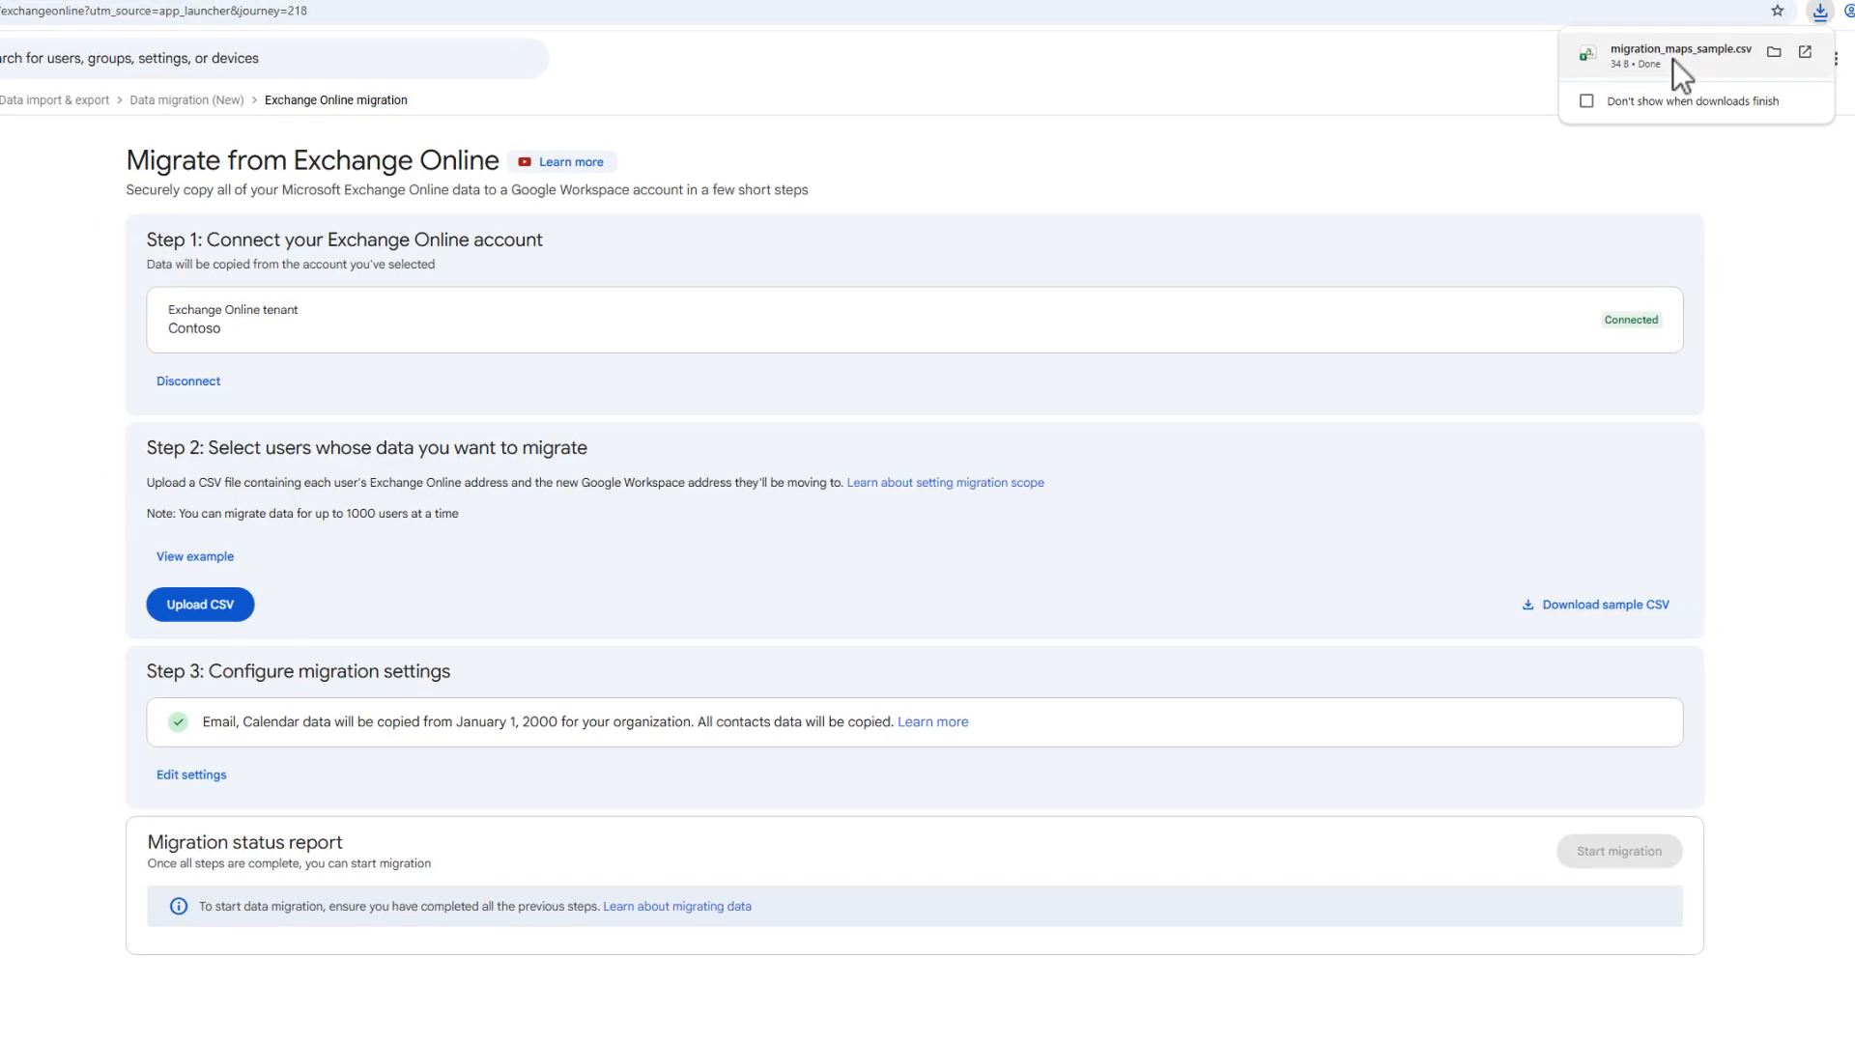
{"action": "left_click", "coordinate": [1673, 60]}
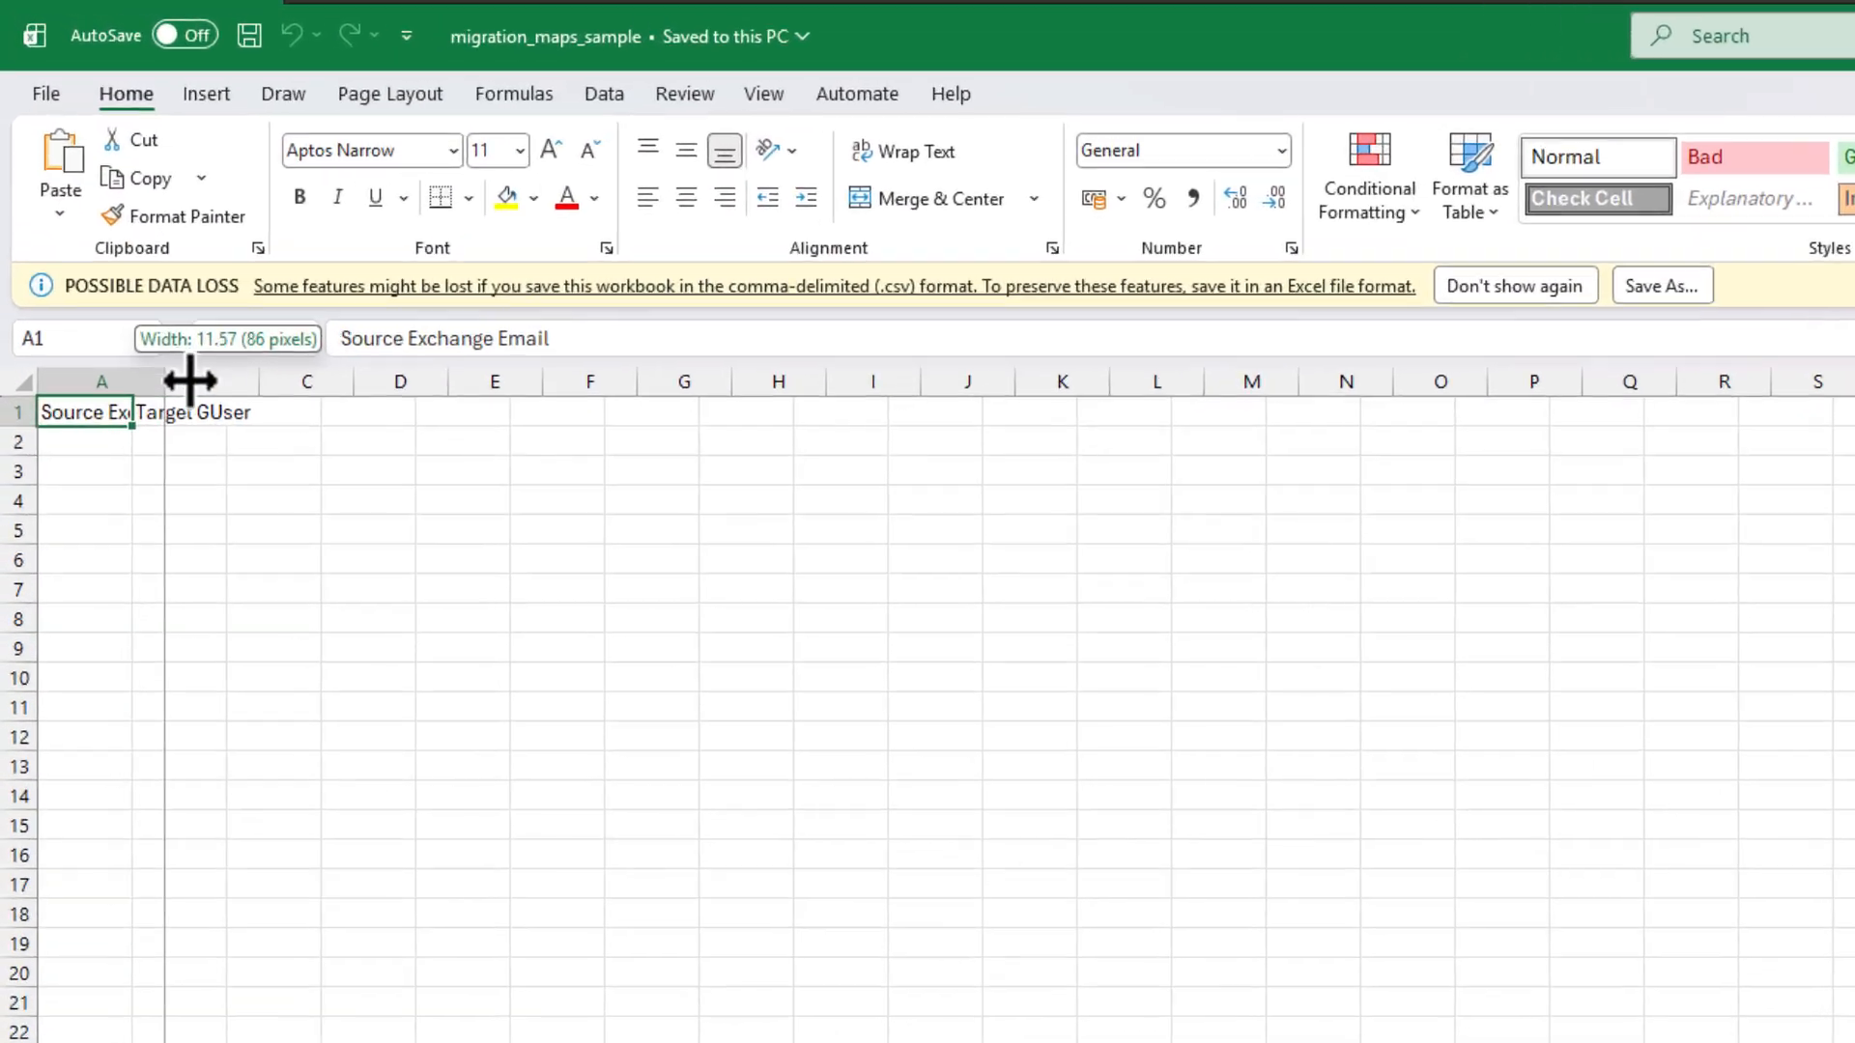
- Widen columns A and B and examine the Source Exchange Email and Target GUser columns to be filled
{"action": "left_click_drag", "start_coordinate": [190, 381], "coordinate": [317, 382]}
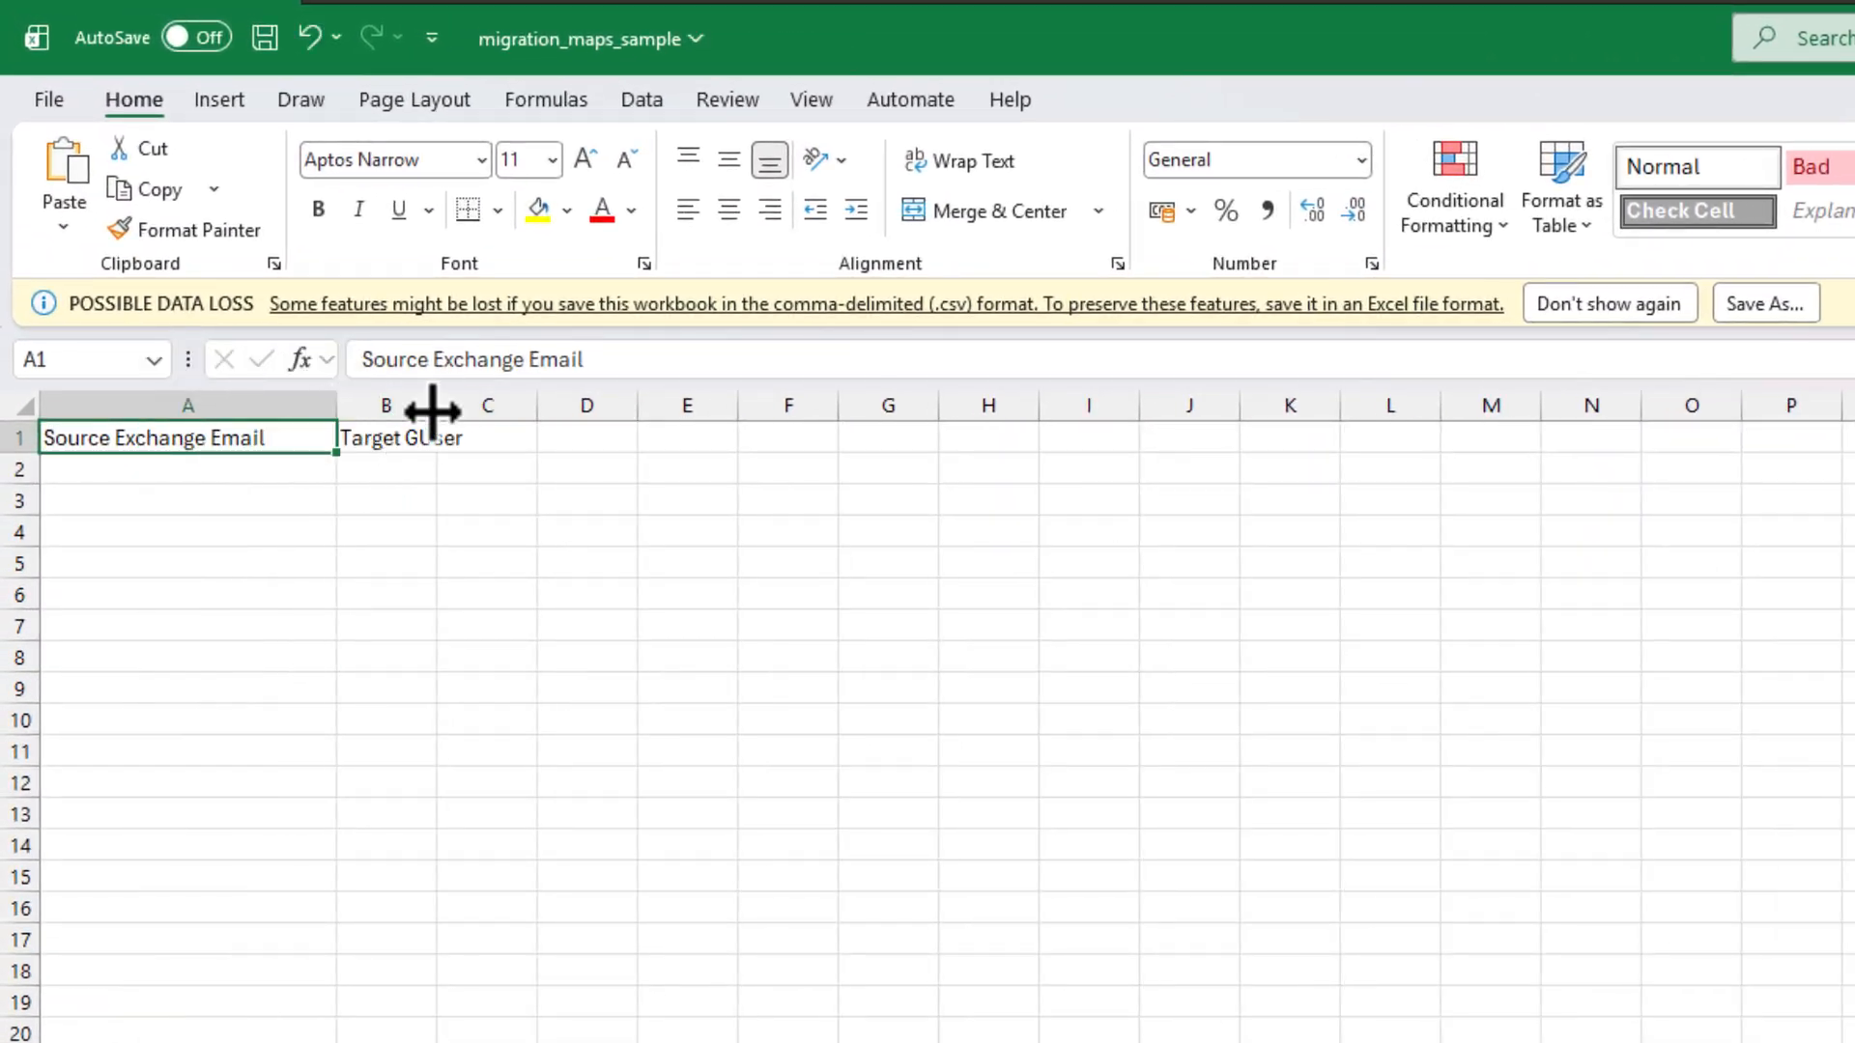
{"action": "left_click_drag", "start_coordinate": [433, 411], "coordinate": [757, 415]}
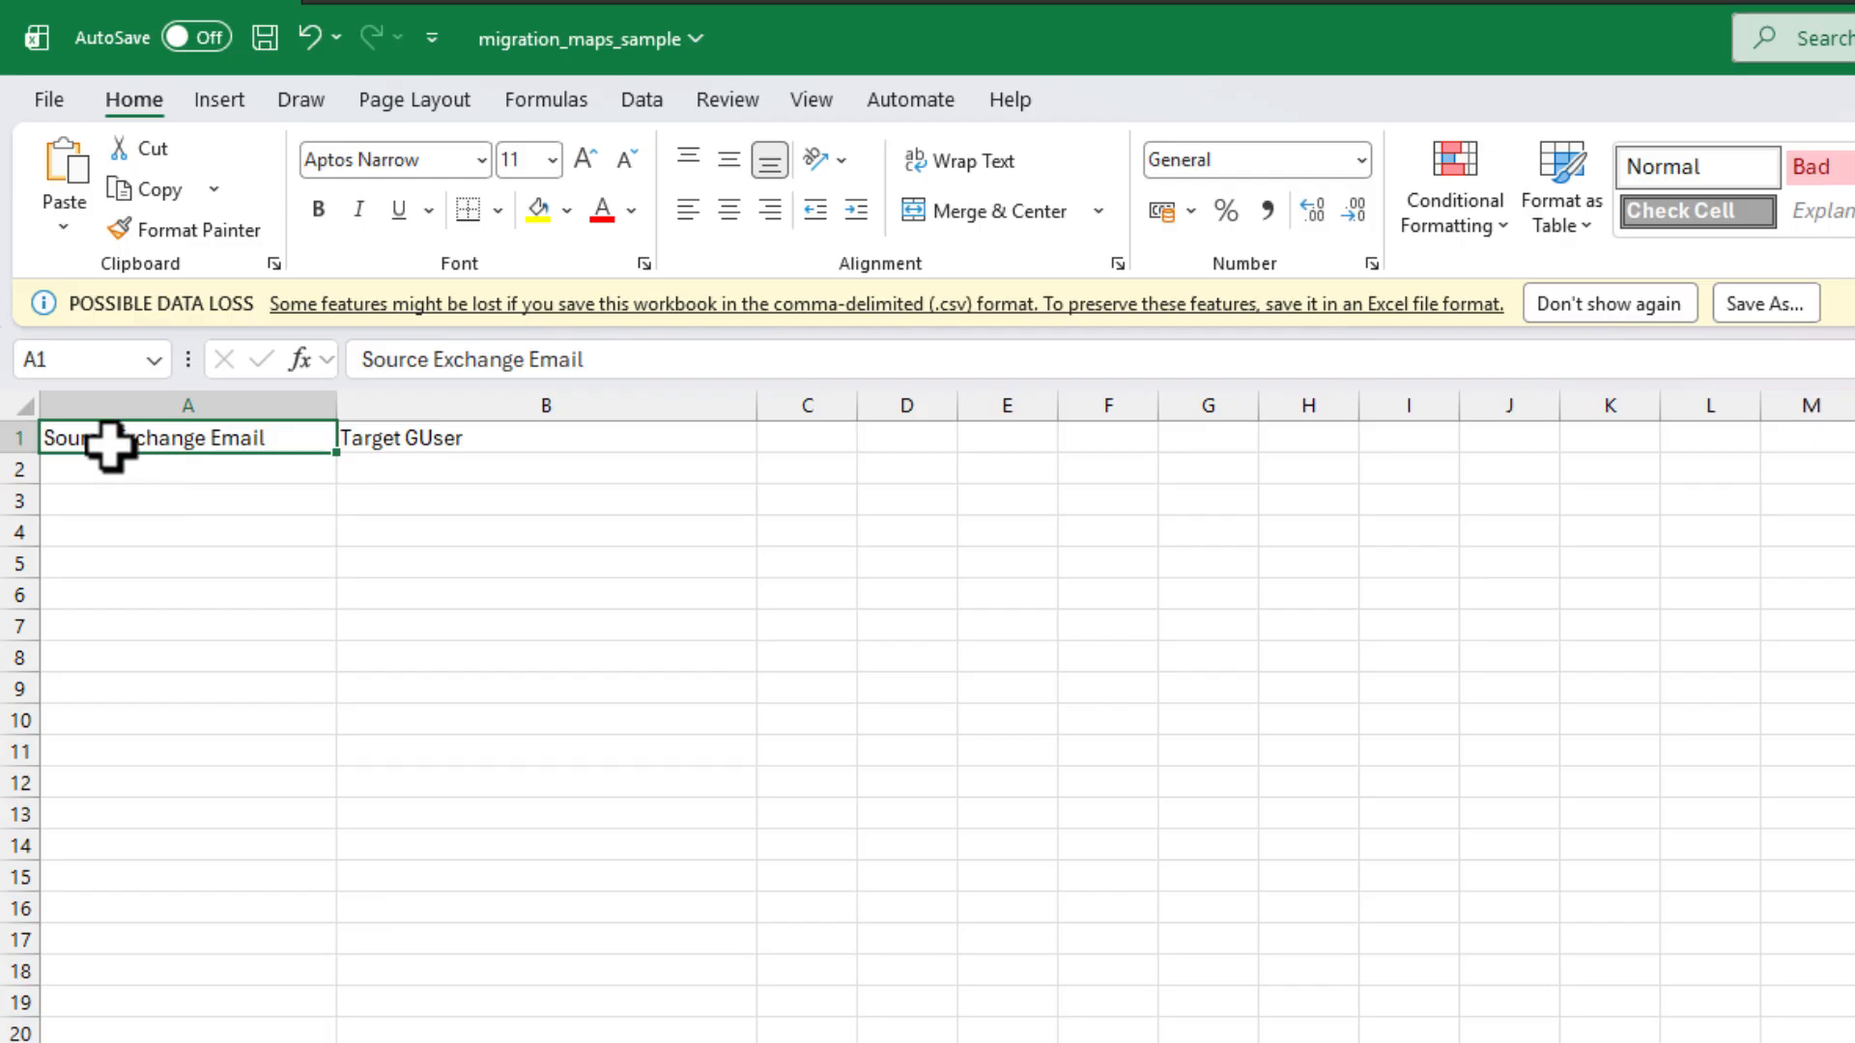
{"action": "left_click", "coordinate": [384, 444]}
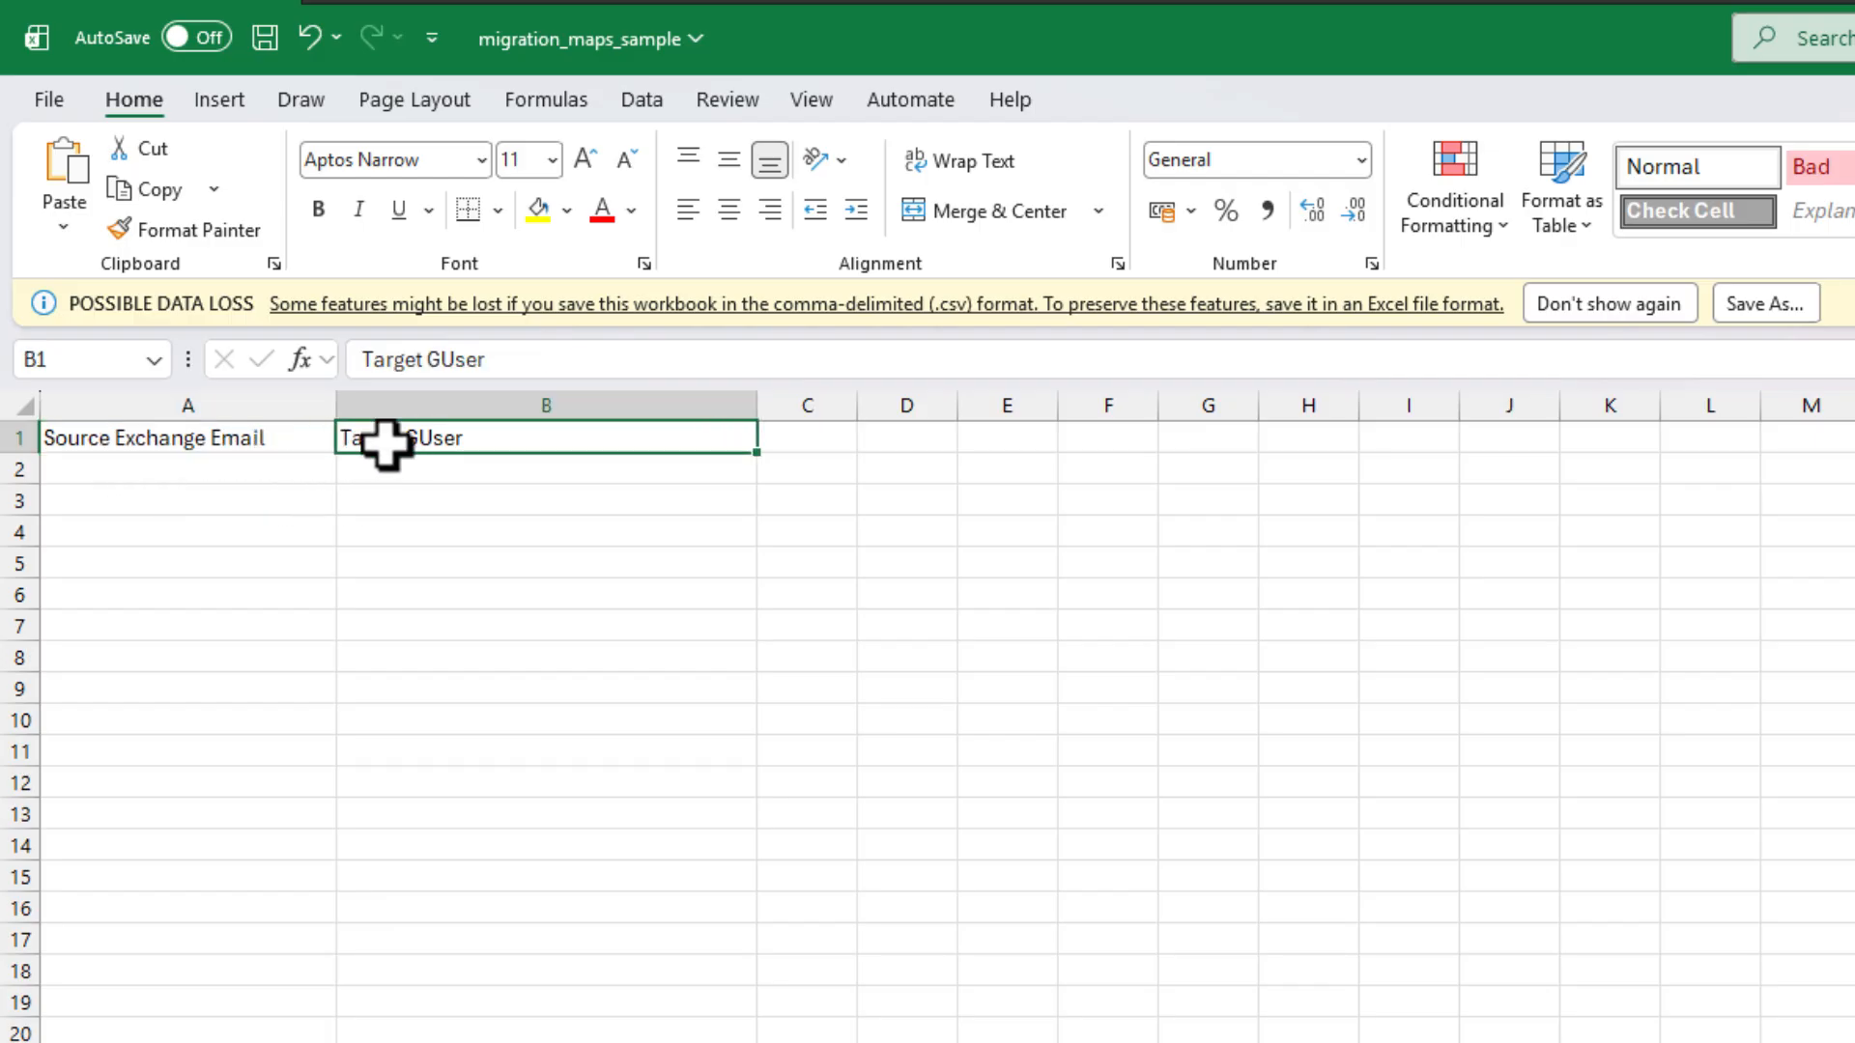
{"action": "left_click", "coordinate": [174, 442]}
{"action": "left_click", "coordinate": [195, 466]}
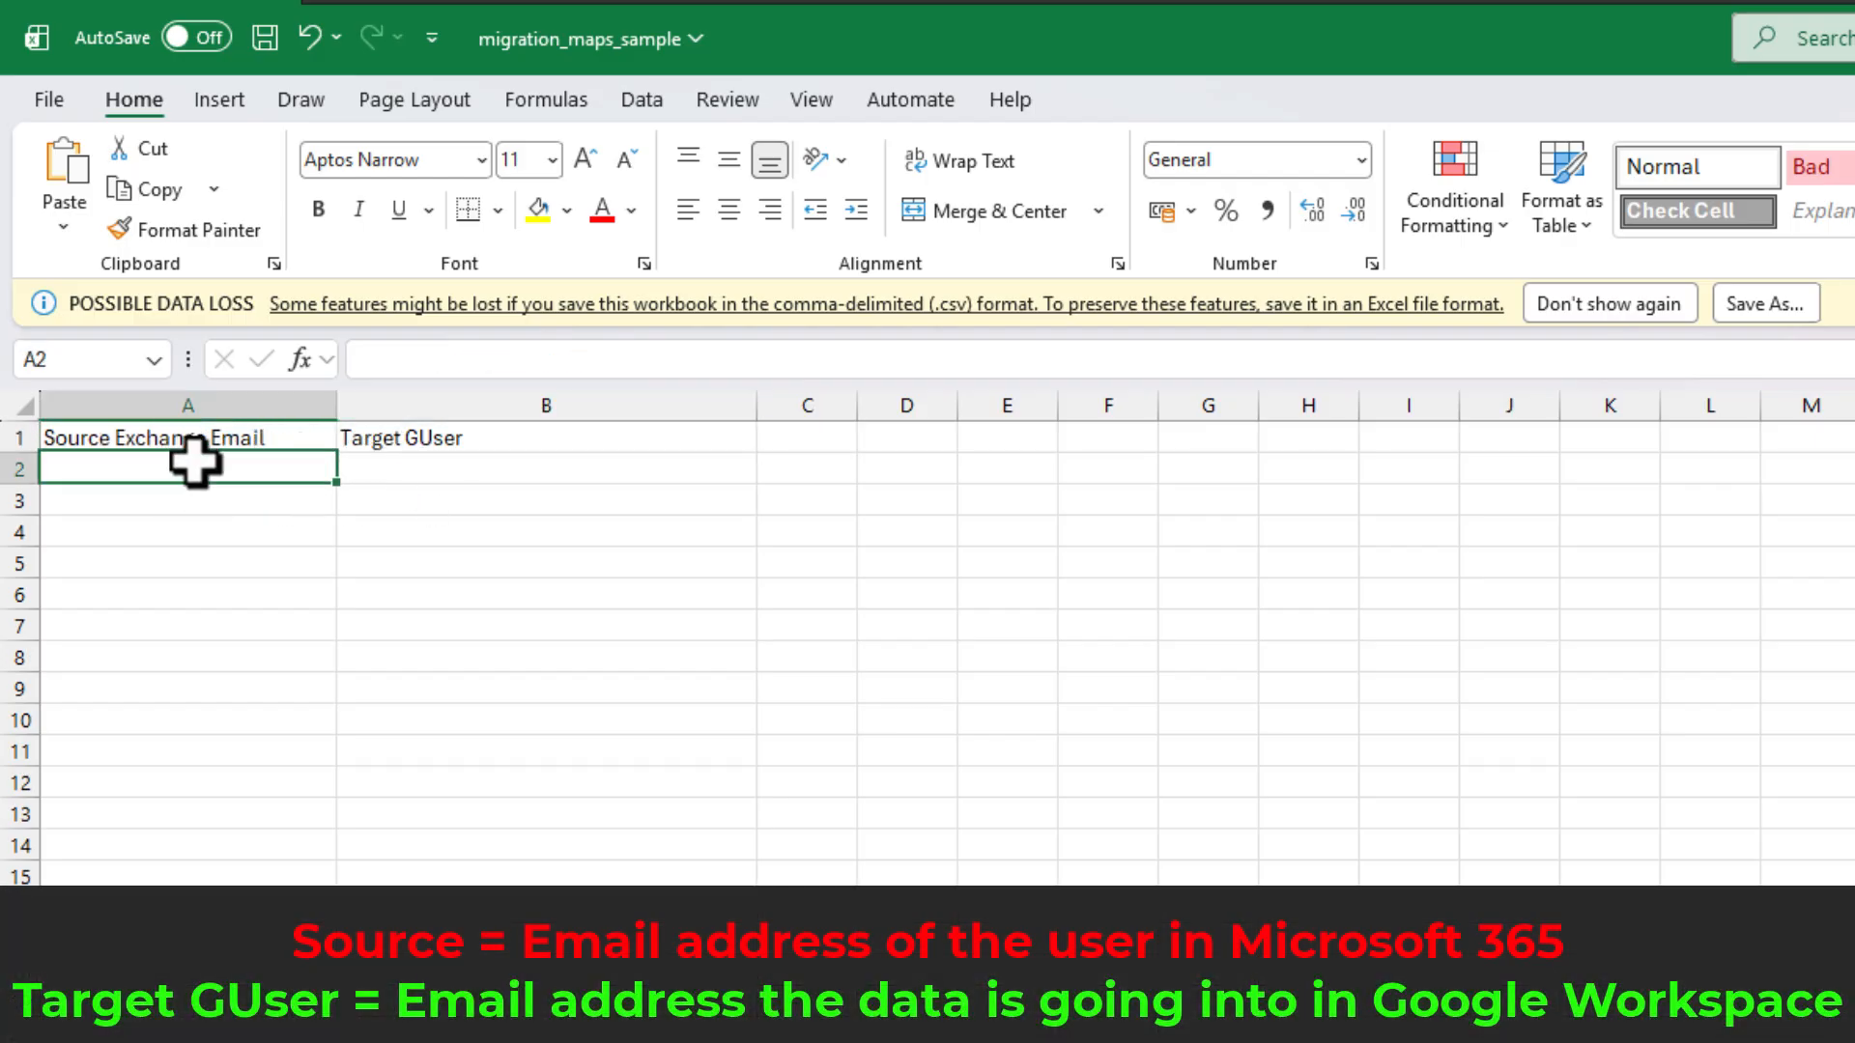
{"action": "left_click_drag", "start_coordinate": [195, 466], "coordinate": [238, 640]}
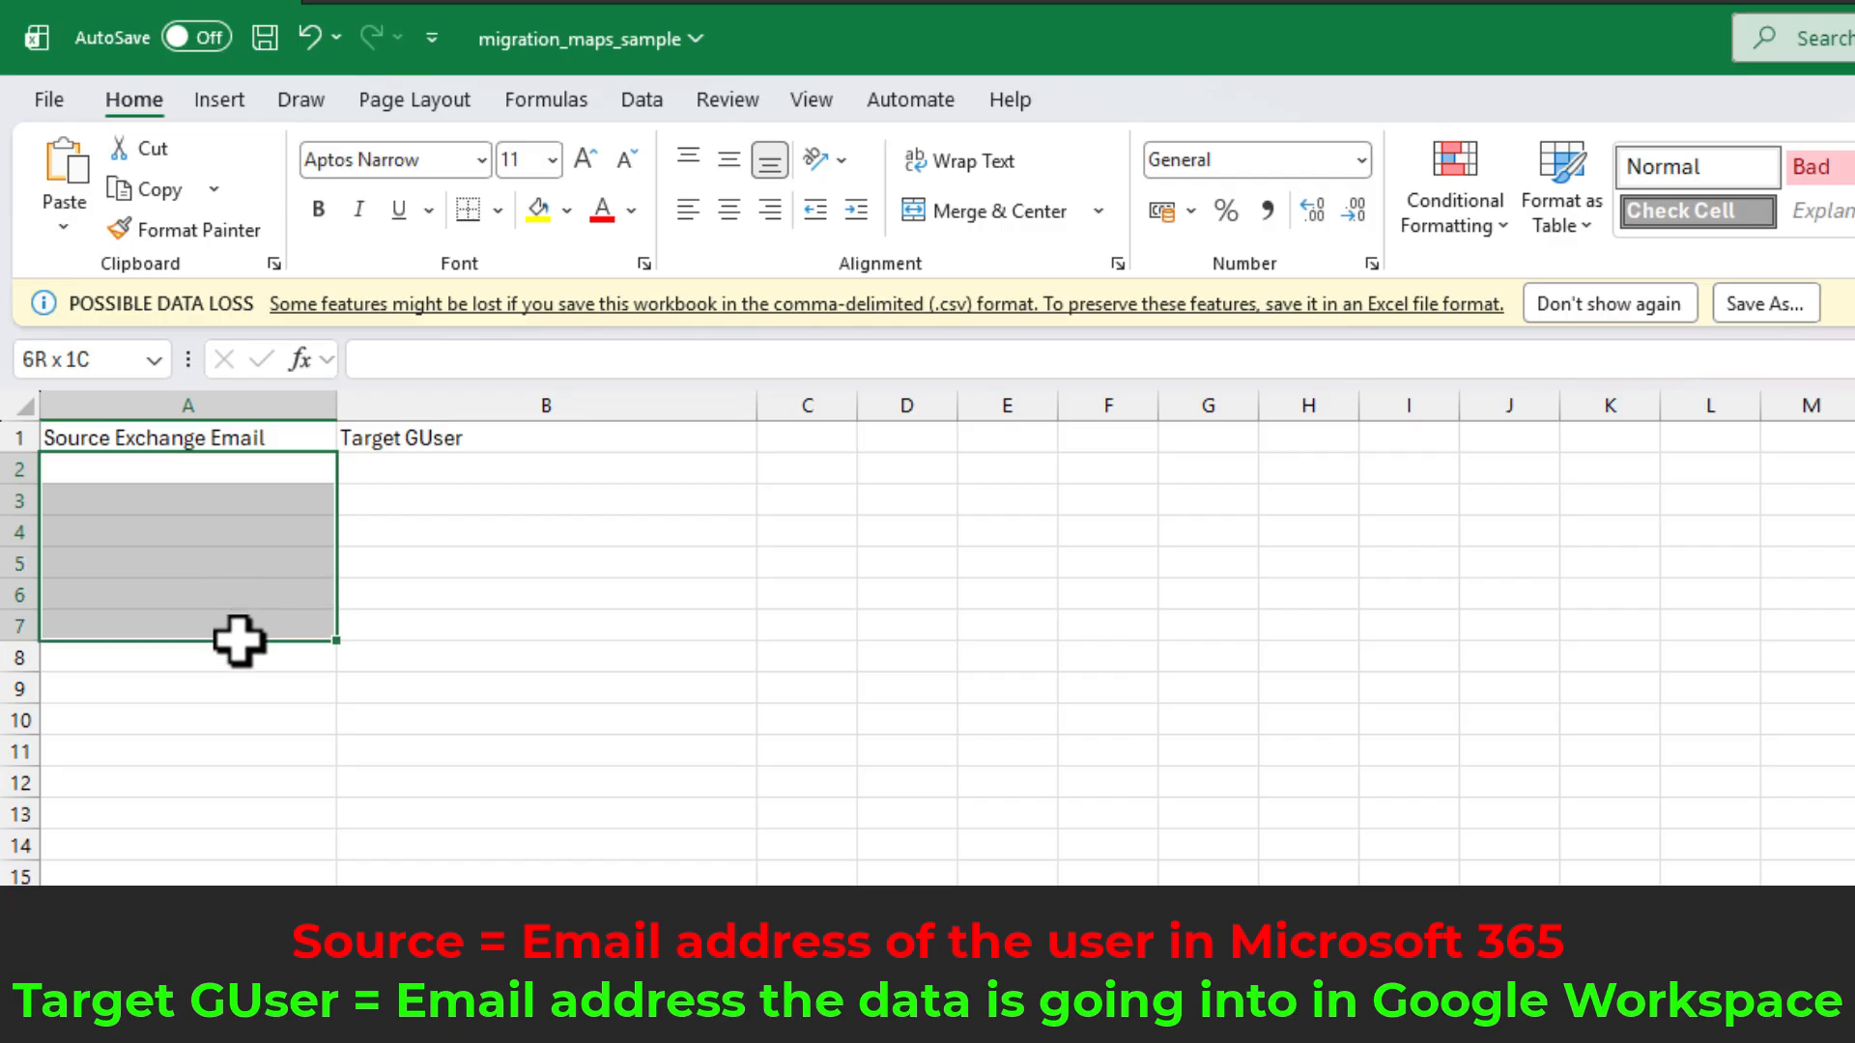
{"action": "left_click_drag", "start_coordinate": [373, 468], "coordinate": [455, 612]}
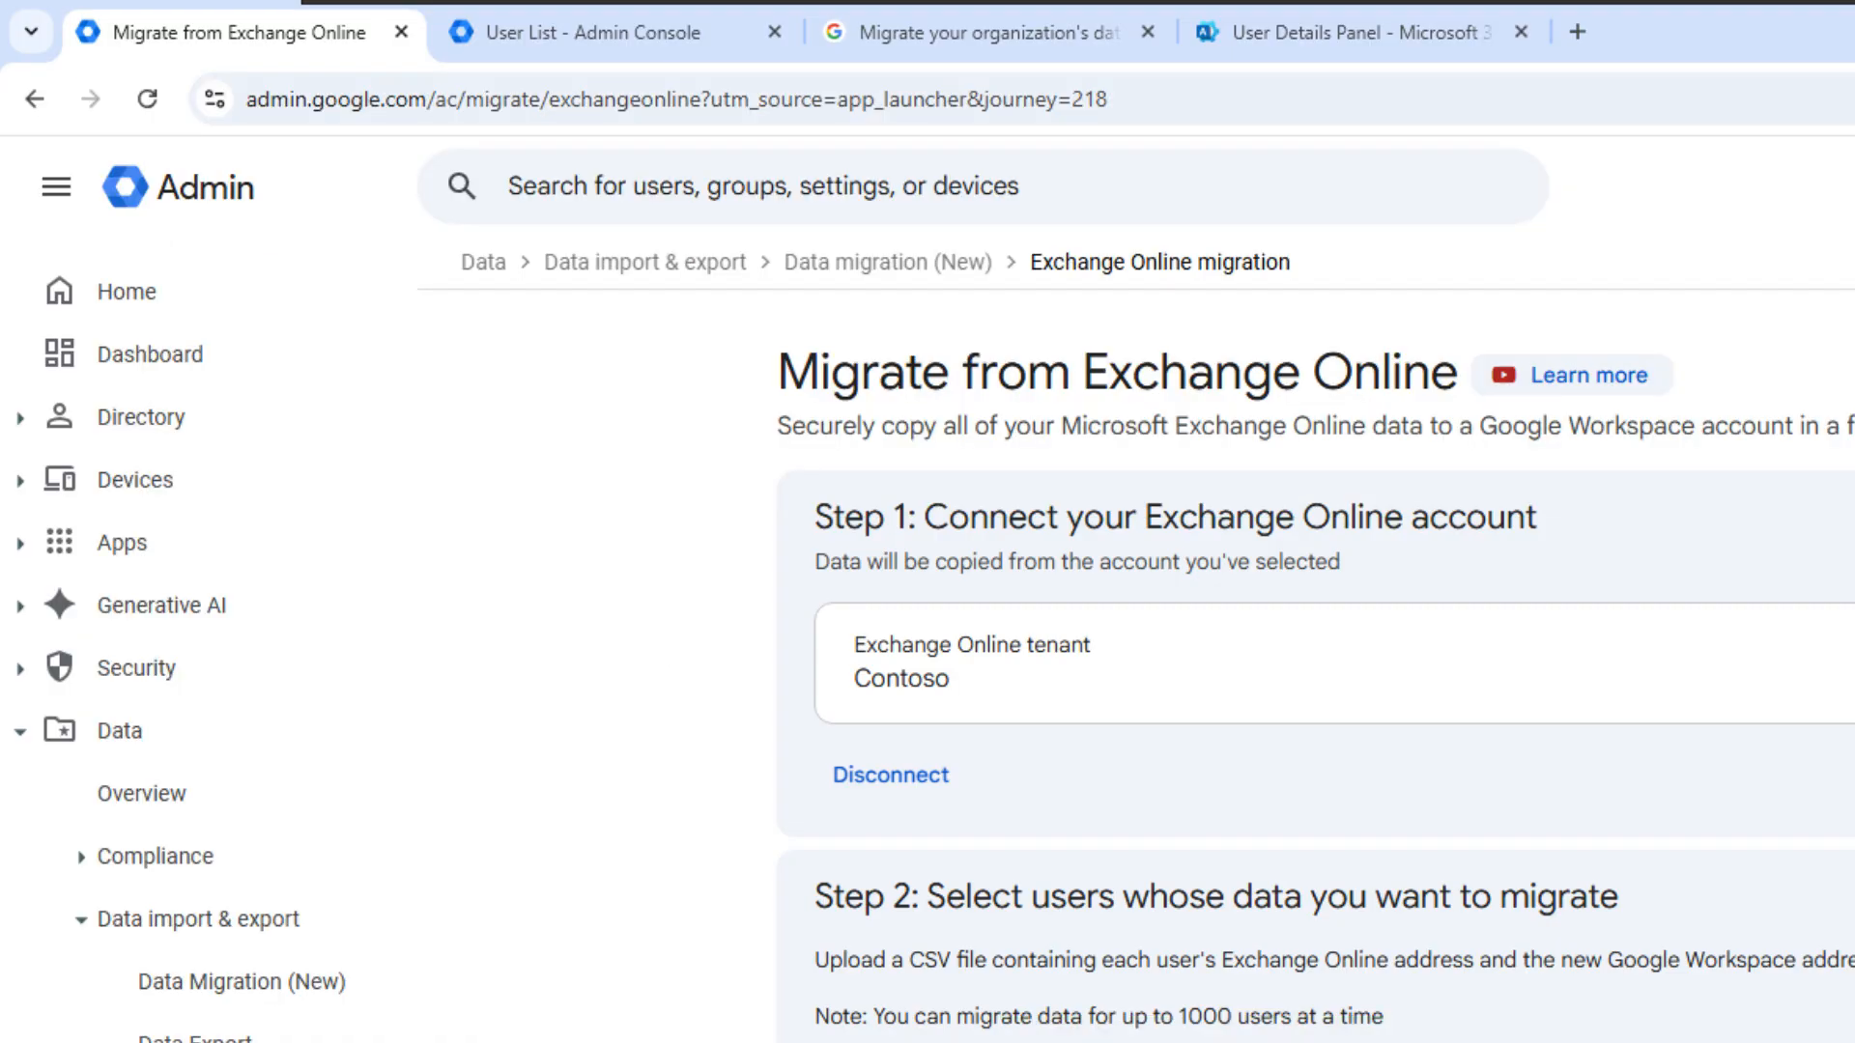
- Copy the first selected user's Microsoft 365 username into cell A2 of the migration map and widen column A to fit
{"action": "left_click", "coordinate": [1309, 37]}
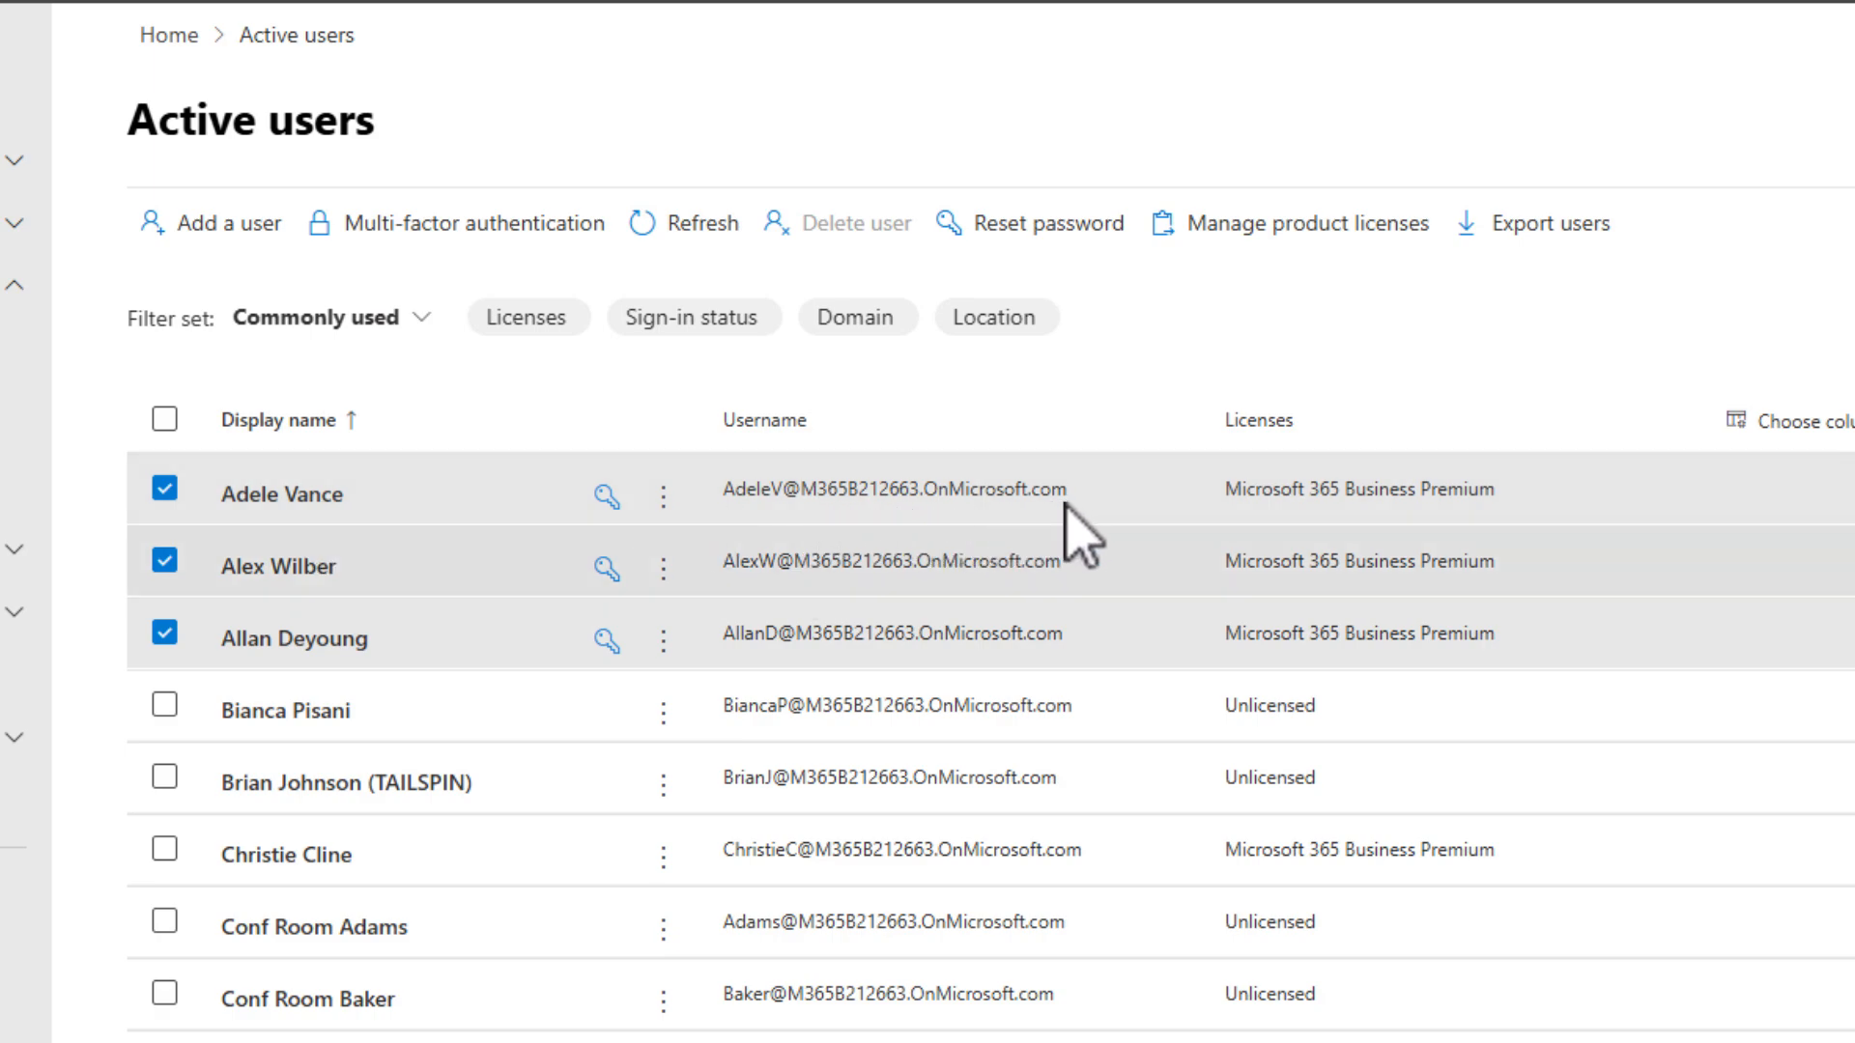
{"action": "left_click", "coordinate": [1011, 488]}
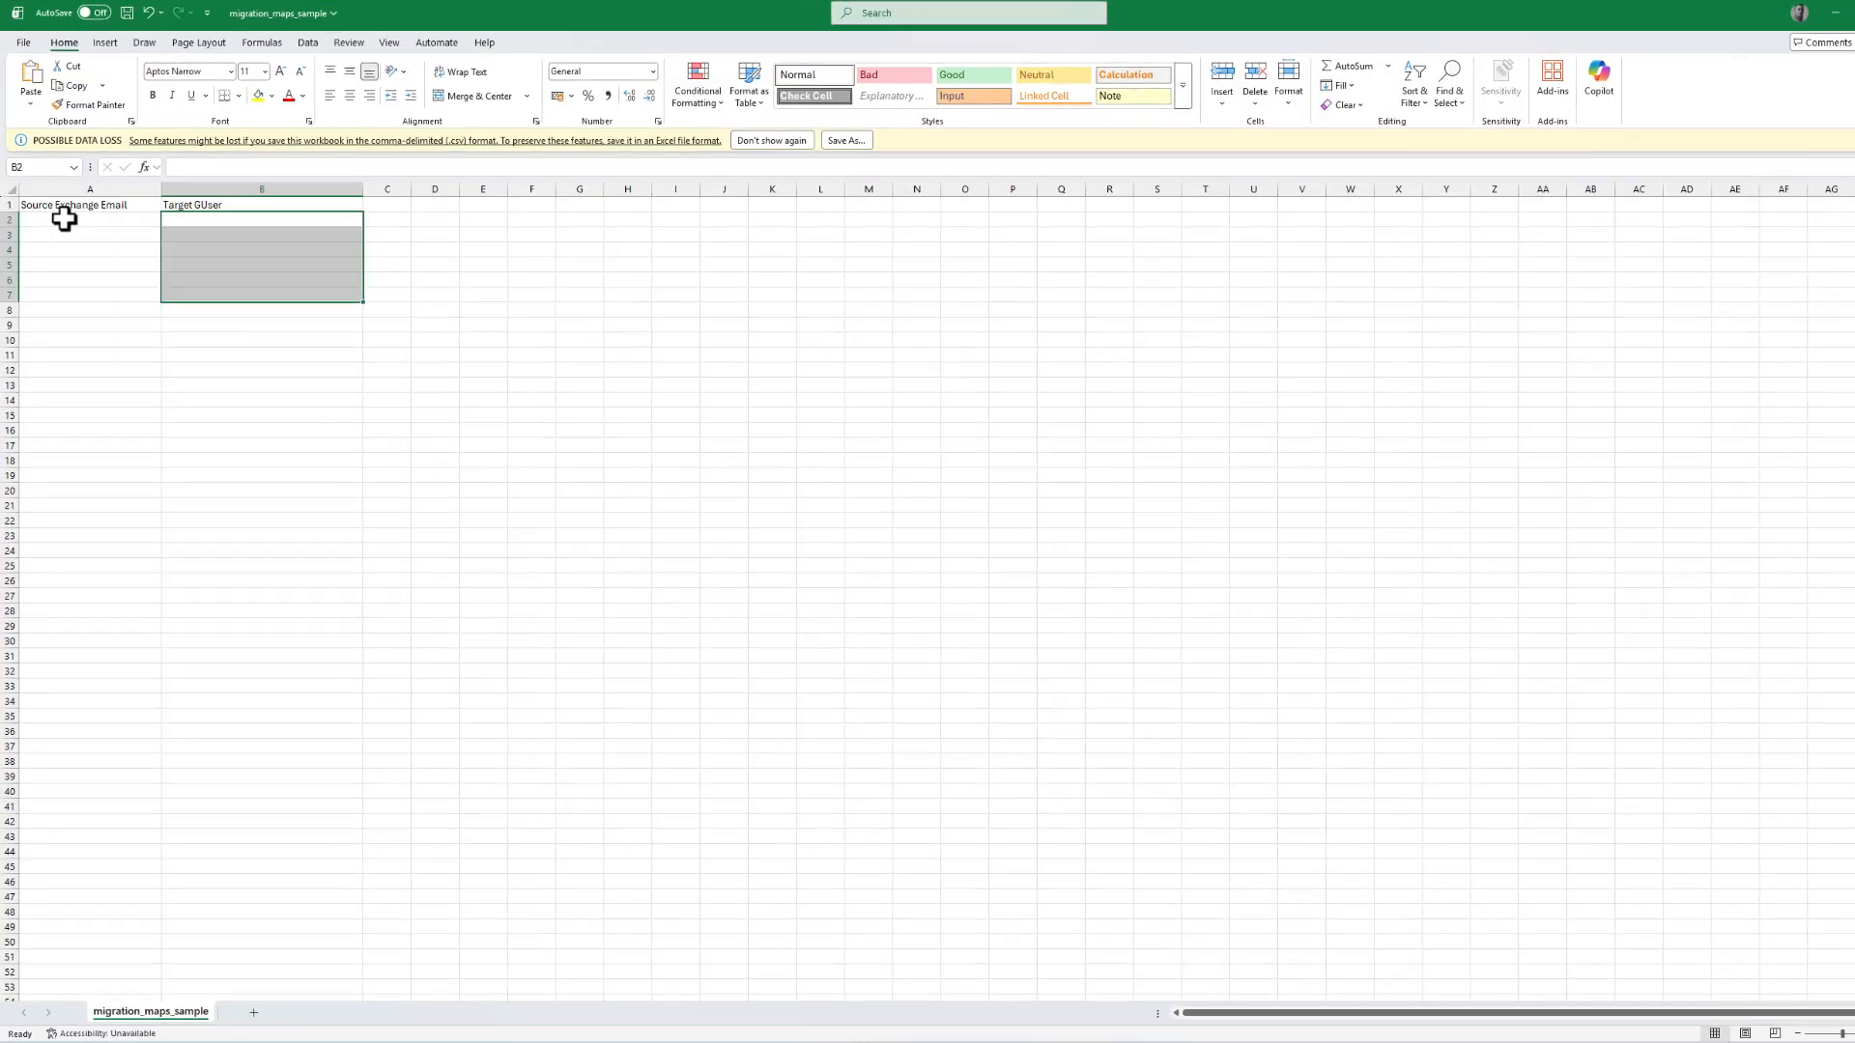
{"action": "left_click", "coordinate": [62, 216]}
{"action": "key", "text": "ctrl+v"}
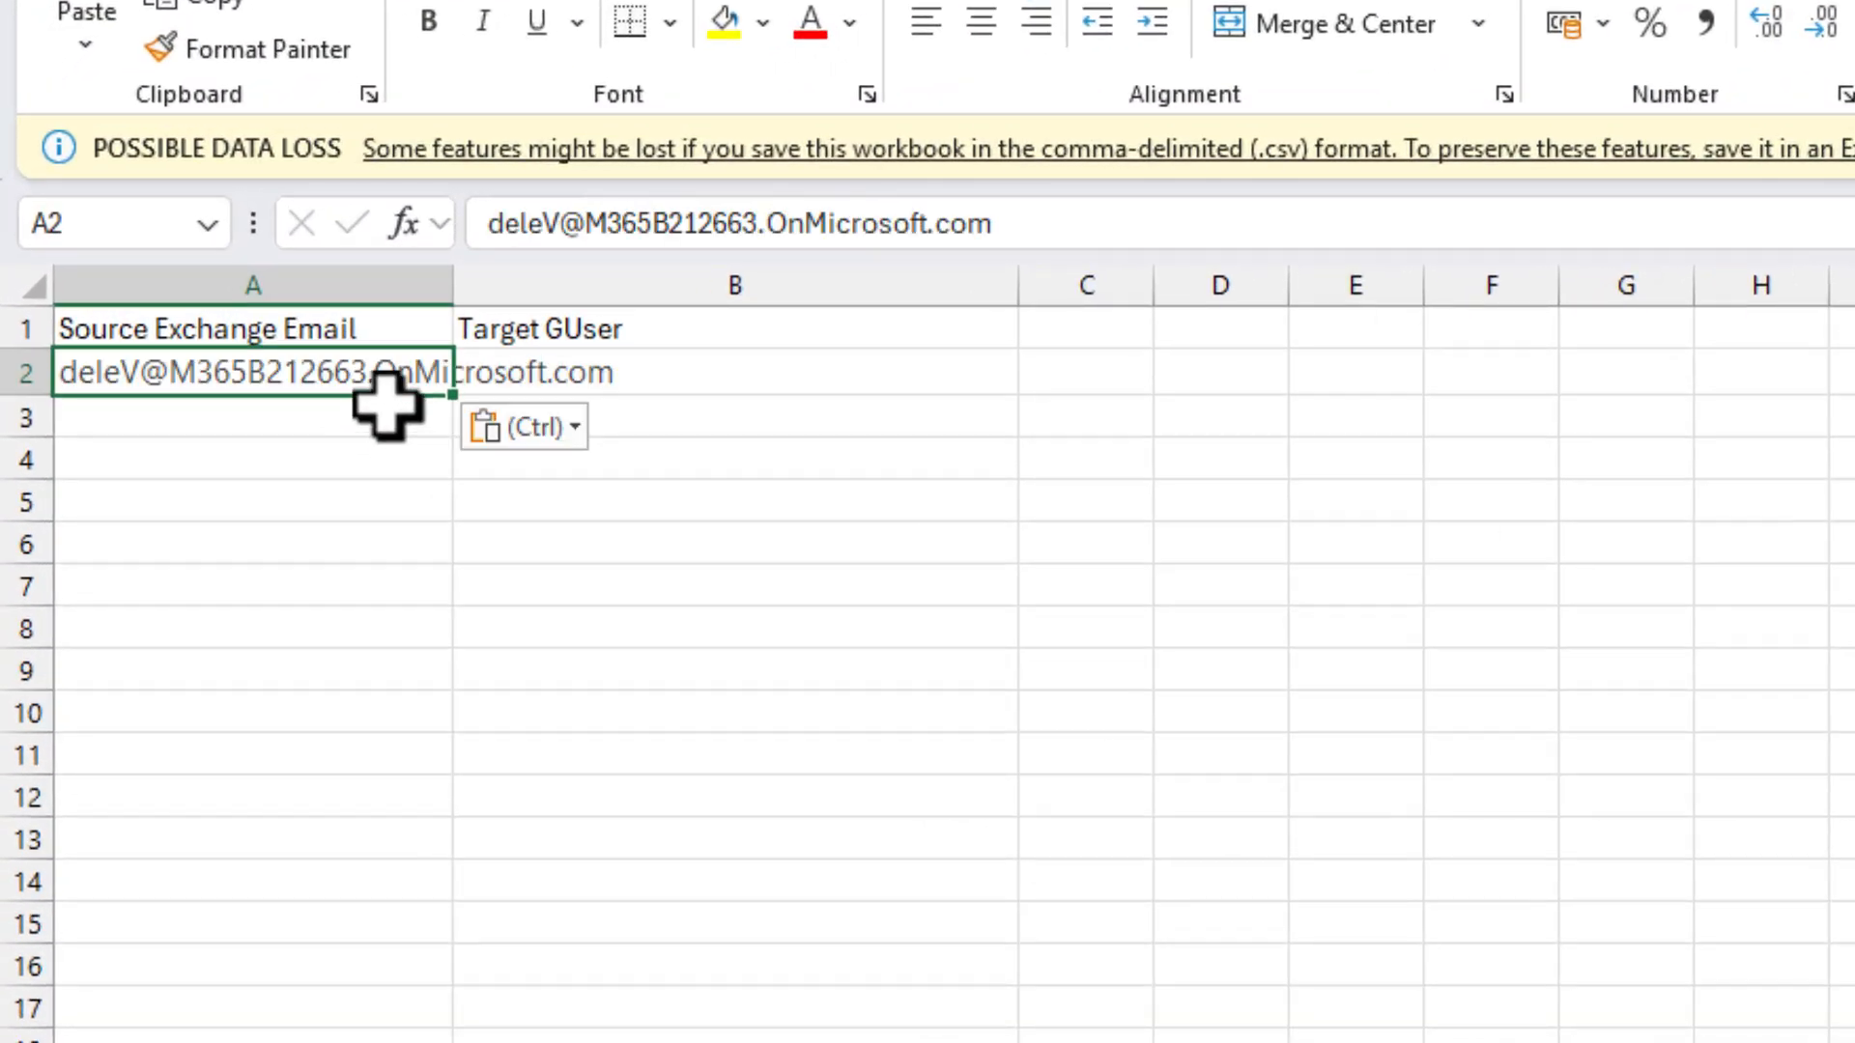
{"action": "left_click", "coordinate": [840, 445]}
{"action": "left_click_drag", "start_coordinate": [444, 283], "coordinate": [703, 286]}
- Copy the matching user's Google Workspace email from the Admin console user list into cell B2 under Target GUser
{"action": "left_click", "coordinate": [807, 377]}
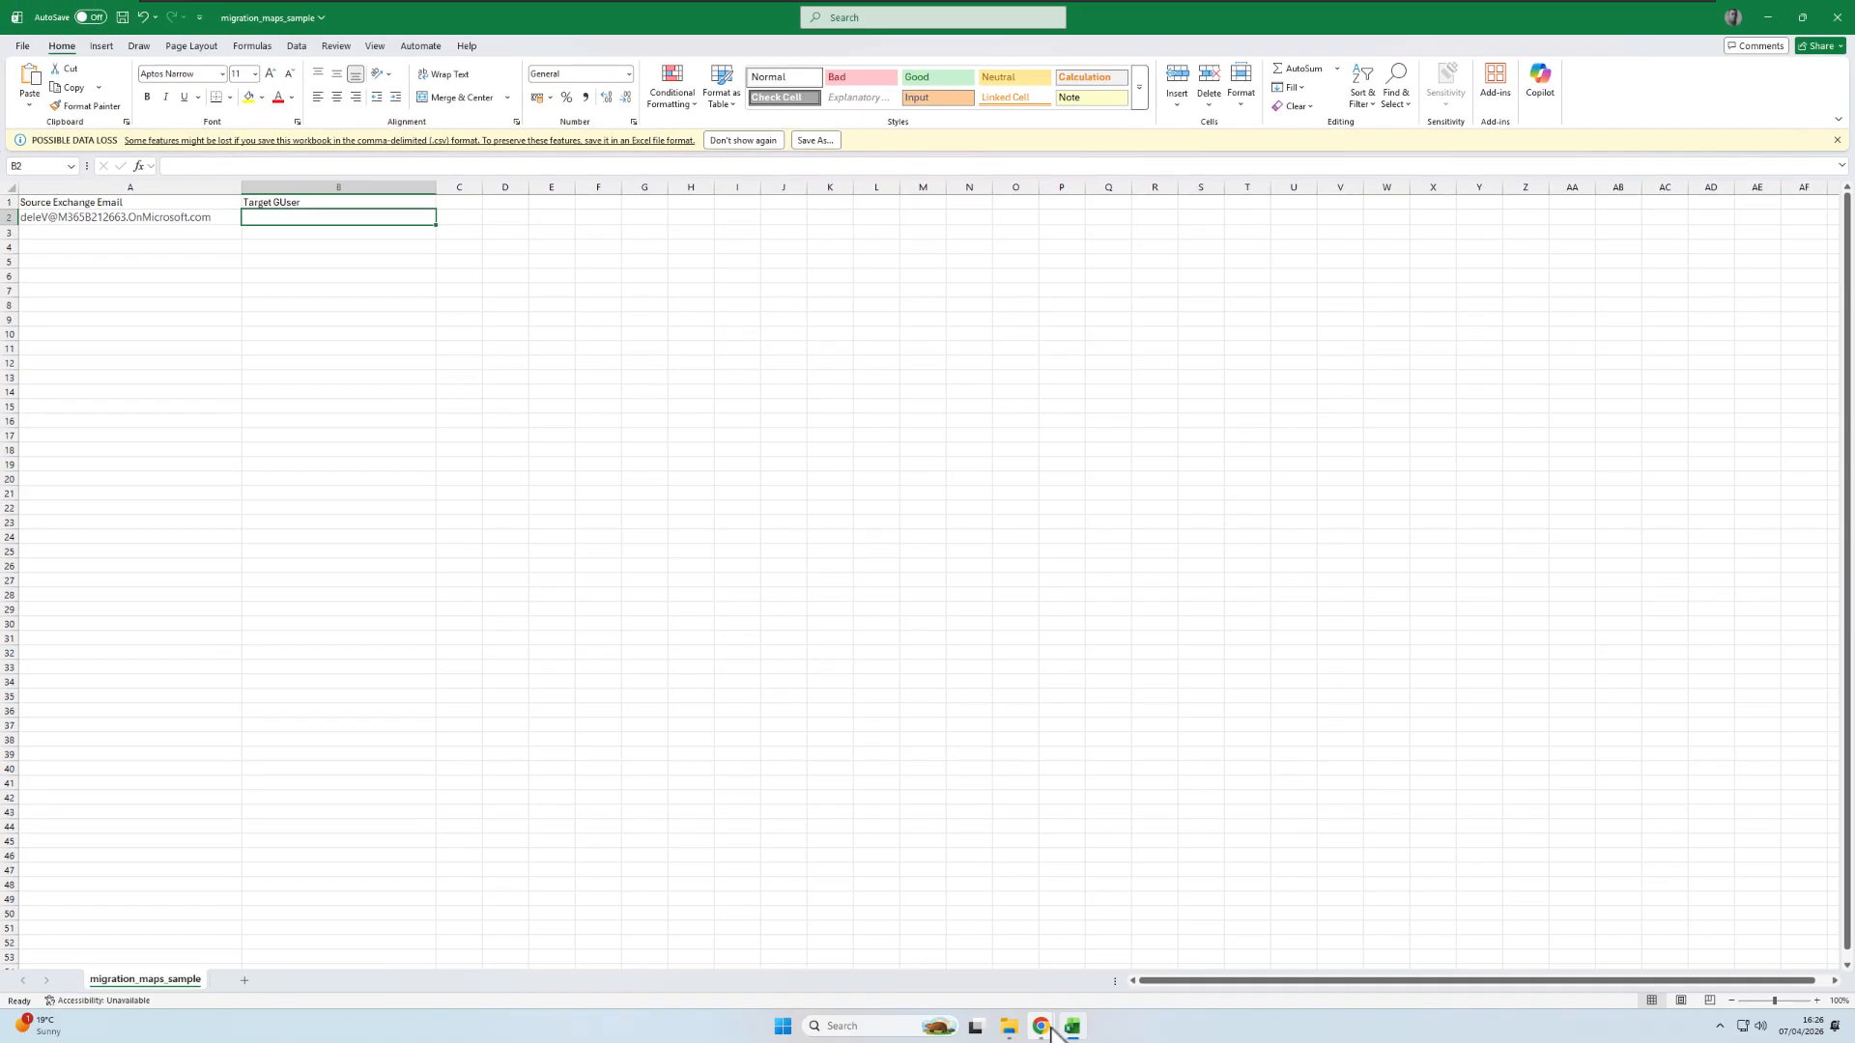
{"action": "mouse_move", "coordinate": [1041, 1026]}
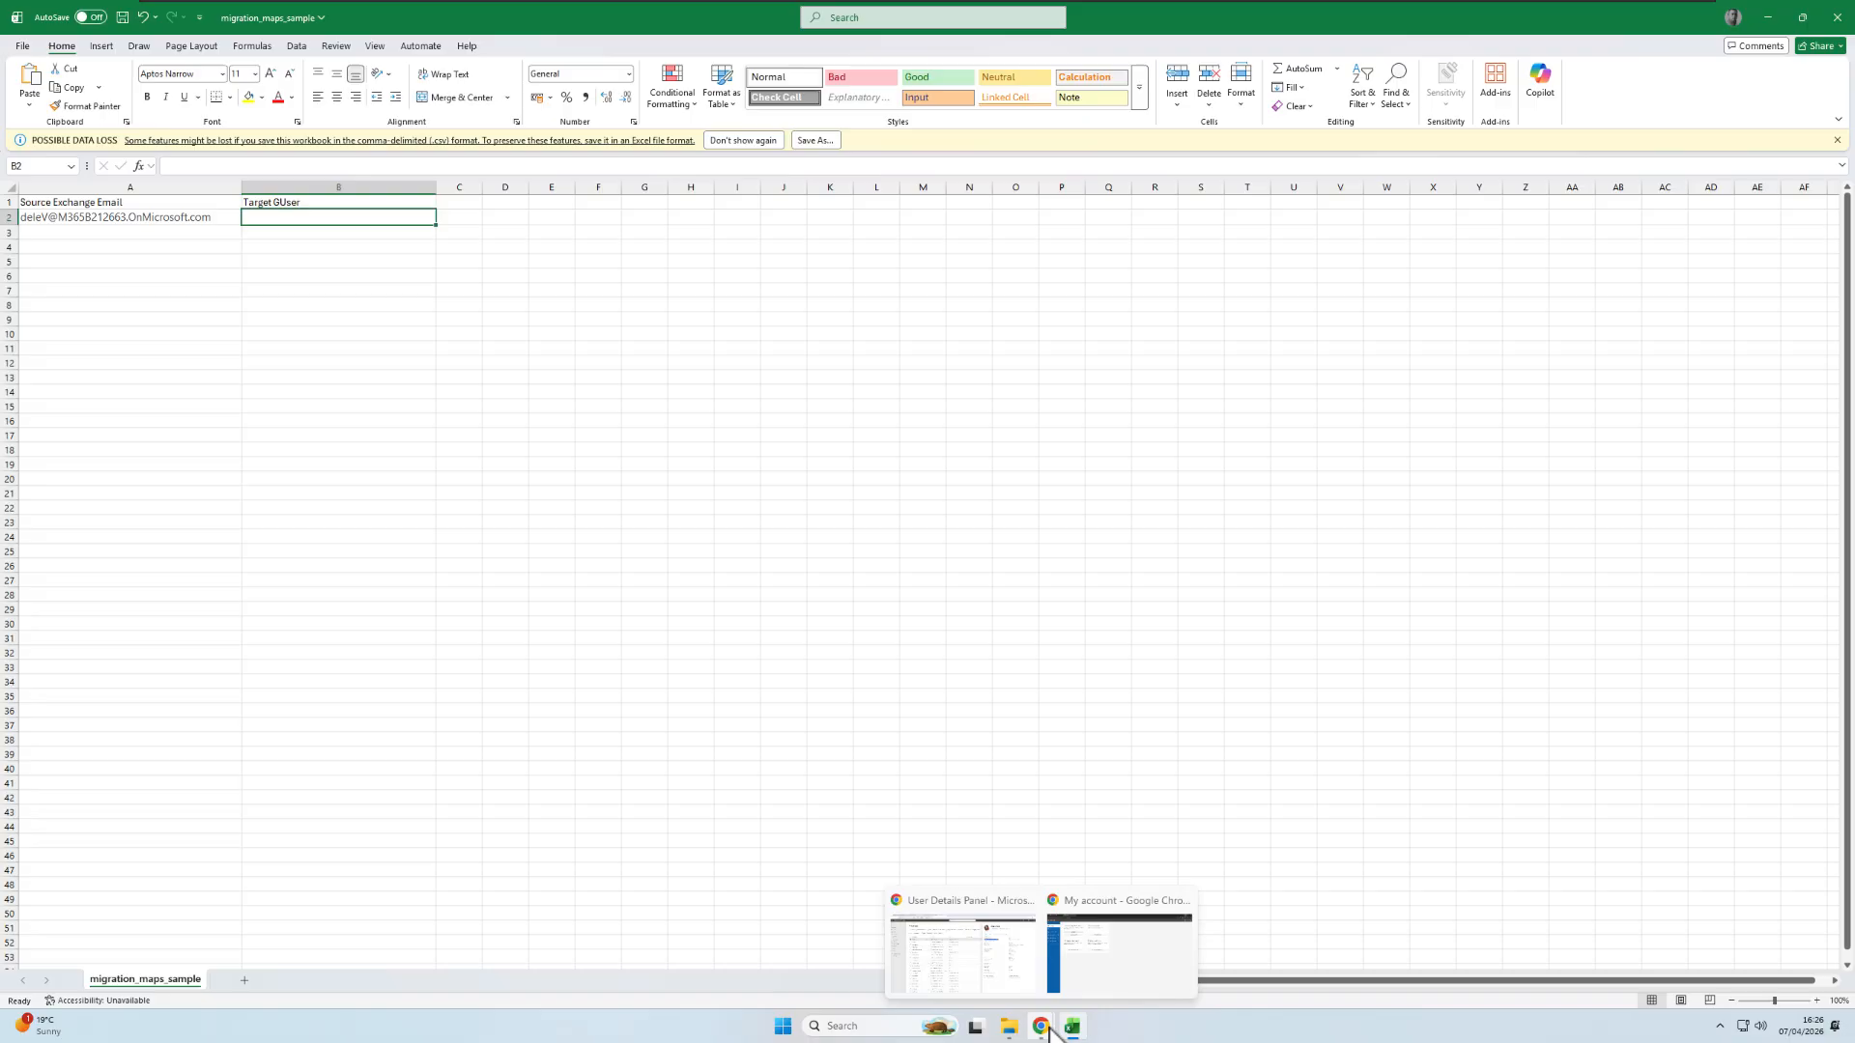
{"action": "left_click", "coordinate": [995, 976]}
{"action": "left_click", "coordinate": [106, 16]}
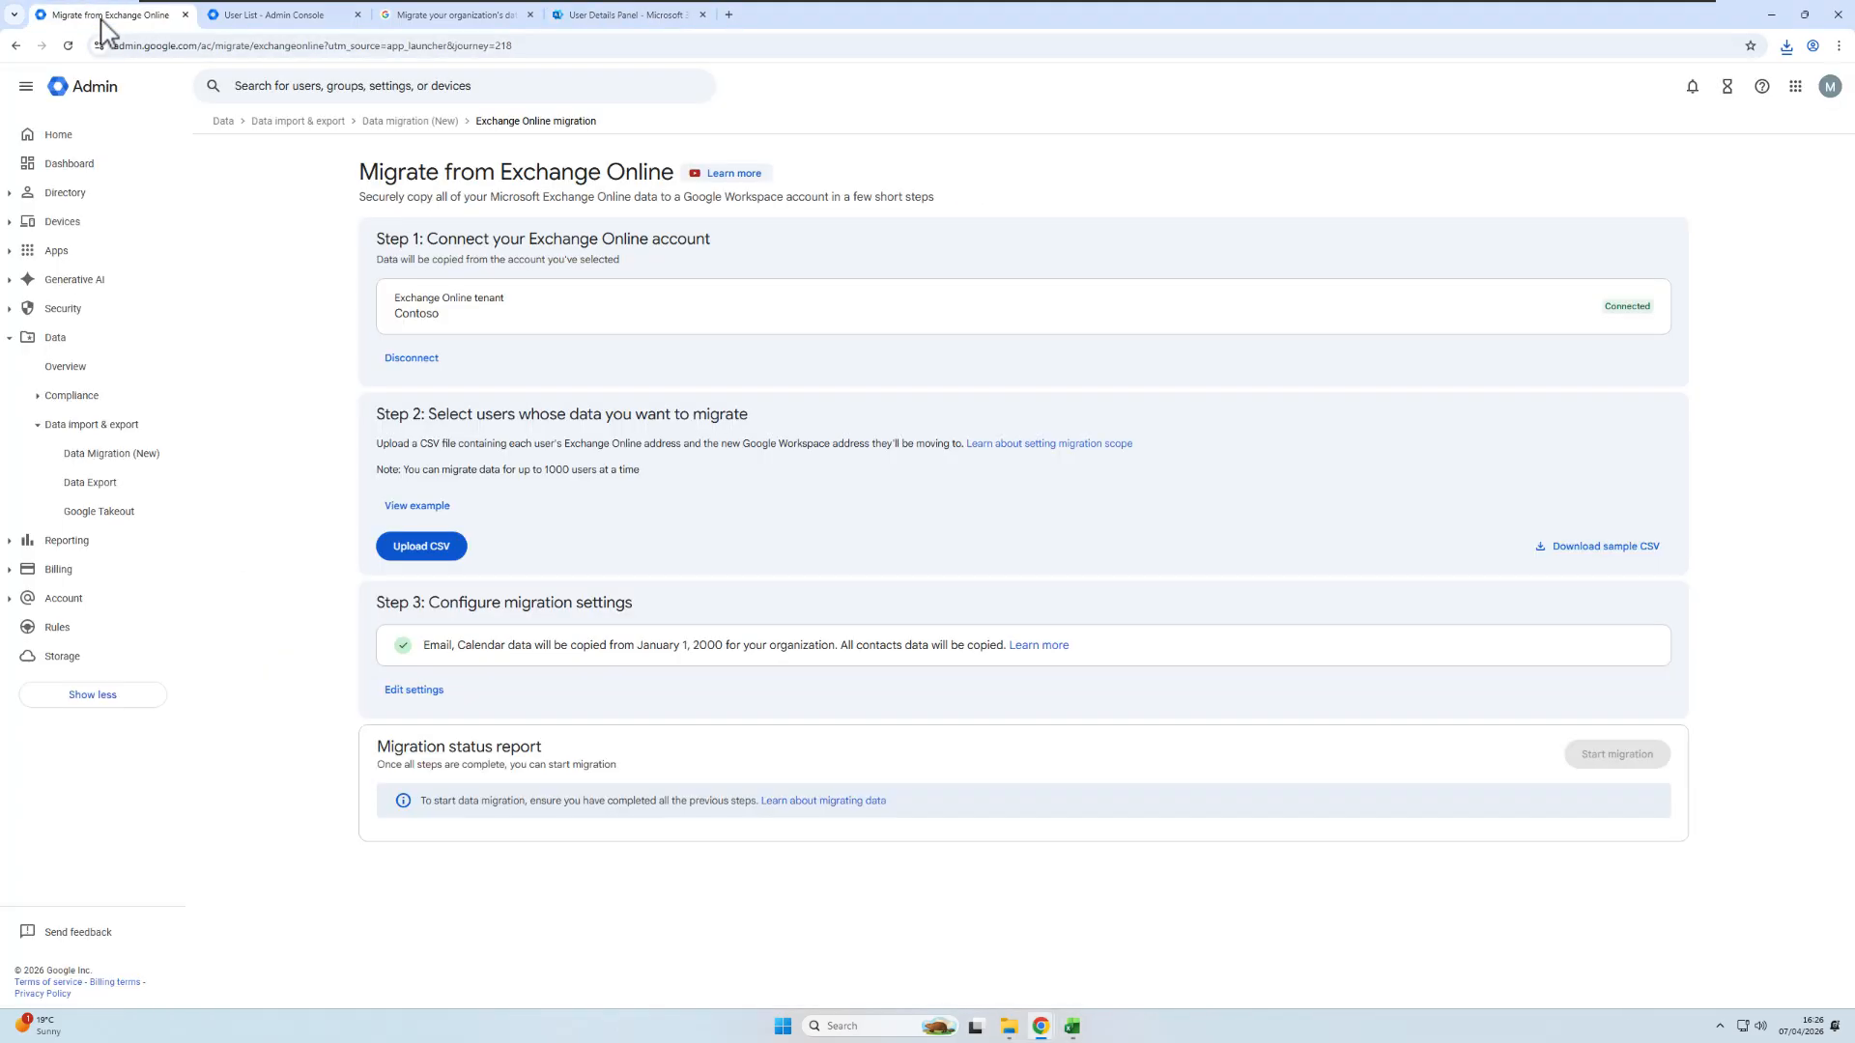
{"action": "left_click", "coordinate": [256, 14]}
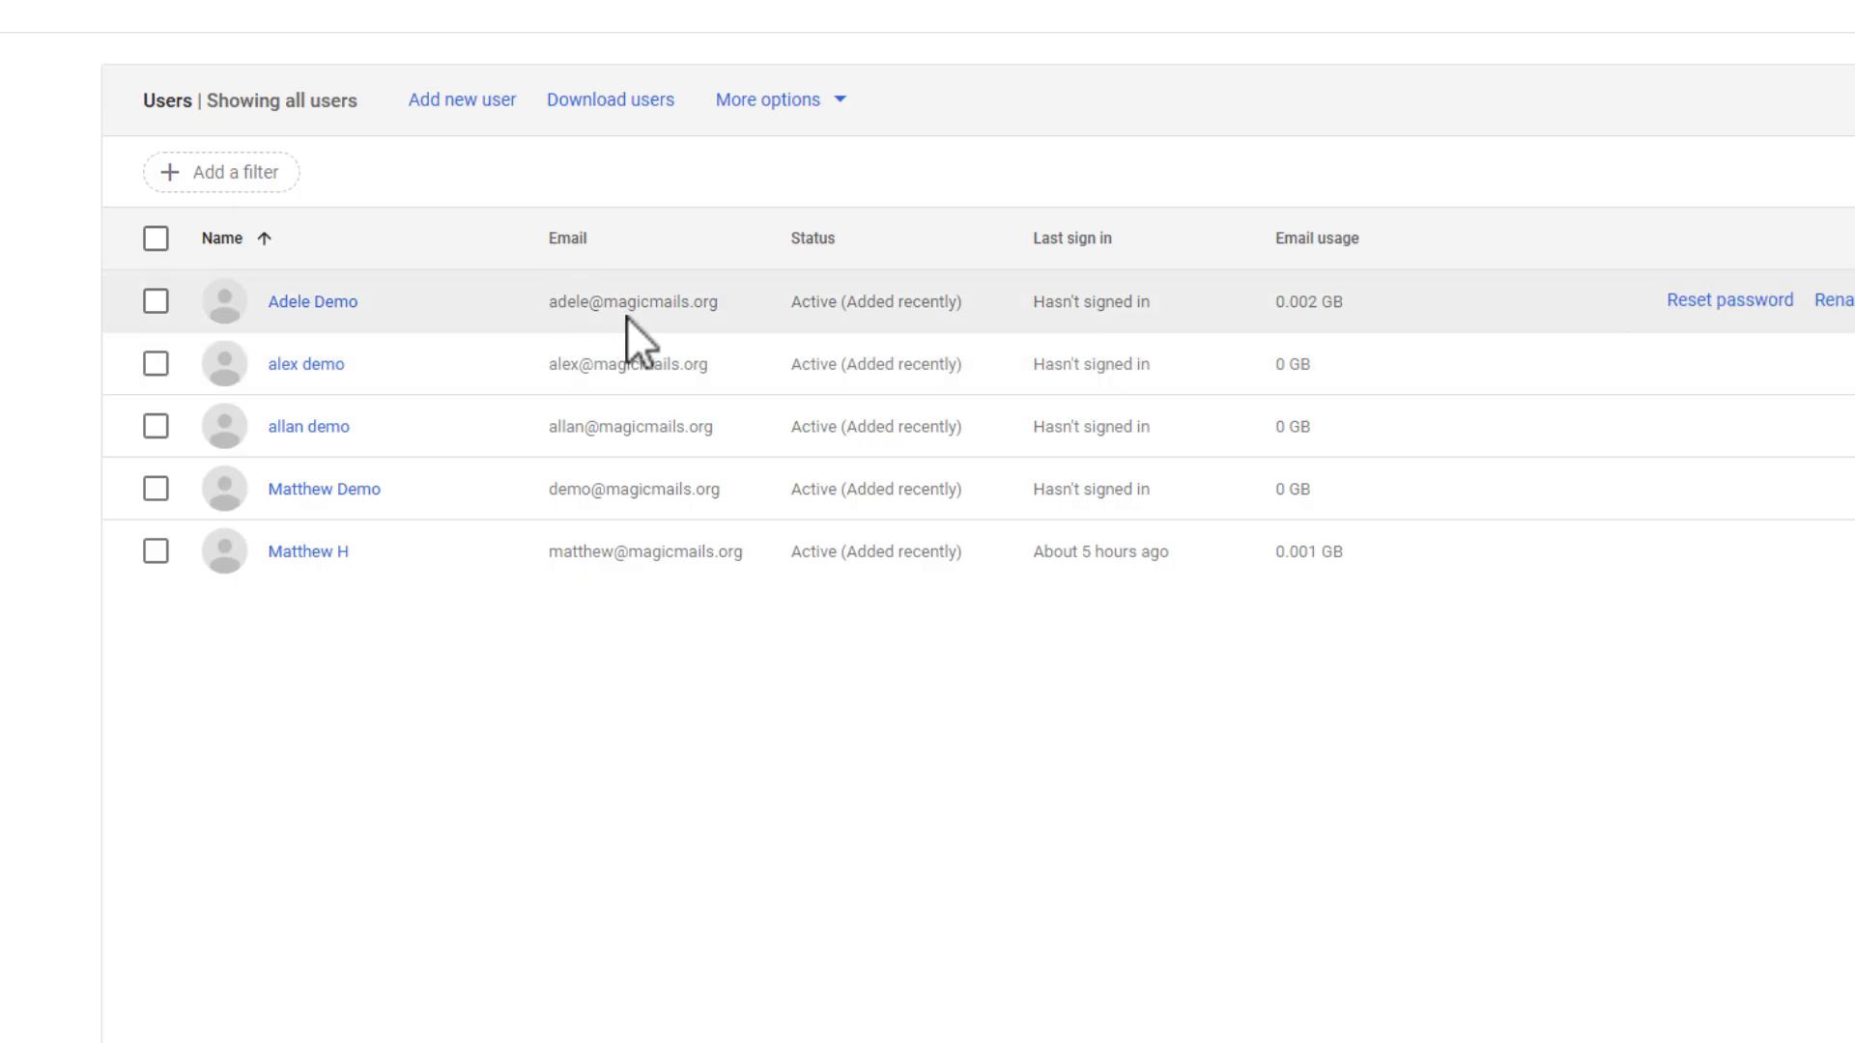
{"action": "left_click_drag", "start_coordinate": [723, 305], "coordinate": [558, 300]}
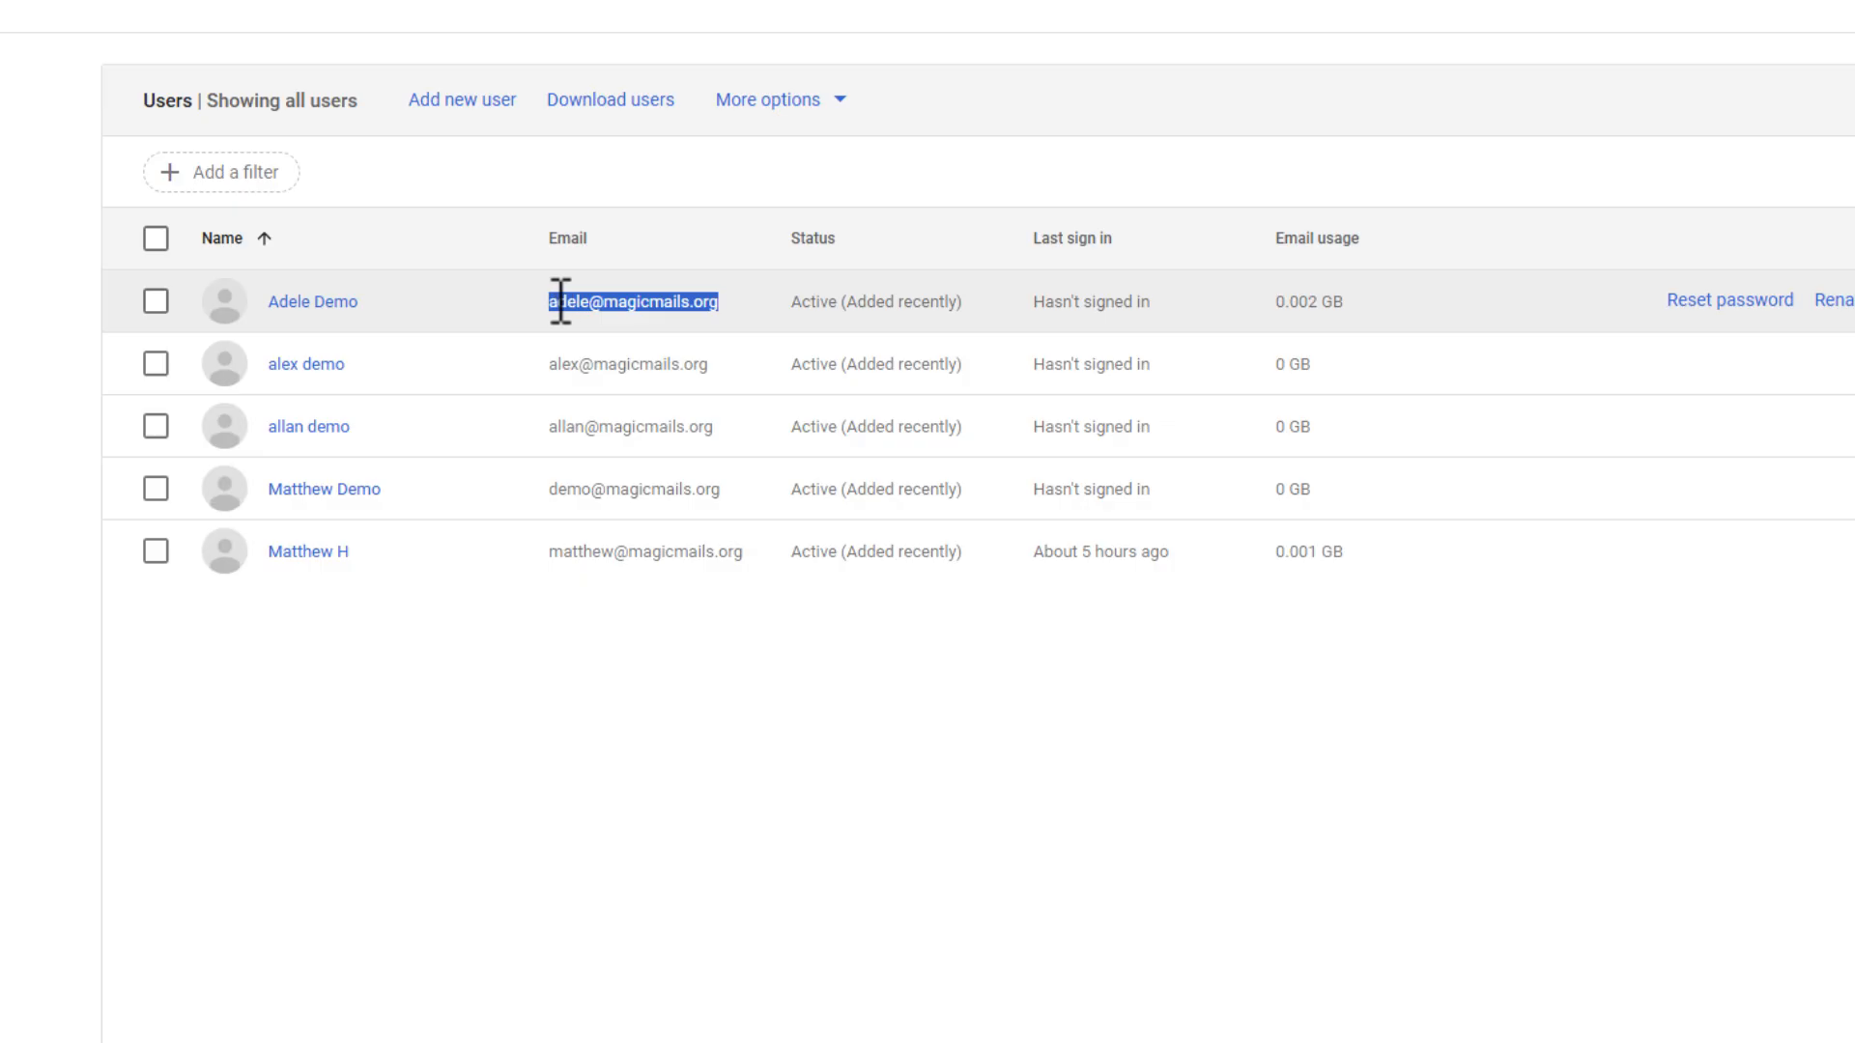
{"action": "right_click", "coordinate": [593, 307]}
{"action": "left_click", "coordinate": [576, 302]}
{"action": "left_click_drag", "start_coordinate": [549, 303], "coordinate": [704, 304]}
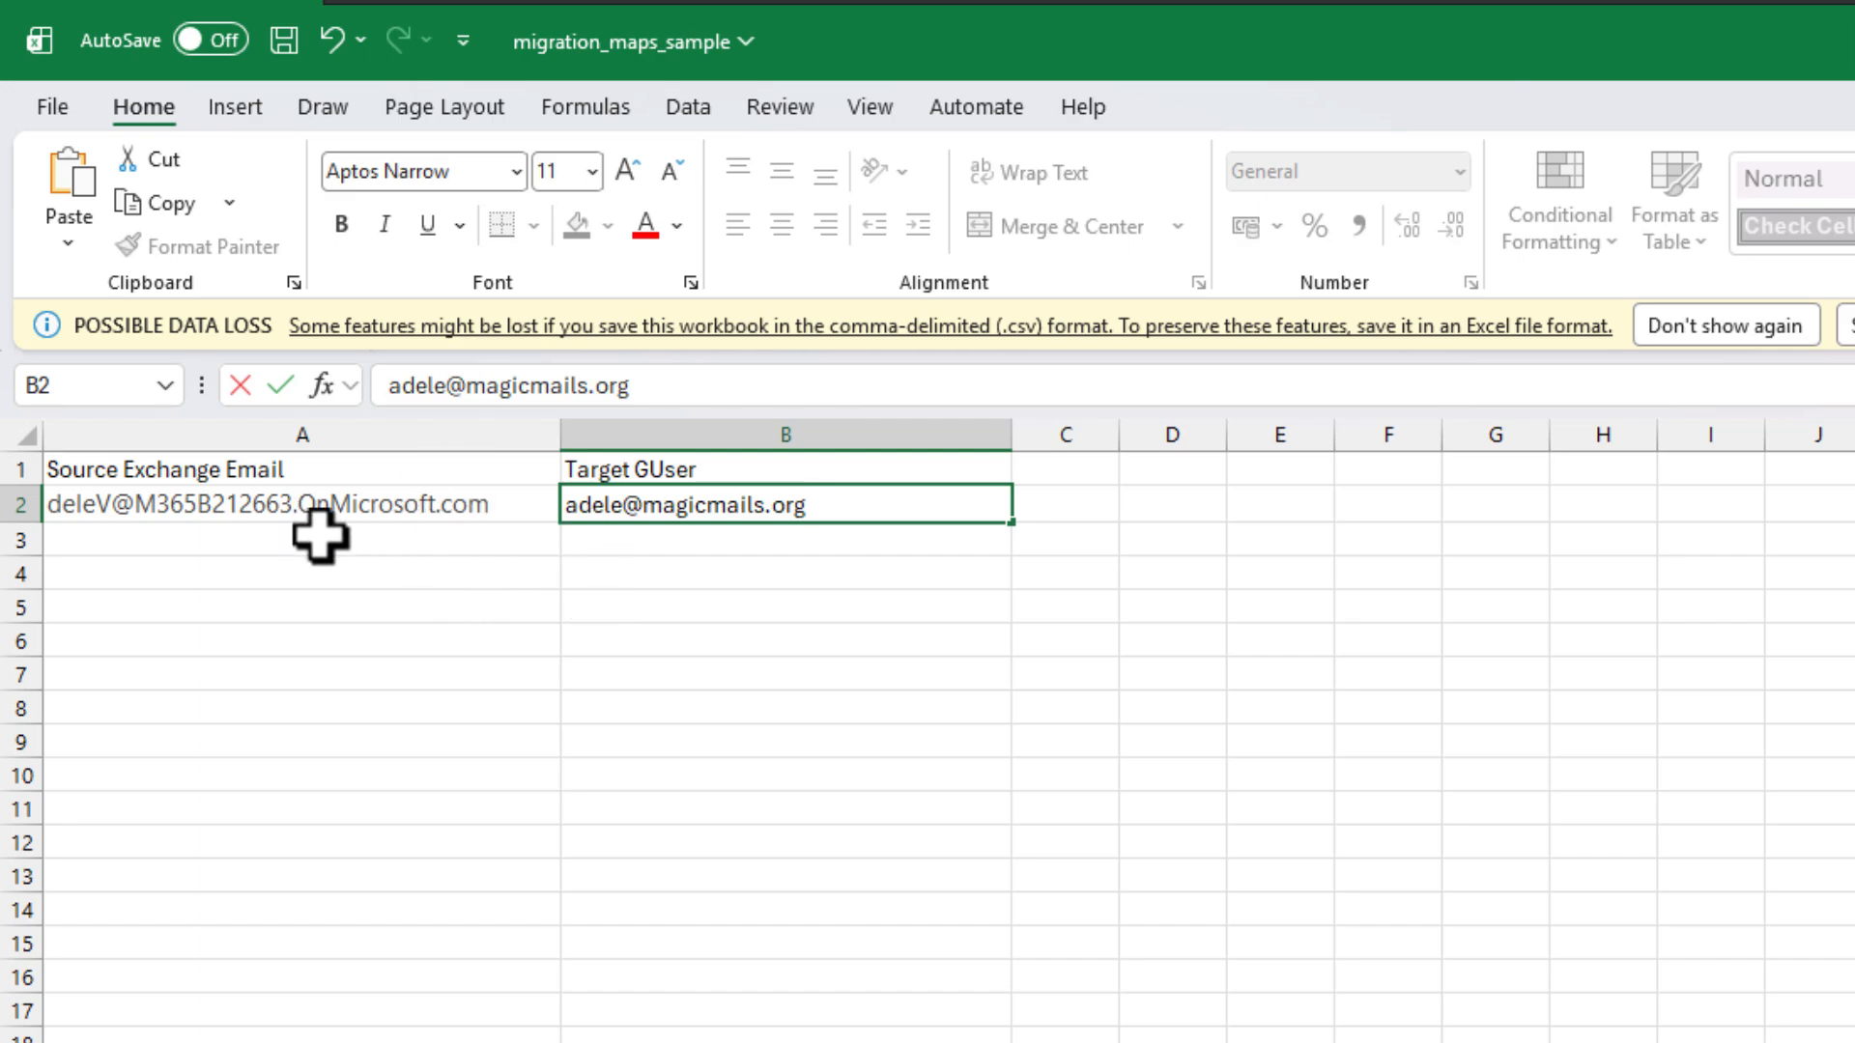
{"action": "left_click", "coordinate": [300, 505]}
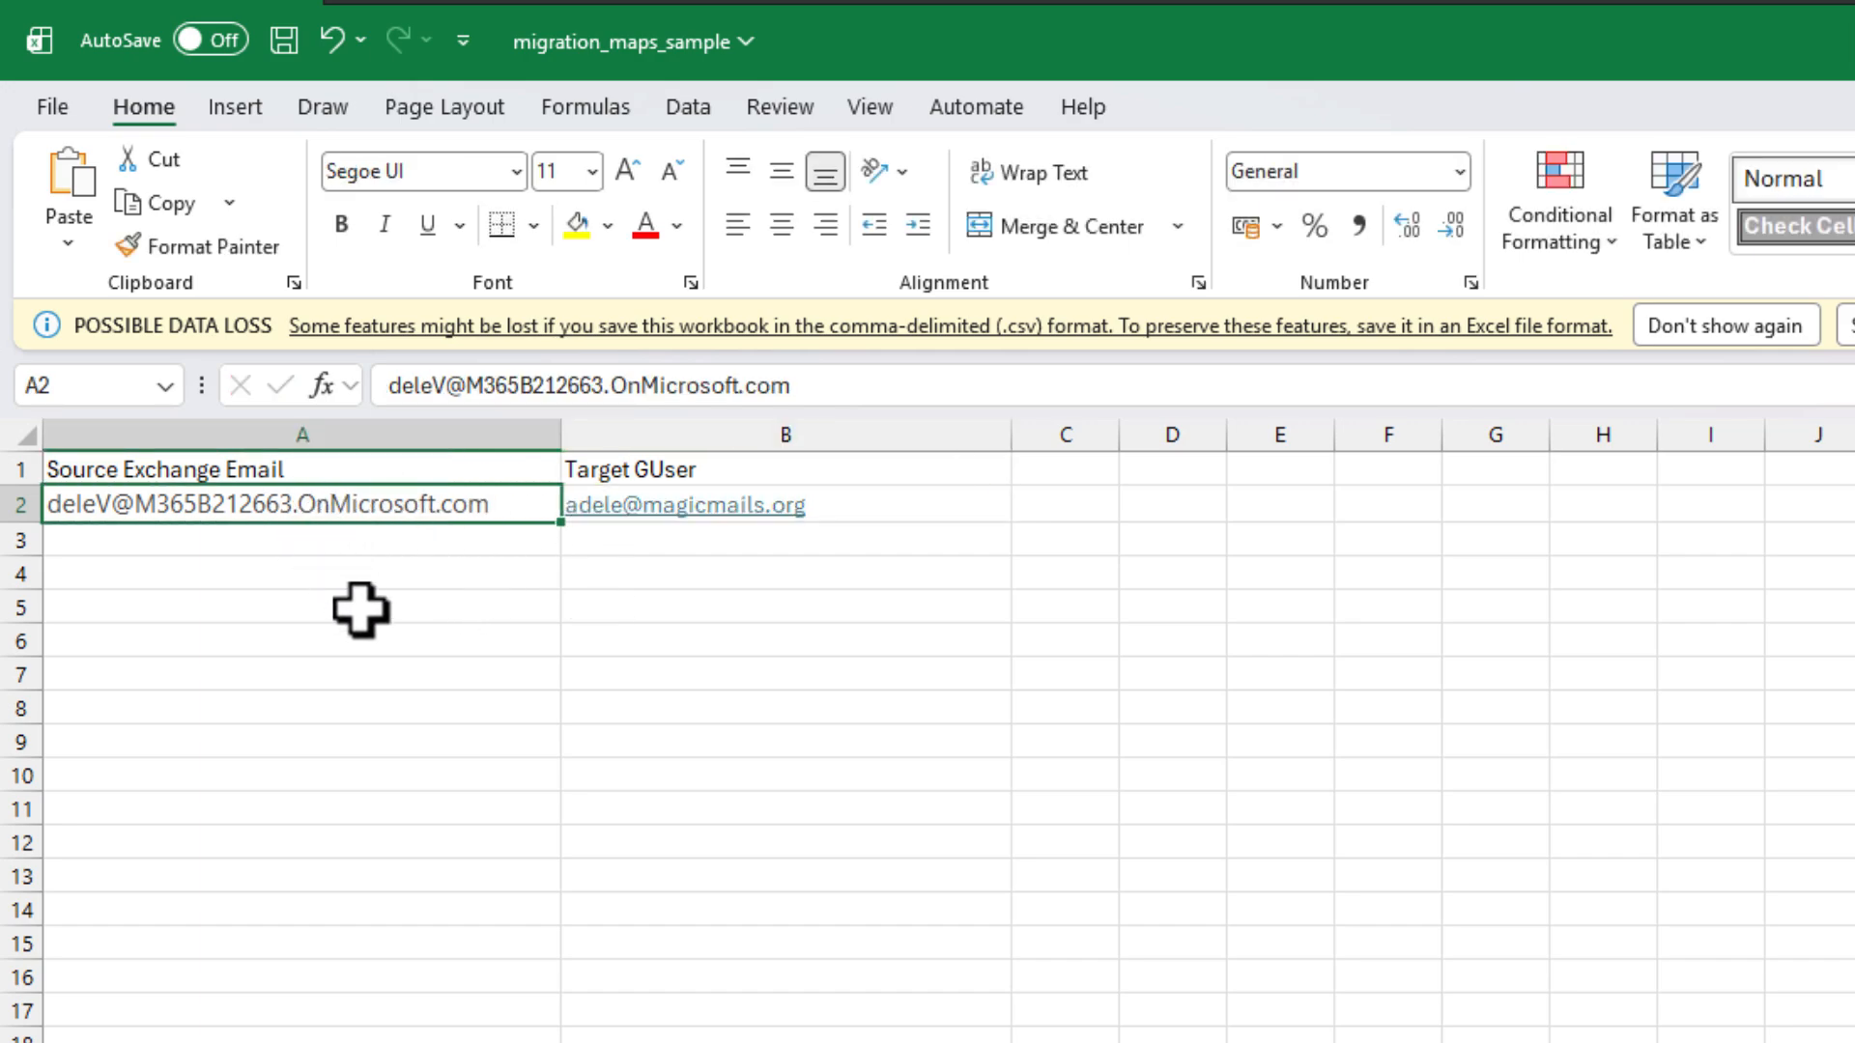
- Restore the missing first letter "a" in the source Exchange email in cell A2
{"action": "left_click", "coordinate": [857, 504]}
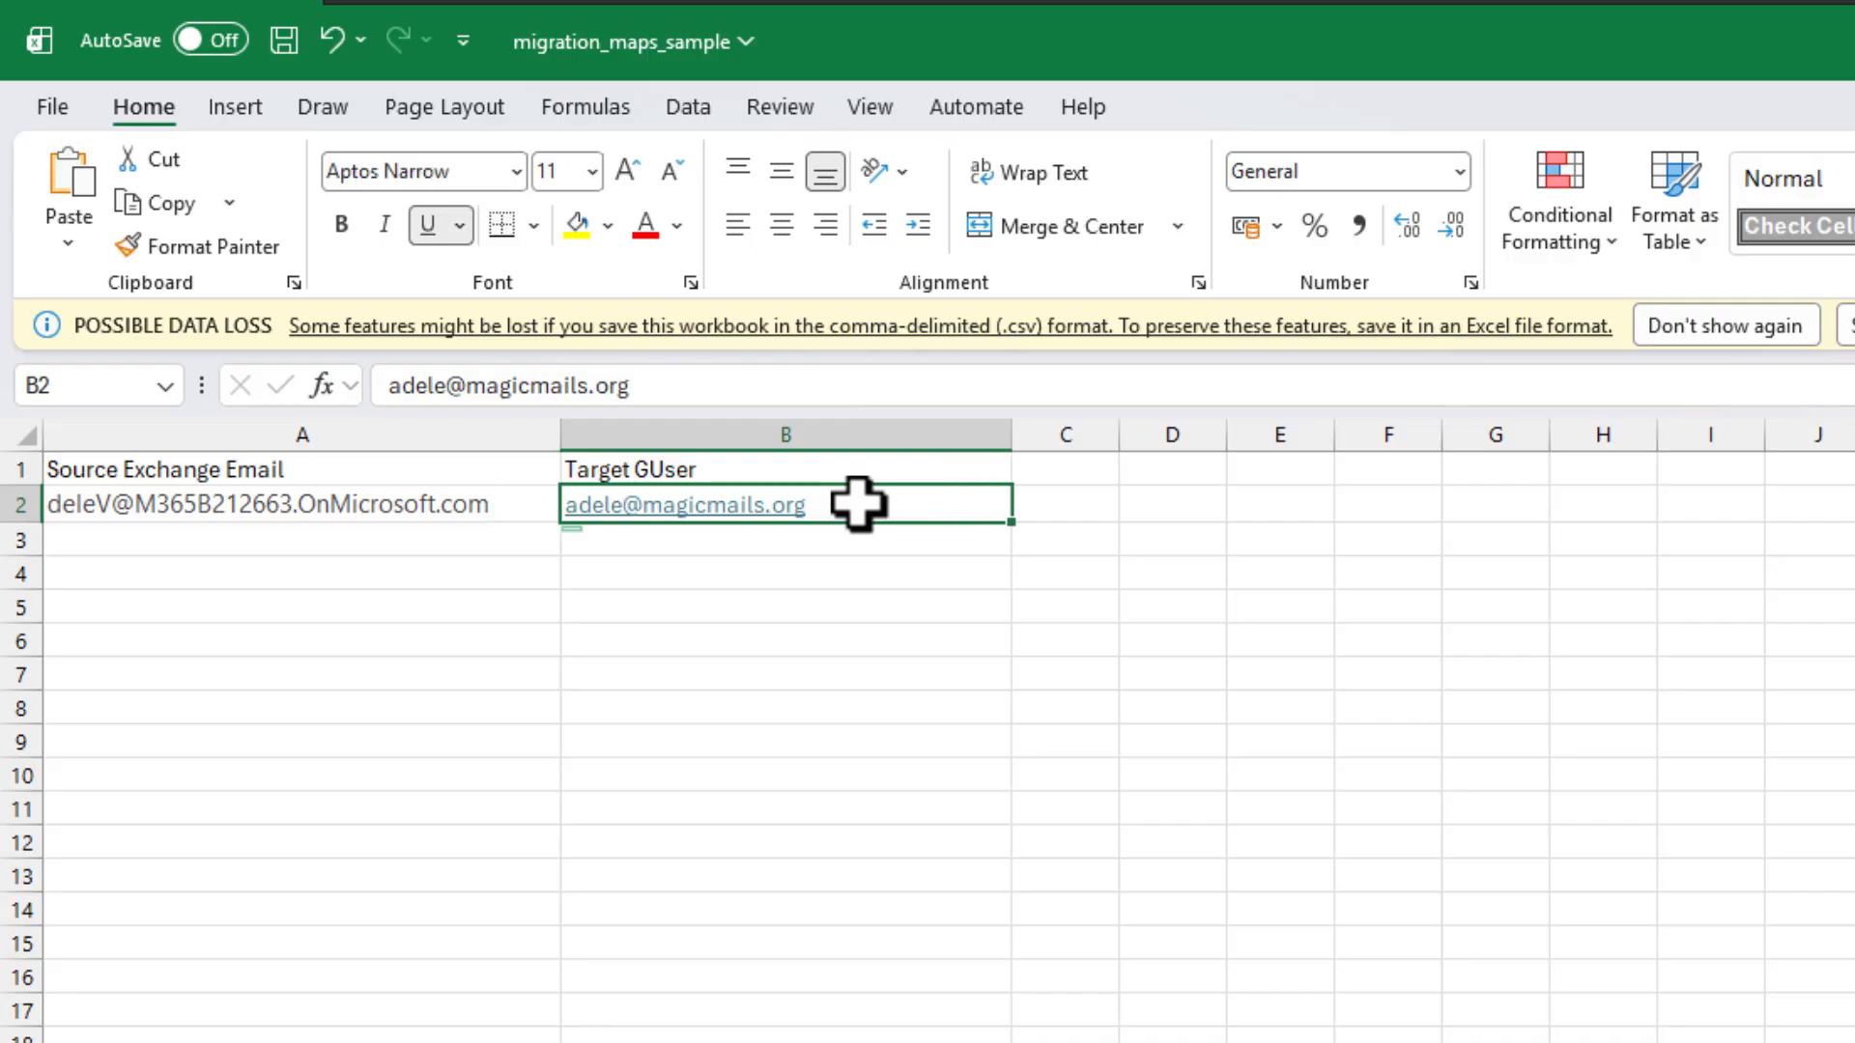
{"action": "left_click", "coordinate": [55, 503]}
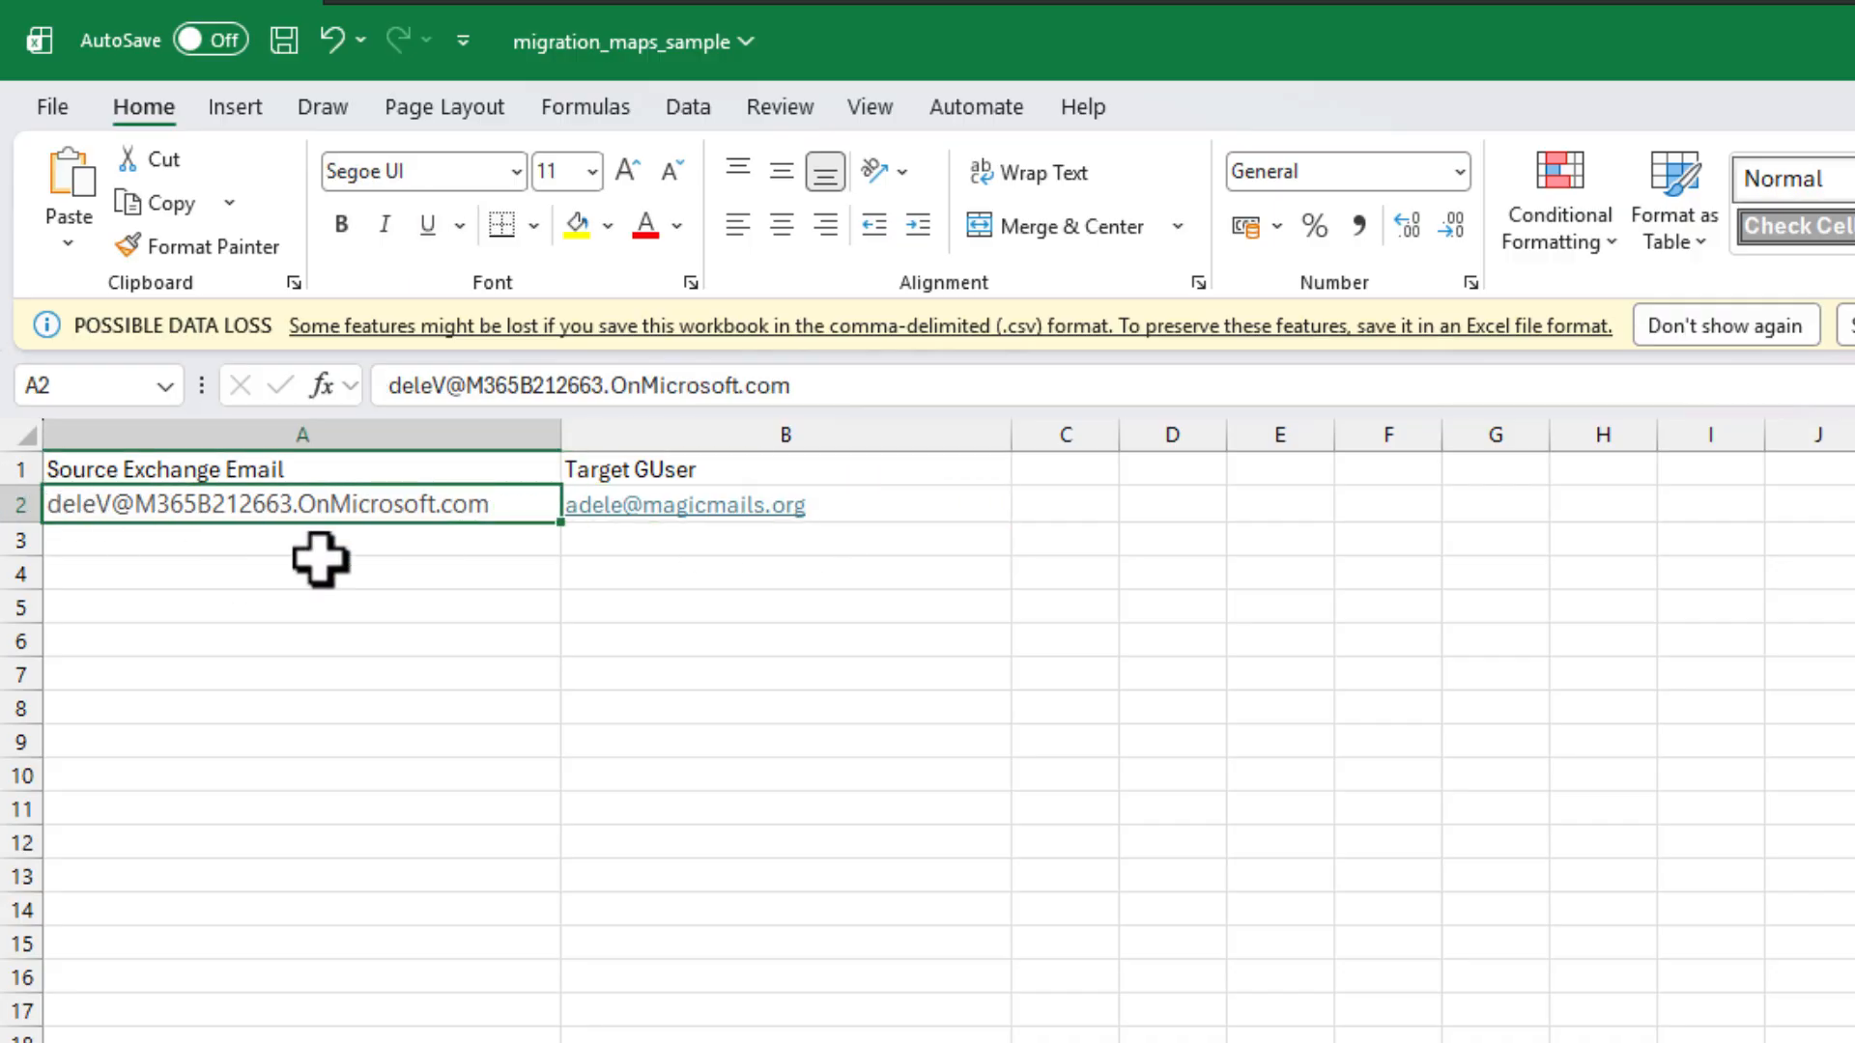
{"action": "double_click", "coordinate": [159, 512]}
{"action": "type", "text": "a"}
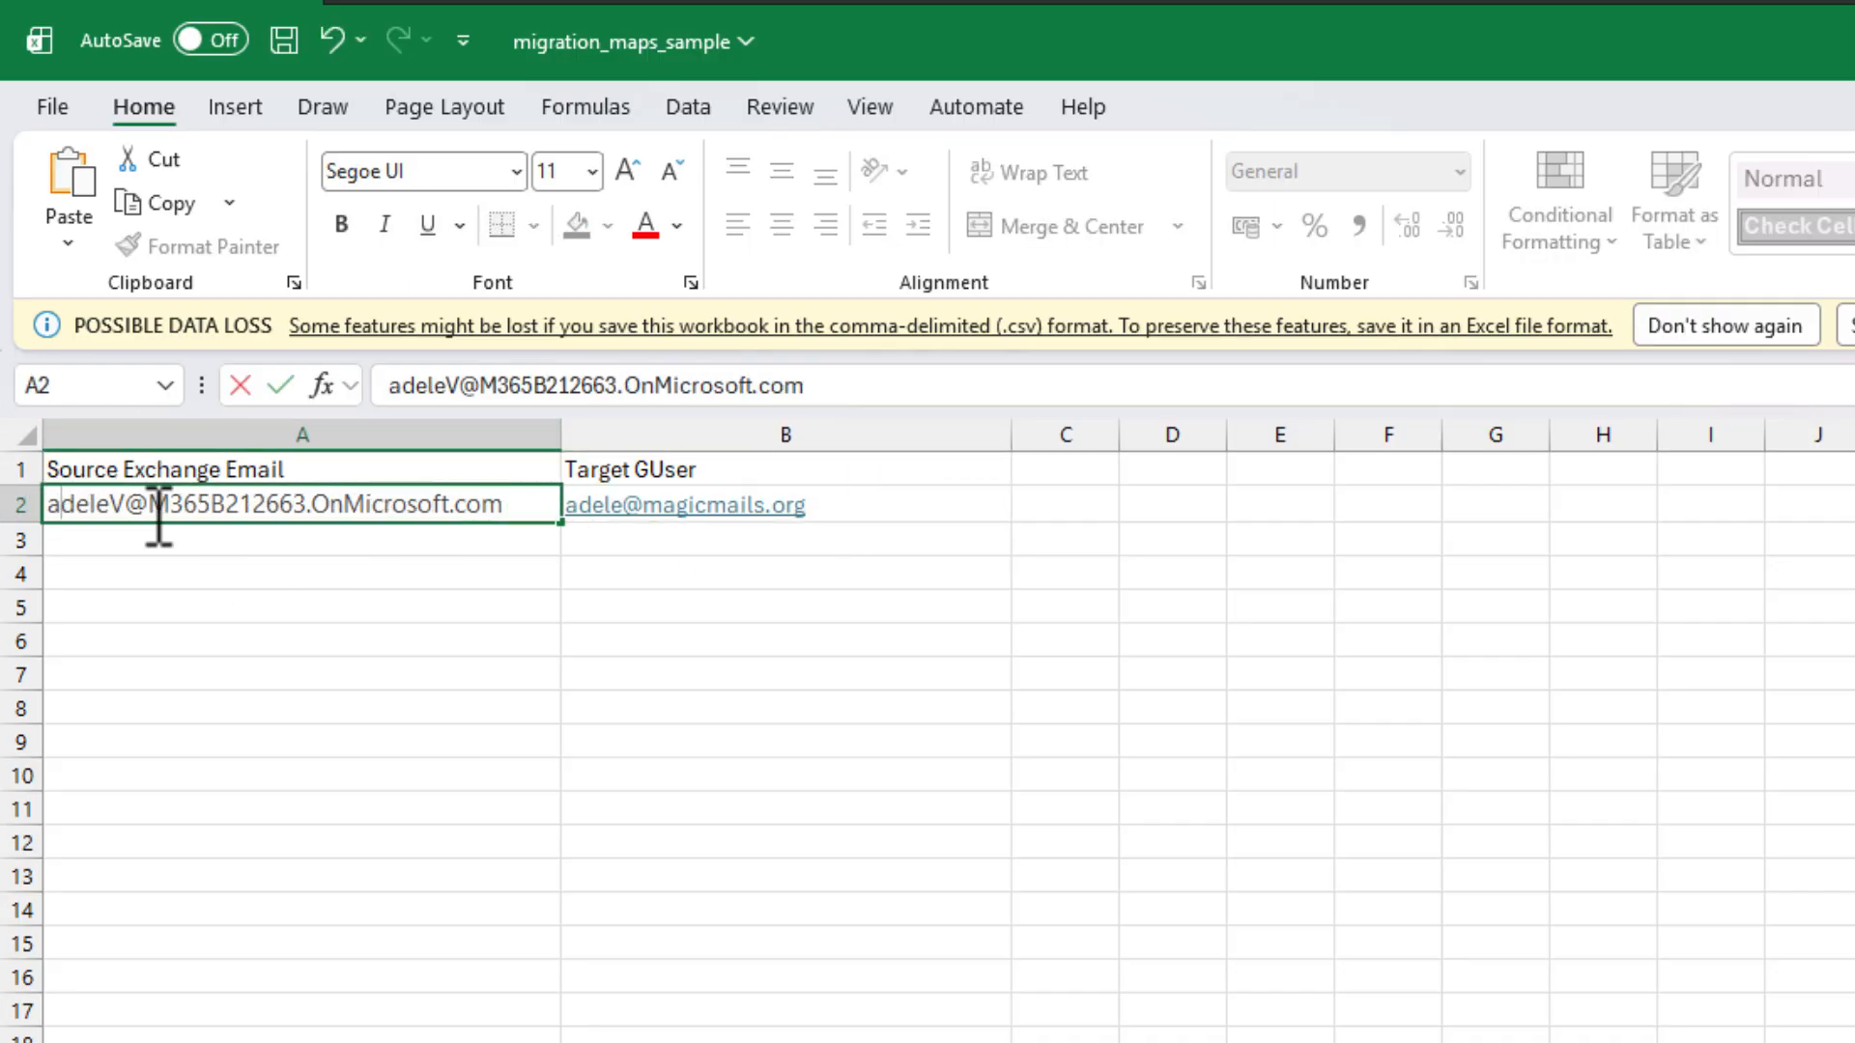
{"action": "left_click", "coordinate": [278, 607]}
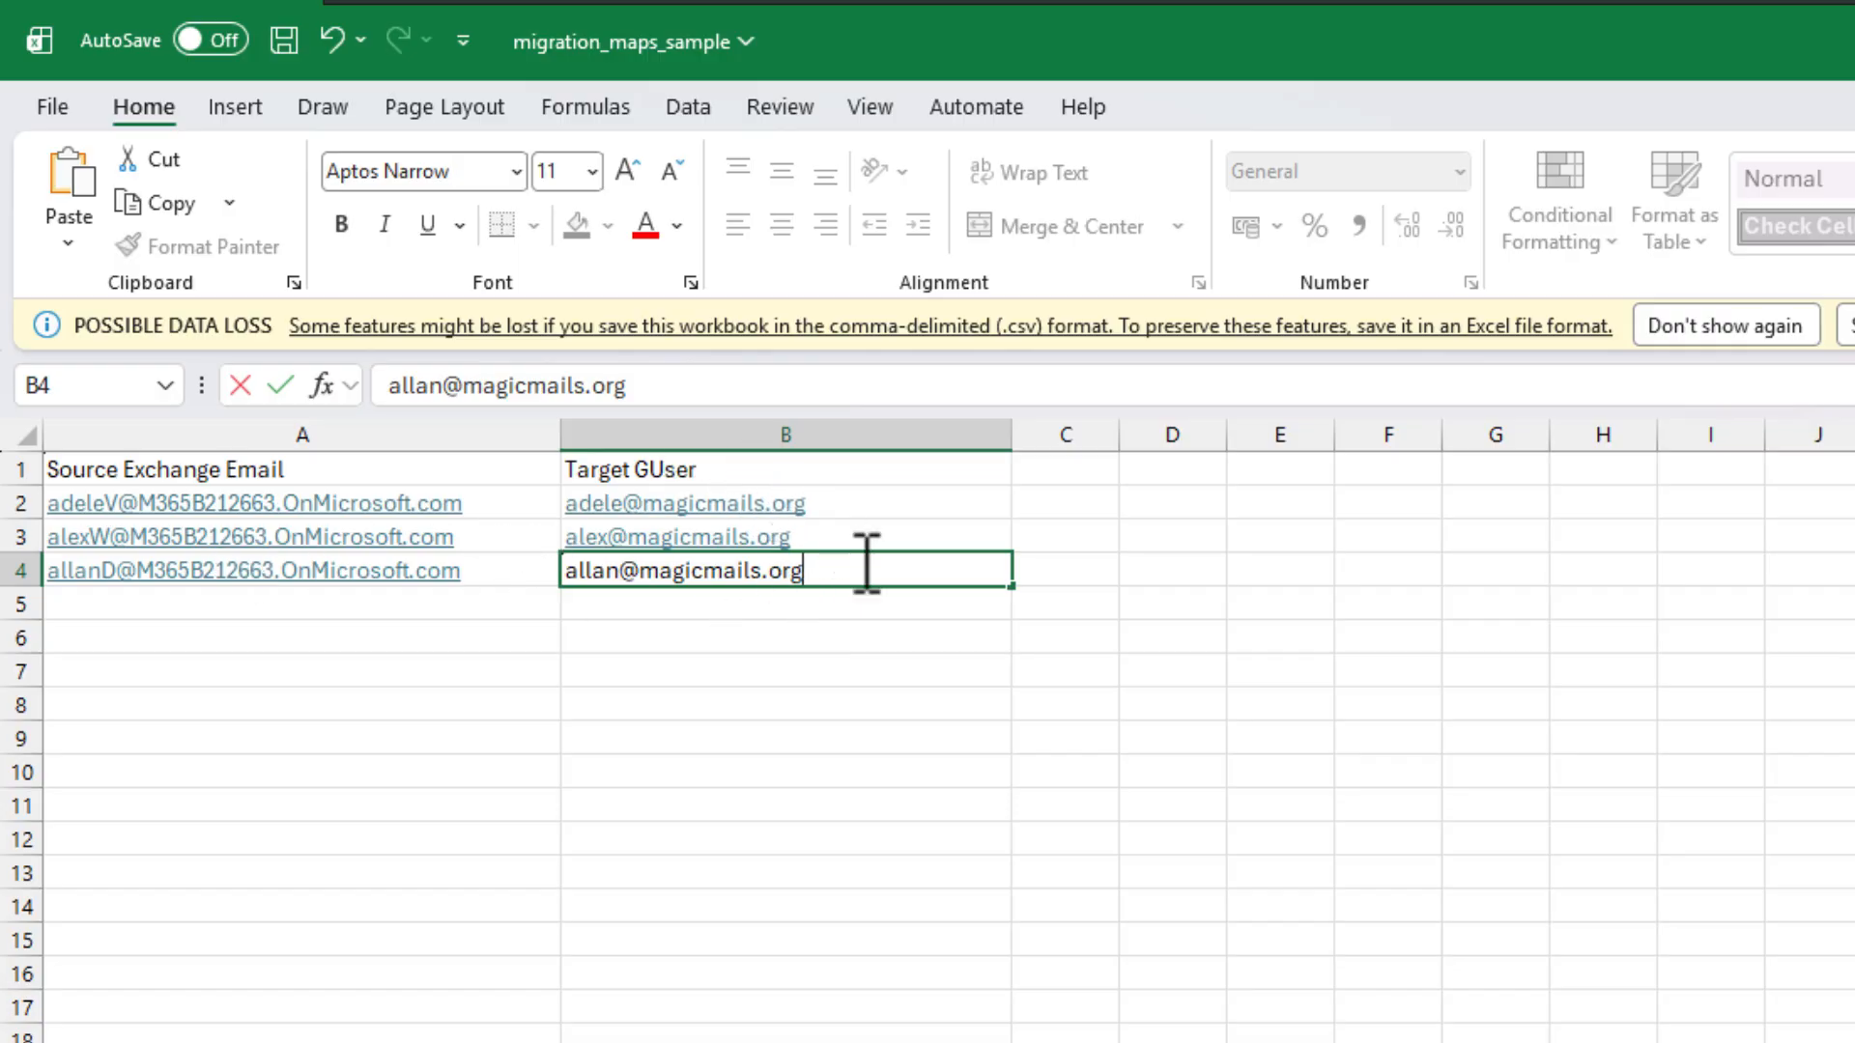
- Complete rows 3 and 4 with the other two users' source and target email addresses, and close the saved migration map
{"action": "left_click", "coordinate": [942, 732]}
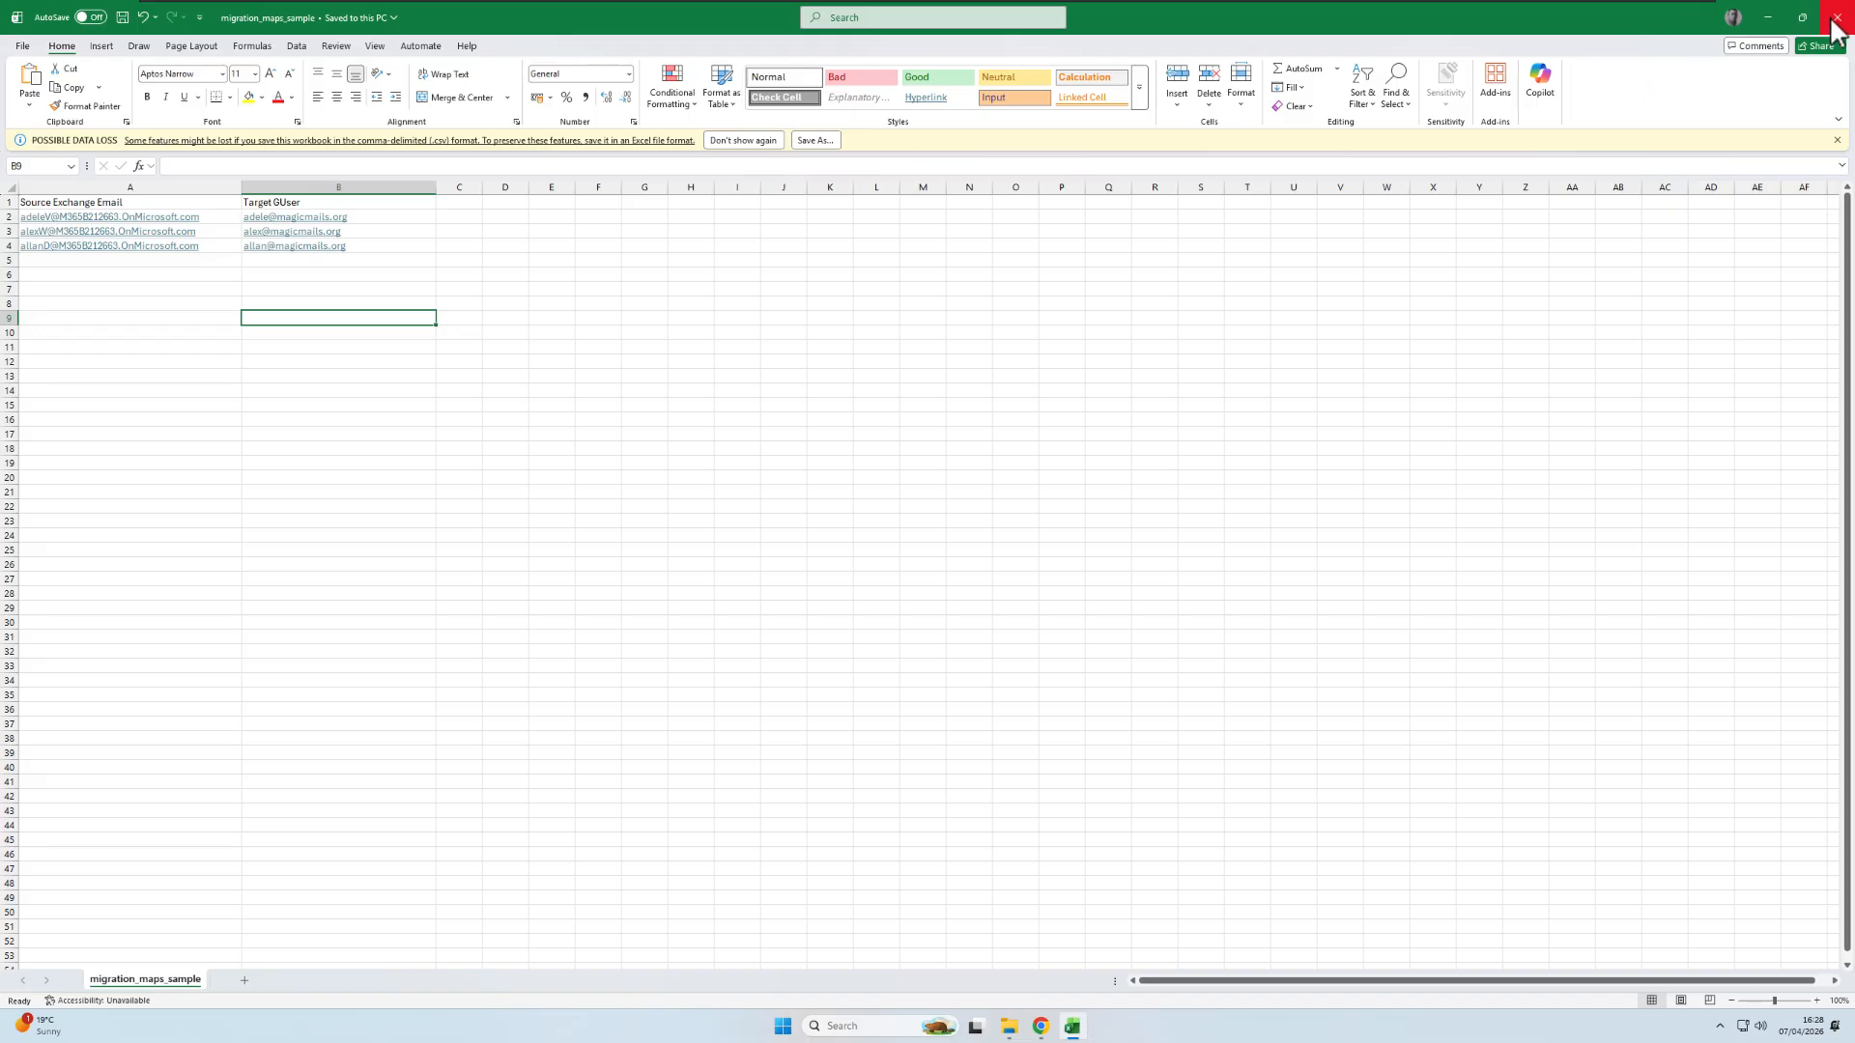
{"action": "left_click", "coordinate": [1829, 18]}
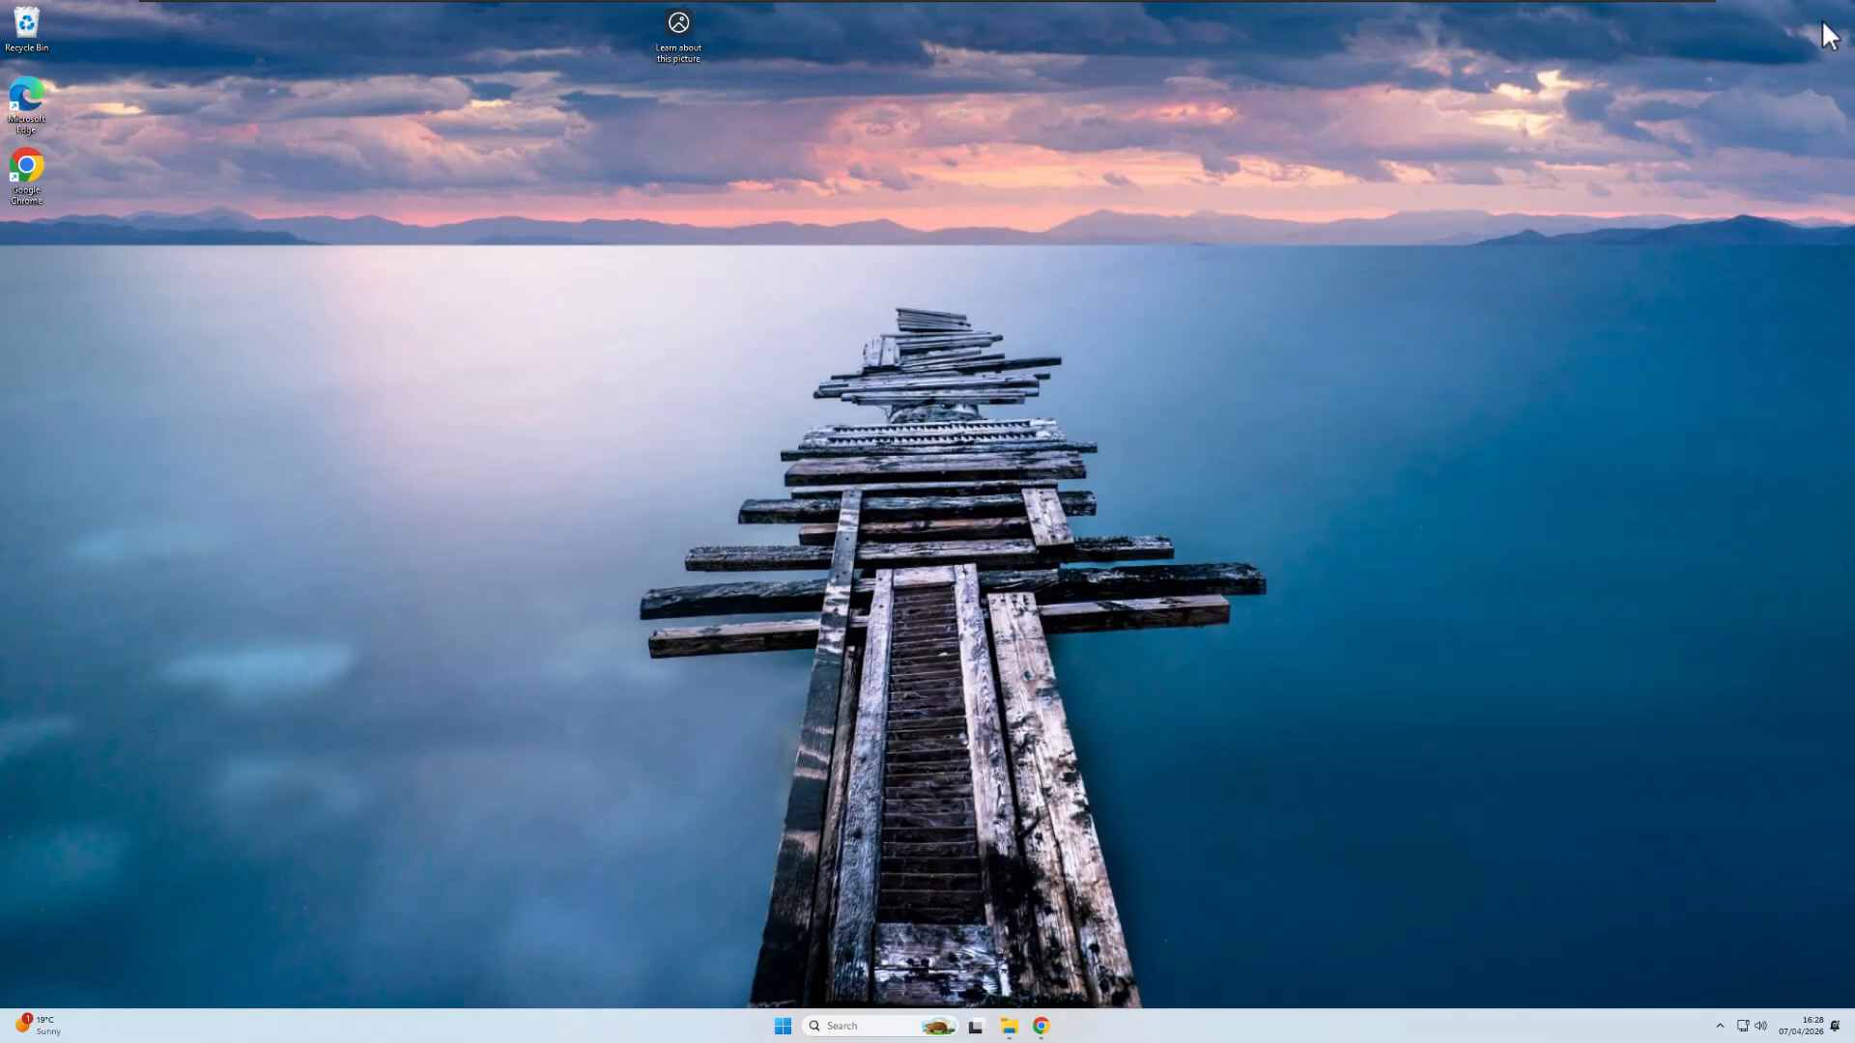
- Switch to Chrome and upload migration_maps_sample.csv as the user list in Step 2 of the Exchange Online migration
{"action": "mouse_move", "coordinate": [1063, 1031]}
{"action": "left_click", "coordinate": [986, 977]}
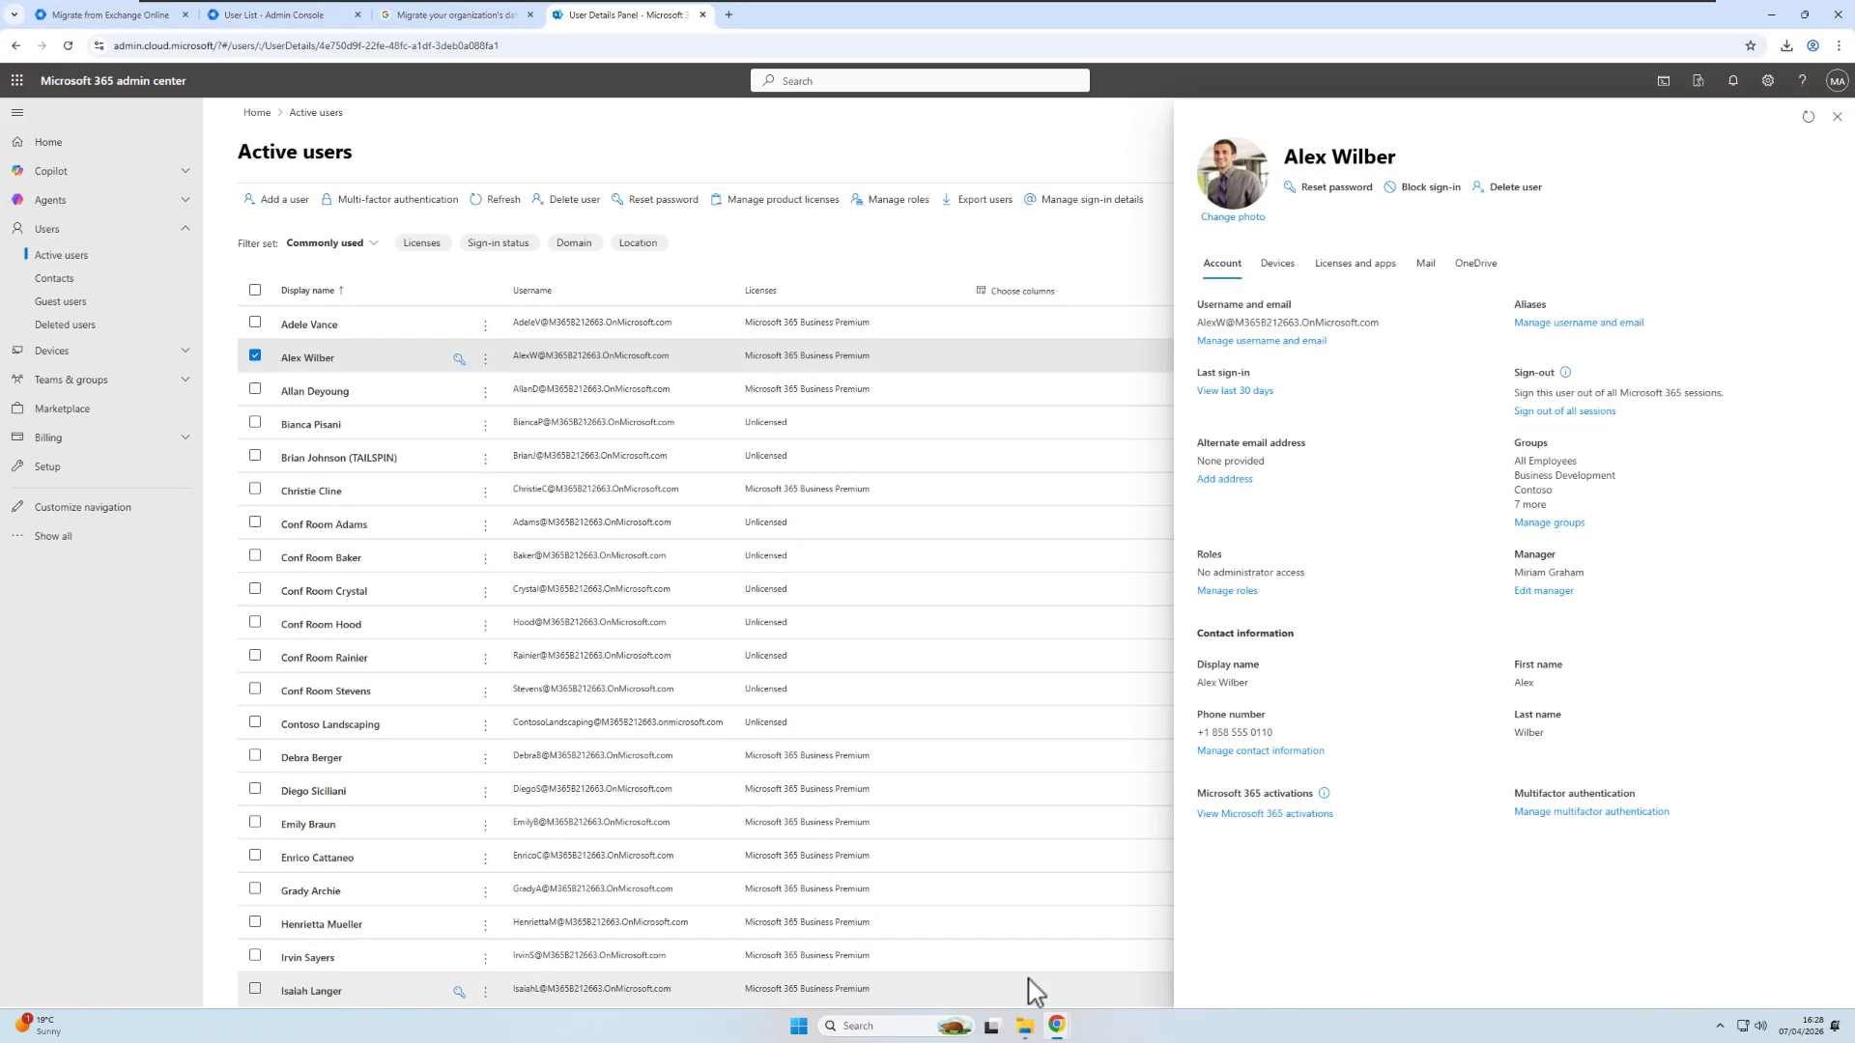
{"action": "left_click", "coordinate": [136, 15]}
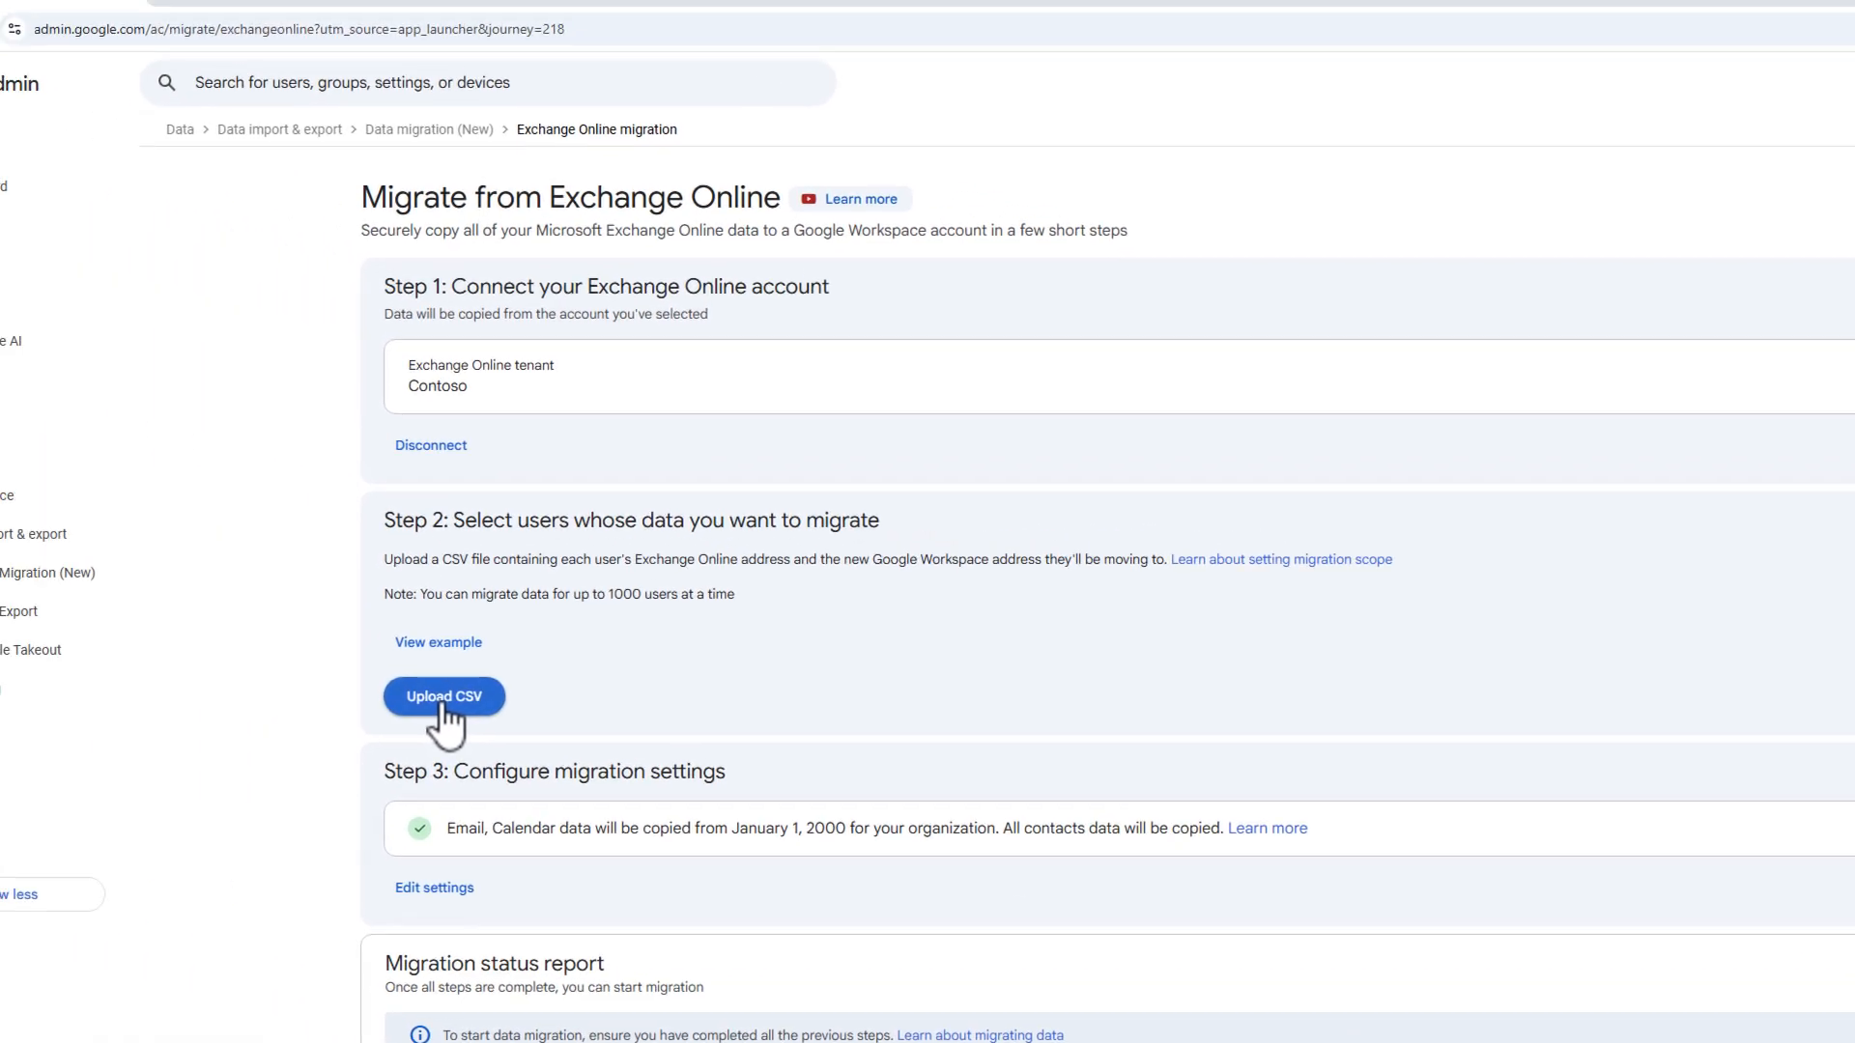
{"action": "left_click", "coordinate": [145, 618]}
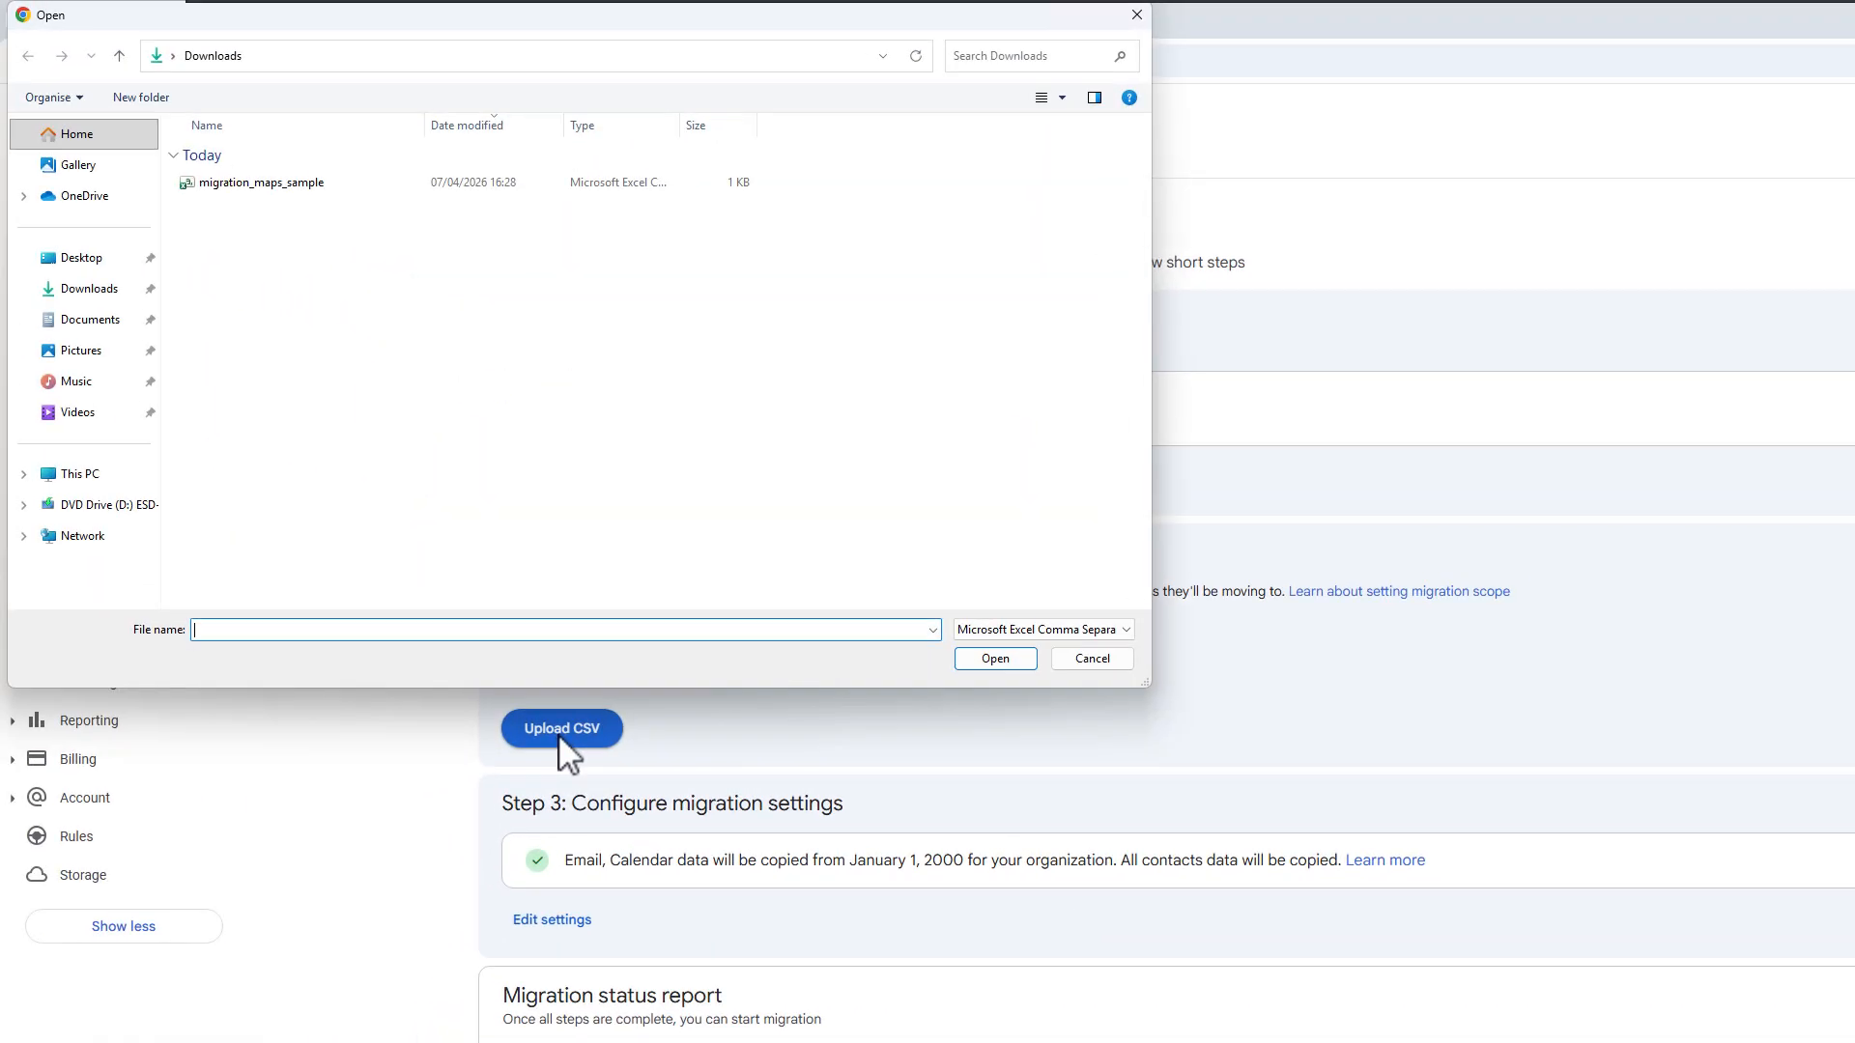
{"action": "left_click", "coordinate": [259, 185]}
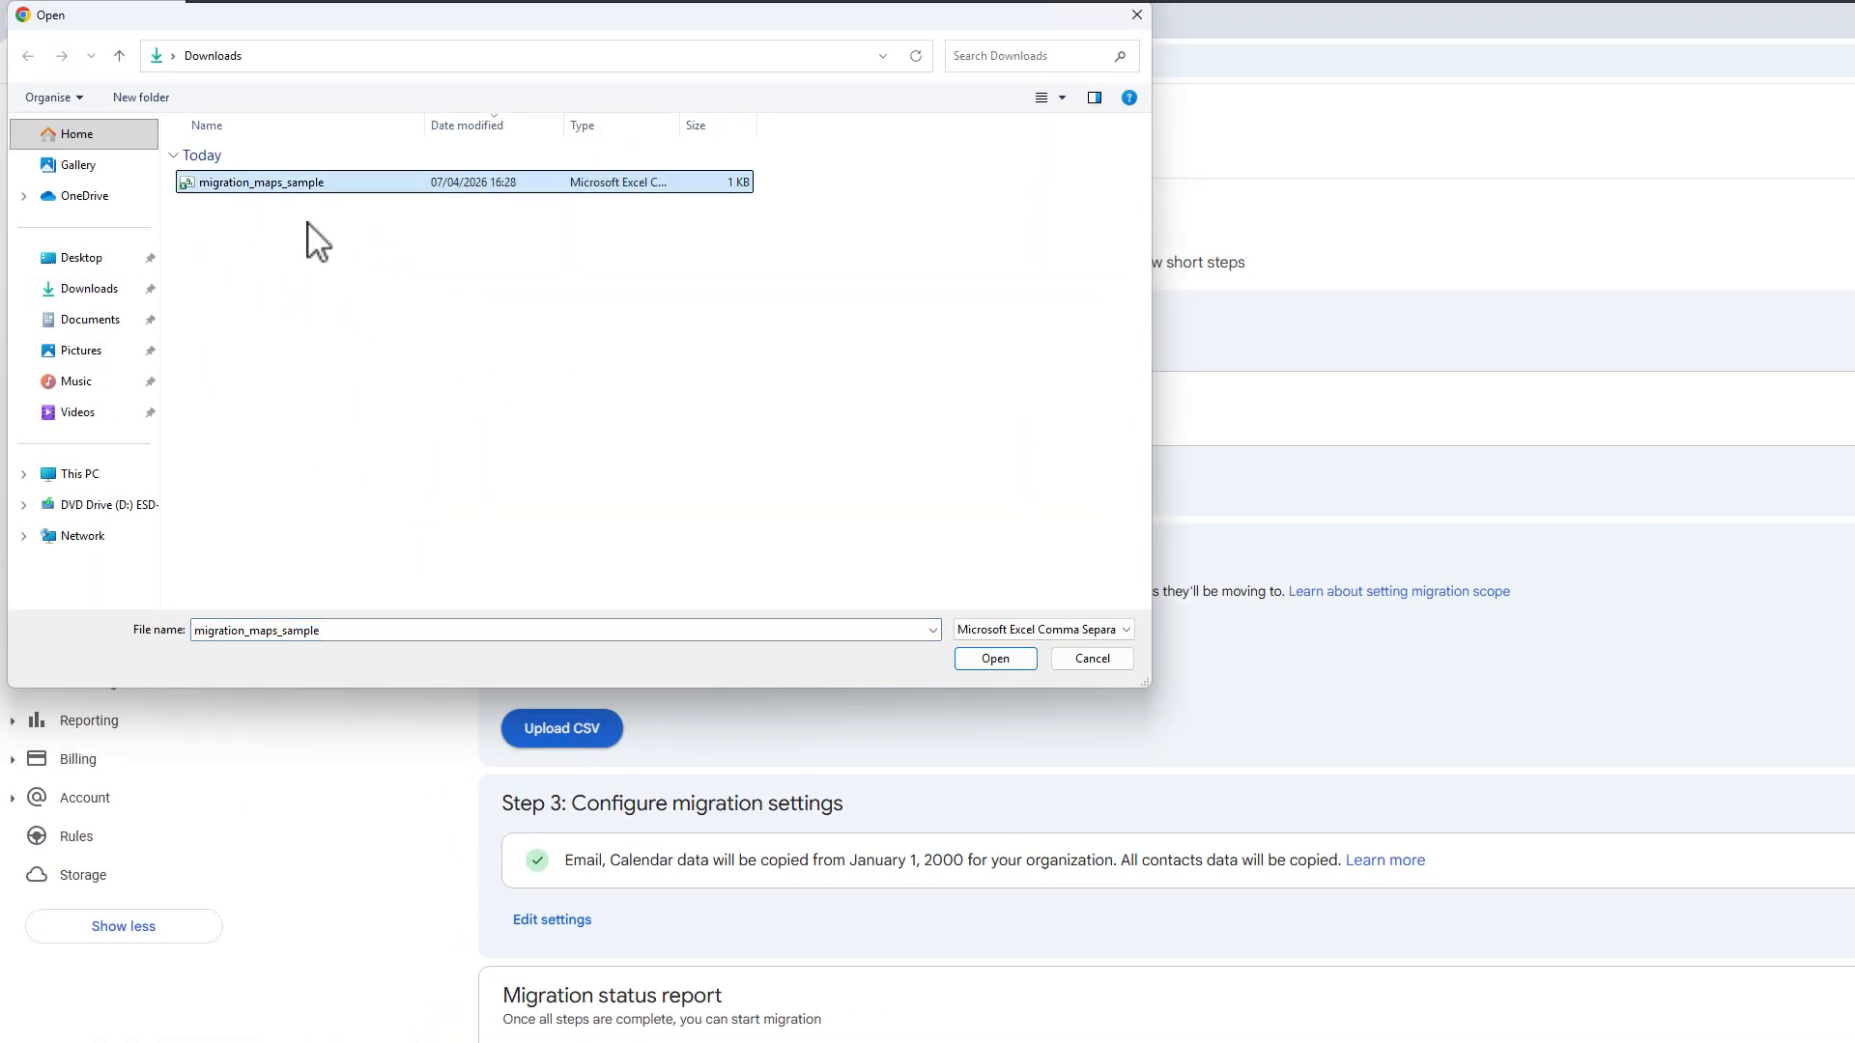
{"action": "left_click", "coordinate": [995, 658]}
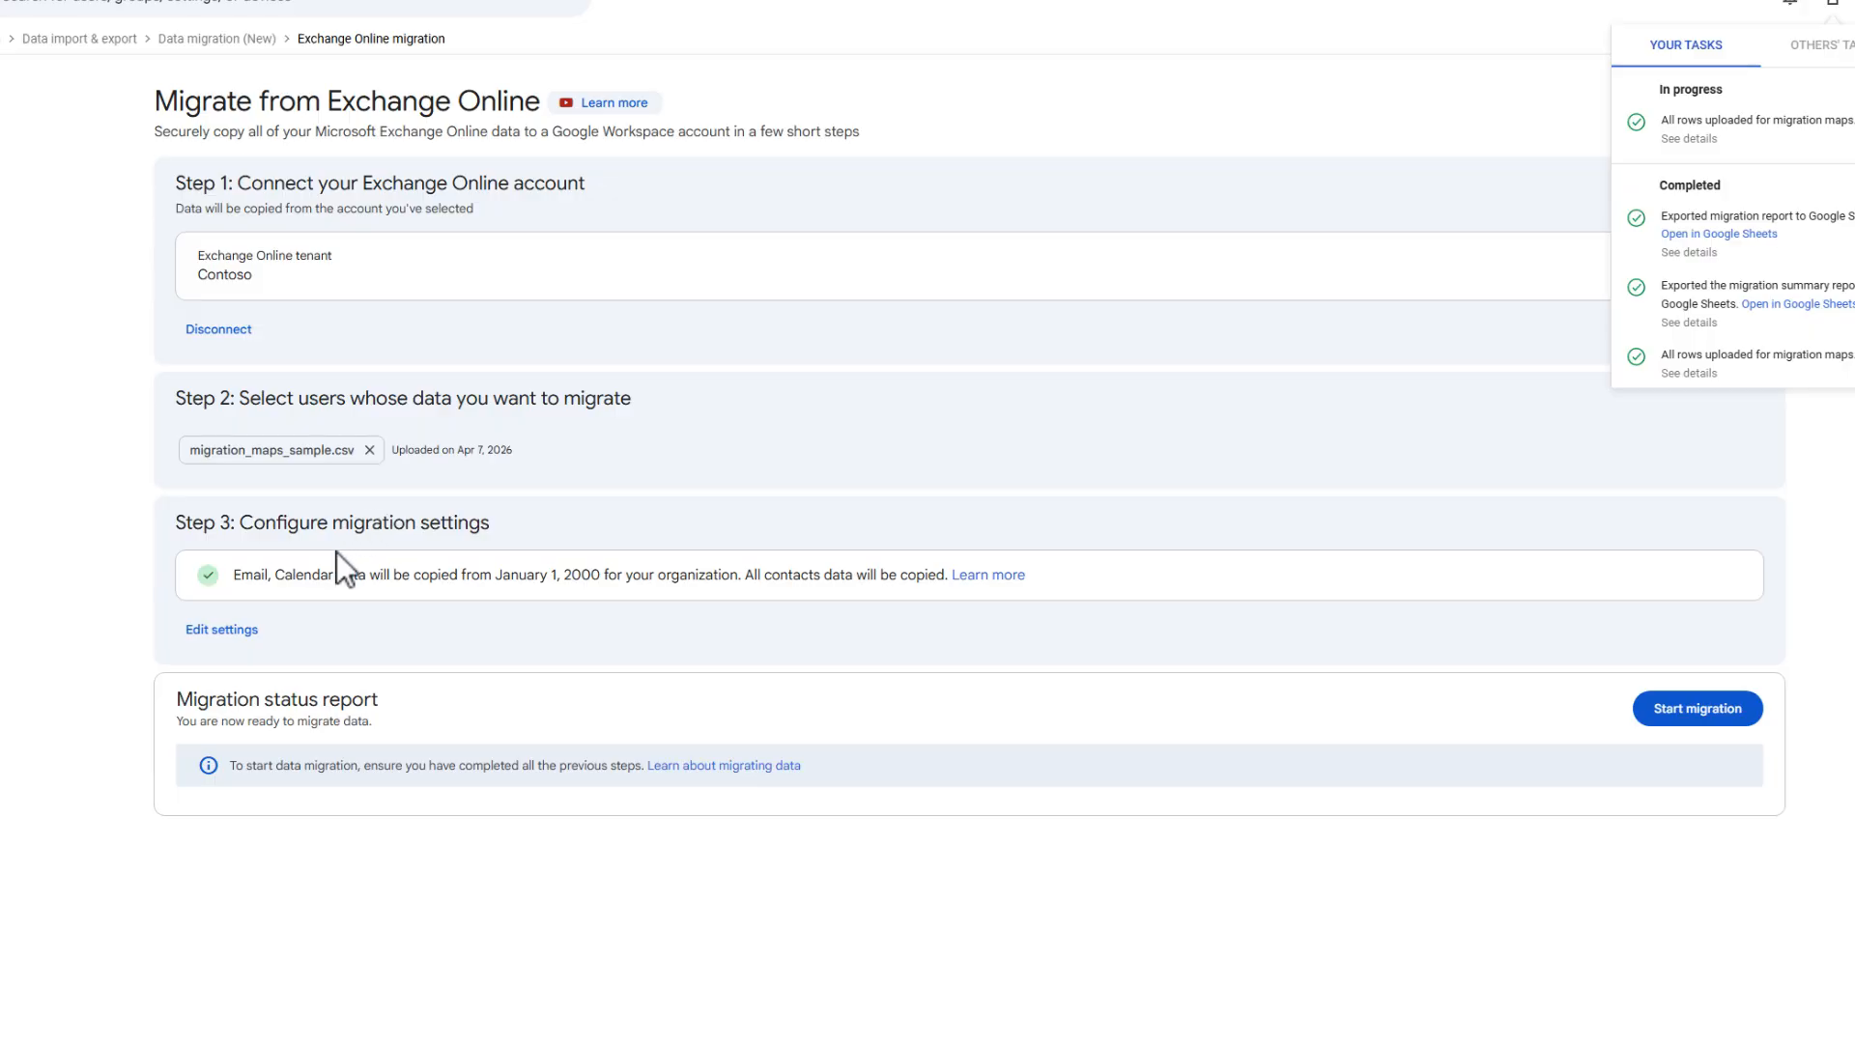
- Open the Step 3 migration settings for editing and view the start date calendar without choosing another date
{"action": "left_click", "coordinate": [242, 630]}
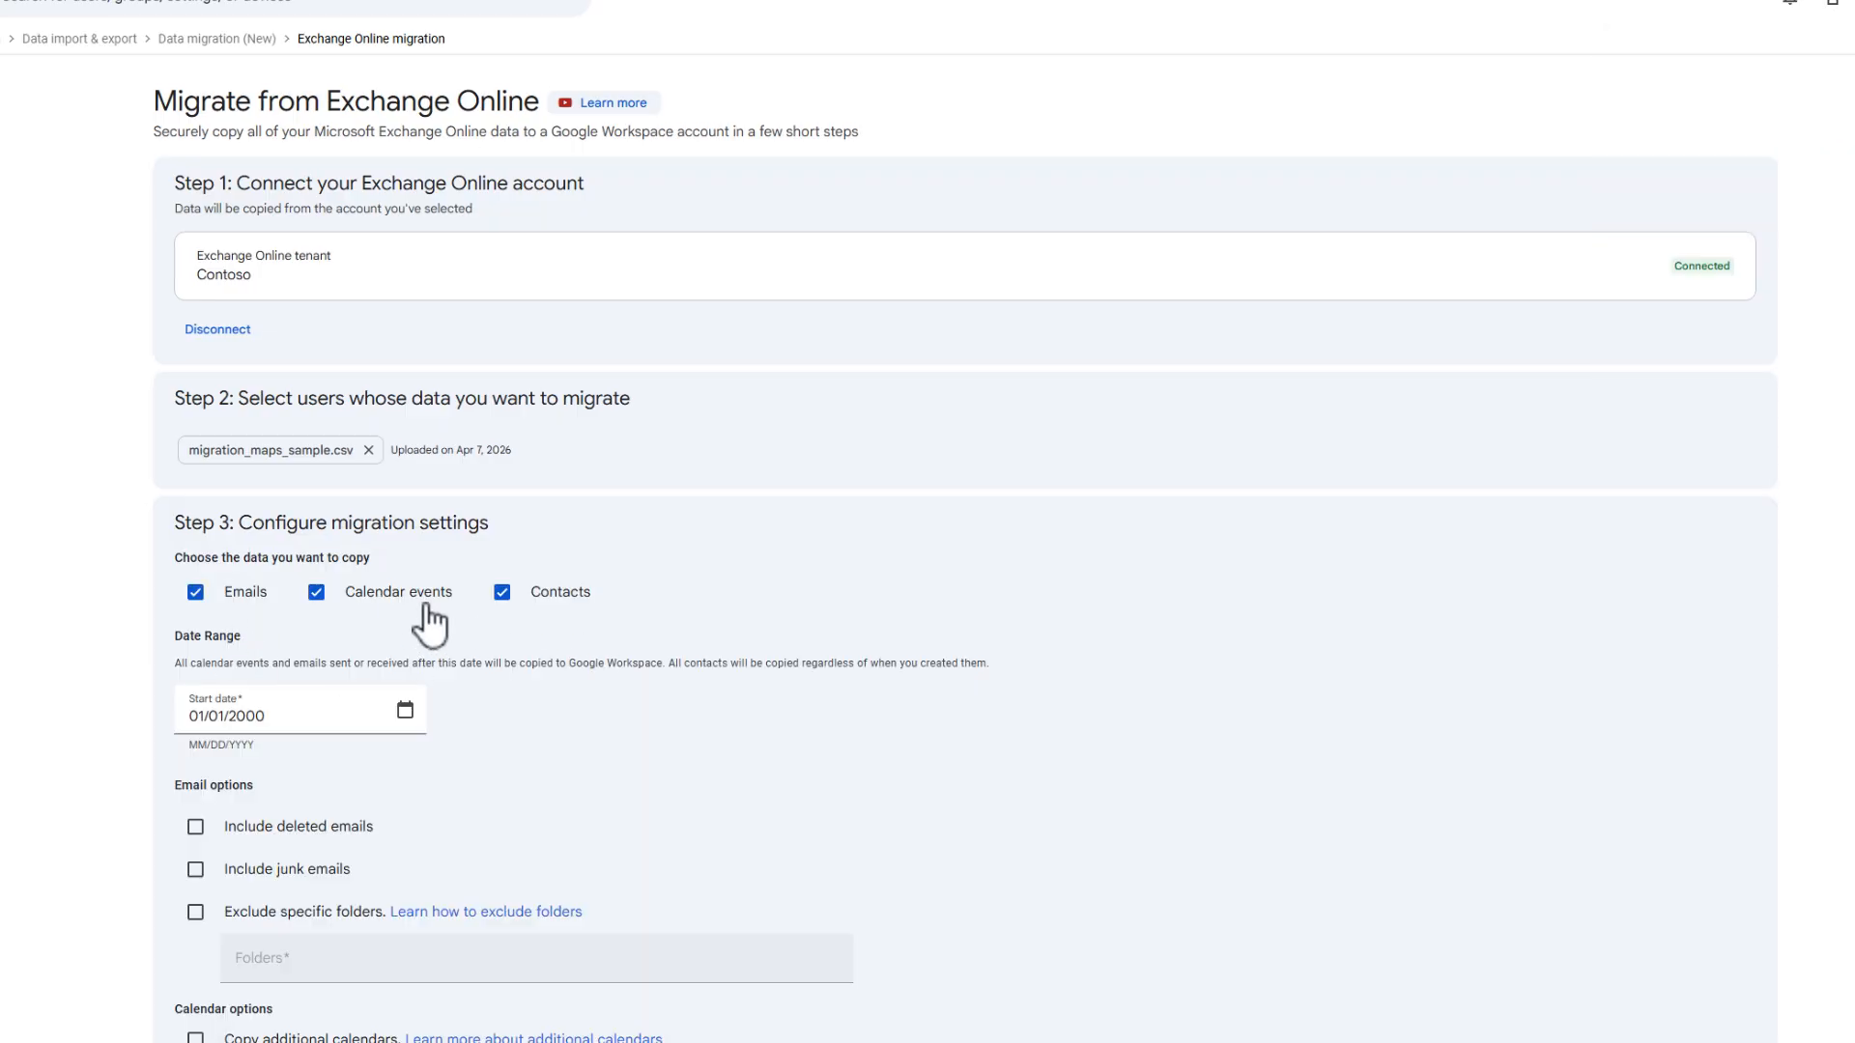
{"action": "scroll", "coordinate": [410, 614], "scroll_direction": "down", "scroll_amount": 2}
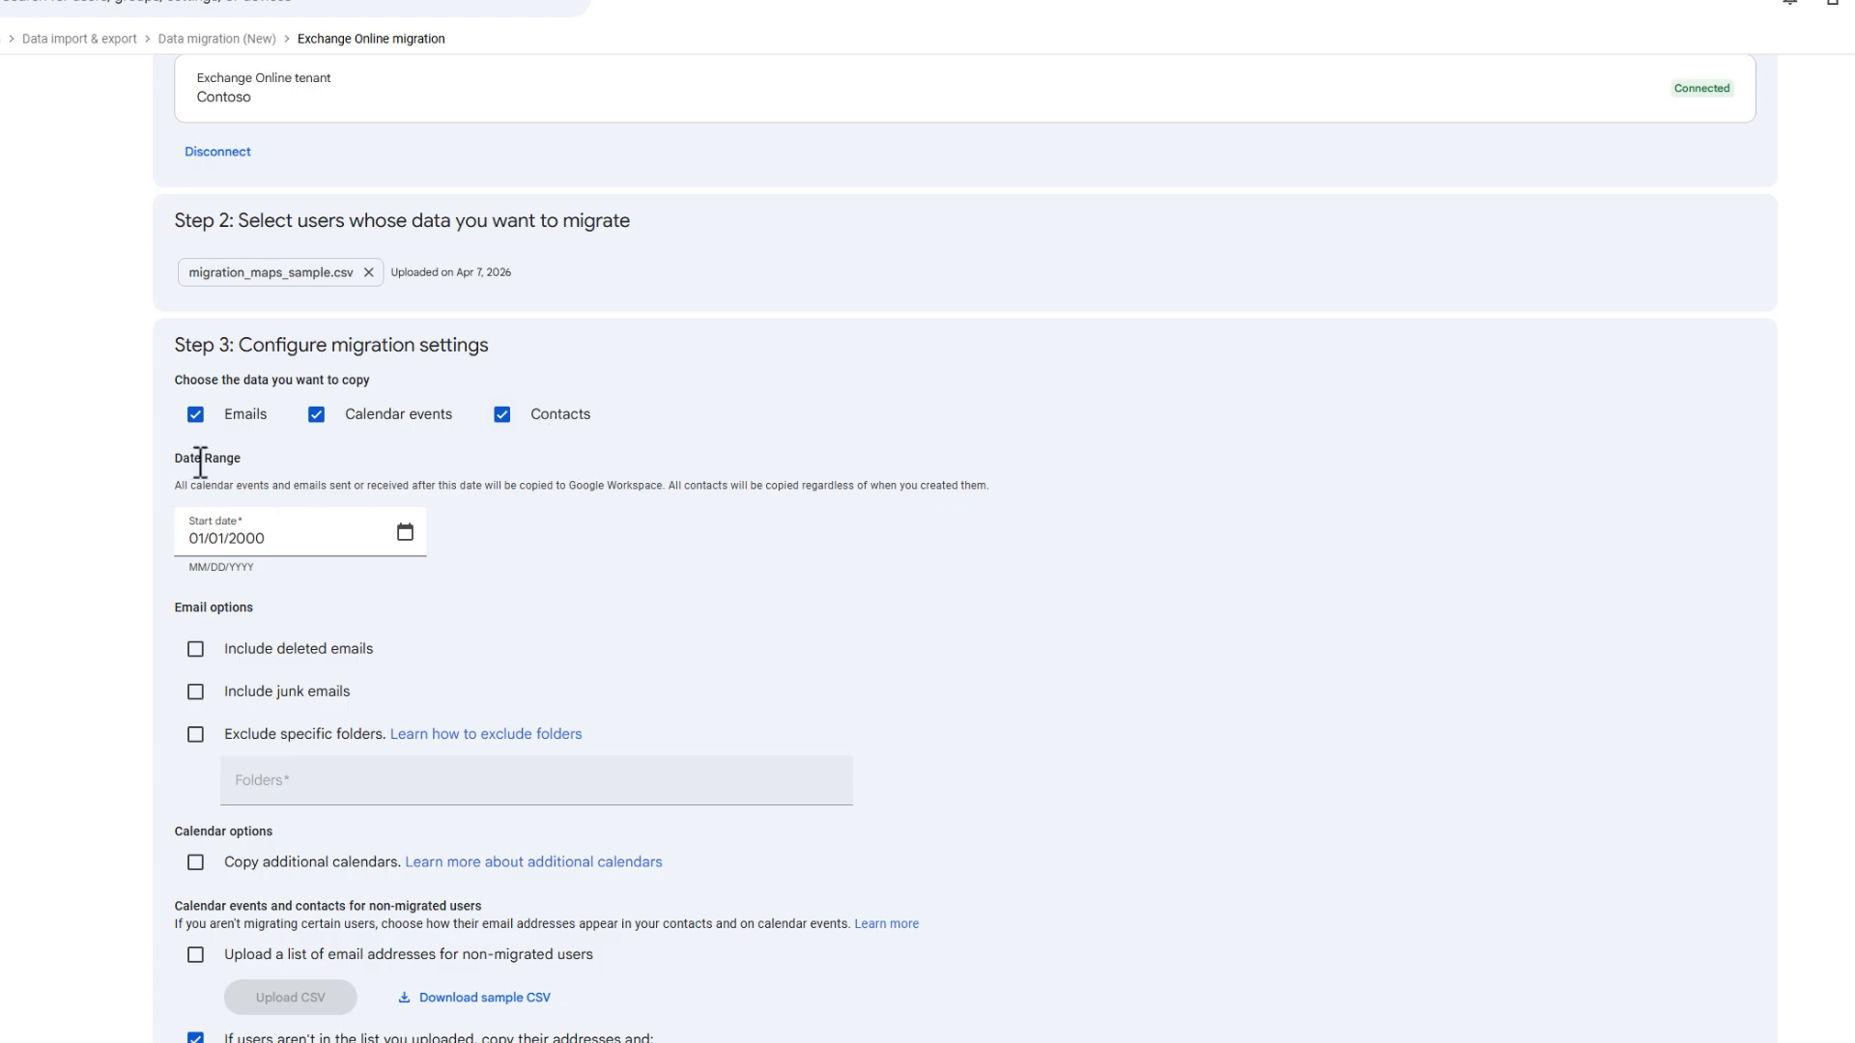
{"action": "left_click", "coordinate": [404, 532]}
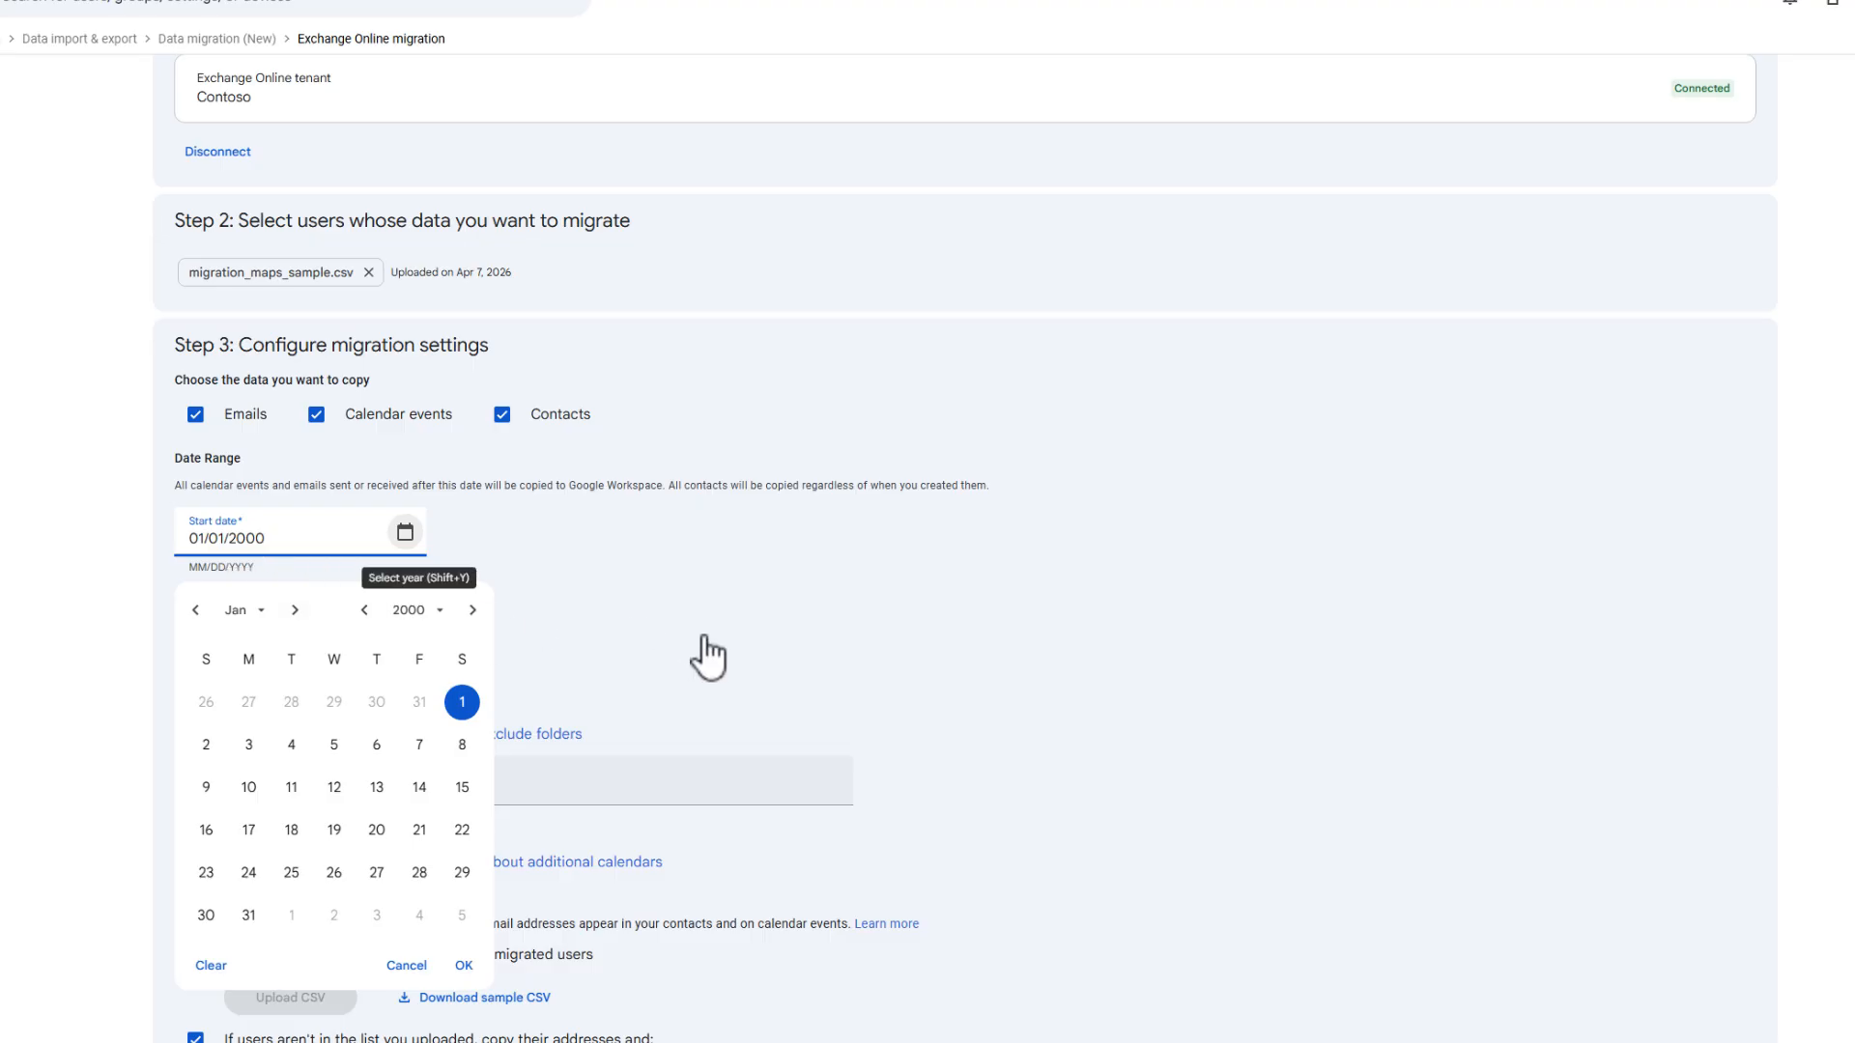
{"action": "left_click", "coordinate": [835, 633]}
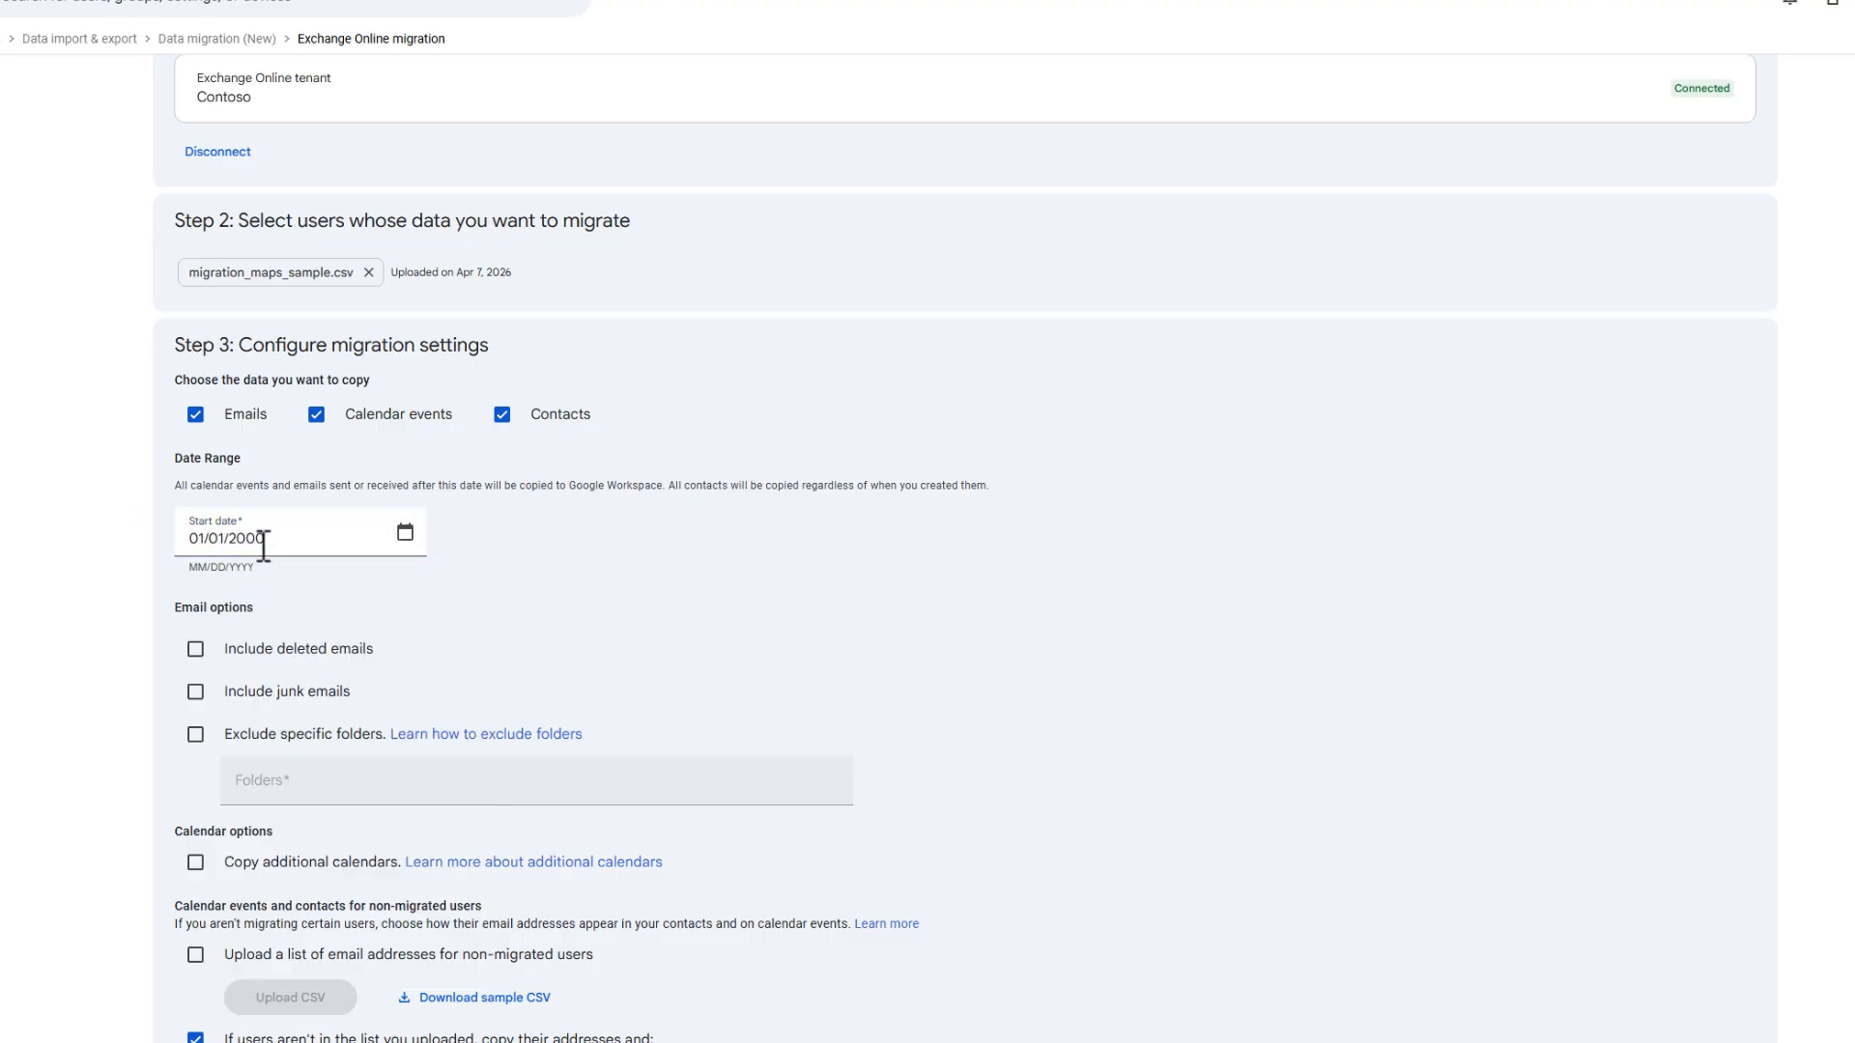
- Include deleted emails and junk emails in the migration's email options
{"action": "scroll", "coordinate": [552, 529], "scroll_direction": "down", "scroll_amount": 2}
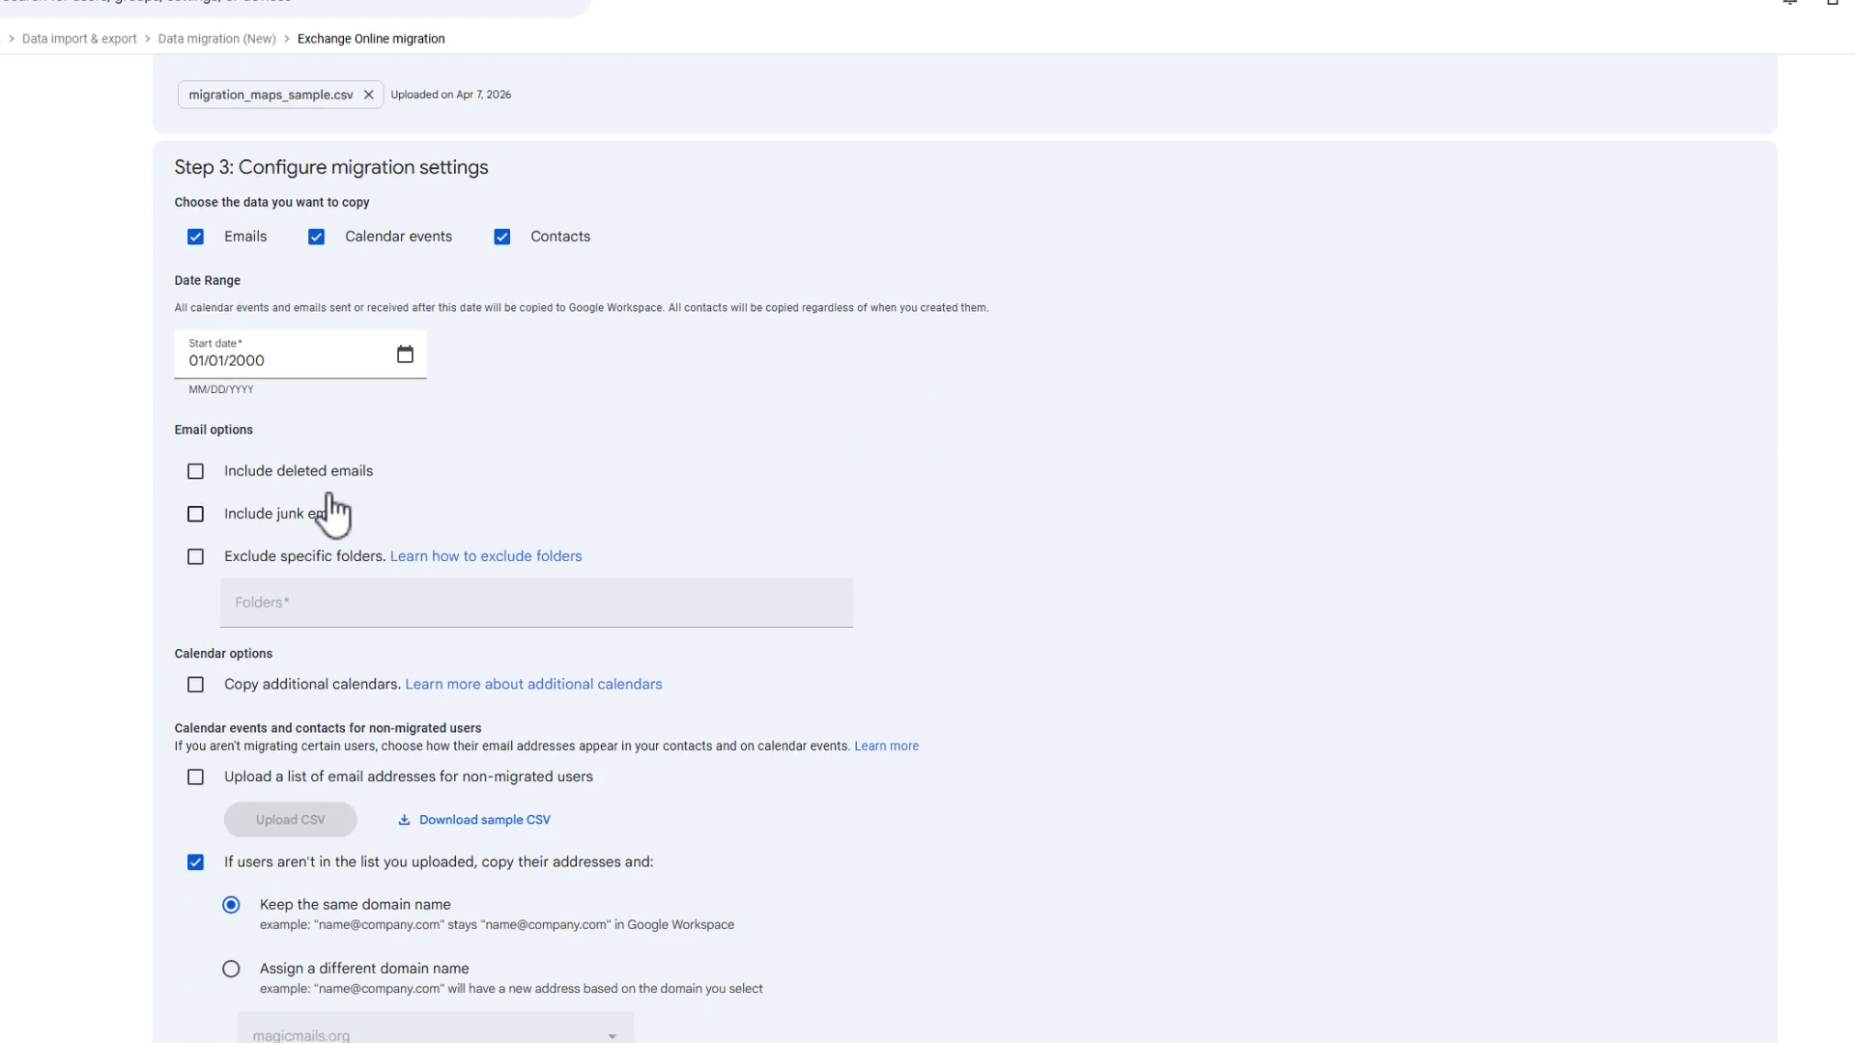
{"action": "scroll", "coordinate": [331, 512], "scroll_direction": "down", "scroll_amount": 1}
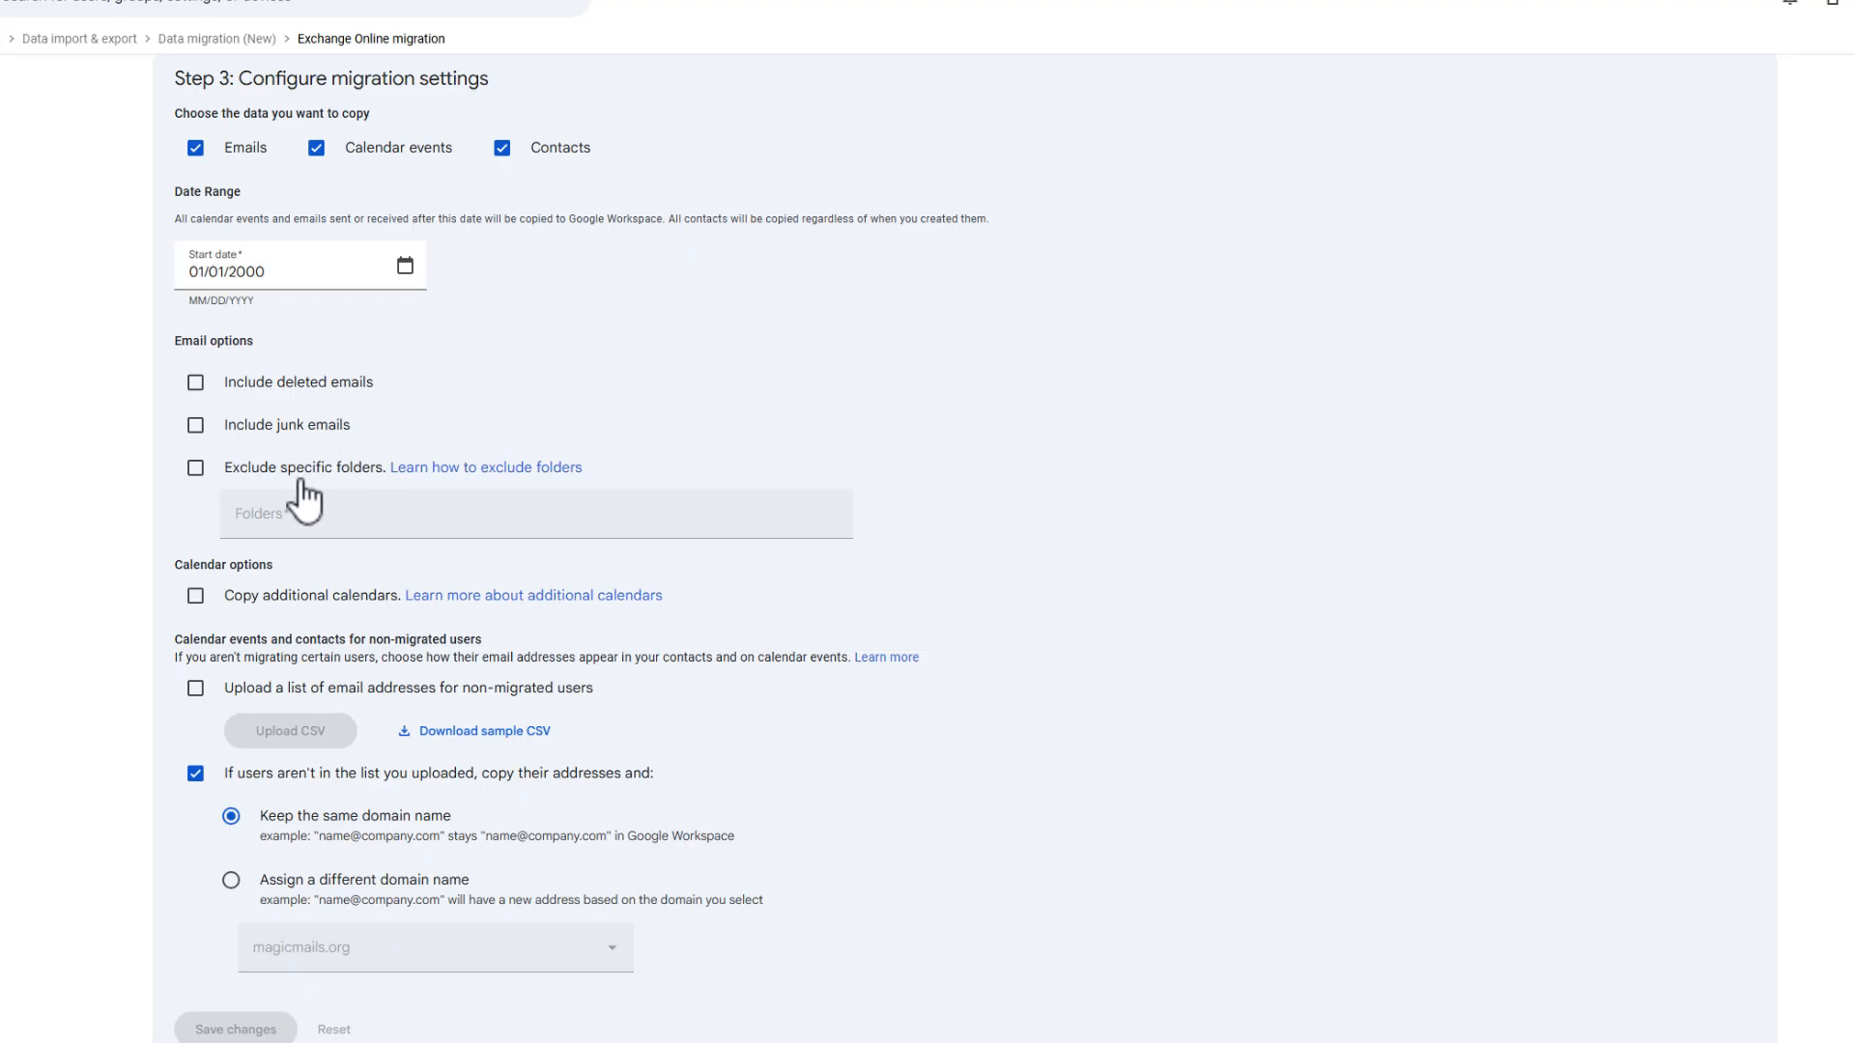
{"action": "left_click", "coordinate": [196, 425]}
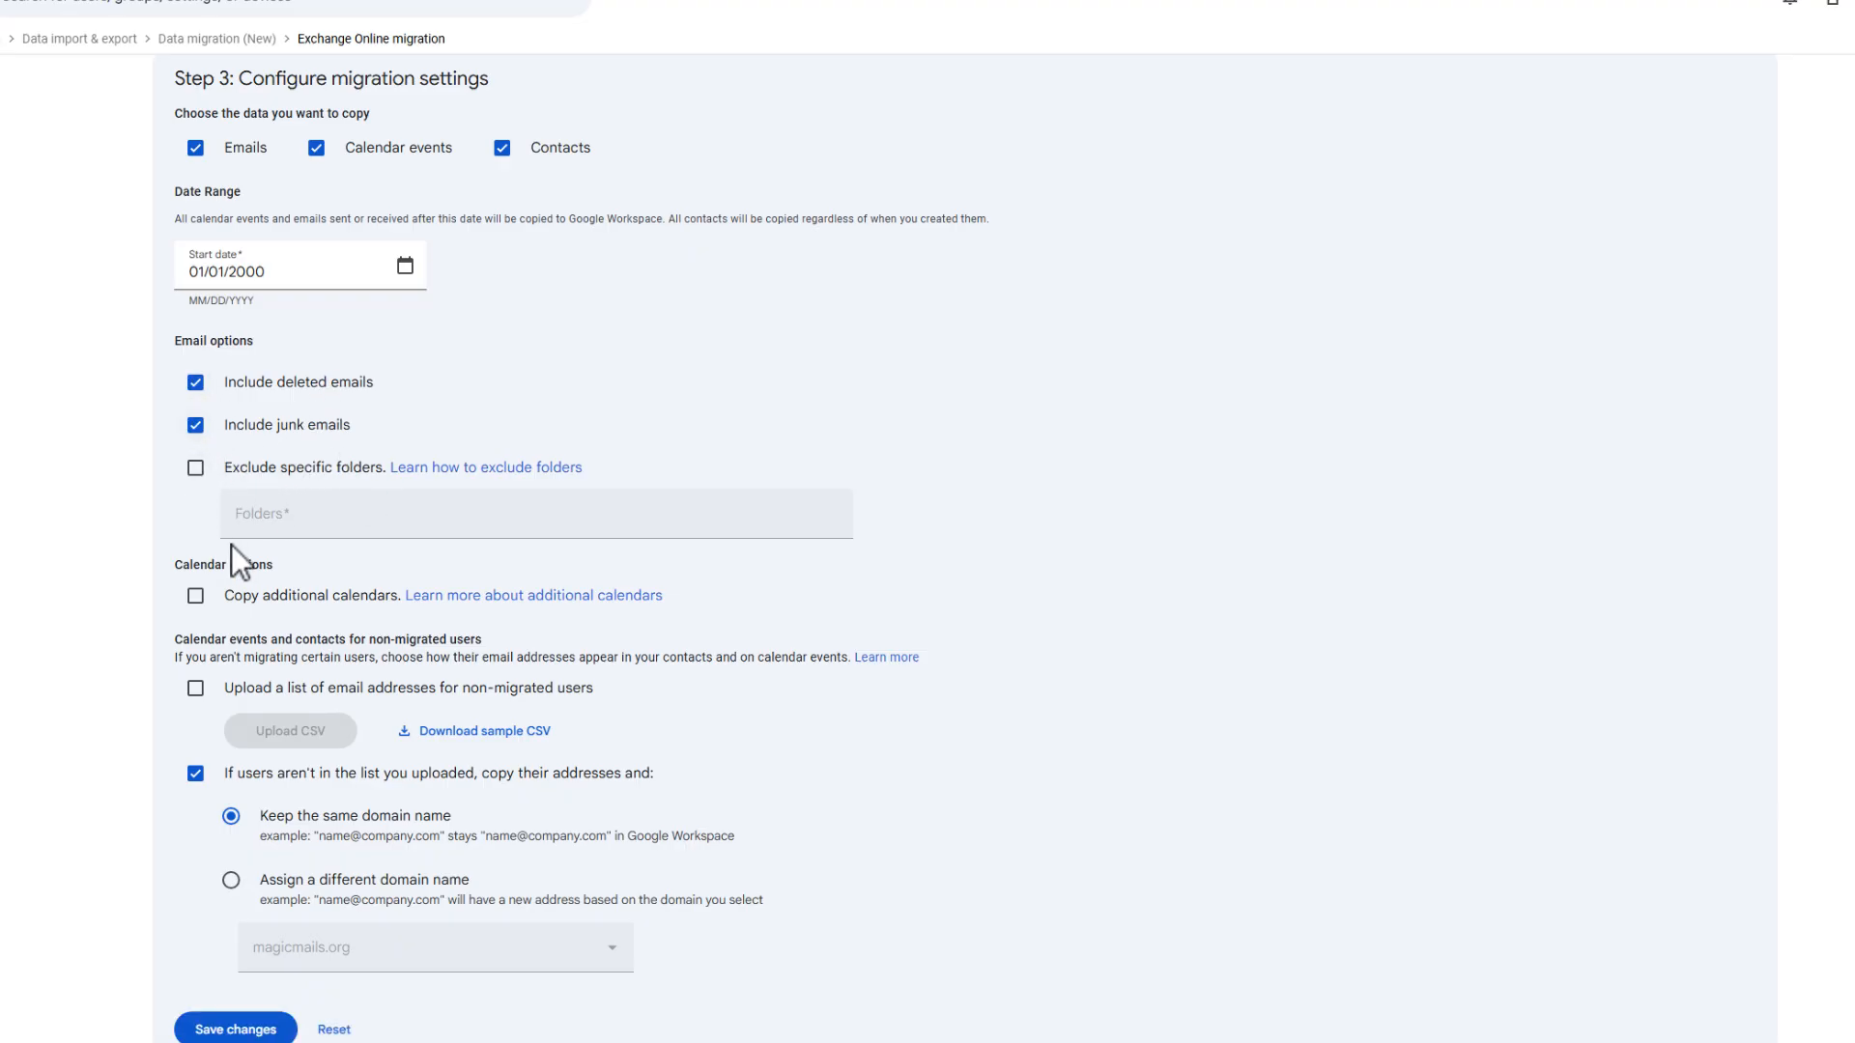
{"action": "left_click", "coordinate": [195, 425]}
{"action": "left_click", "coordinate": [196, 426]}
- Try excluding specific folders by entering "cars, water," and turn the folder exclusion off again
{"action": "left_click", "coordinate": [195, 468]}
{"action": "left_click", "coordinate": [302, 518]}
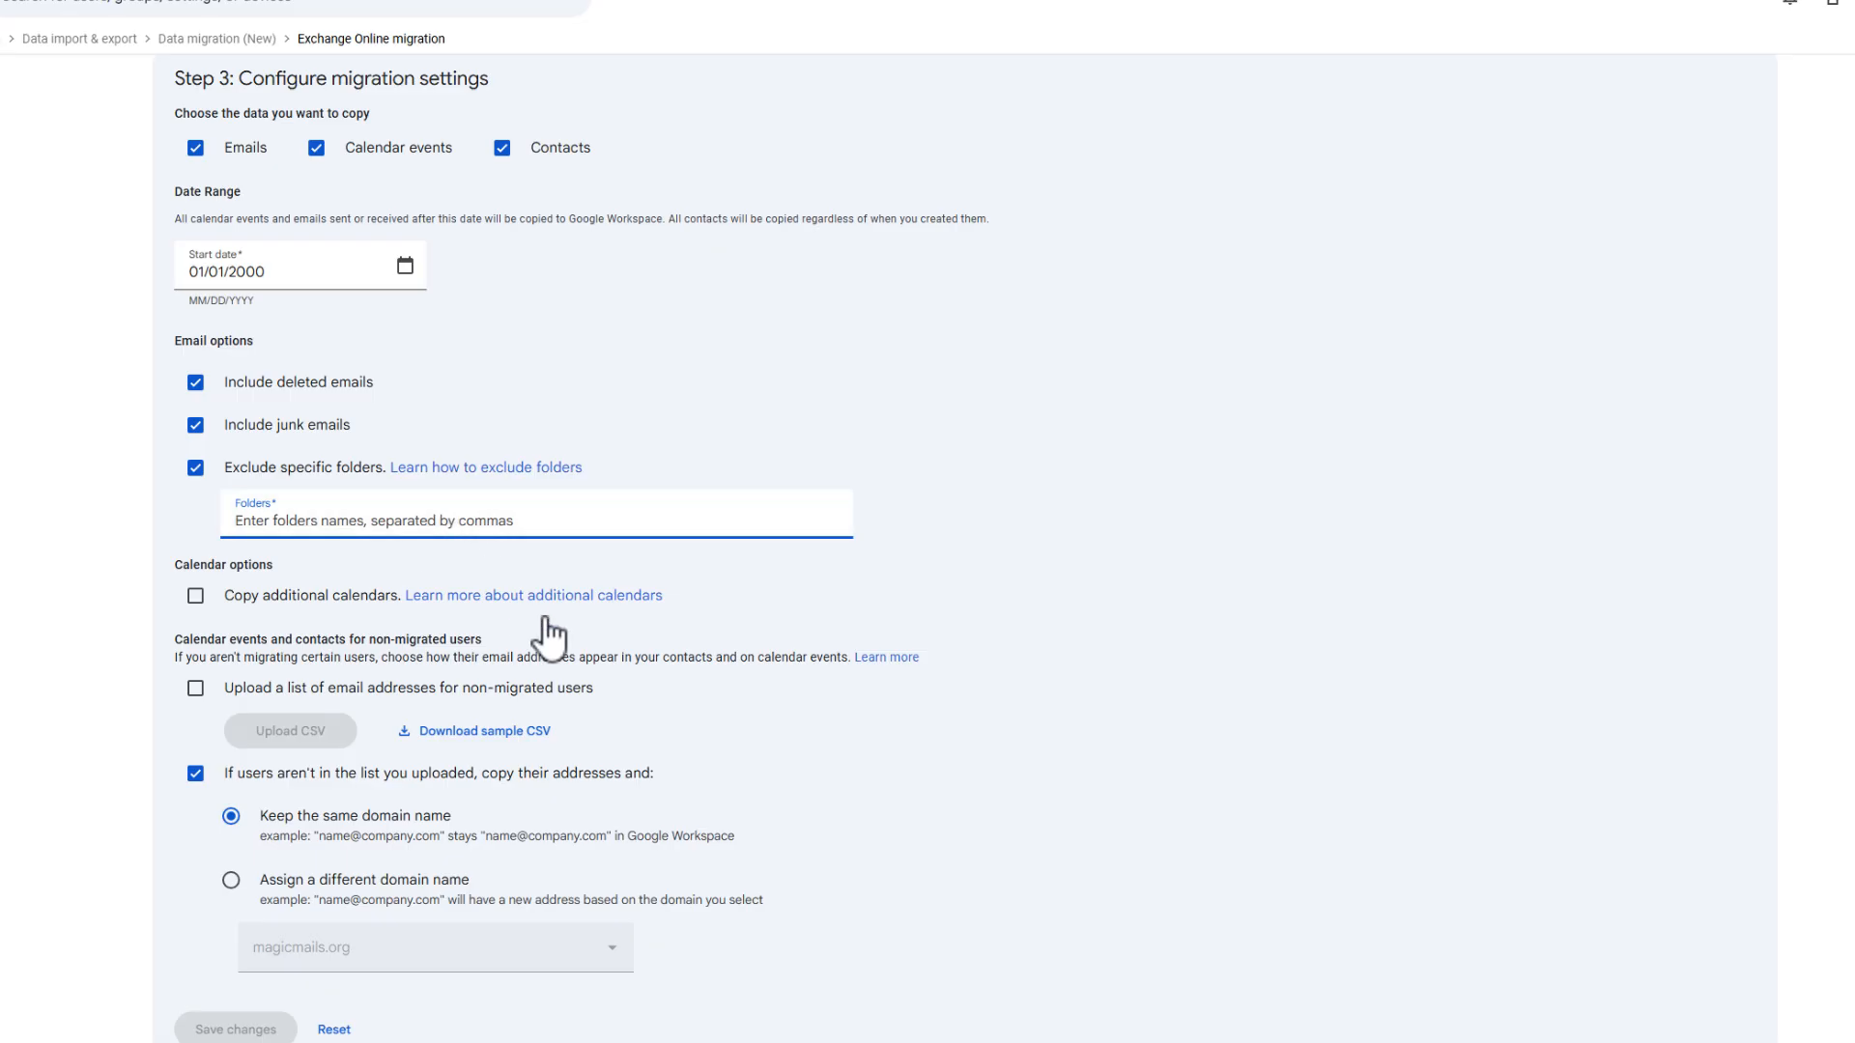
{"action": "type", "text": "cars, water,"}
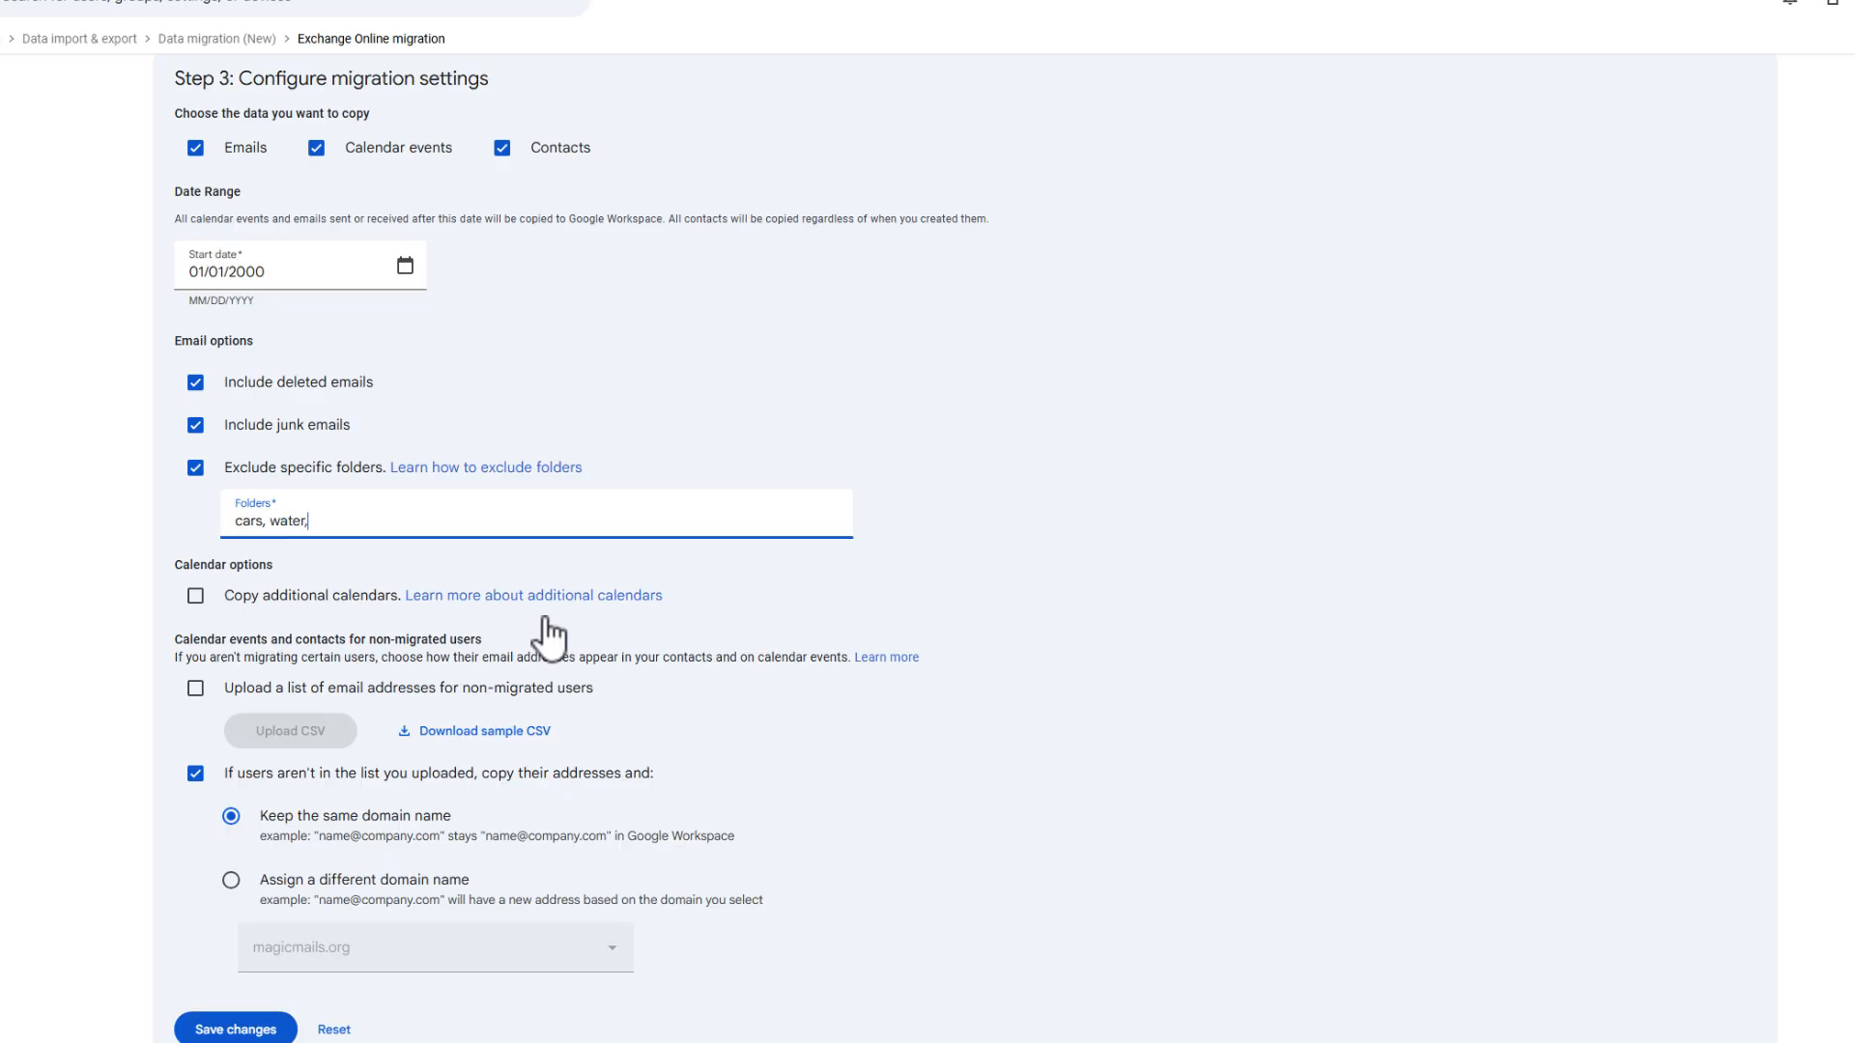
{"action": "key", "text": "ctrl+a"}
{"action": "key", "text": "BackSpace"}
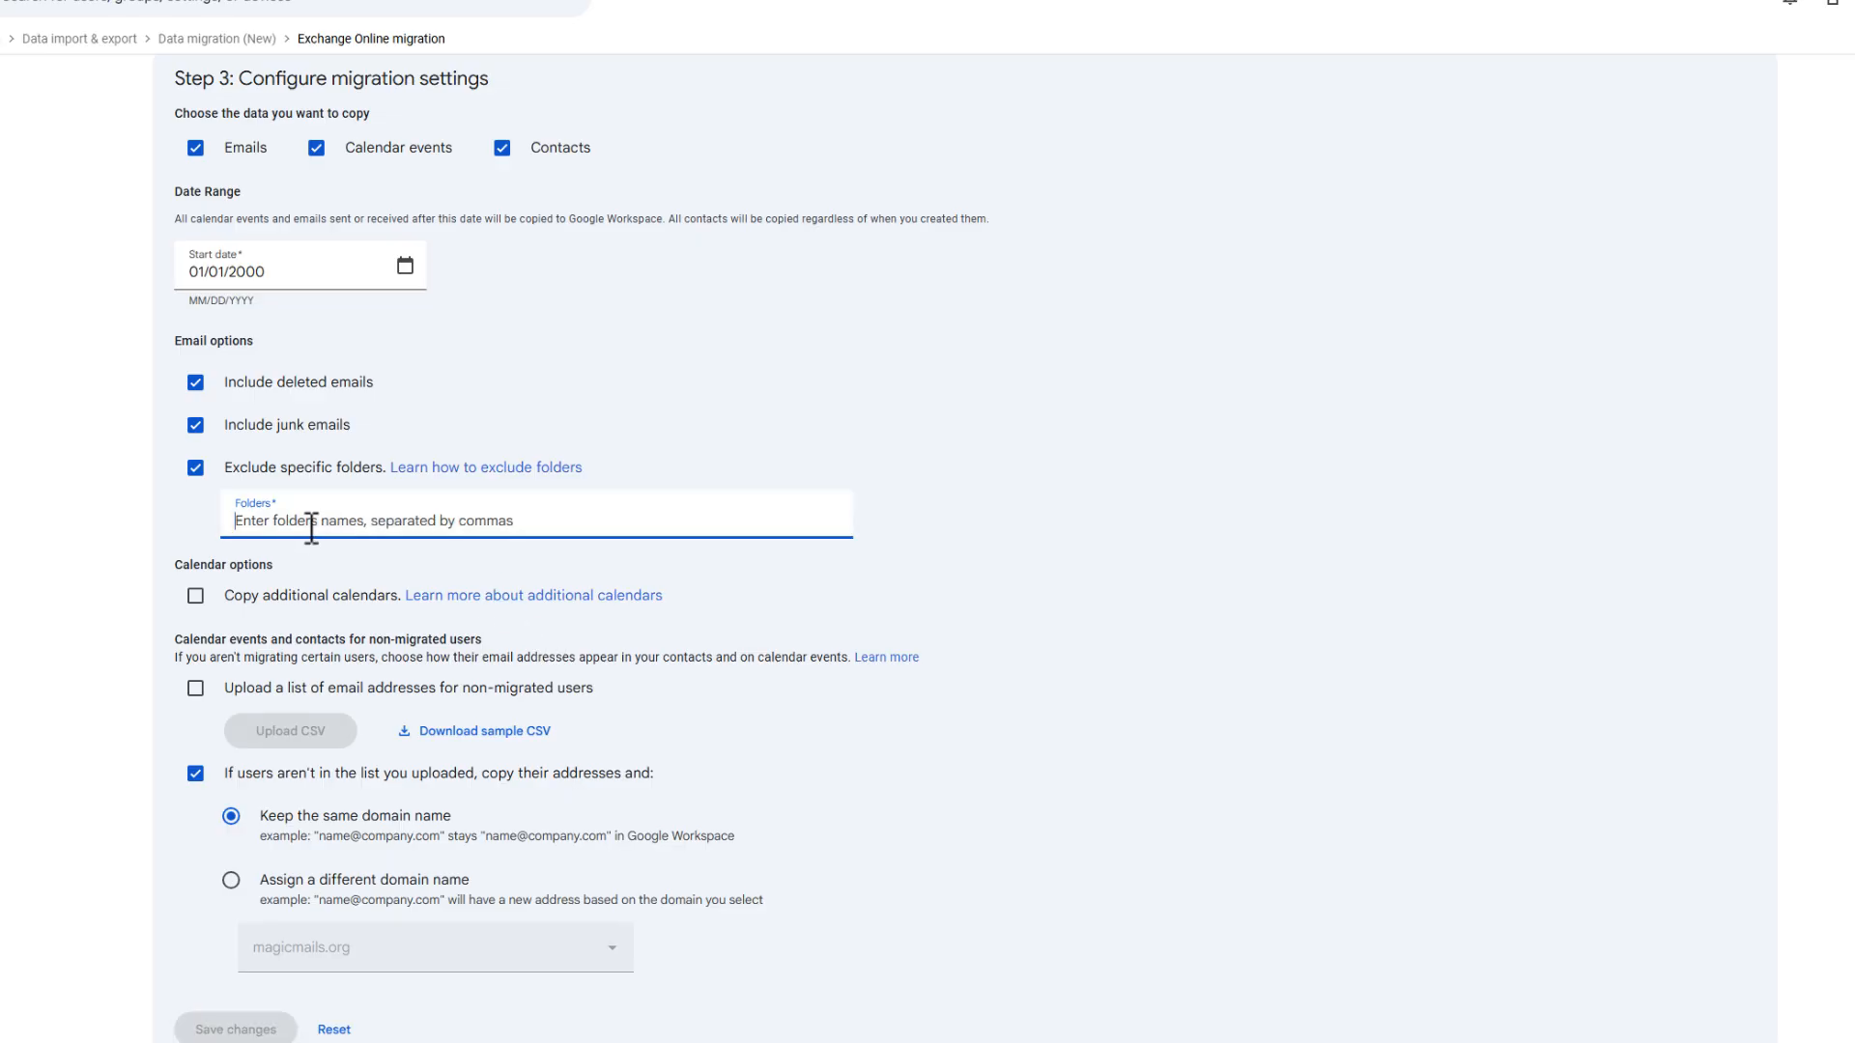
{"action": "left_click", "coordinate": [195, 468]}
- Try assigning the magicmails.org domain to non-migrated users' addresses and revert to keeping the same domain name
{"action": "scroll", "coordinate": [145, 541], "scroll_direction": "down", "scroll_amount": 1}
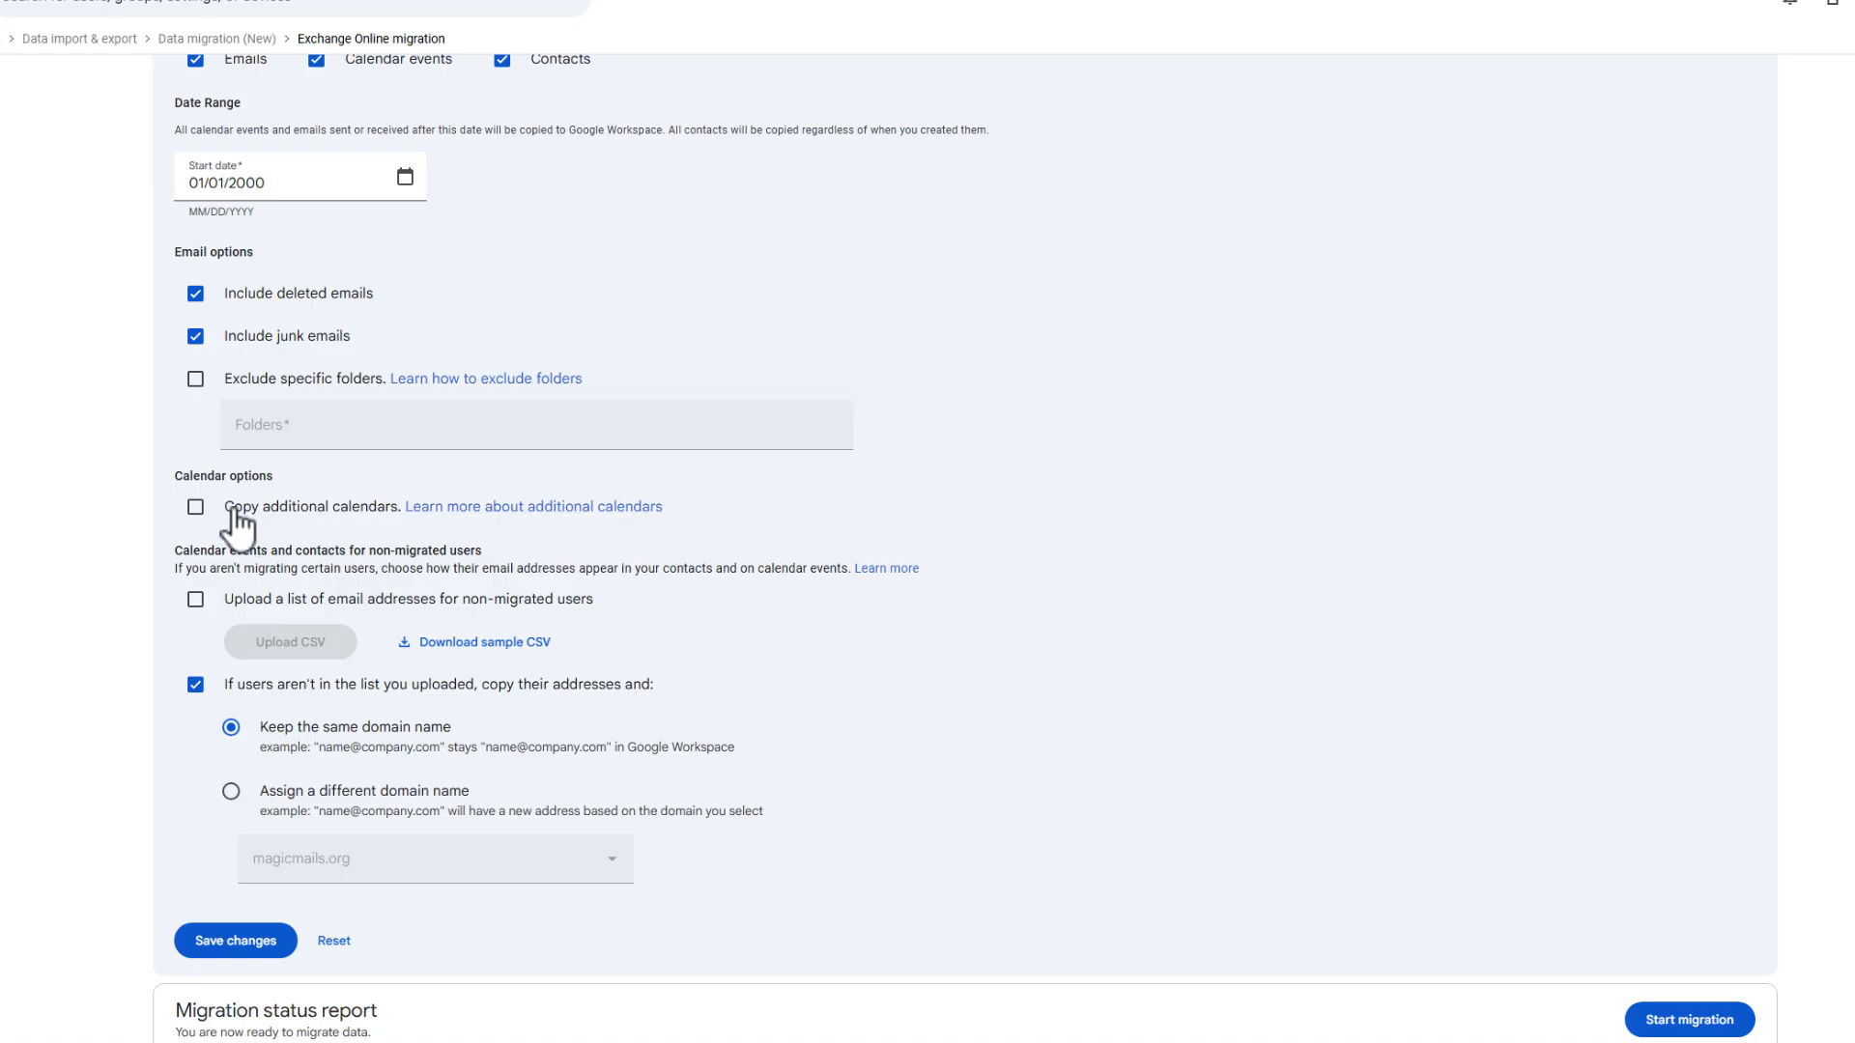
{"action": "scroll", "coordinate": [619, 560], "scroll_direction": "down", "scroll_amount": 1}
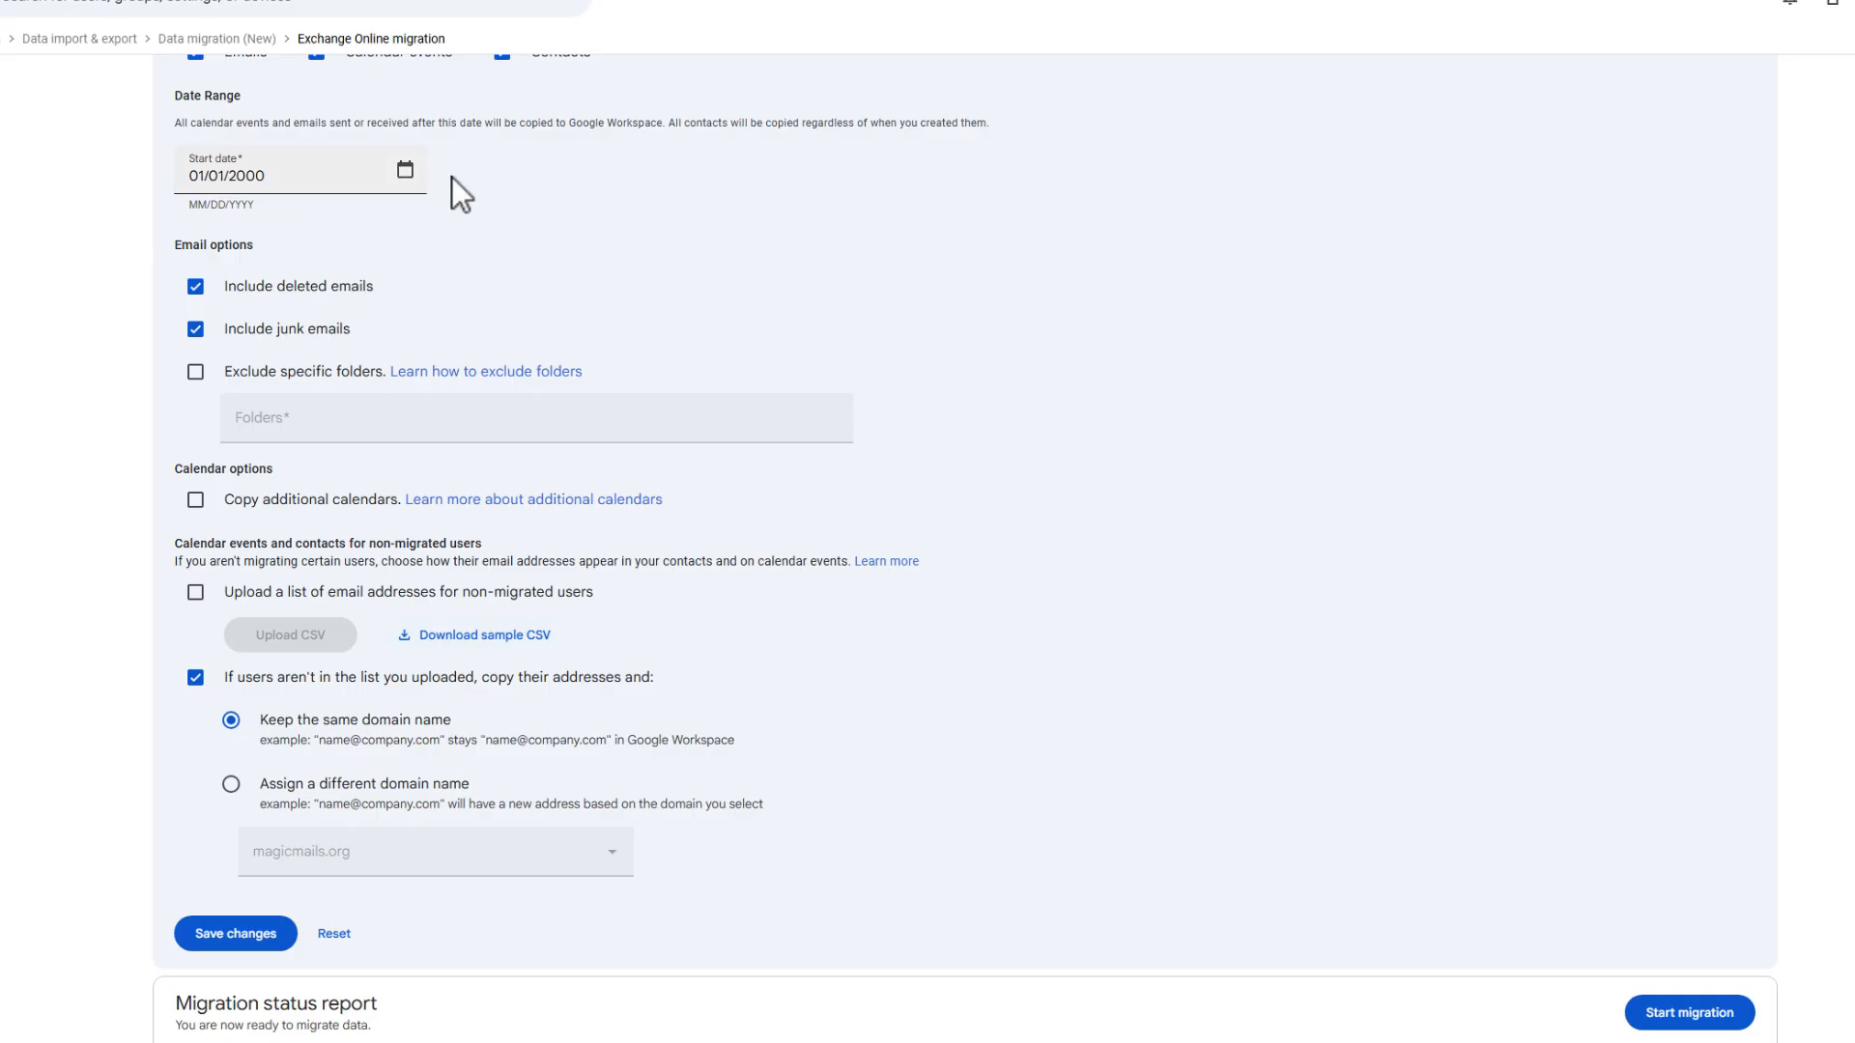
{"action": "left_click", "coordinate": [234, 787]}
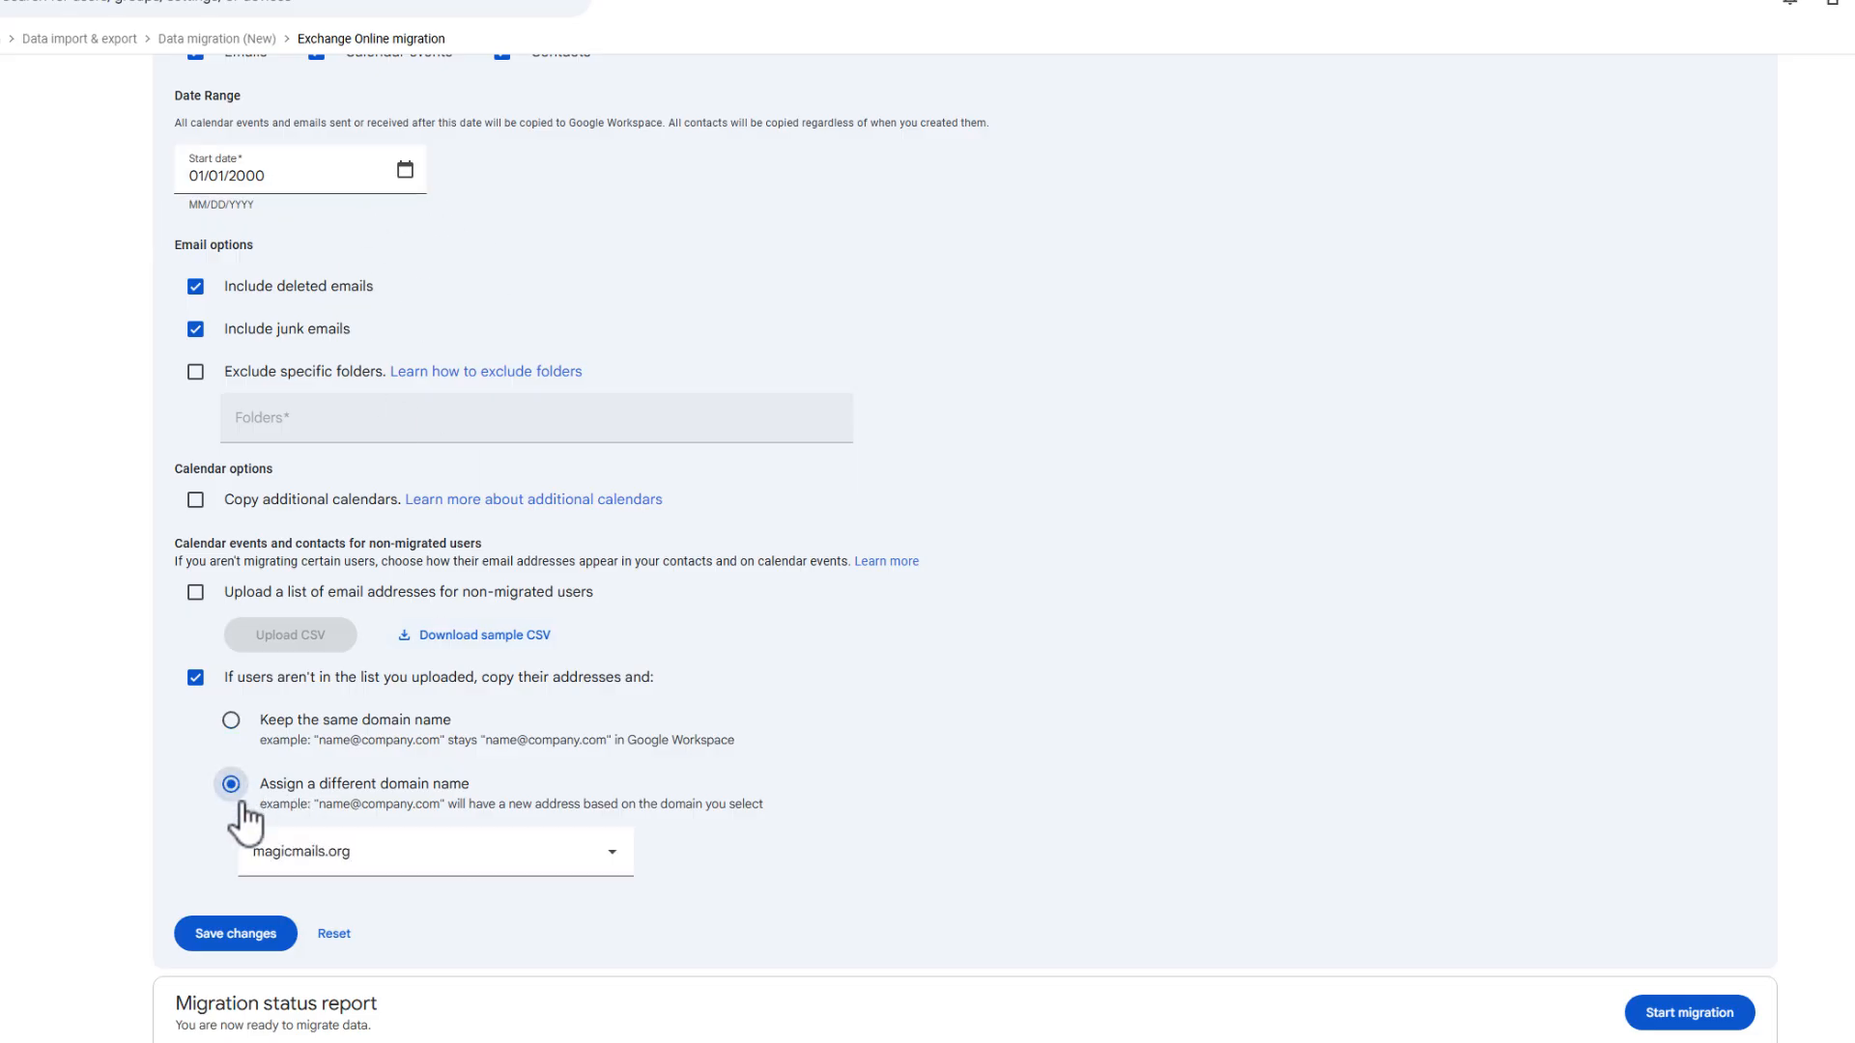
{"action": "left_click", "coordinate": [415, 872]}
{"action": "left_click", "coordinate": [404, 908]}
{"action": "left_click", "coordinate": [332, 869]}
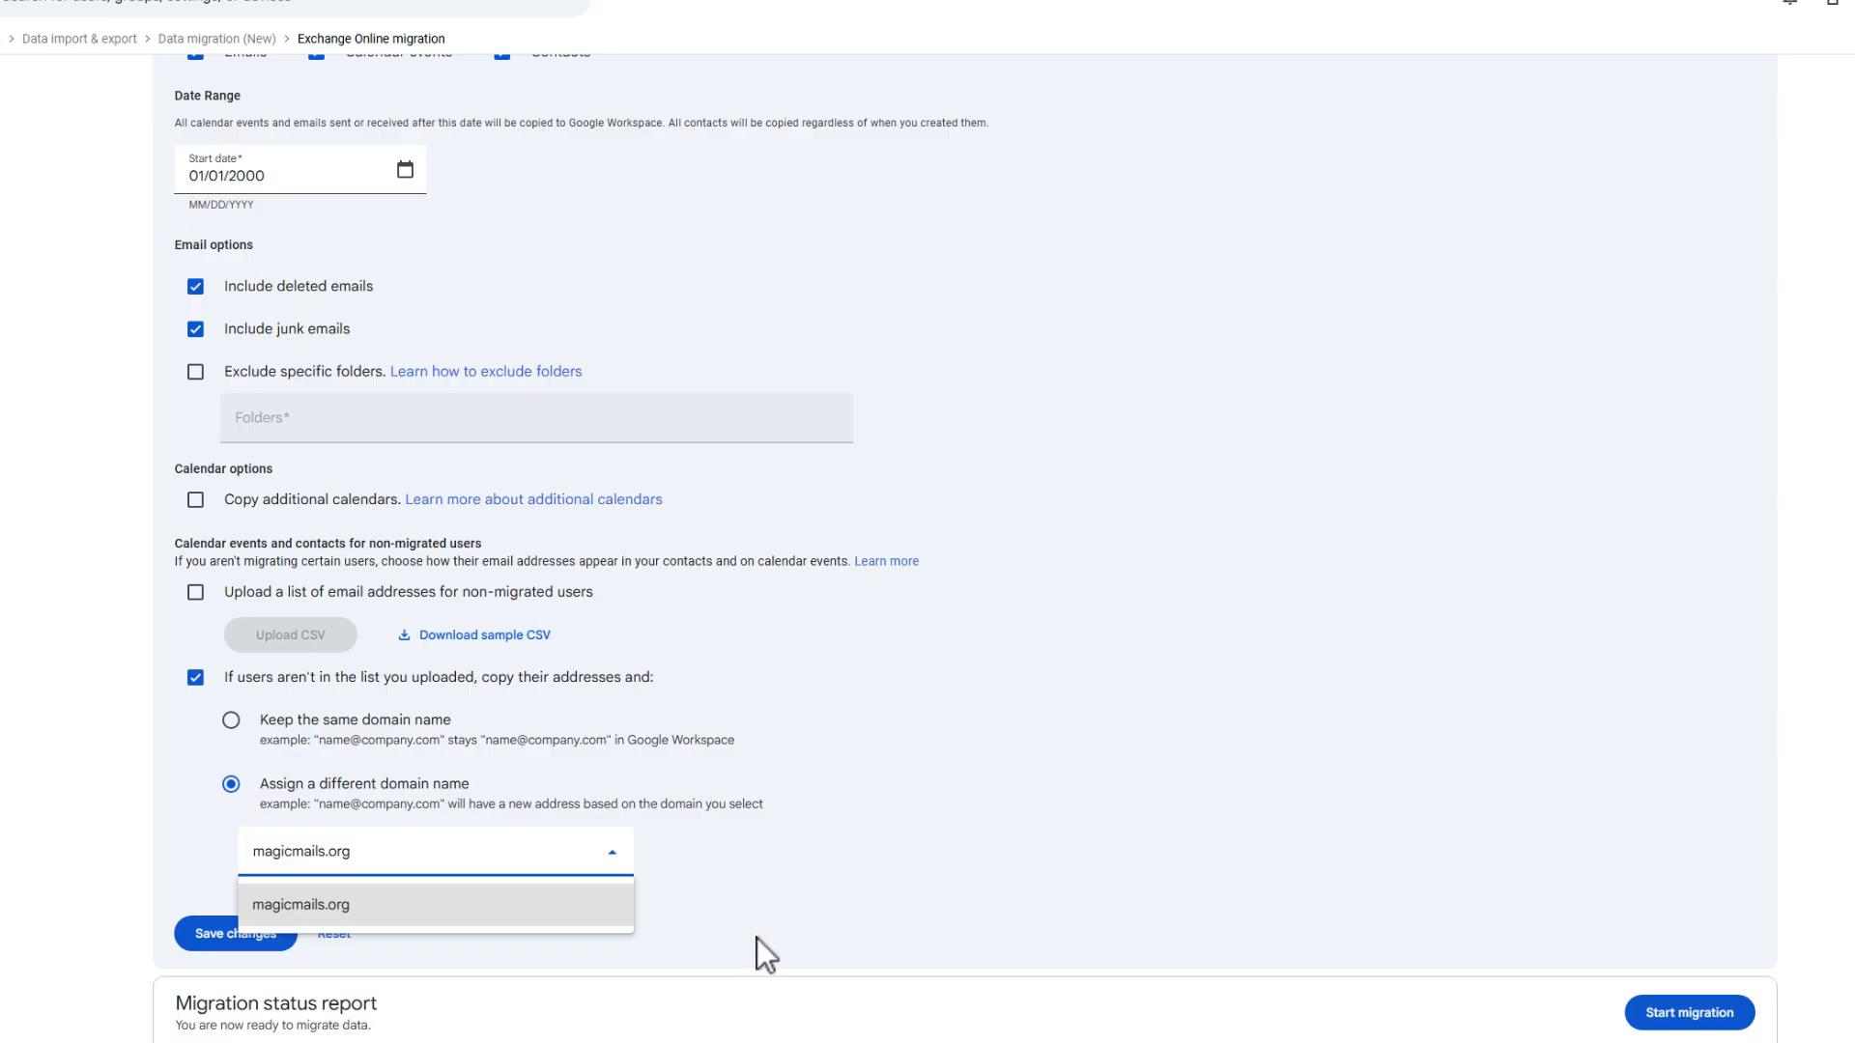
{"action": "left_click", "coordinate": [231, 721]}
{"action": "left_click", "coordinate": [231, 721]}
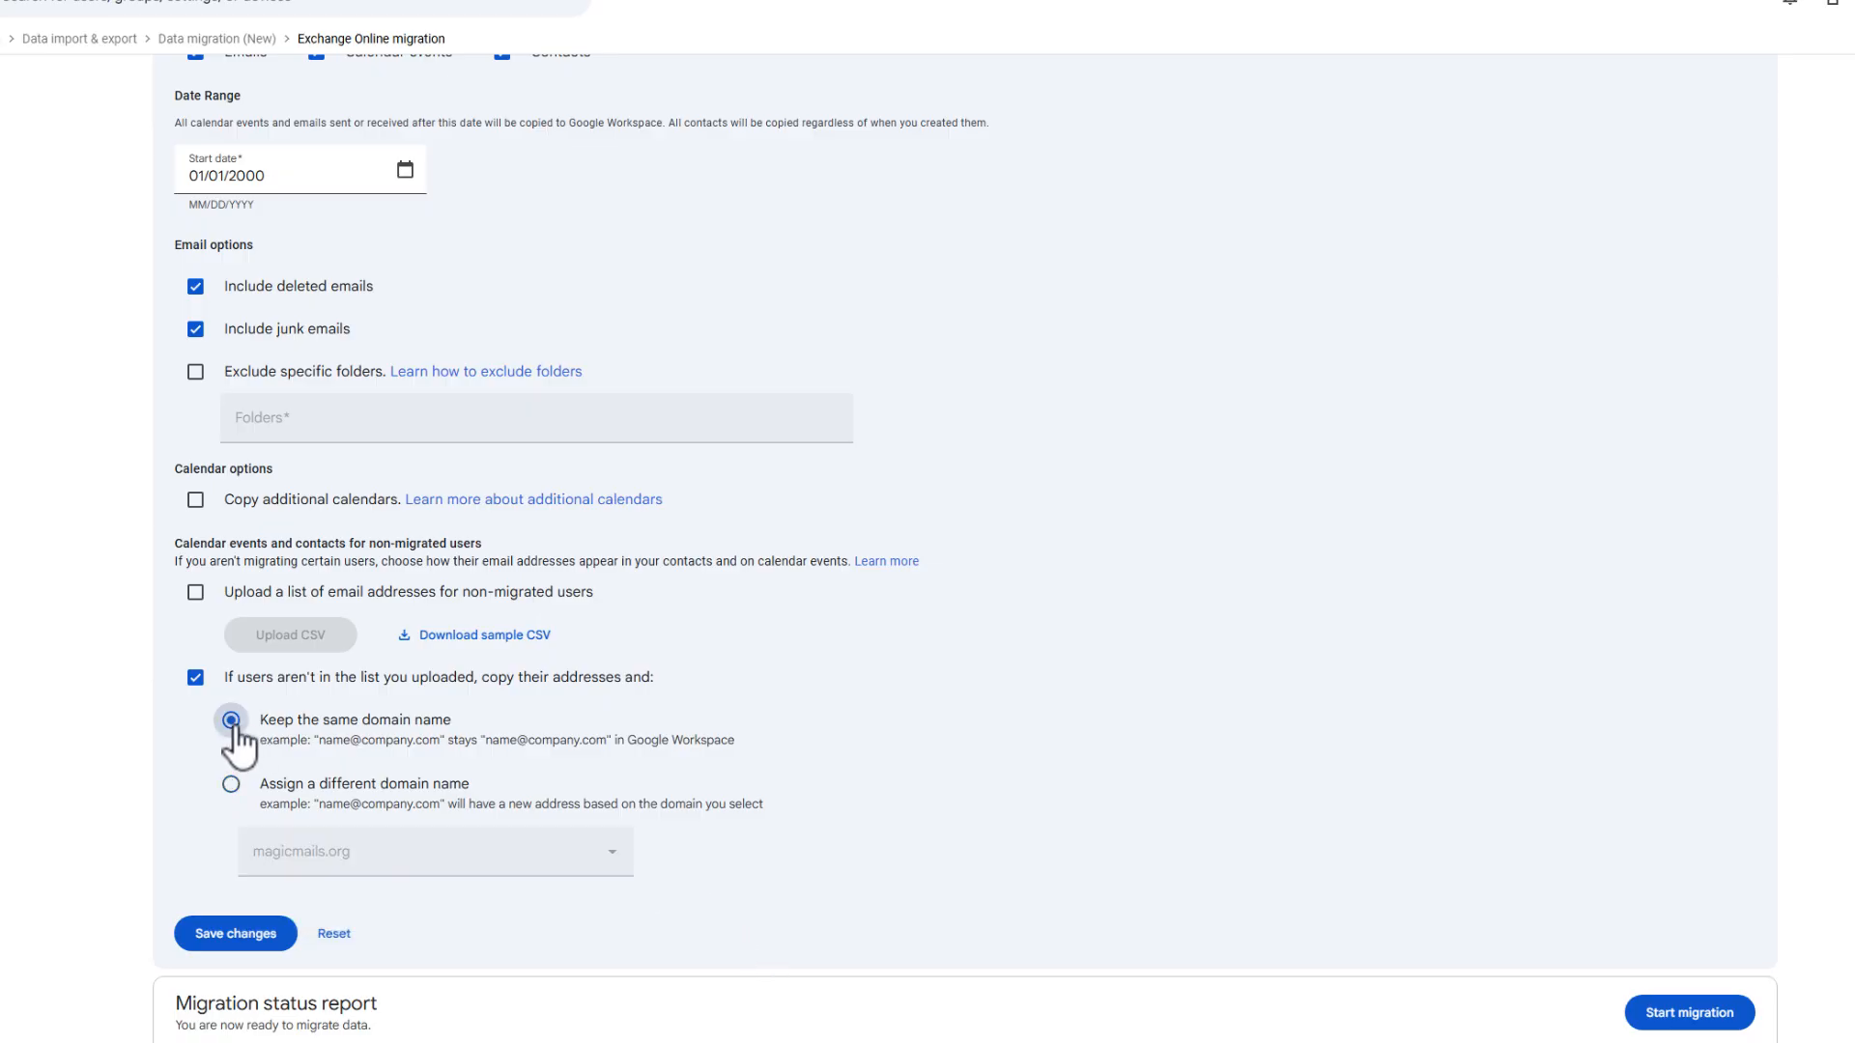
- Save the migration settings and start the Exchange Online migration
{"action": "left_click", "coordinate": [240, 934]}
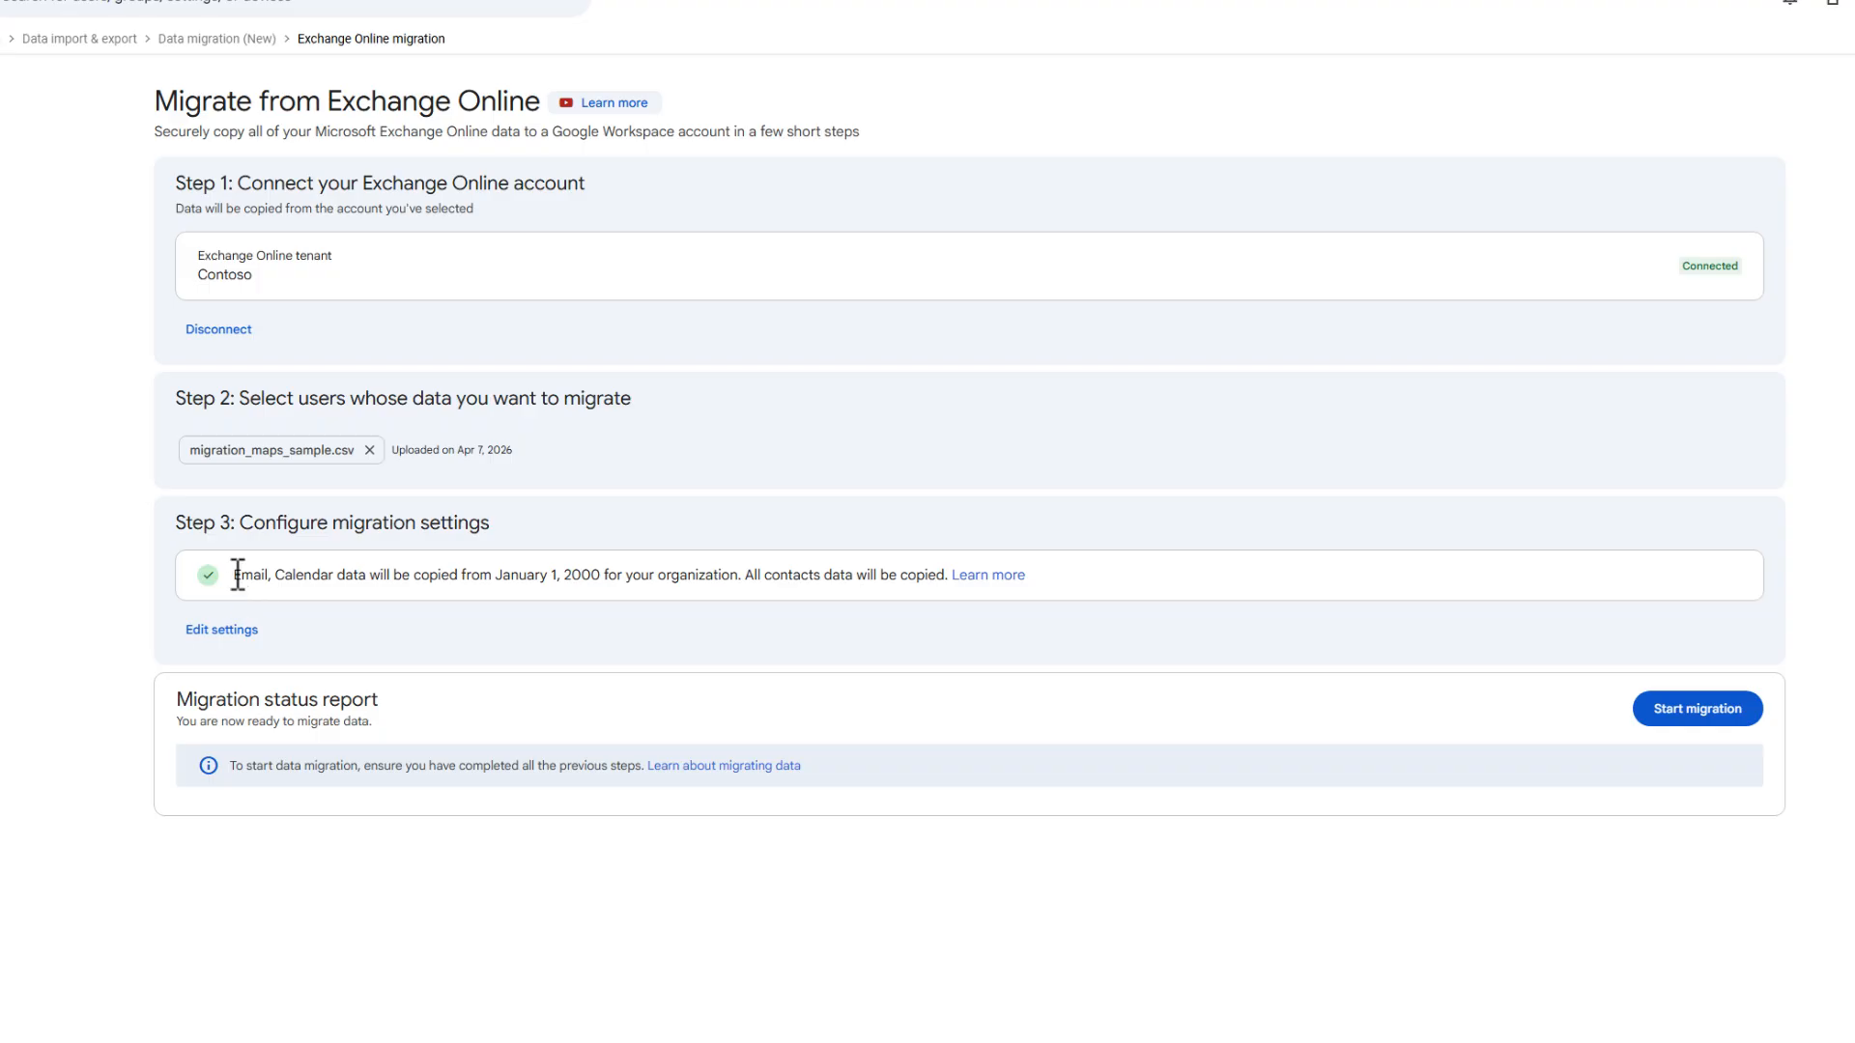
{"action": "left_click_drag", "start_coordinate": [236, 575], "coordinate": [837, 593]}
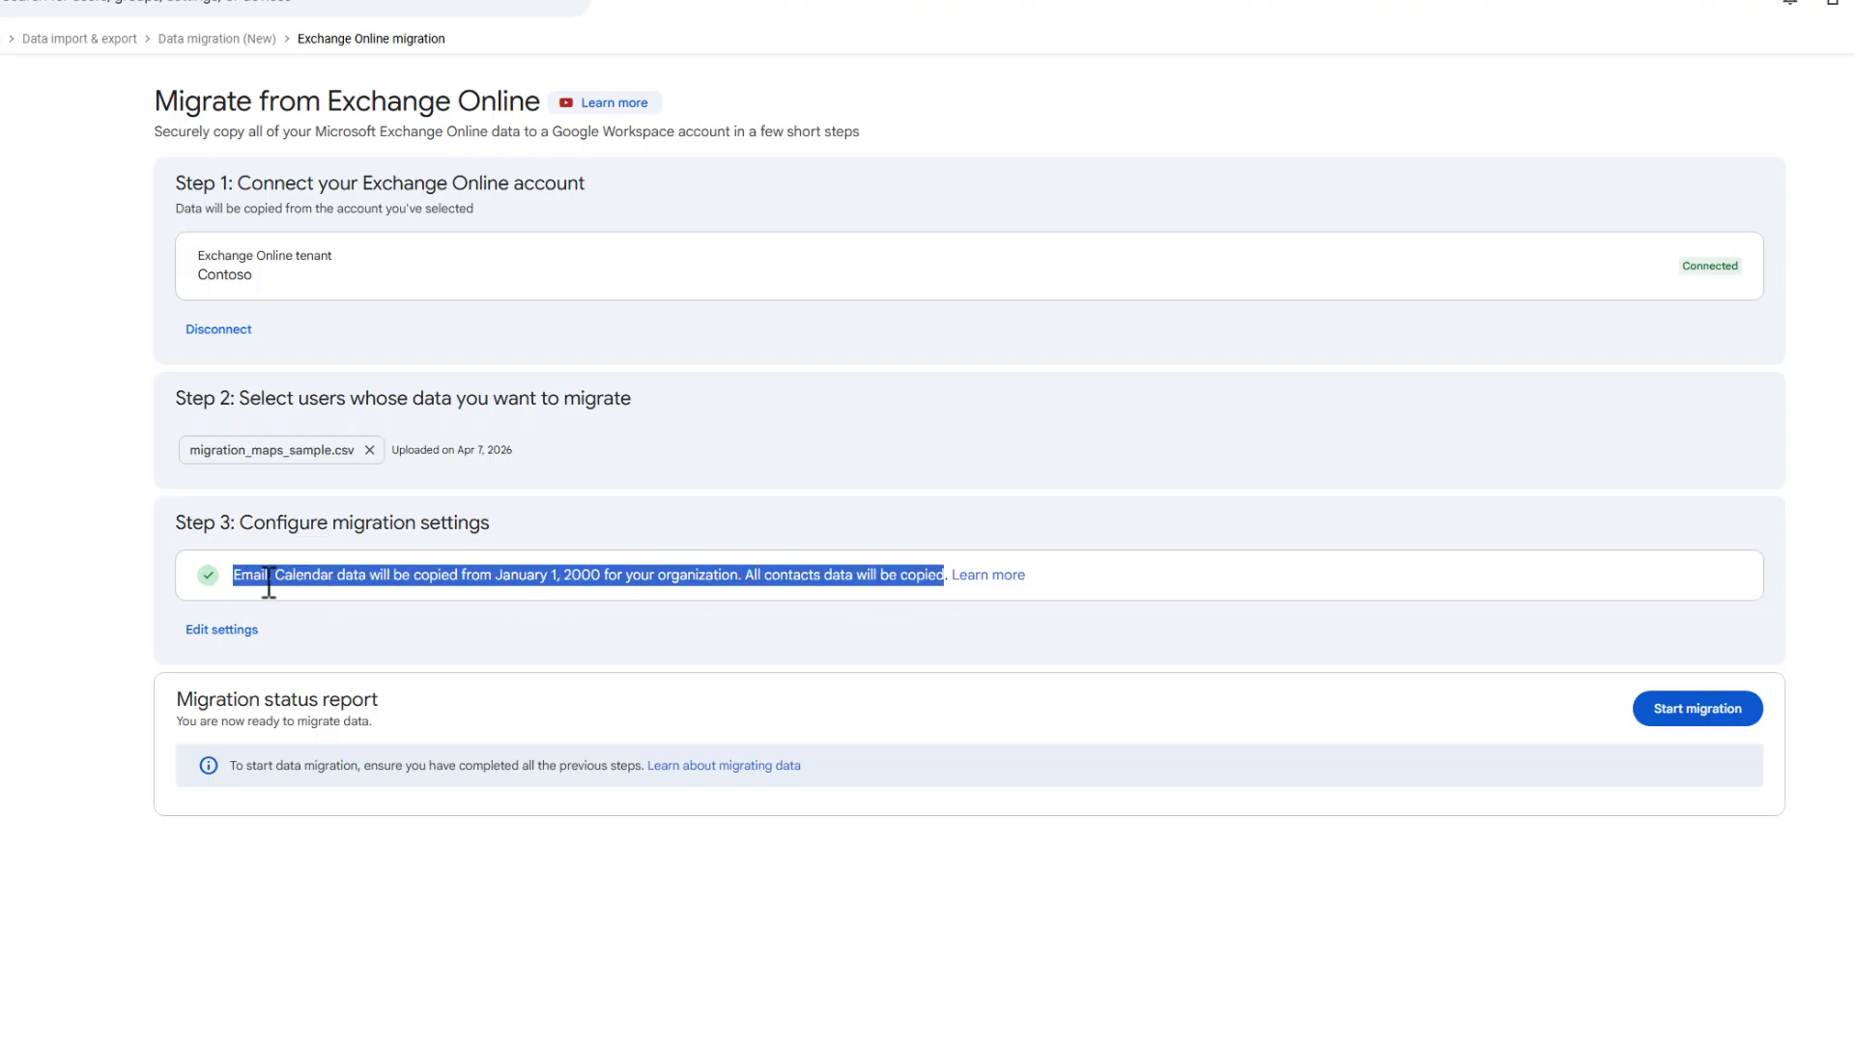
{"action": "left_click_drag", "start_coordinate": [371, 585], "coordinate": [381, 585]}
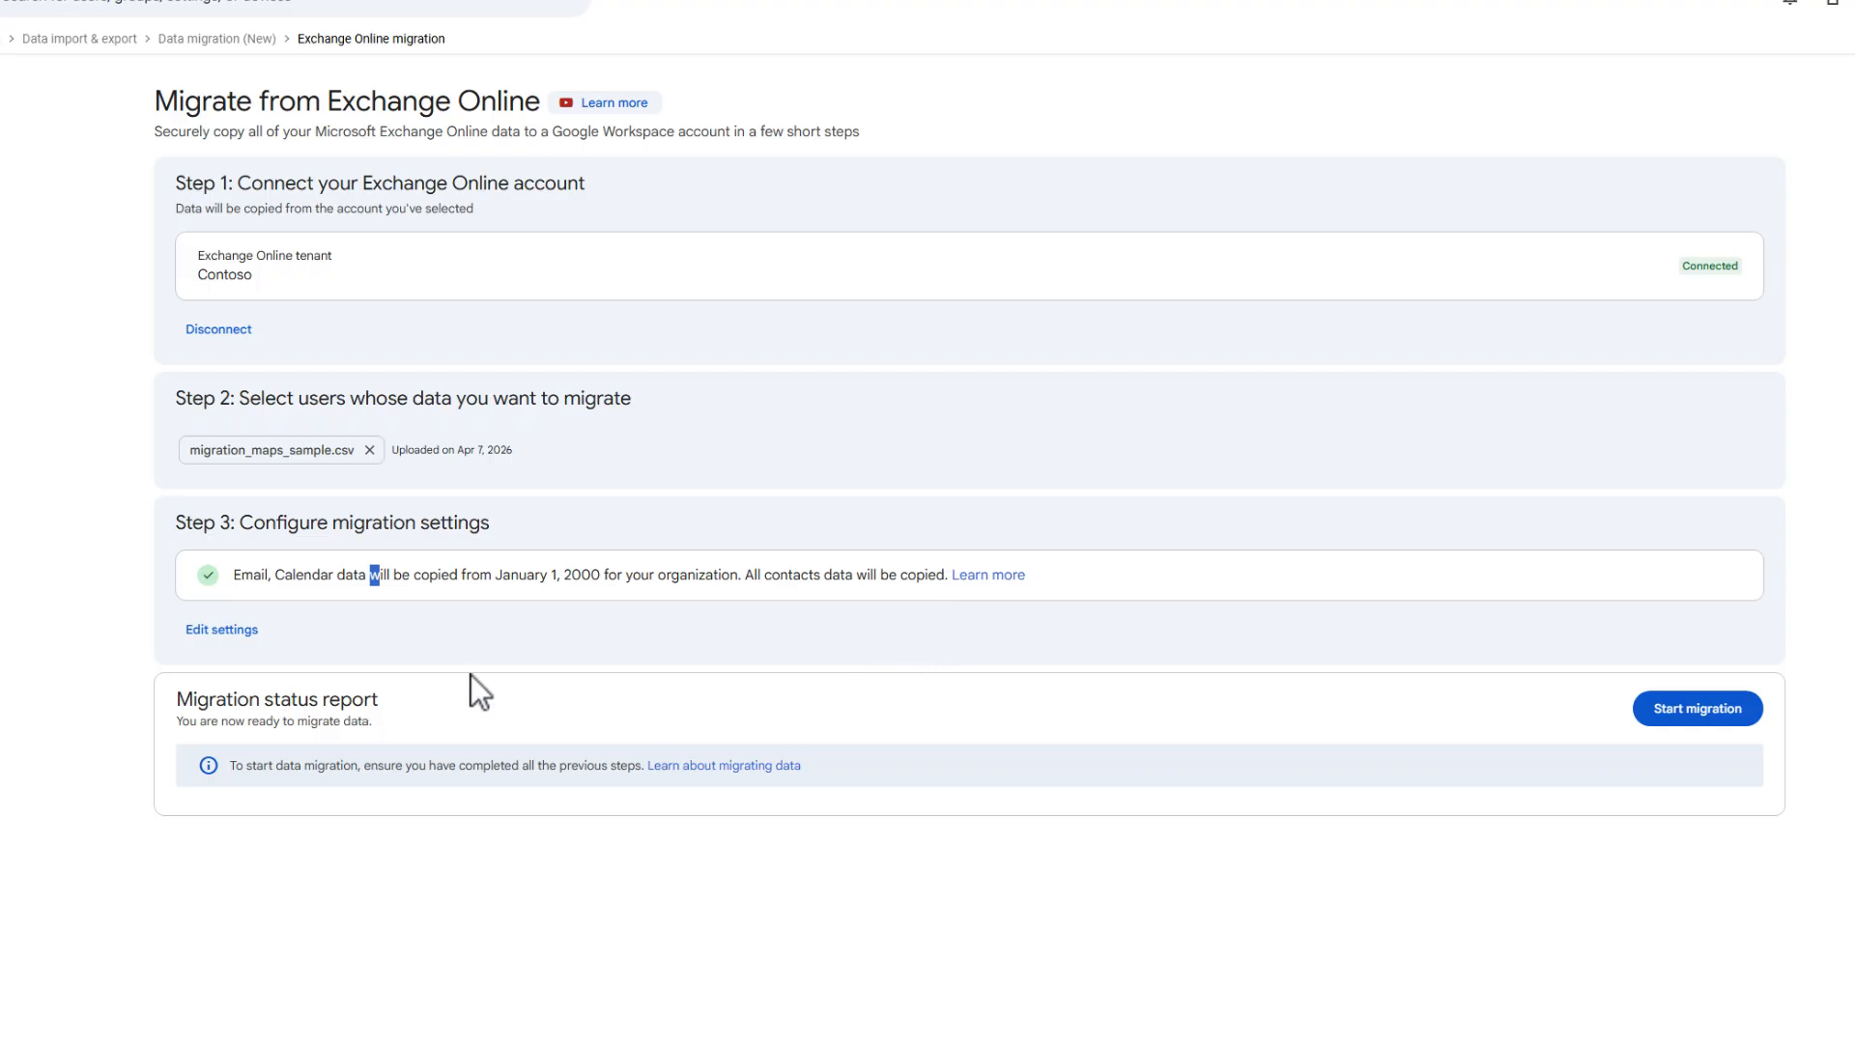
{"action": "left_click", "coordinate": [1703, 713]}
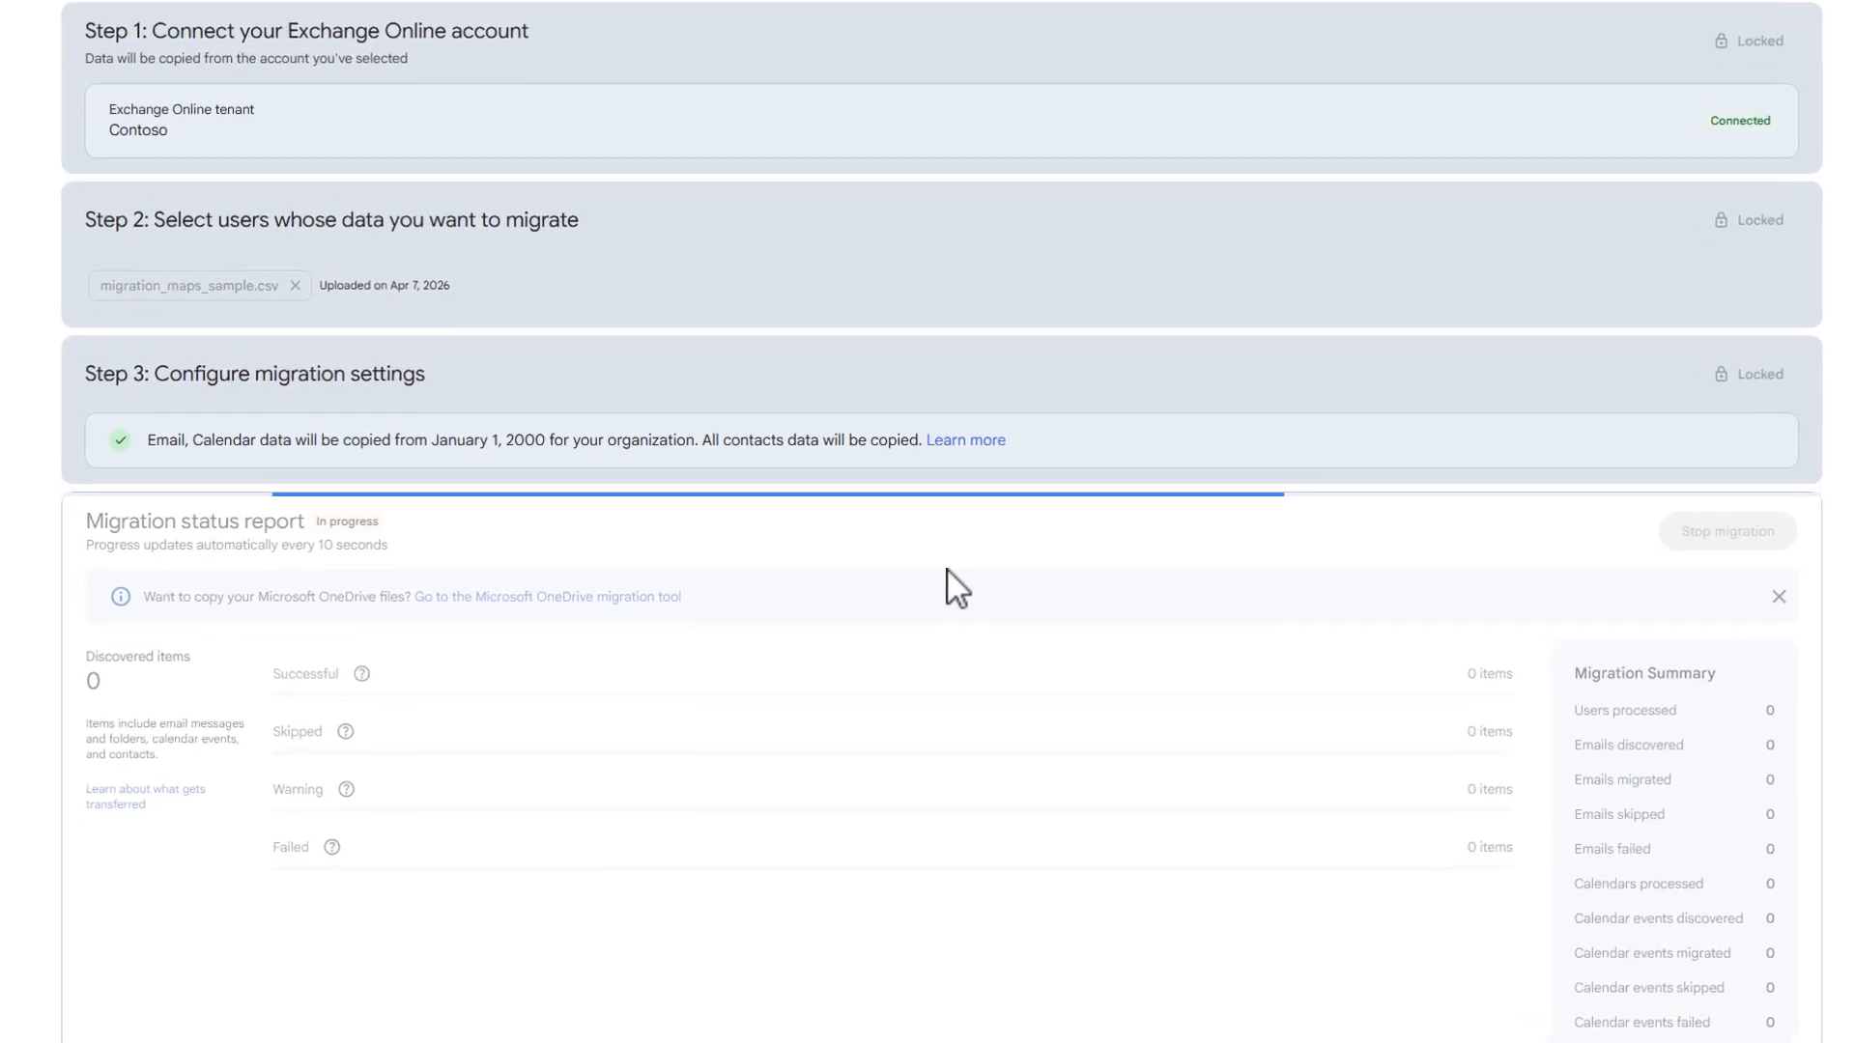
{"action": "scroll", "coordinate": [968, 545], "scroll_direction": "down", "scroll_amount": 2}
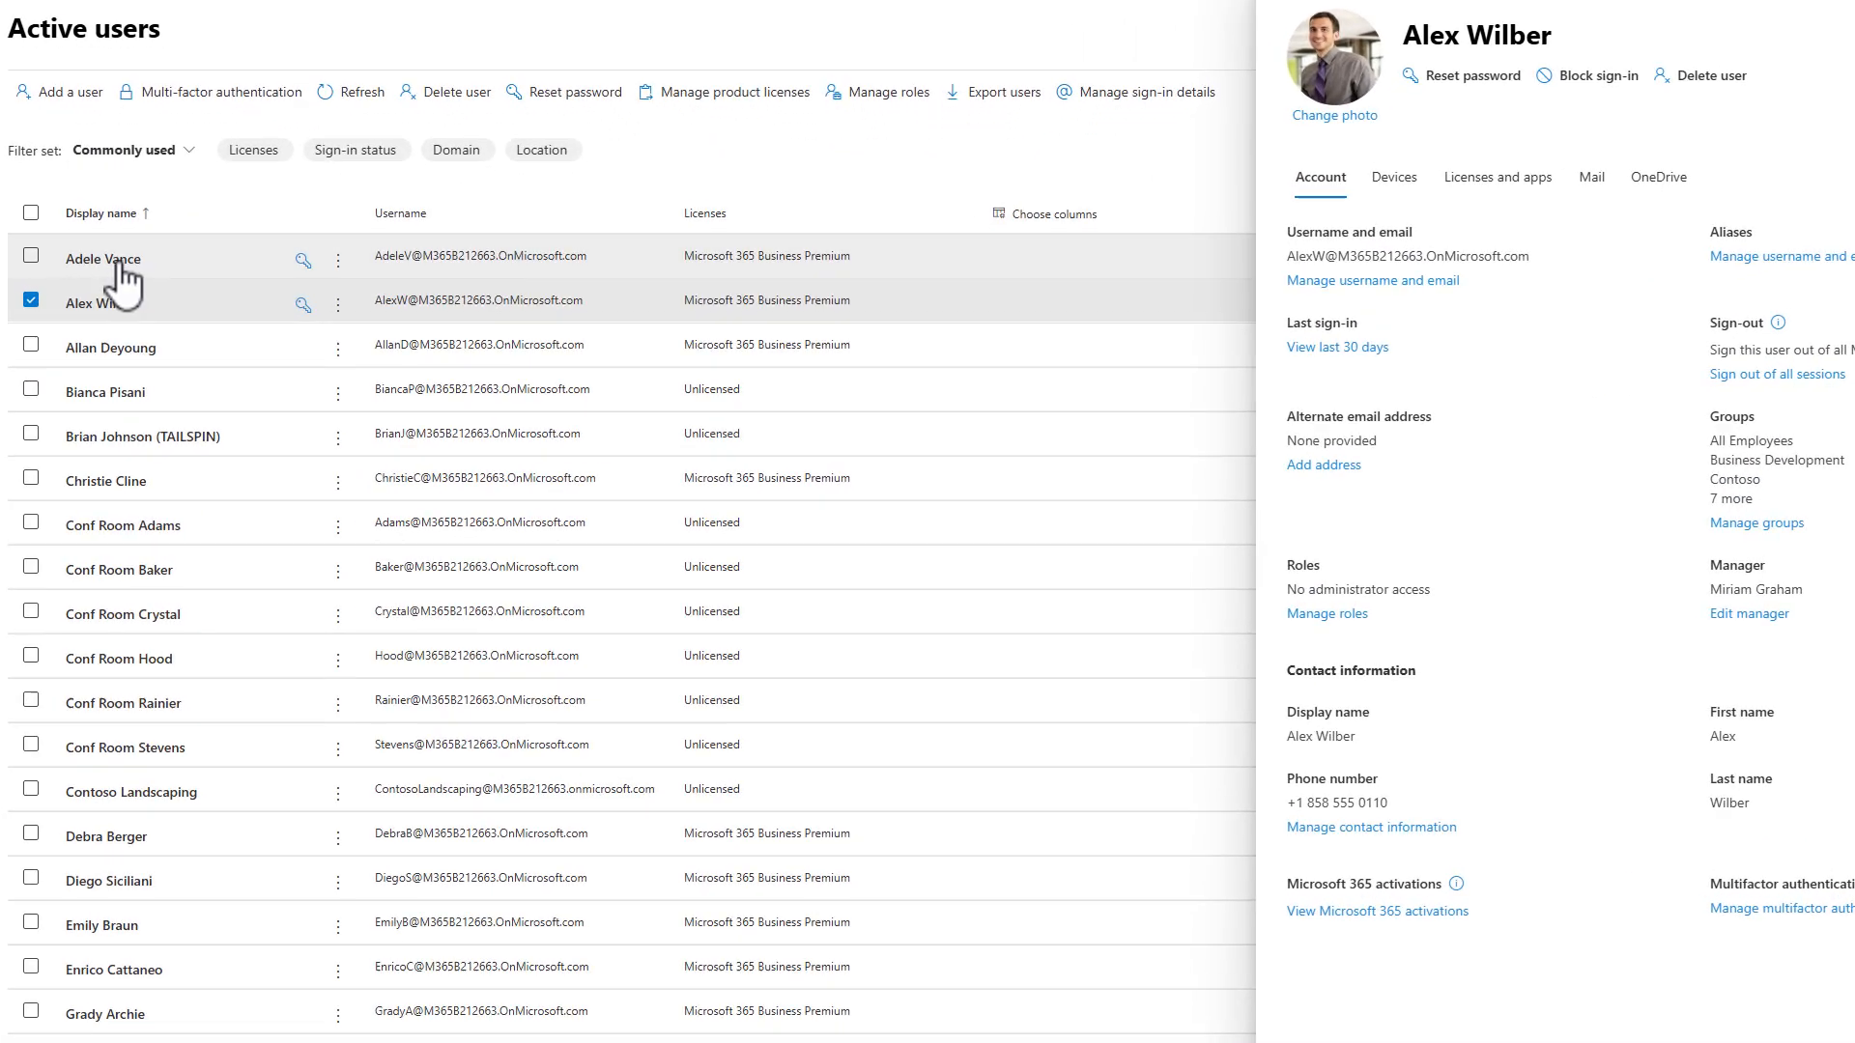
- Check the mailbox storage of the first three users in the Microsoft 365 active users list
{"action": "left_click", "coordinate": [326, 328]}
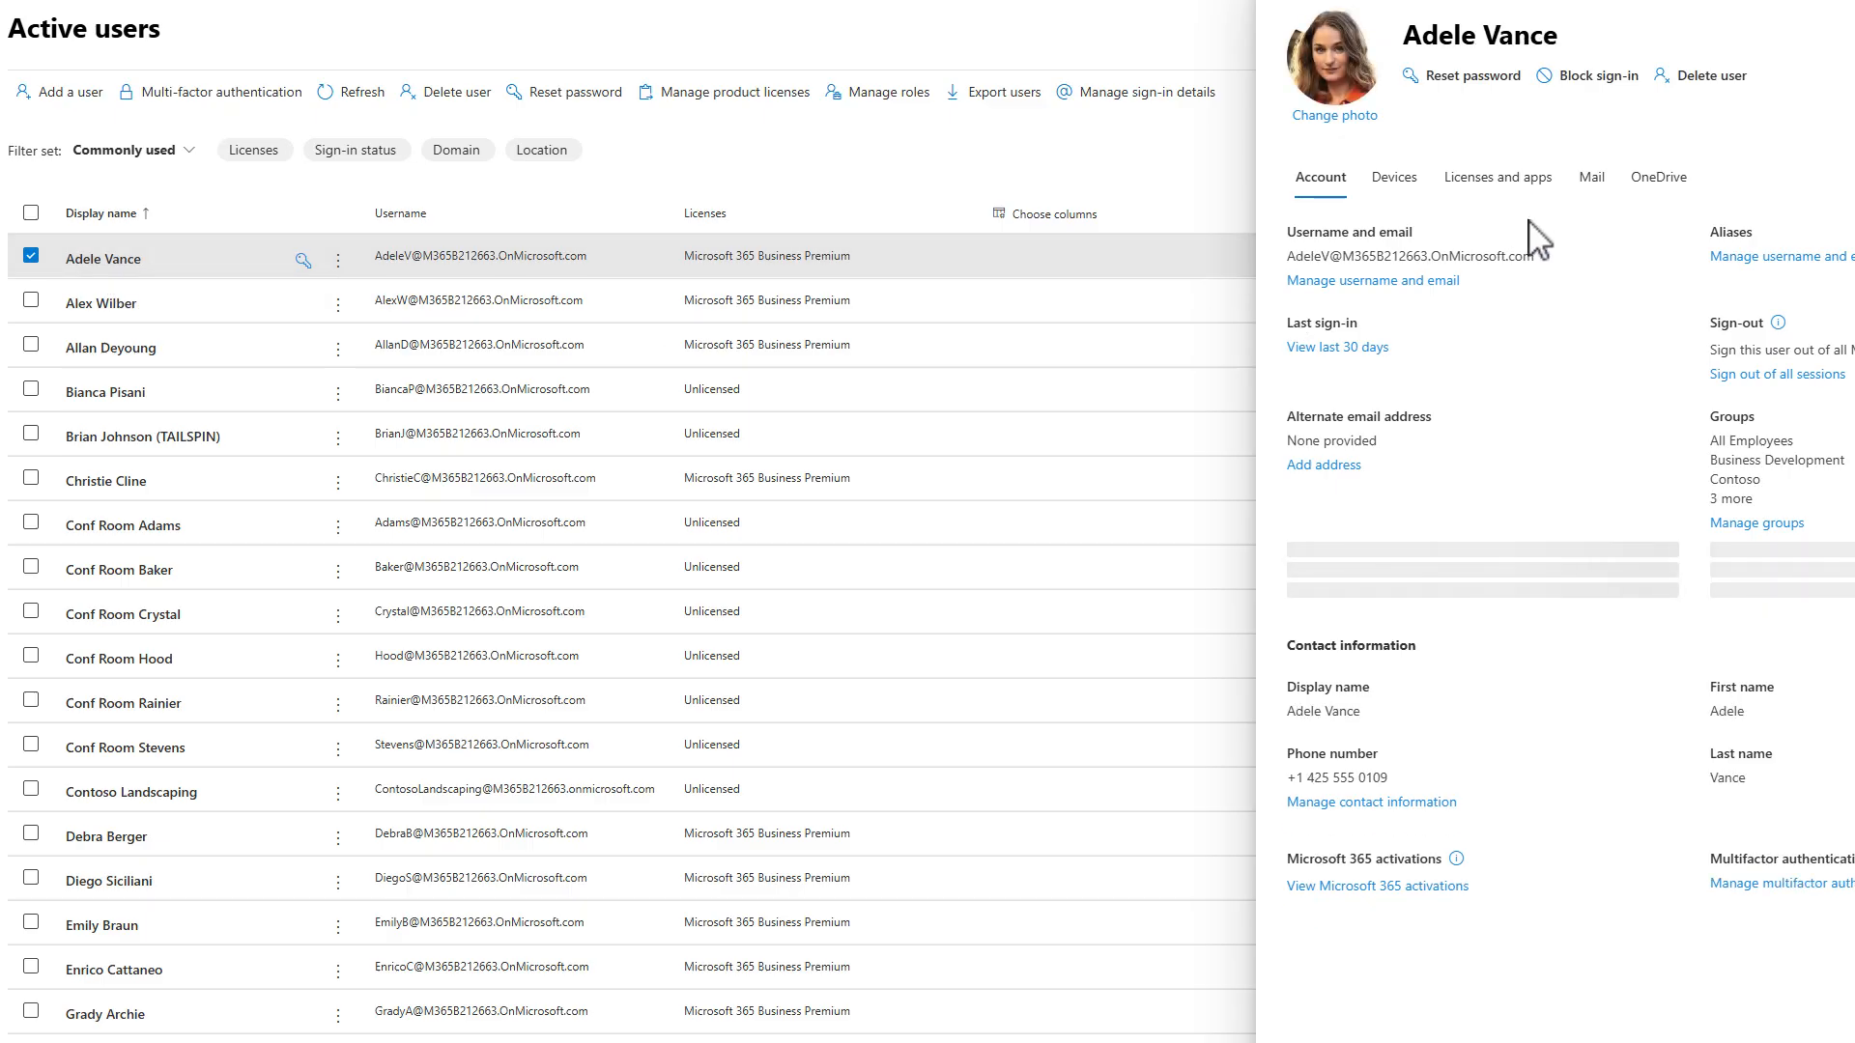
{"action": "left_click", "coordinate": [1597, 184]}
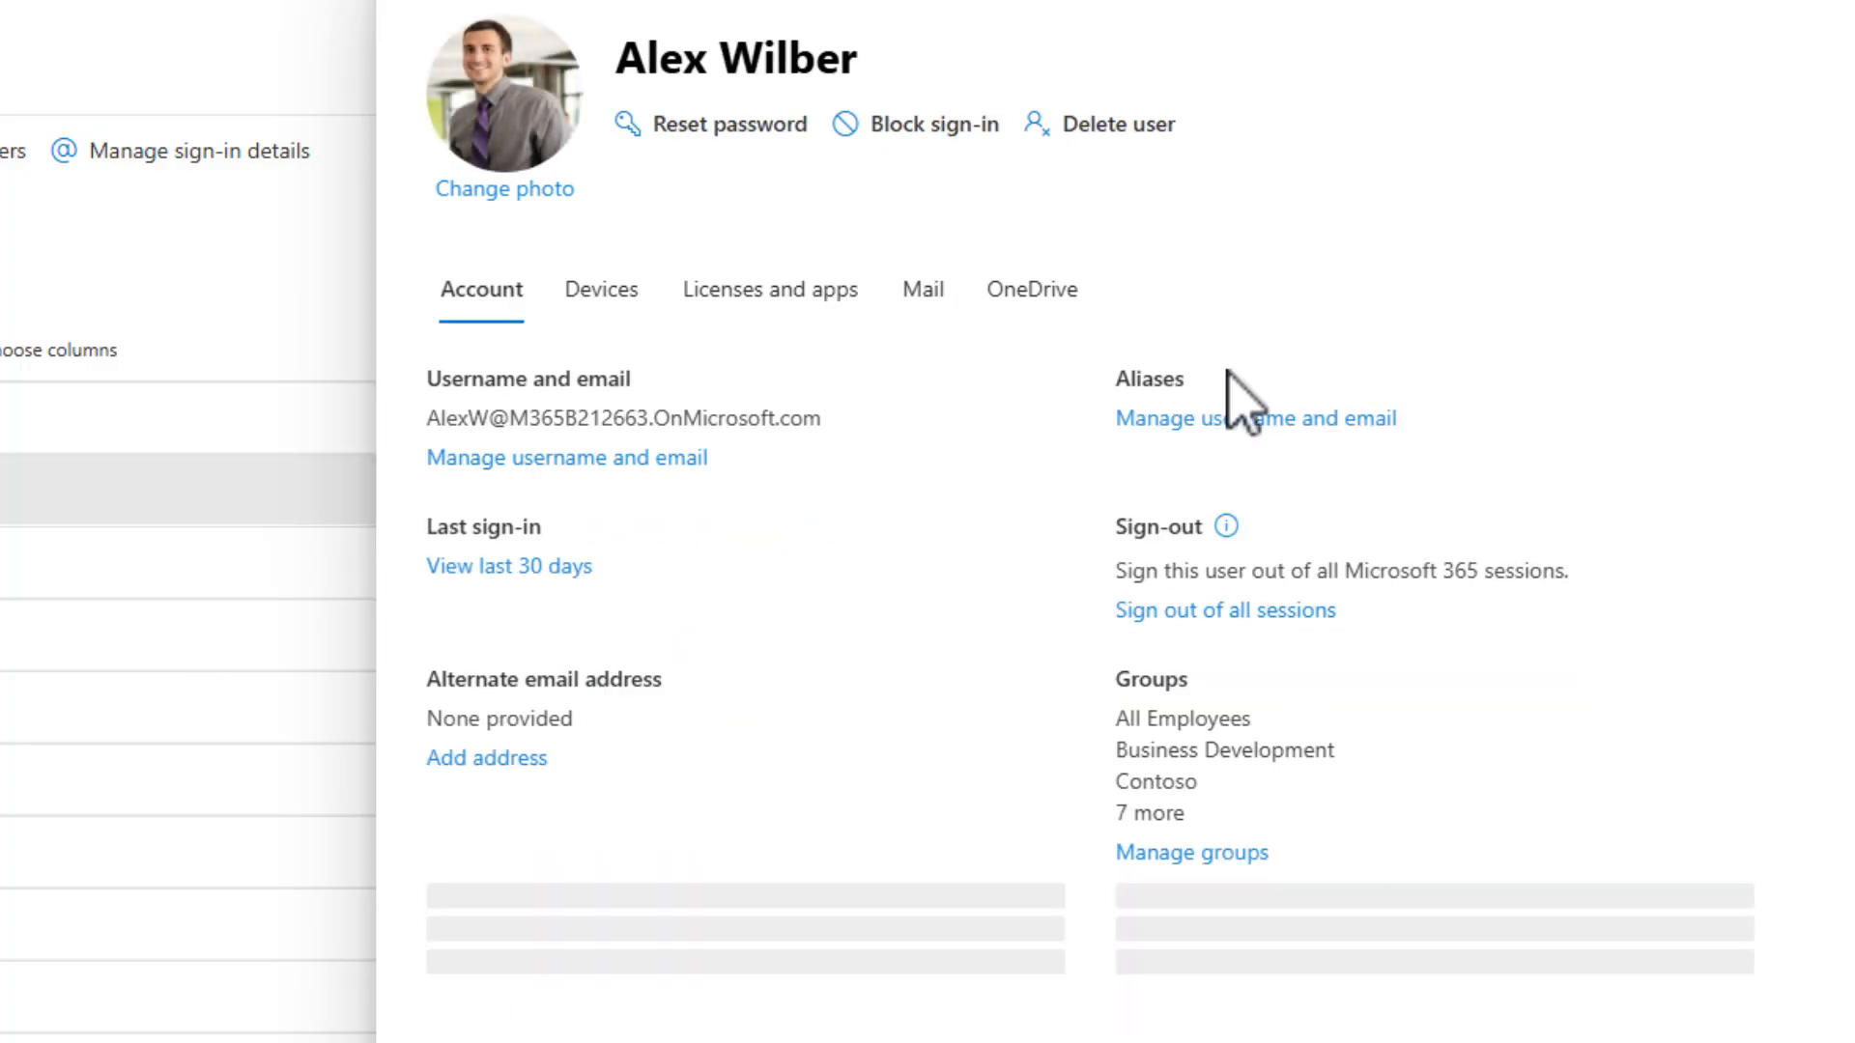
{"action": "left_click", "coordinate": [921, 290]}
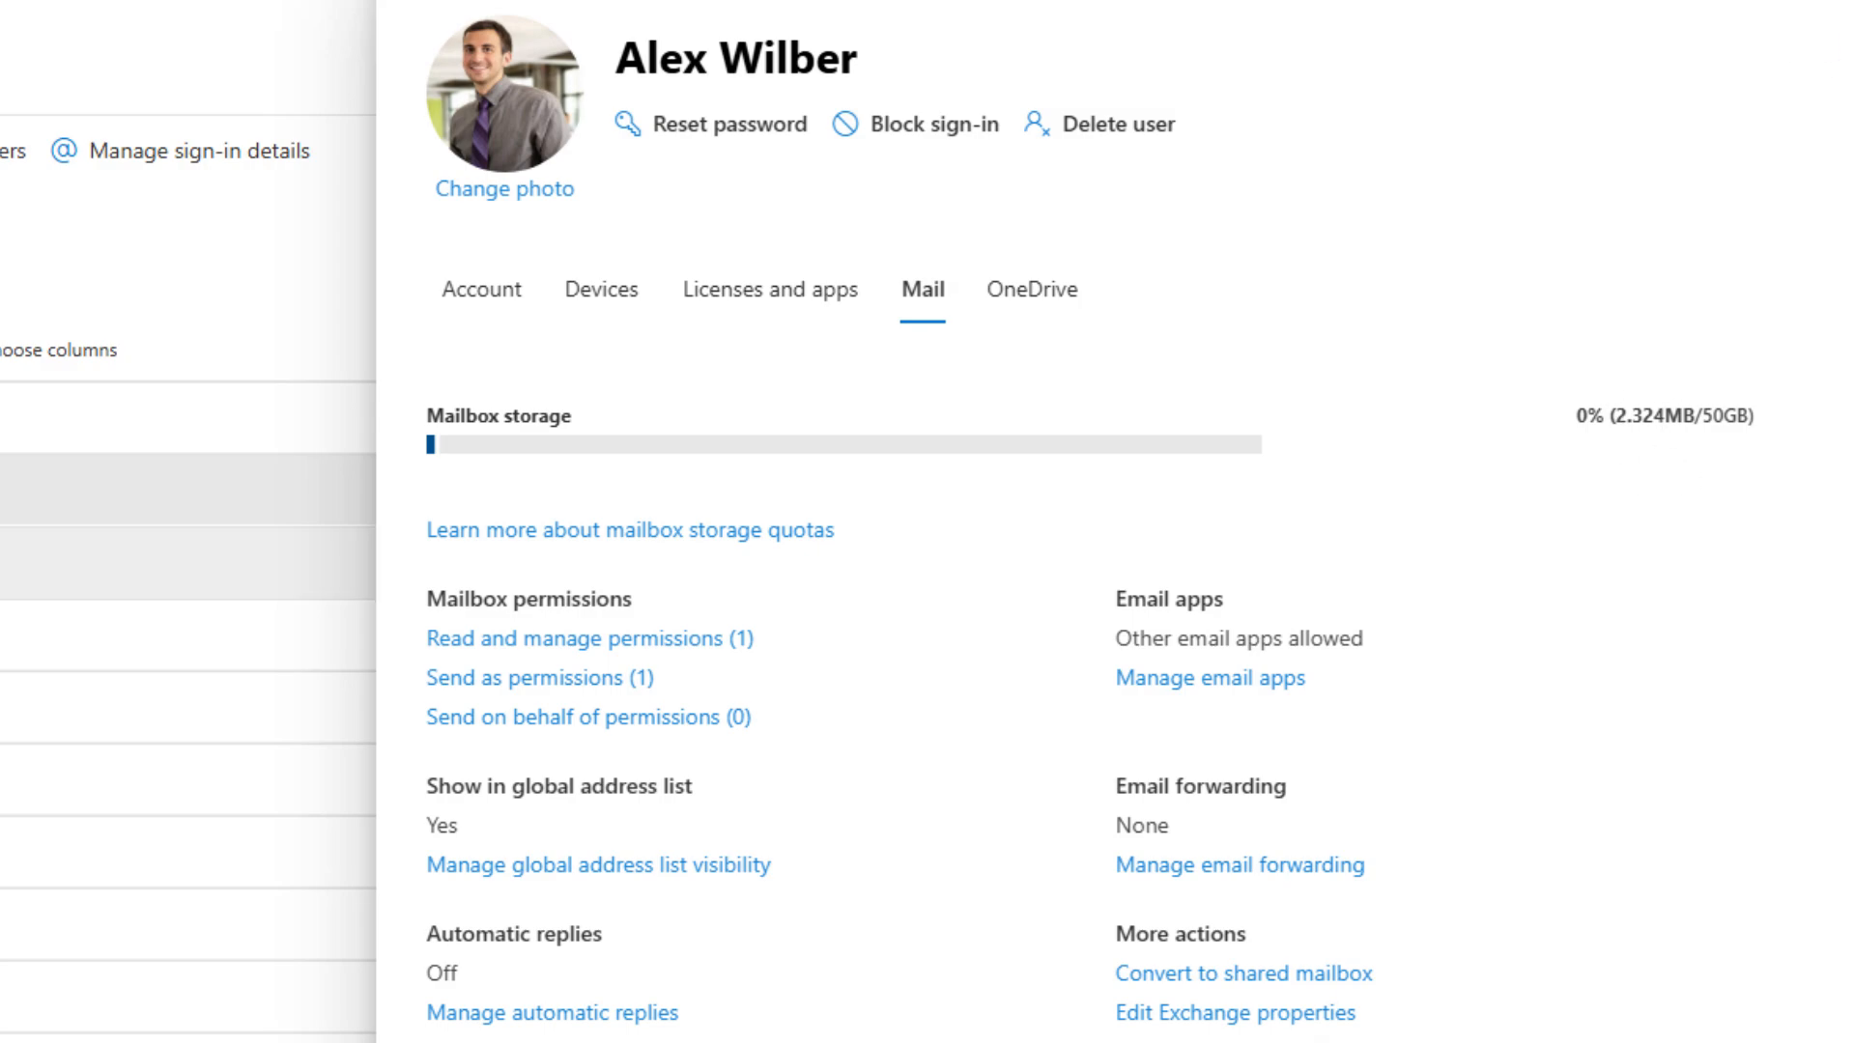
{"action": "left_click", "coordinate": [10, 562]}
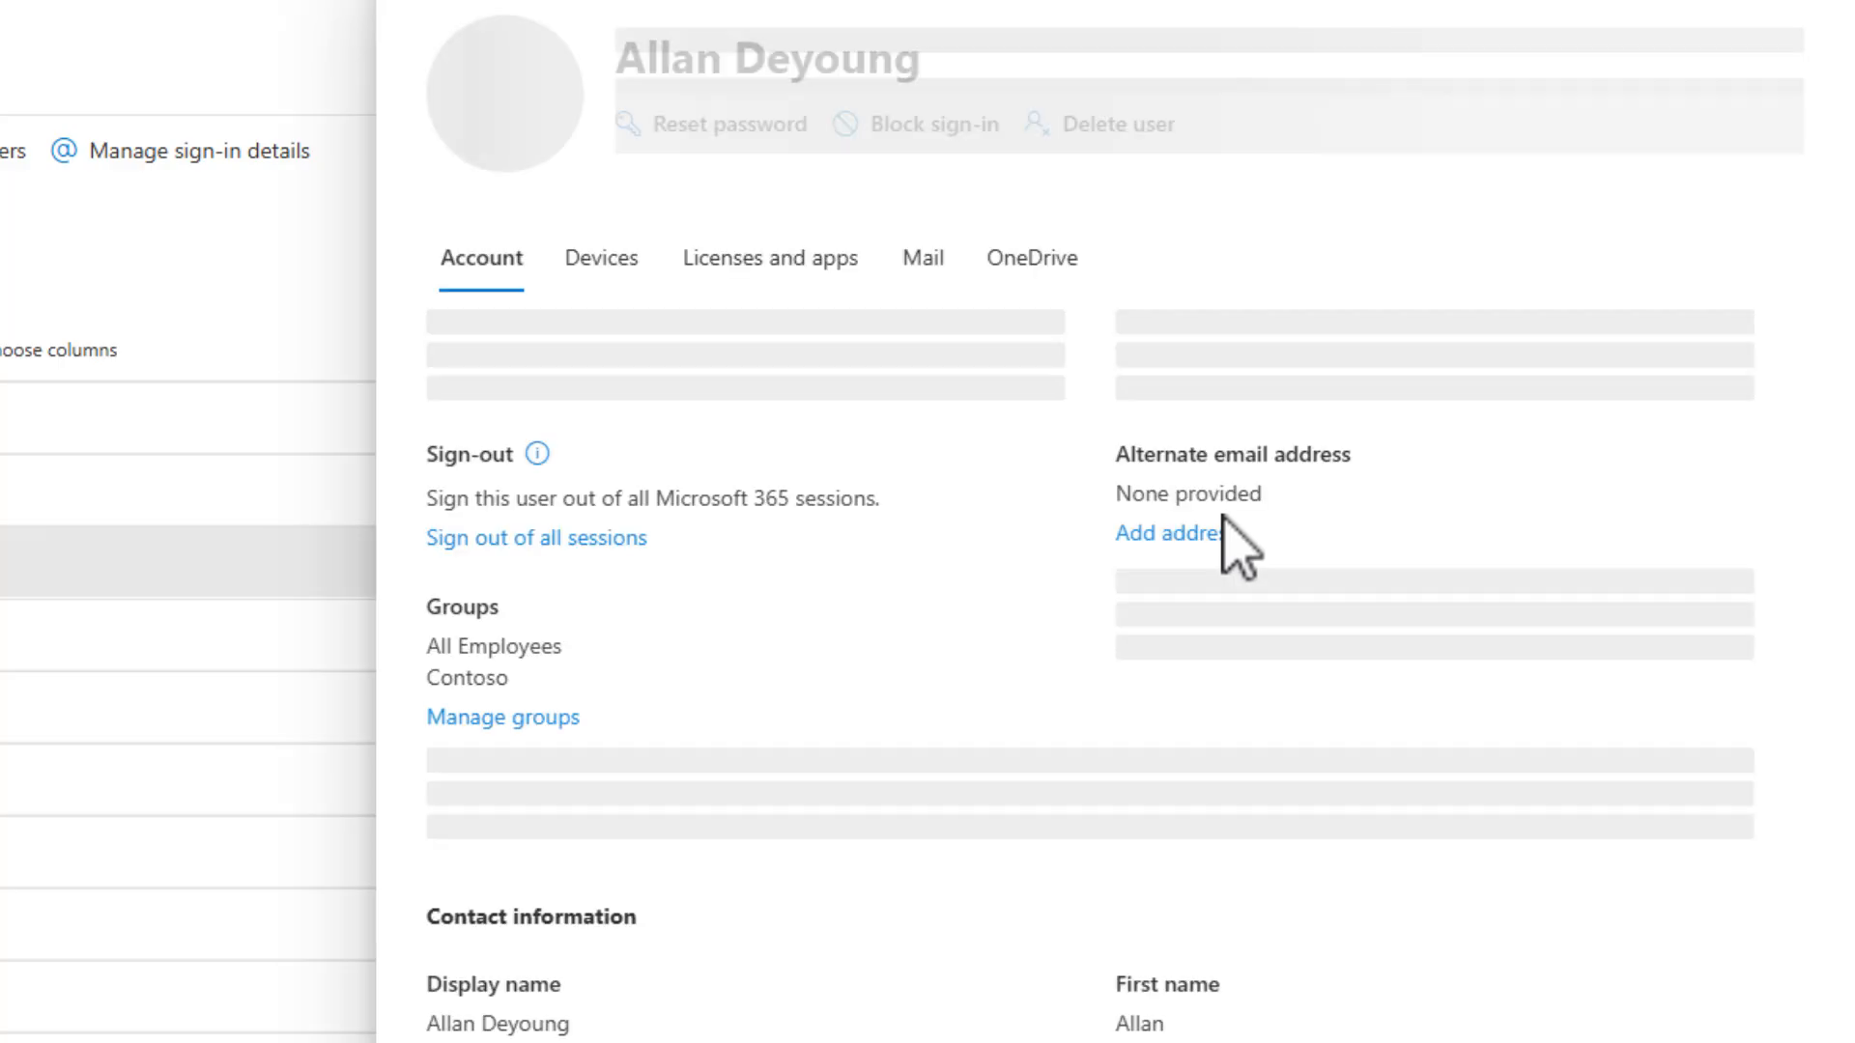
{"action": "left_click", "coordinate": [925, 295]}
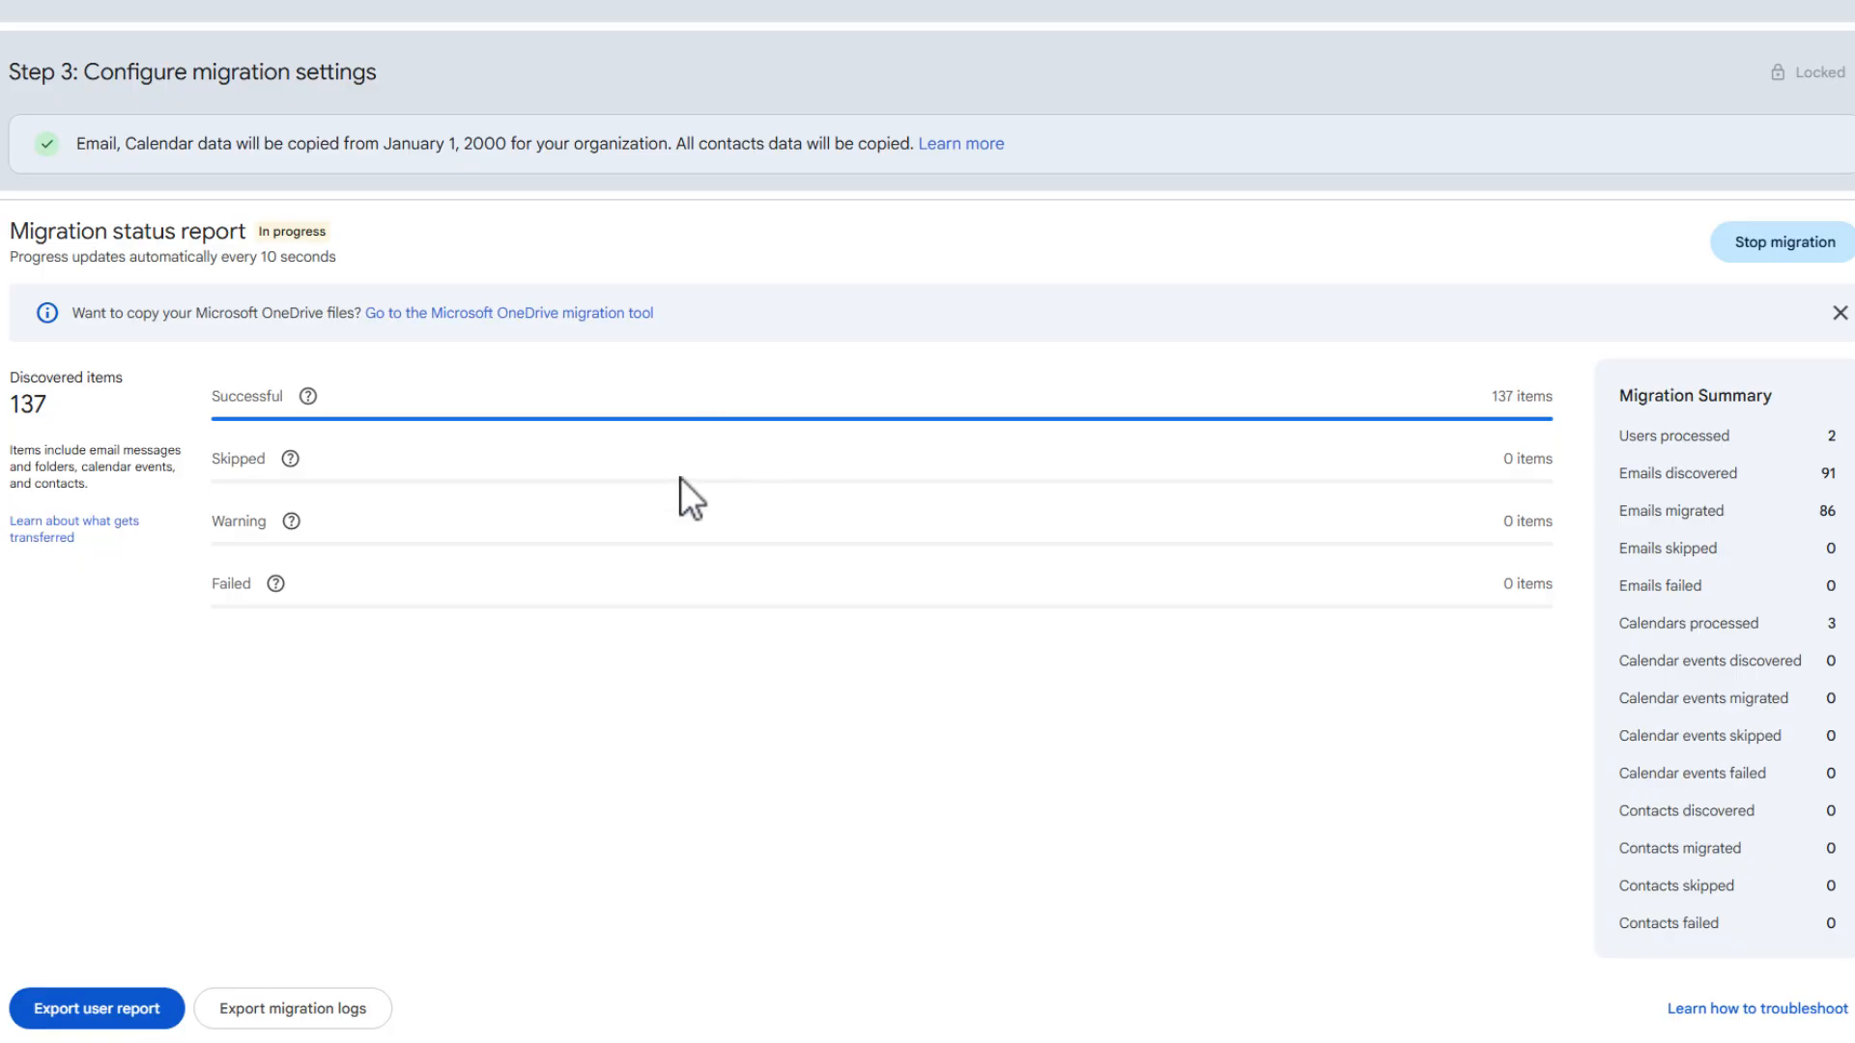
- Export the user report of the completed Exchange Online migration and open it in Google Sheets
{"action": "mouse_move", "coordinate": [307, 398]}
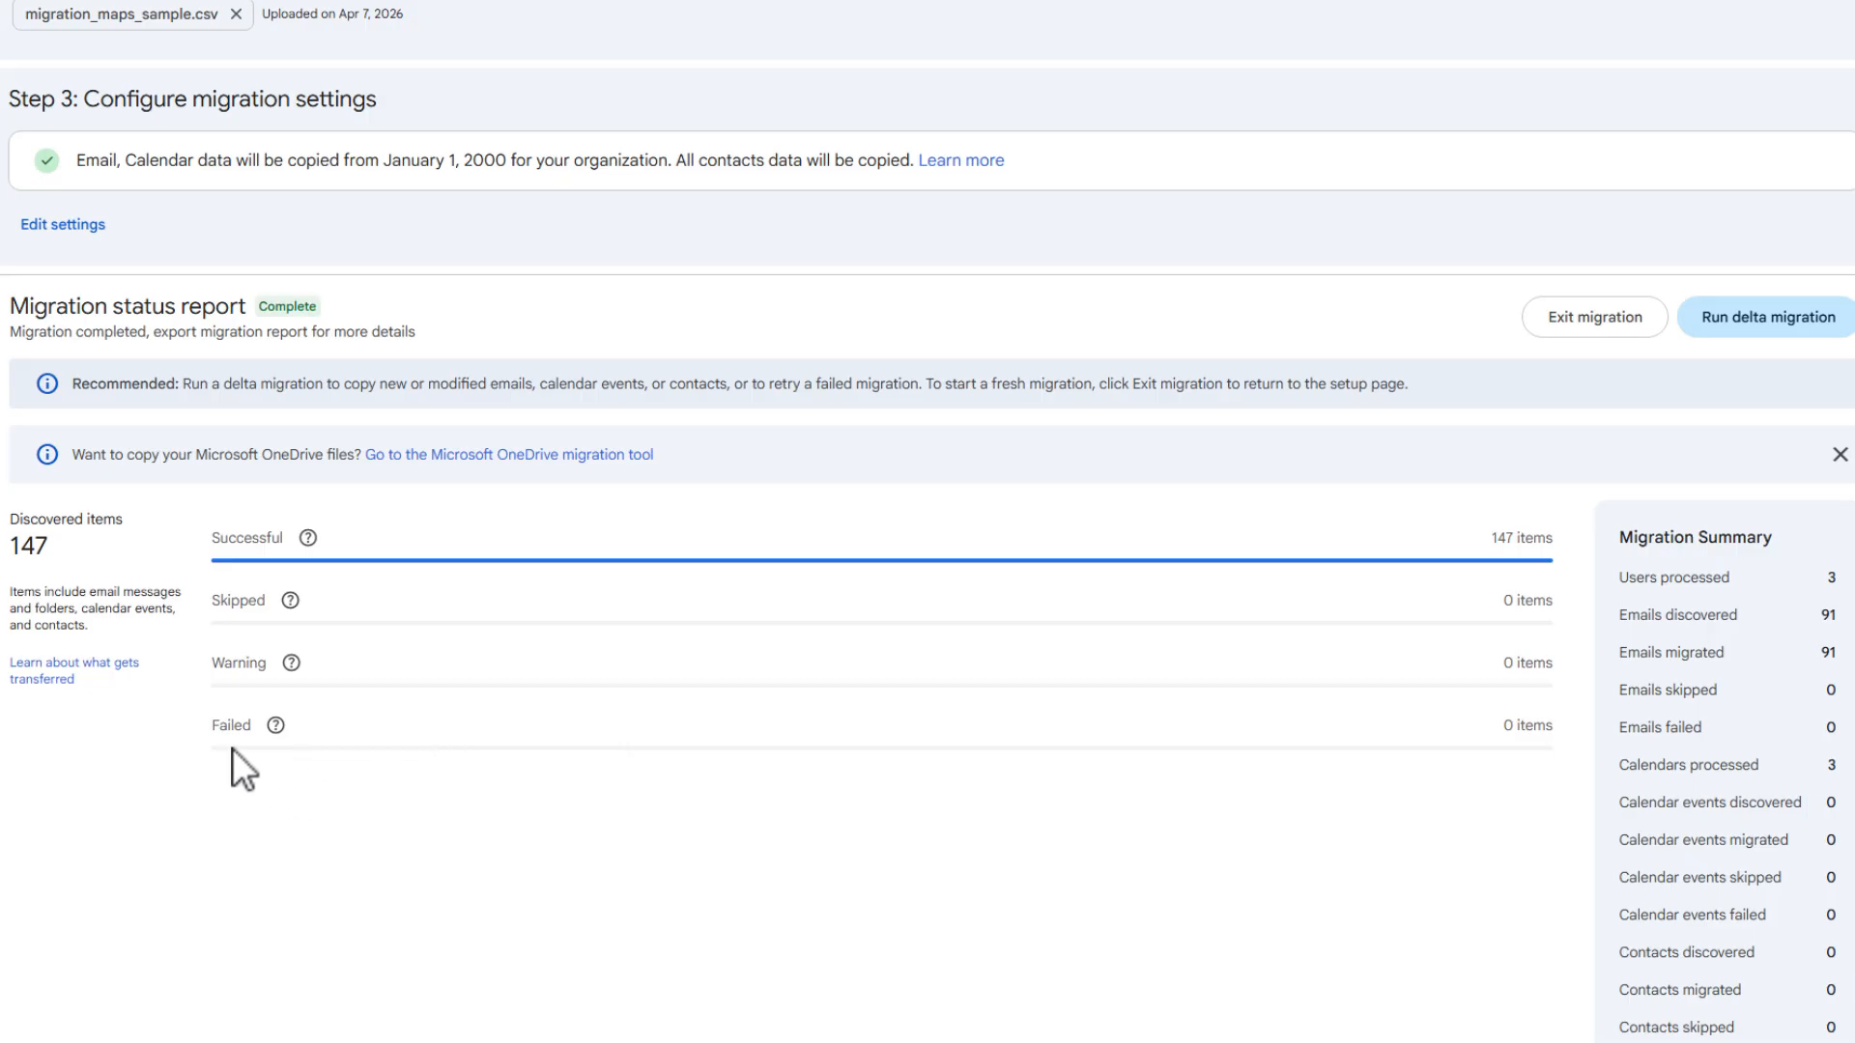
{"action": "mouse_move", "coordinate": [289, 603]}
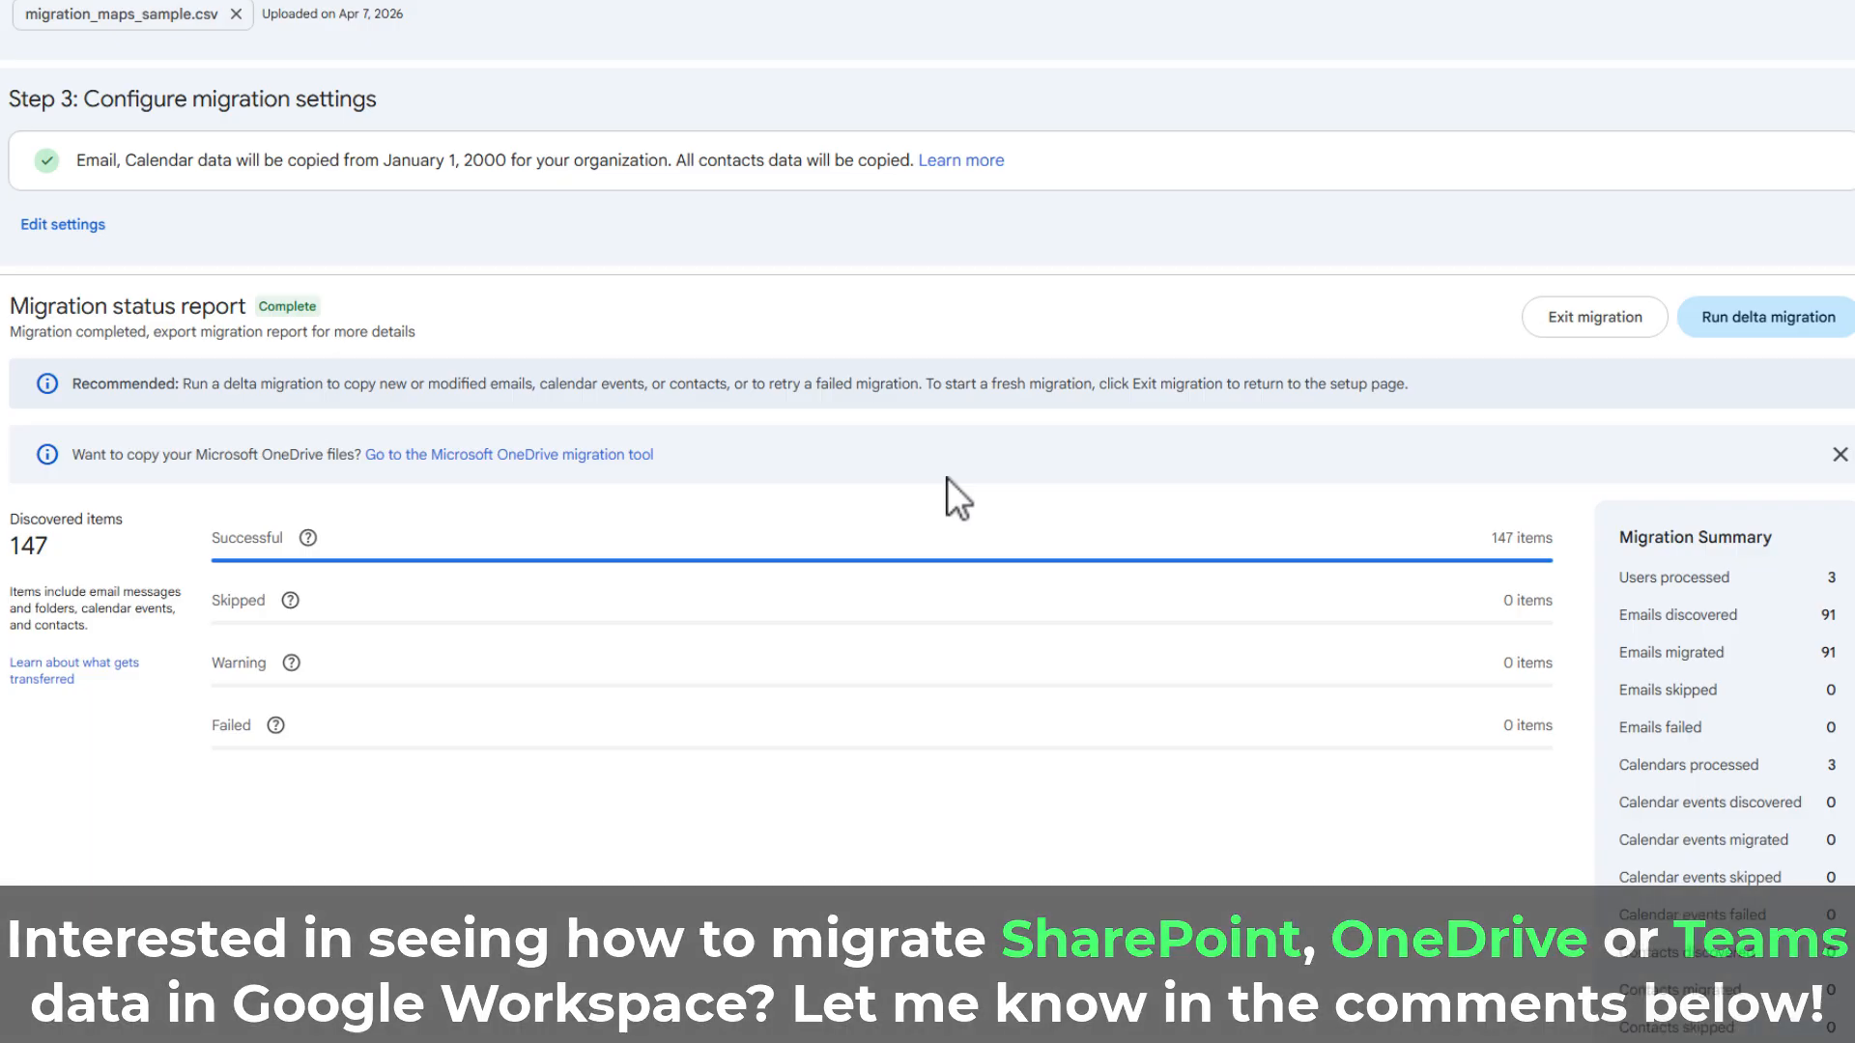
{"action": "scroll", "coordinate": [851, 417], "scroll_direction": "down", "scroll_amount": 2}
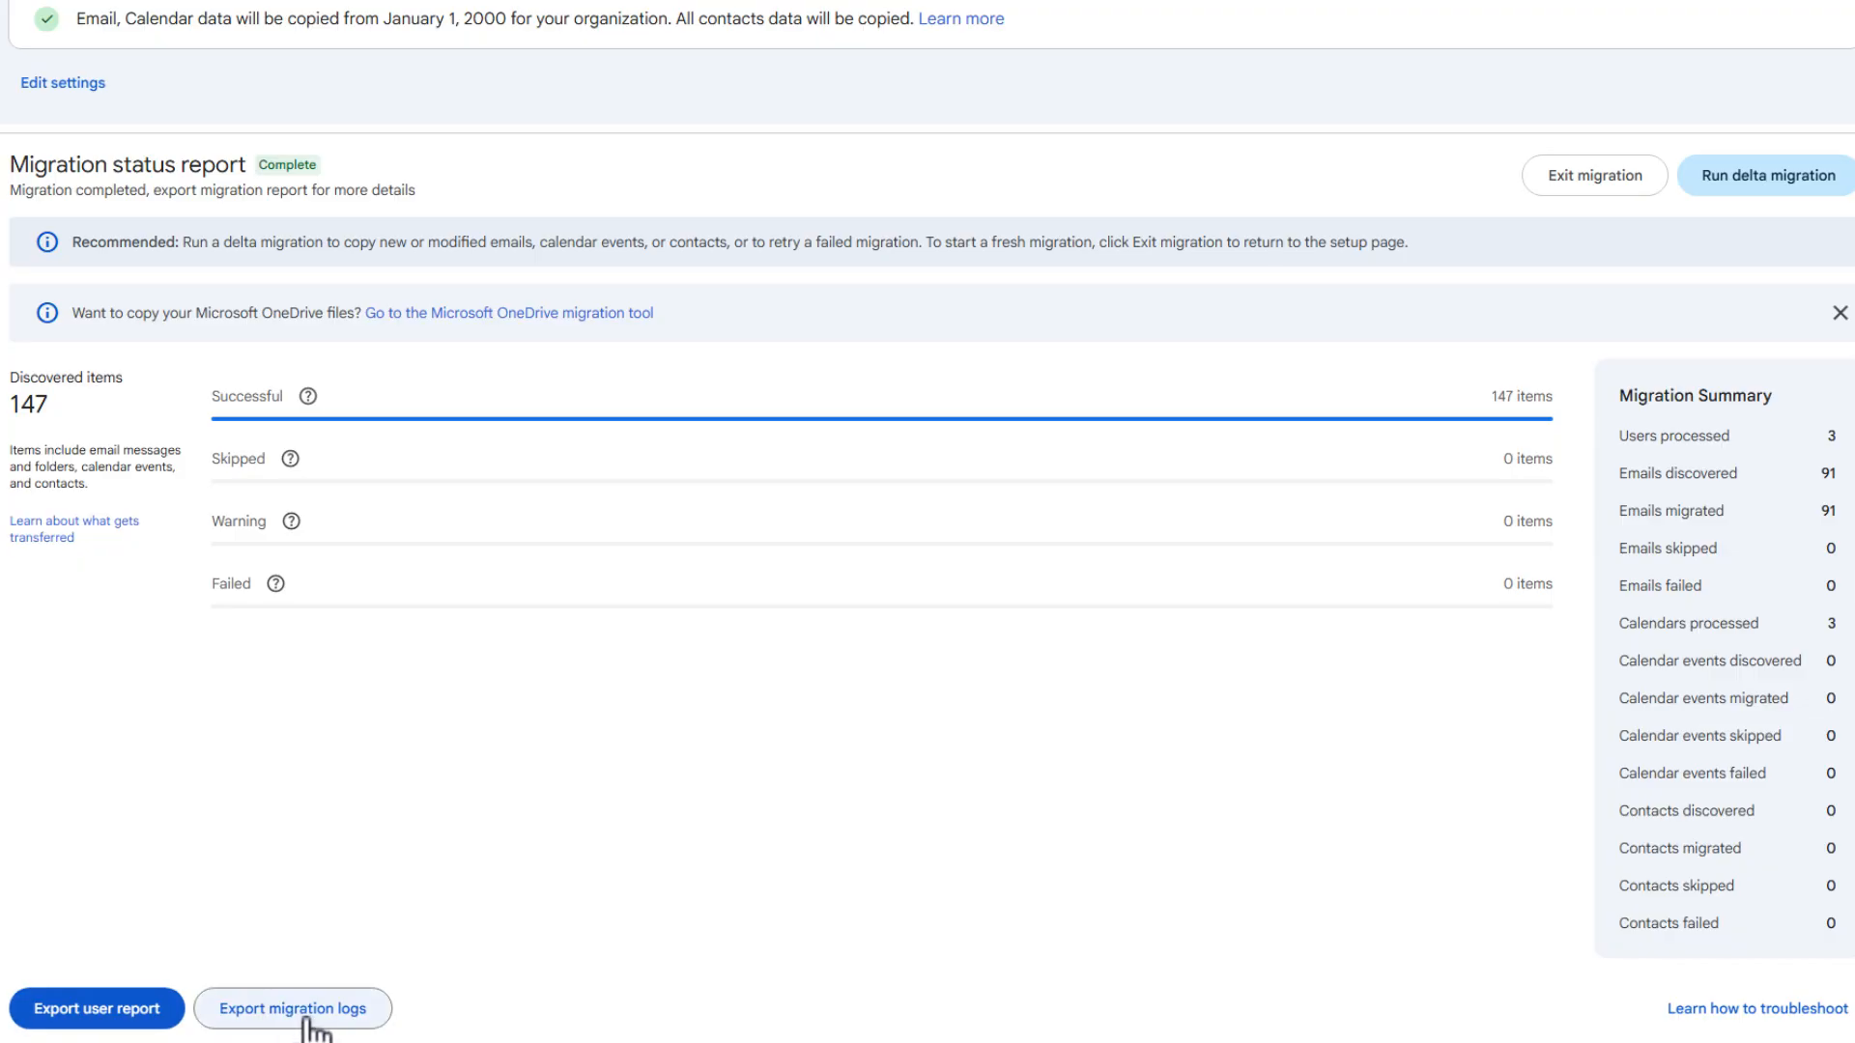
{"action": "left_click", "coordinate": [101, 1016]}
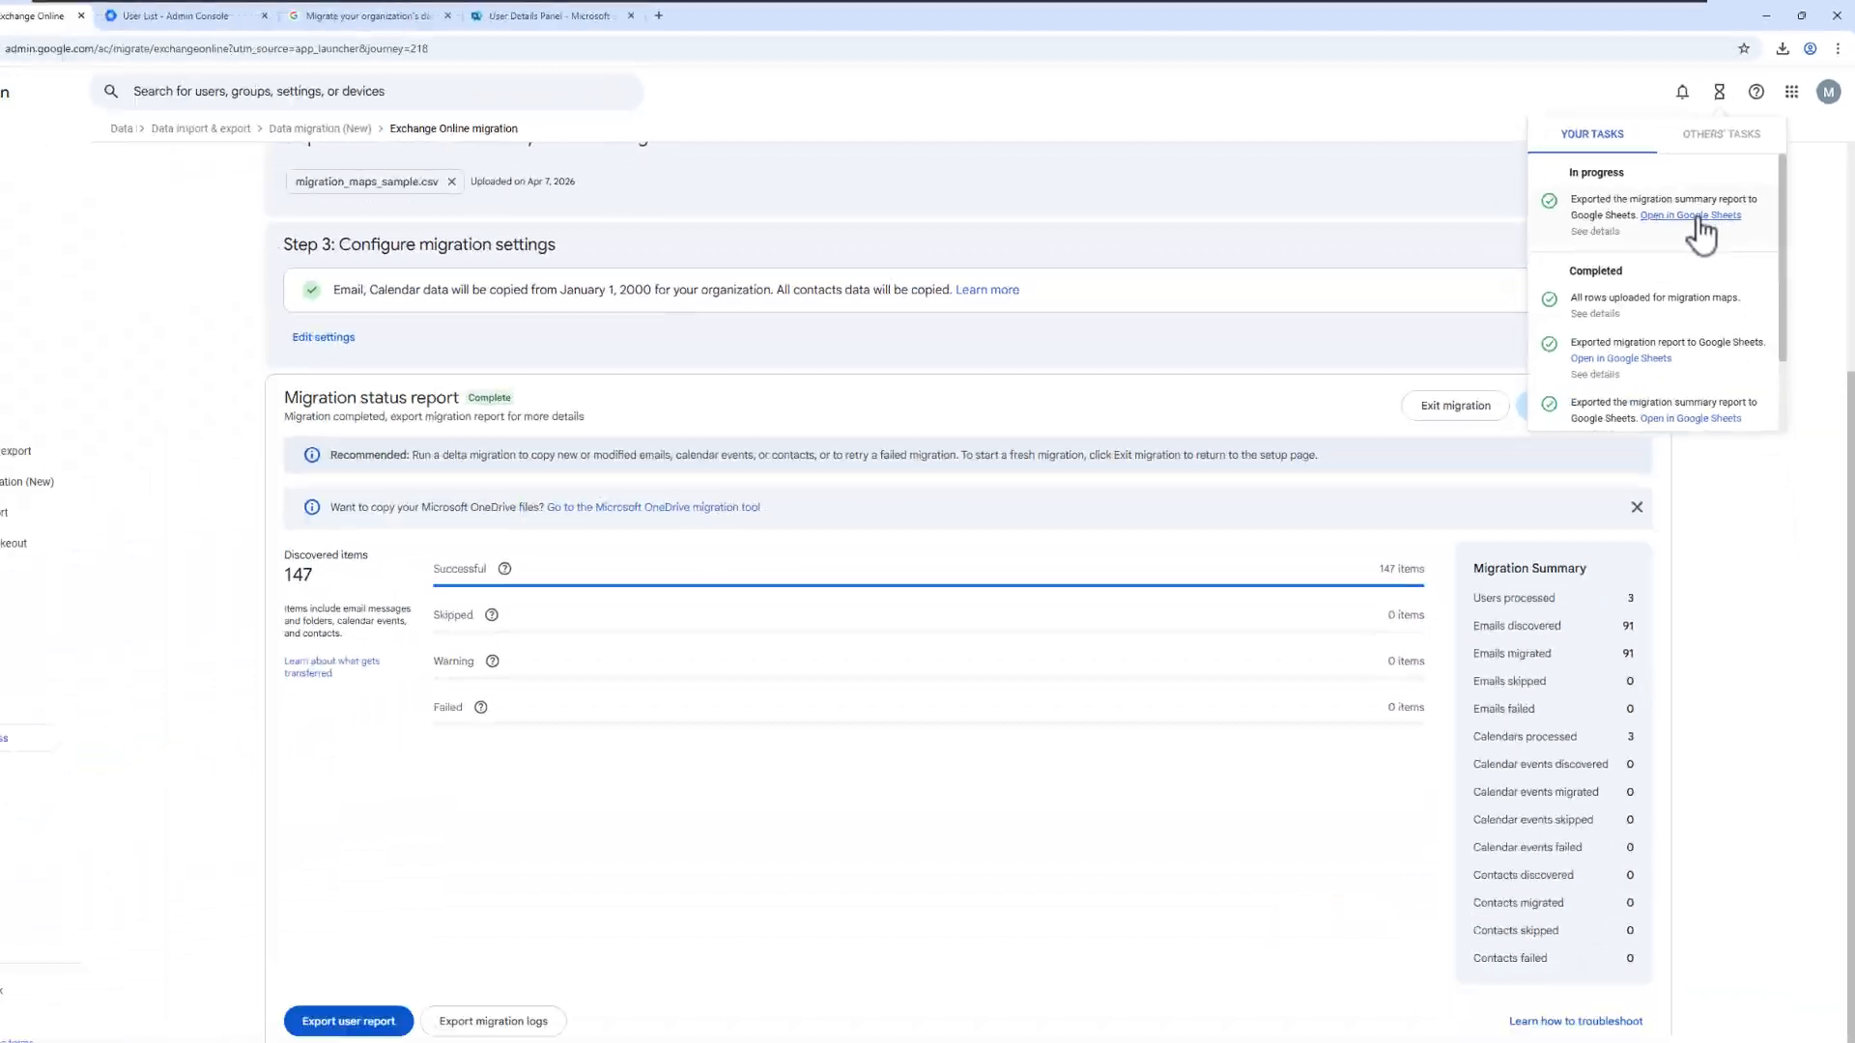
{"action": "left_click", "coordinate": [1577, 382]}
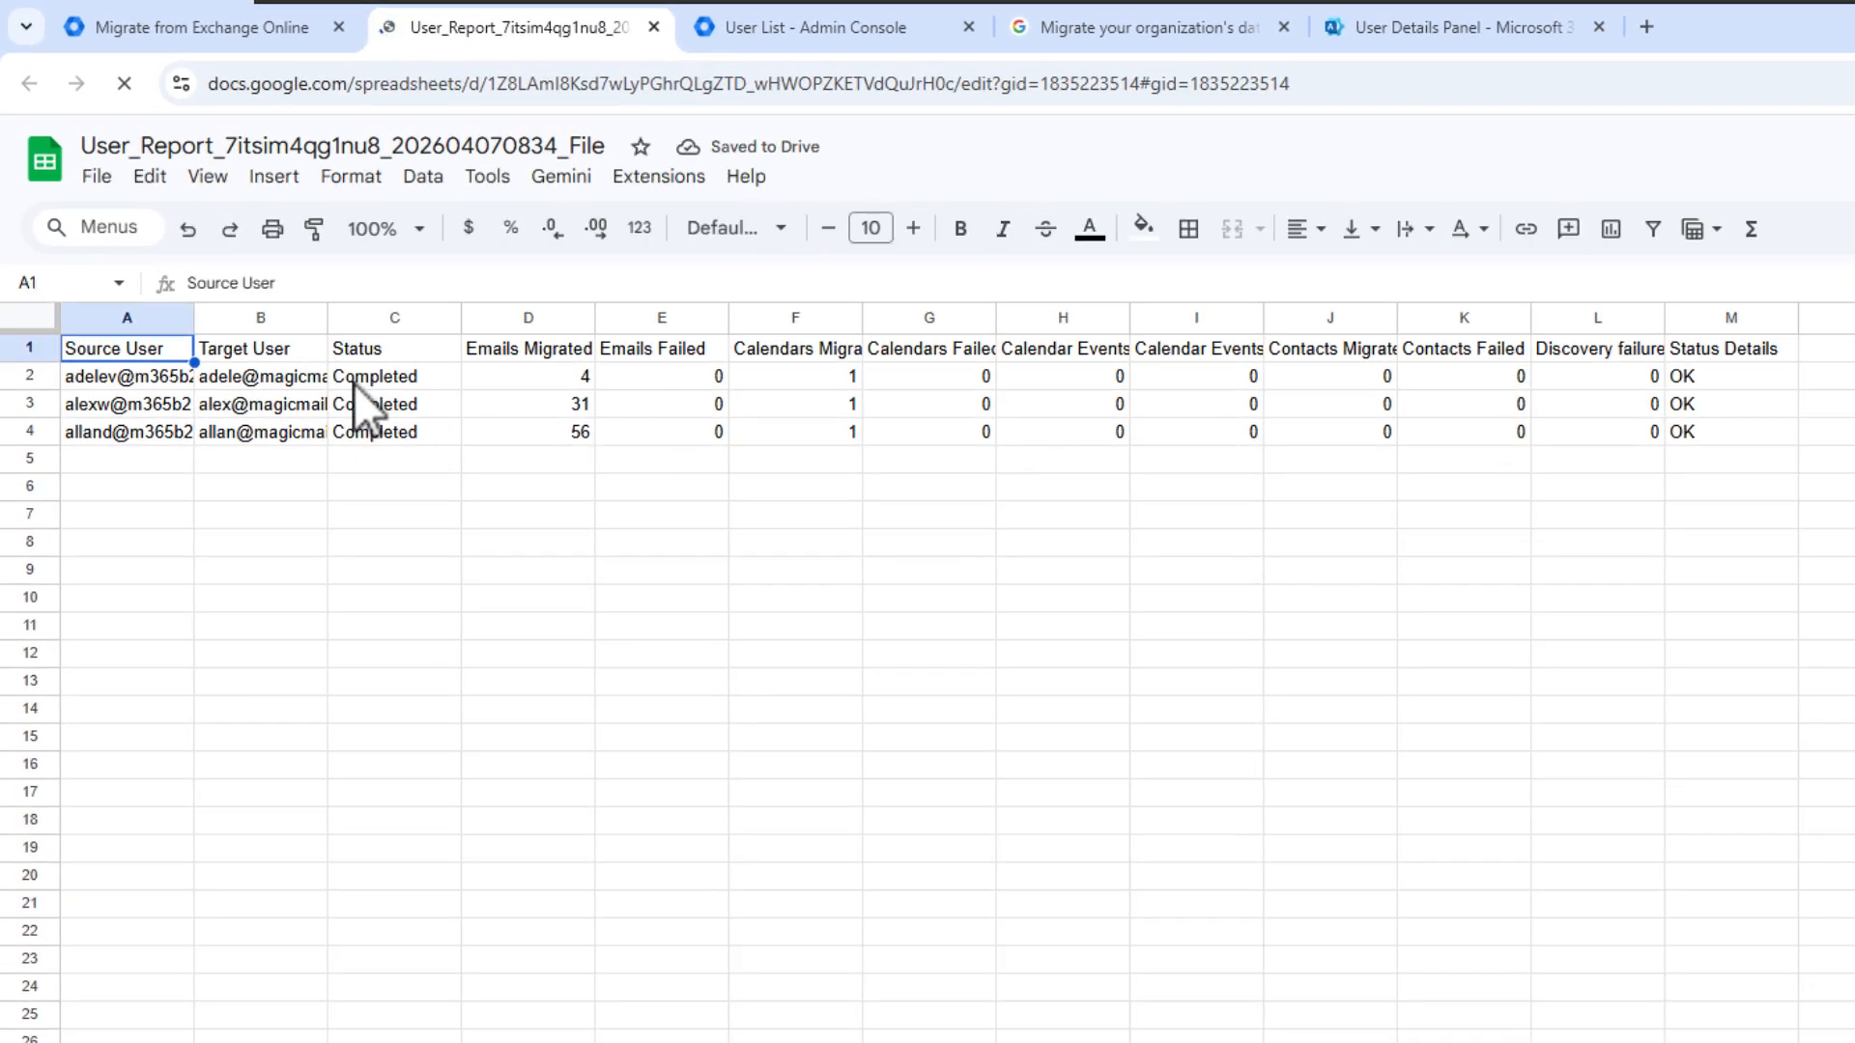
- Widen the Target User column and examine the emails, calendars and contacts migrated for each user in the report
{"action": "left_click_drag", "start_coordinate": [325, 317], "coordinate": [384, 317]}
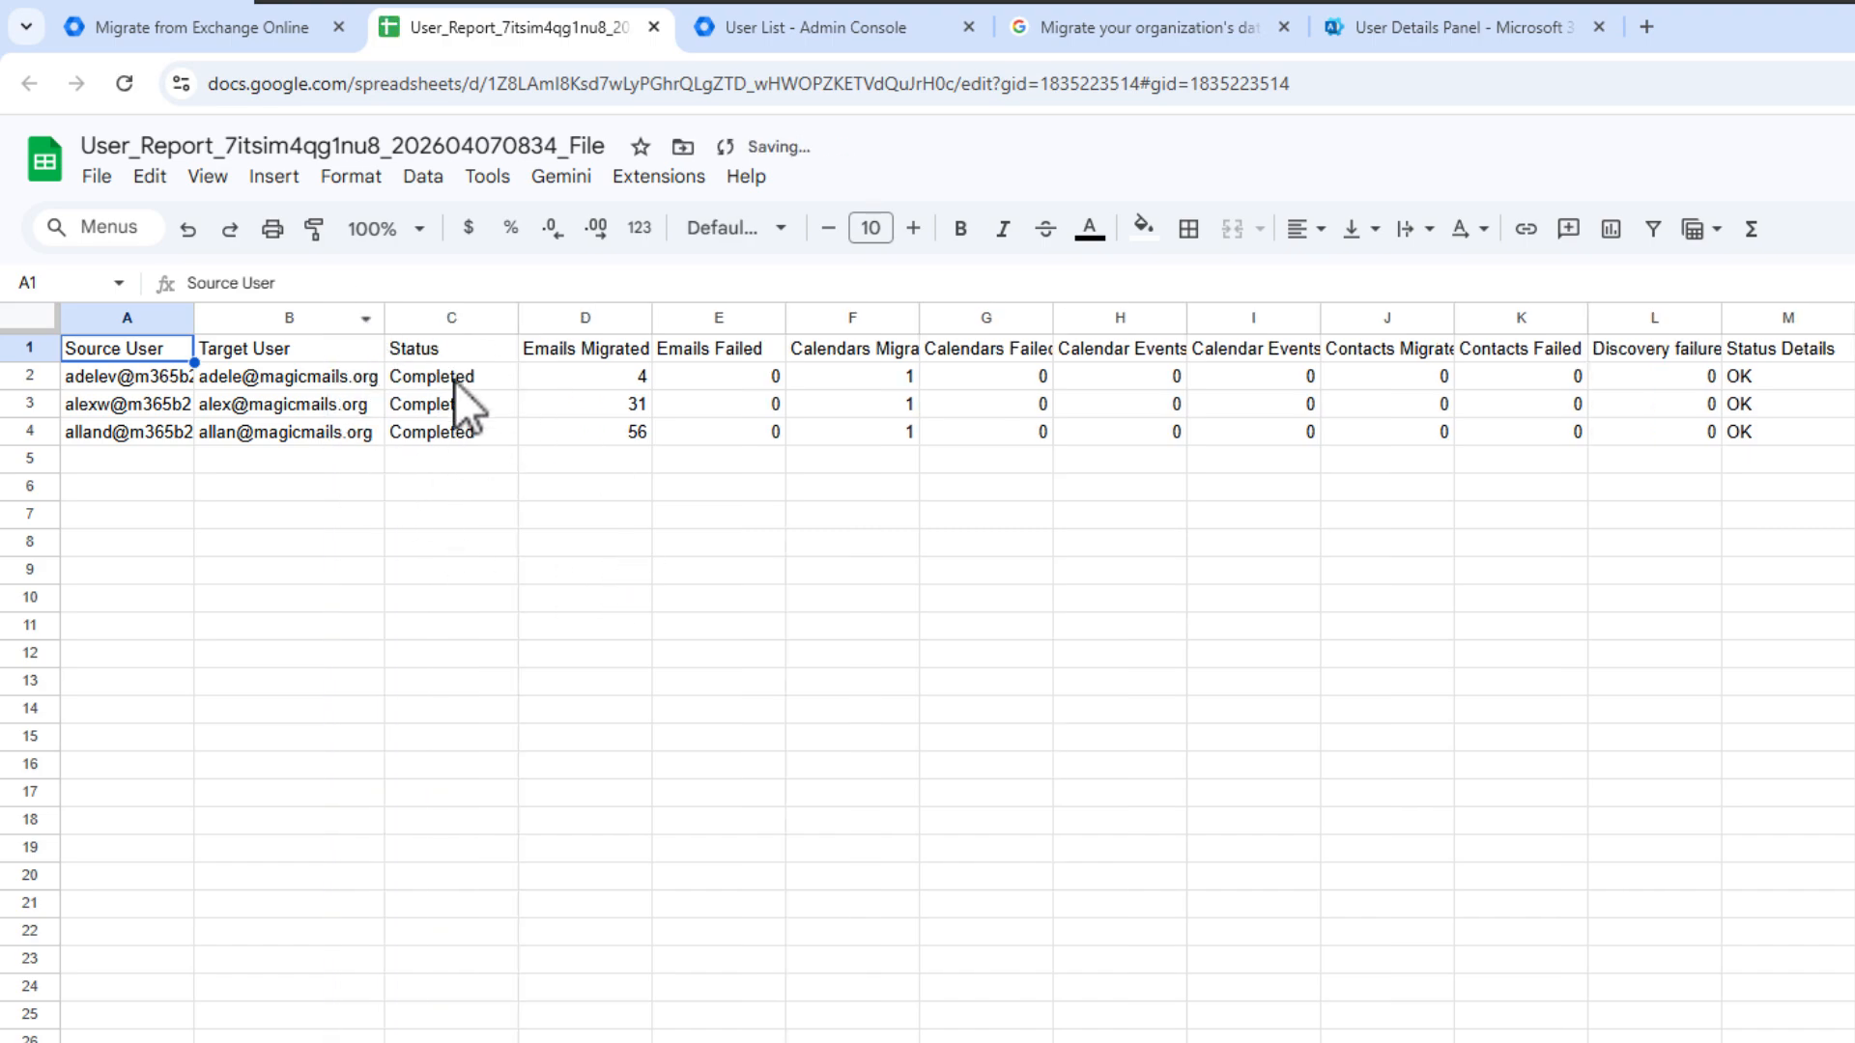
{"action": "left_click", "coordinate": [631, 406]}
{"action": "left_click", "coordinate": [560, 386]}
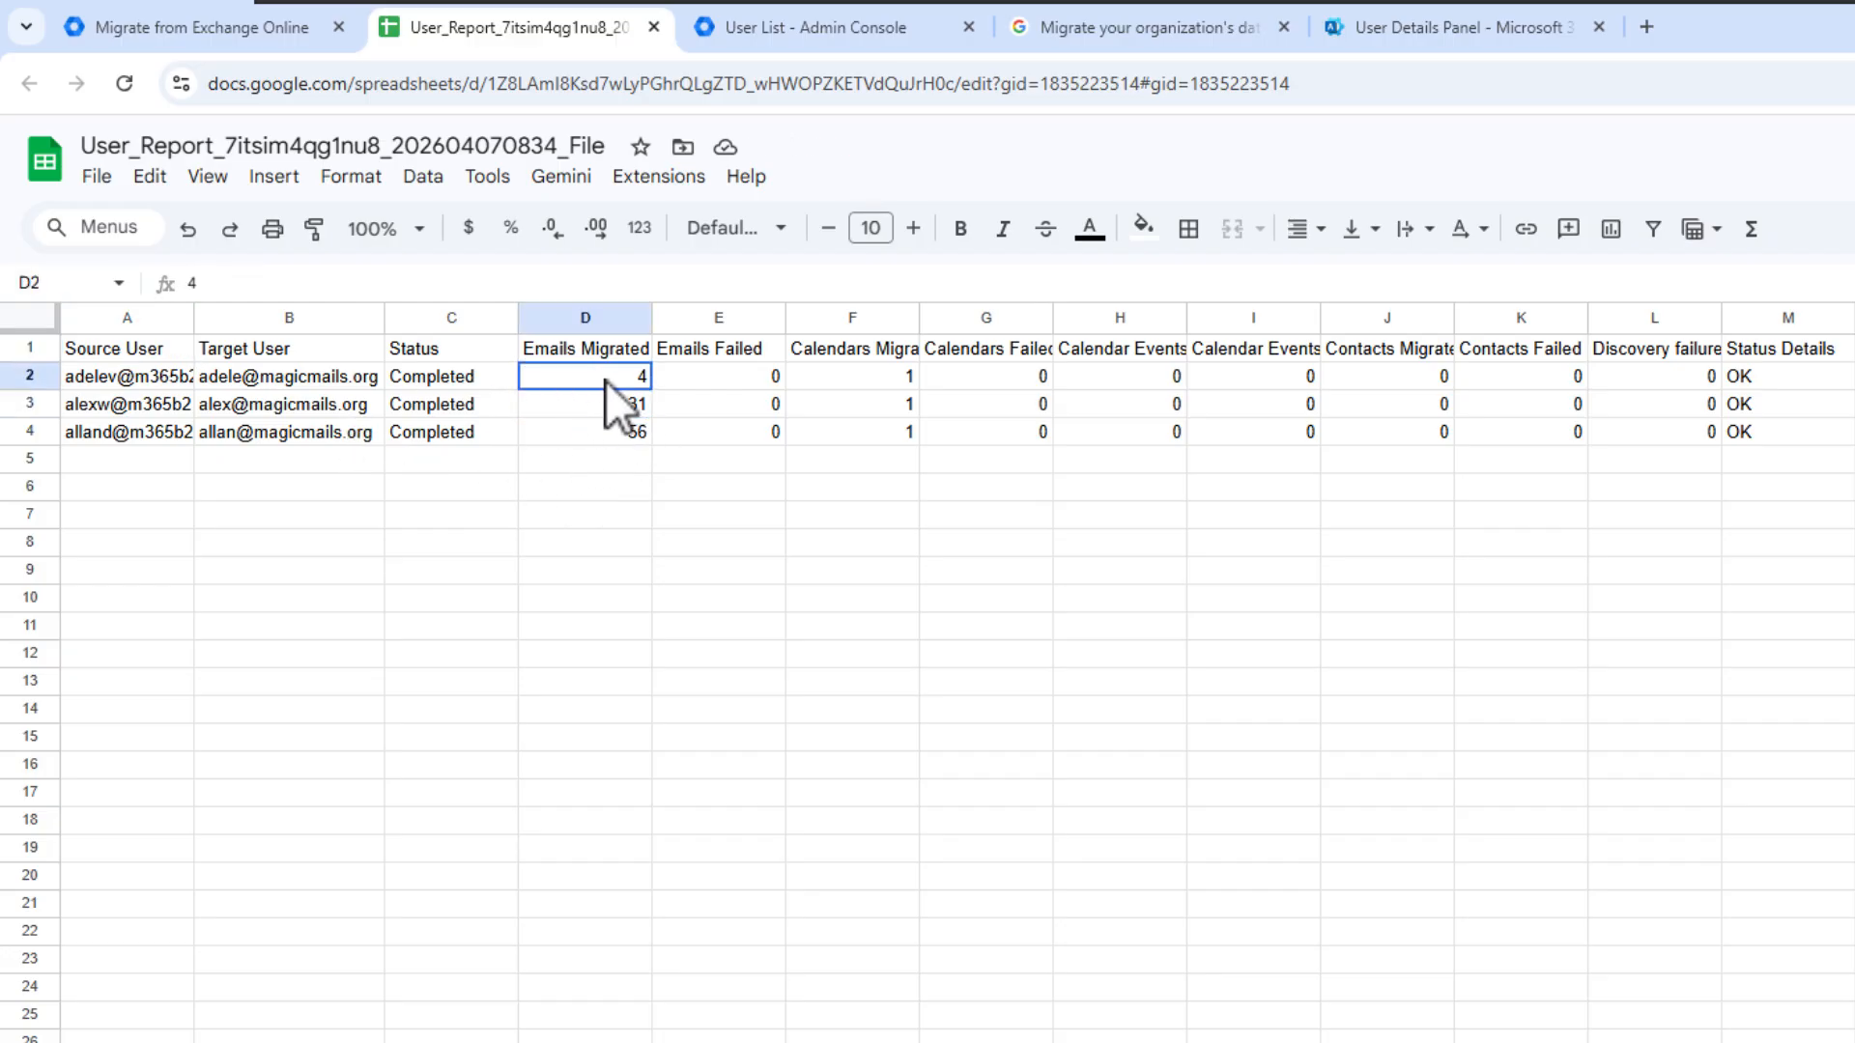
{"action": "left_click", "coordinate": [611, 406]}
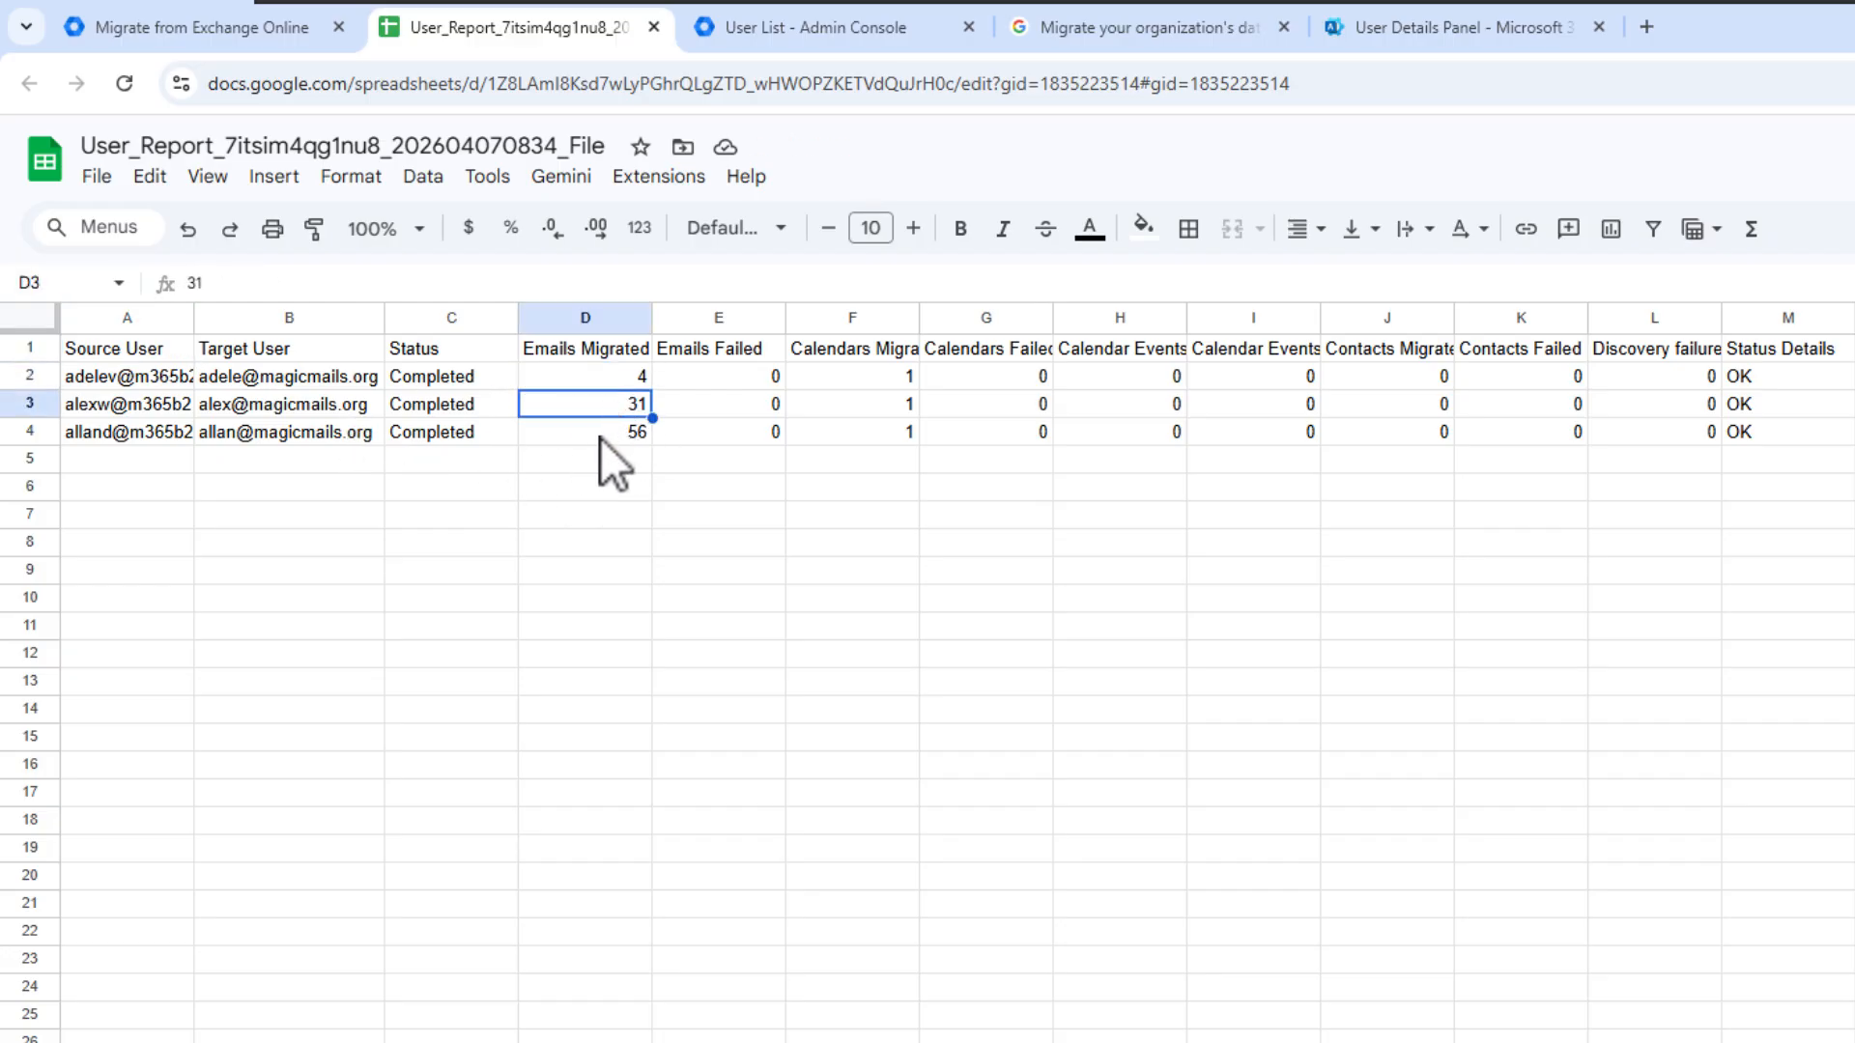
{"action": "left_click", "coordinate": [609, 436]}
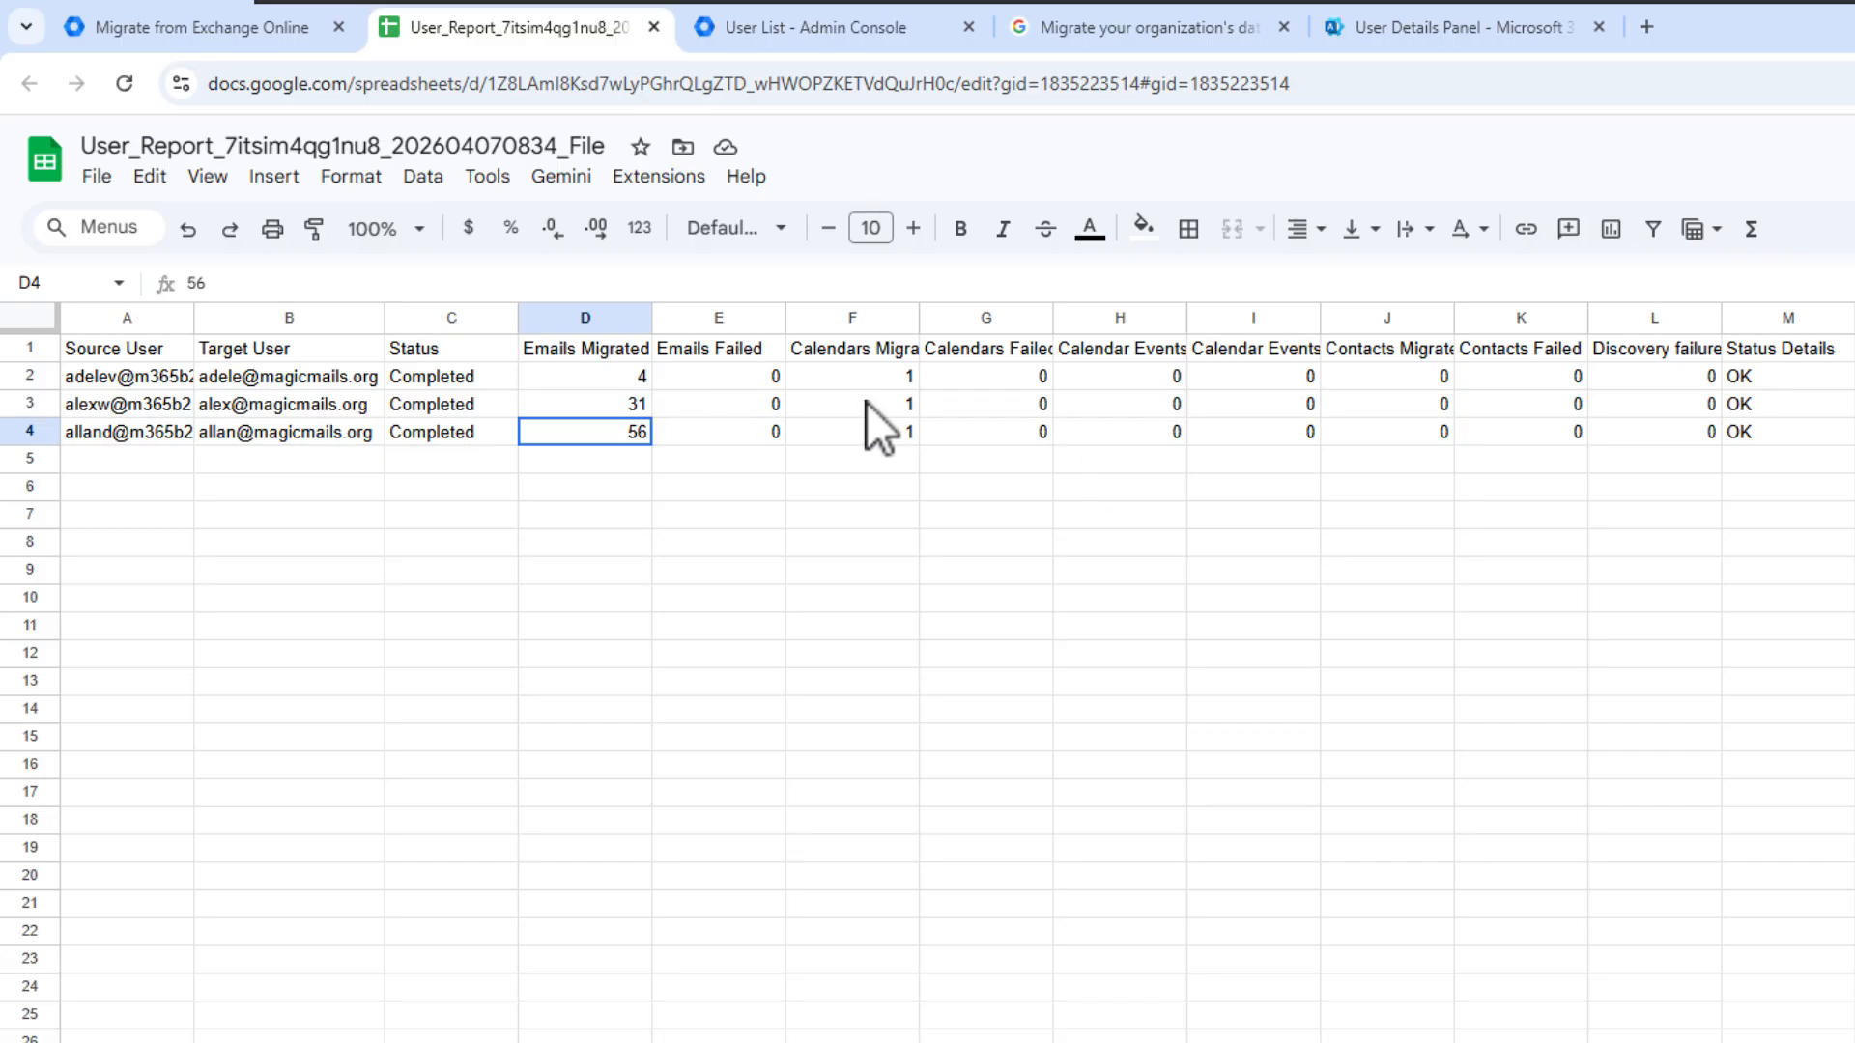
{"action": "left_click_drag", "start_coordinate": [881, 372], "coordinate": [873, 440]}
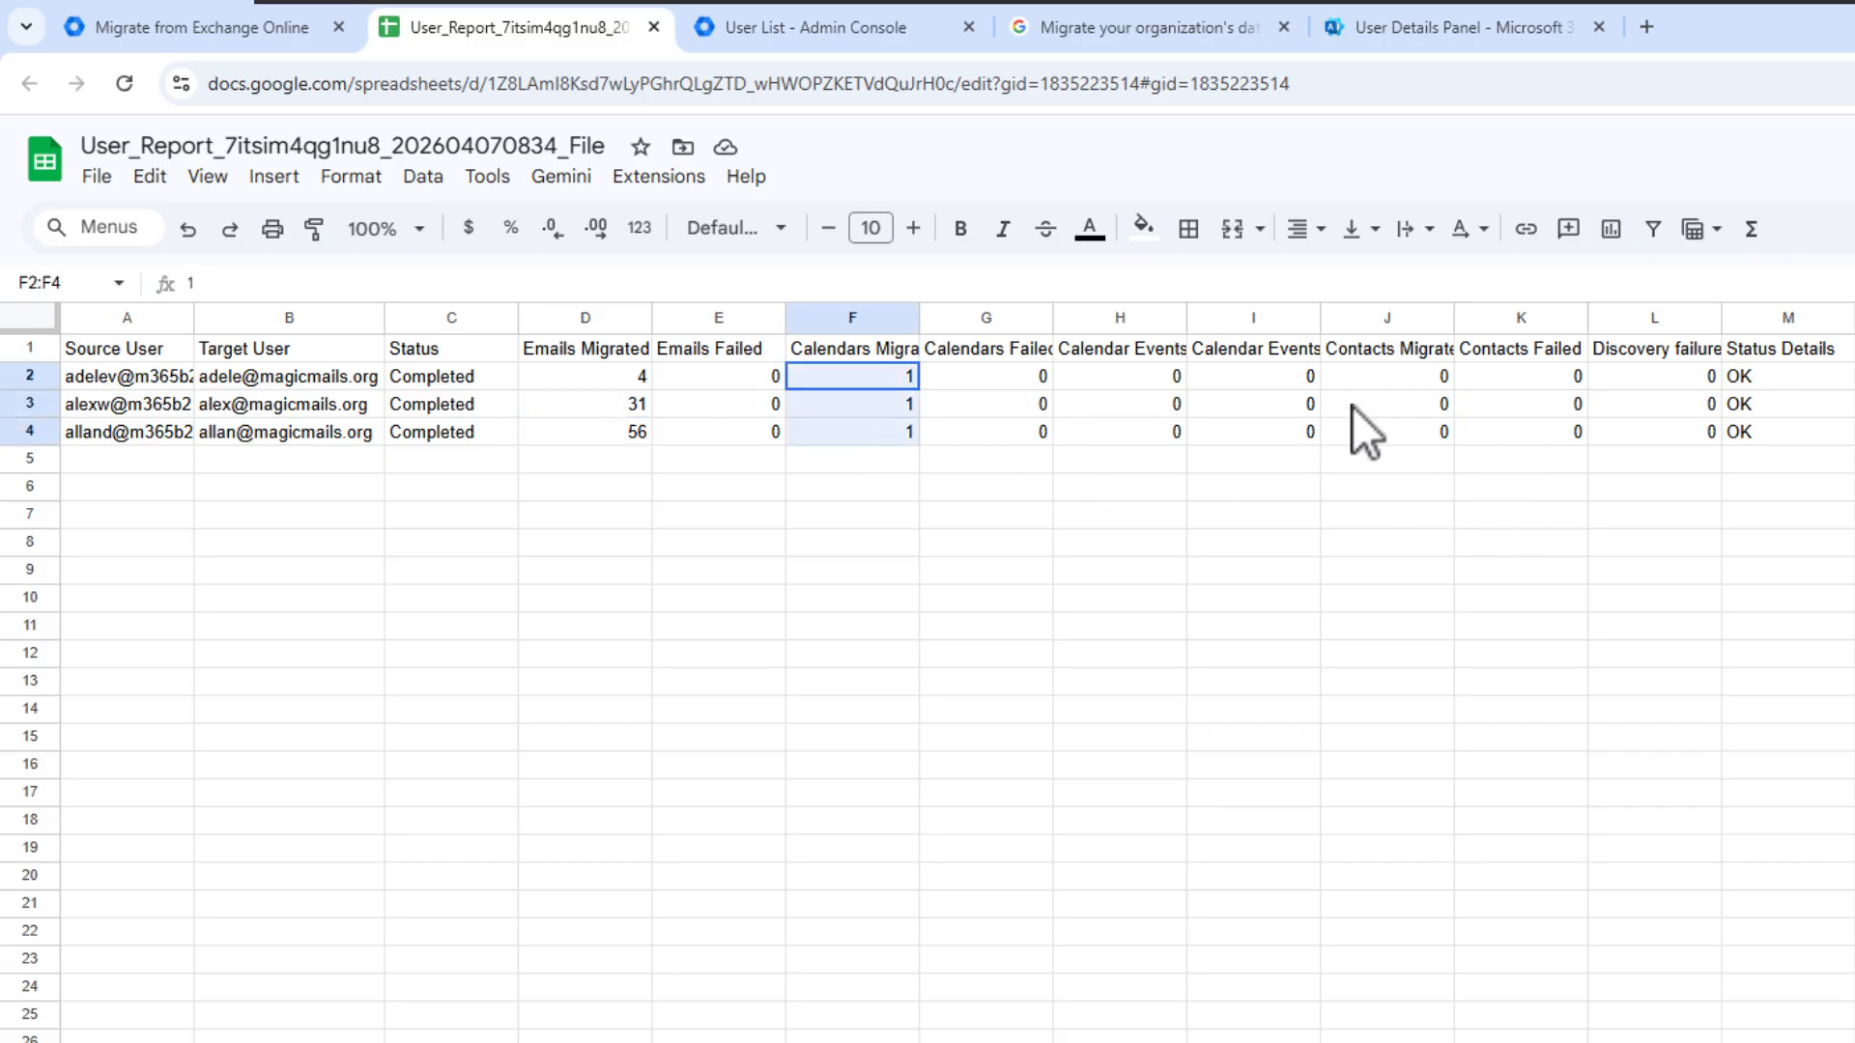
{"action": "left_click_drag", "start_coordinate": [1412, 375], "coordinate": [1413, 443]}
{"action": "left_click", "coordinate": [1256, 487]}
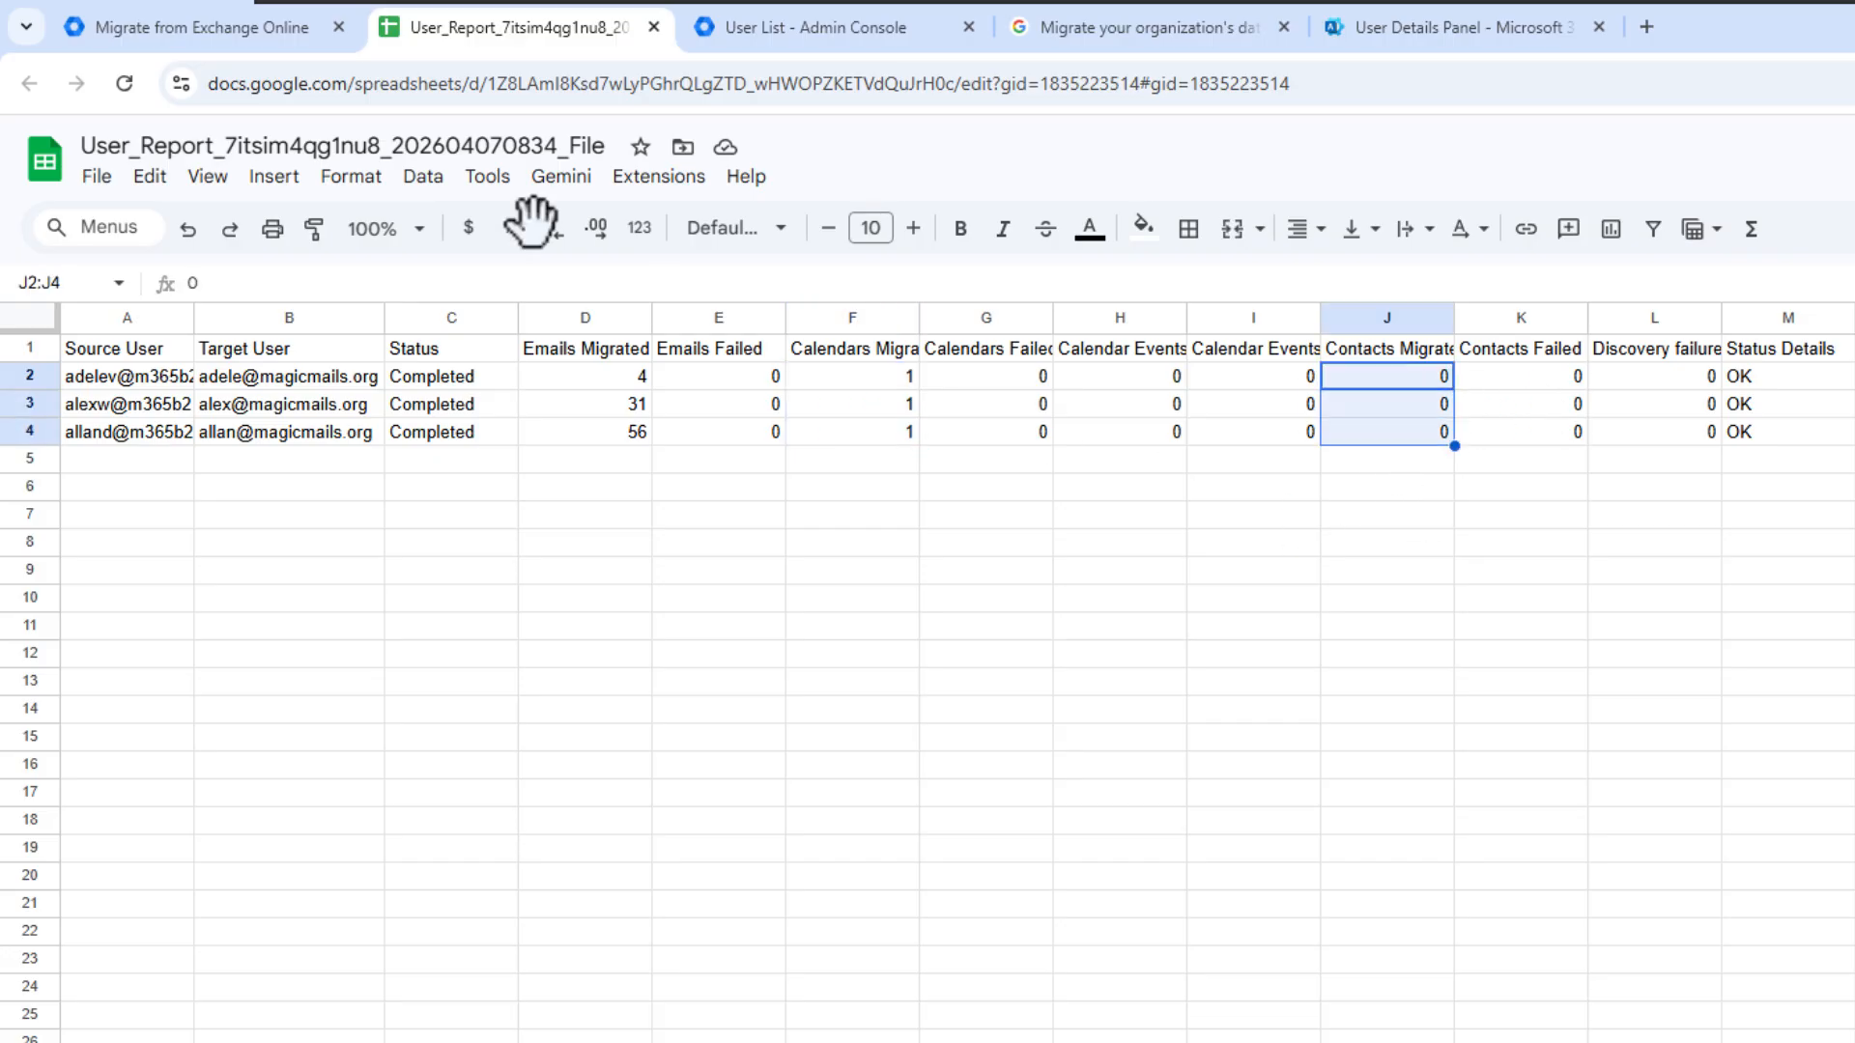
- Switch back to the Google Admin console's migration page and open the directory's user list
{"action": "left_click", "coordinate": [199, 41]}
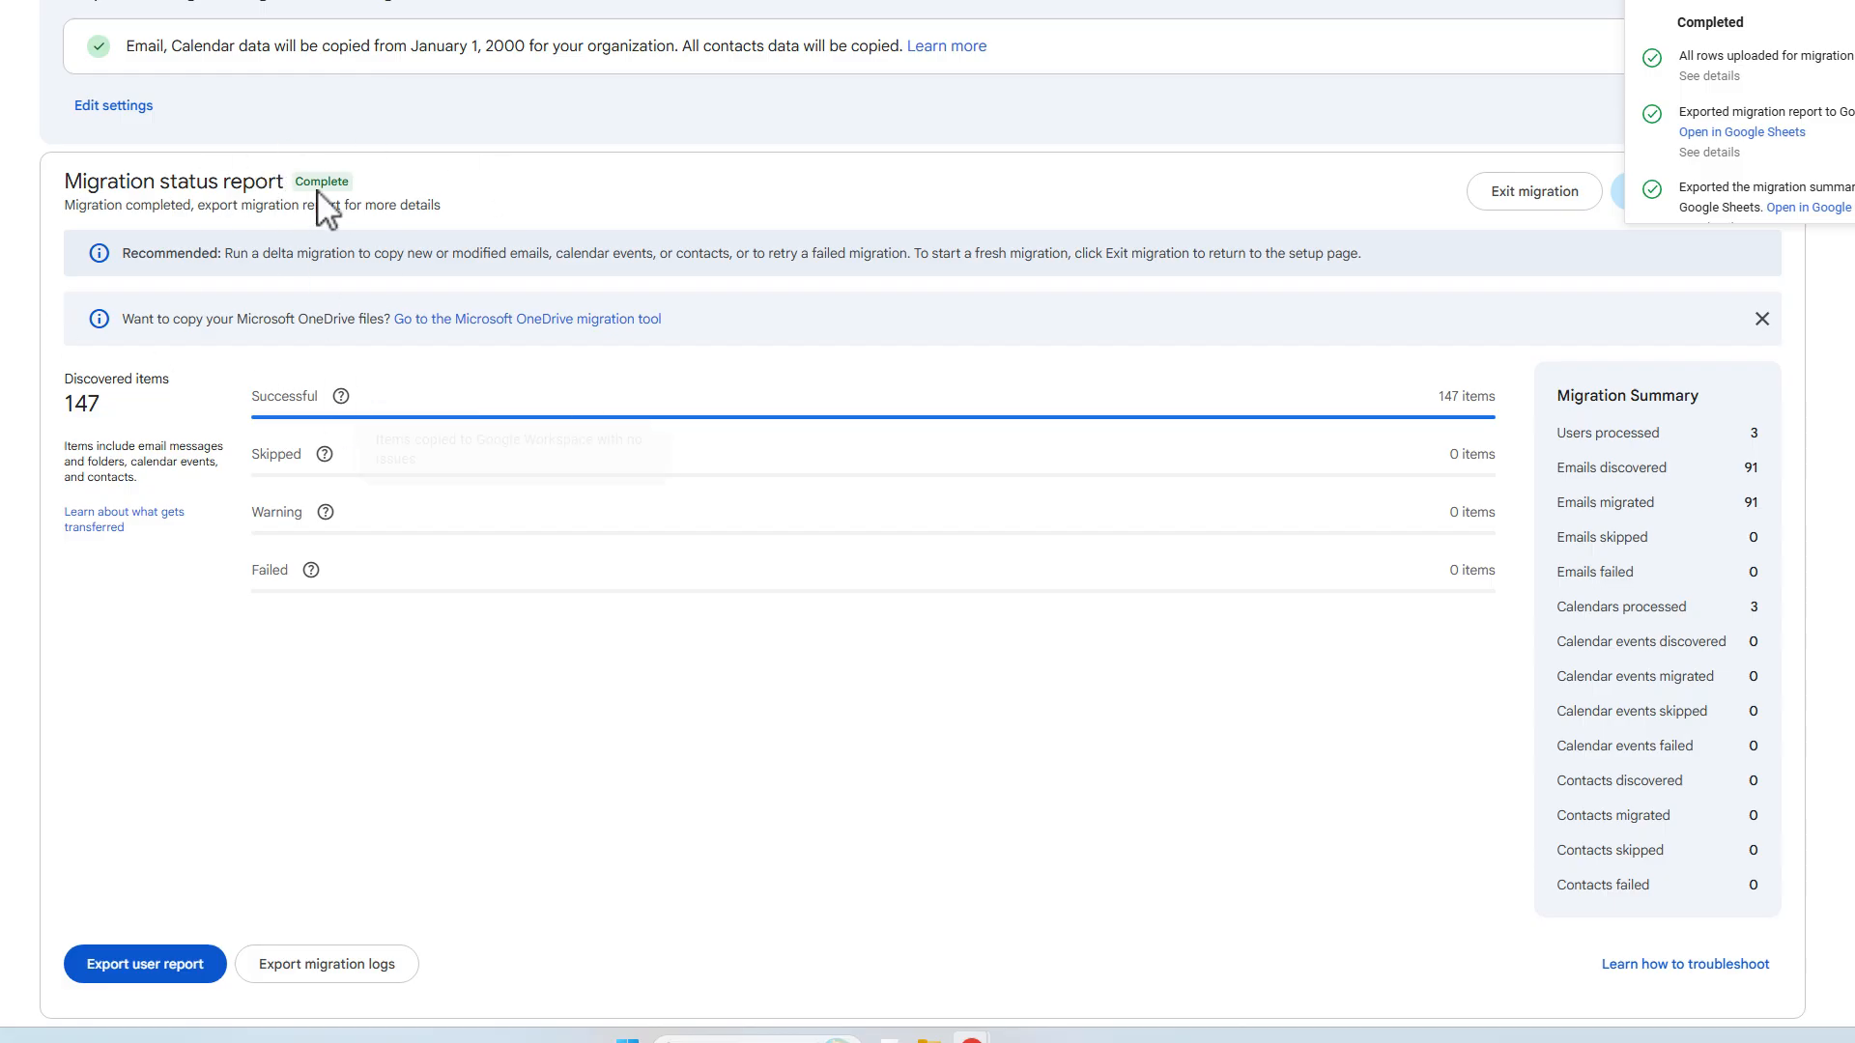
{"action": "left_click_drag", "start_coordinate": [344, 181], "coordinate": [364, 194]}
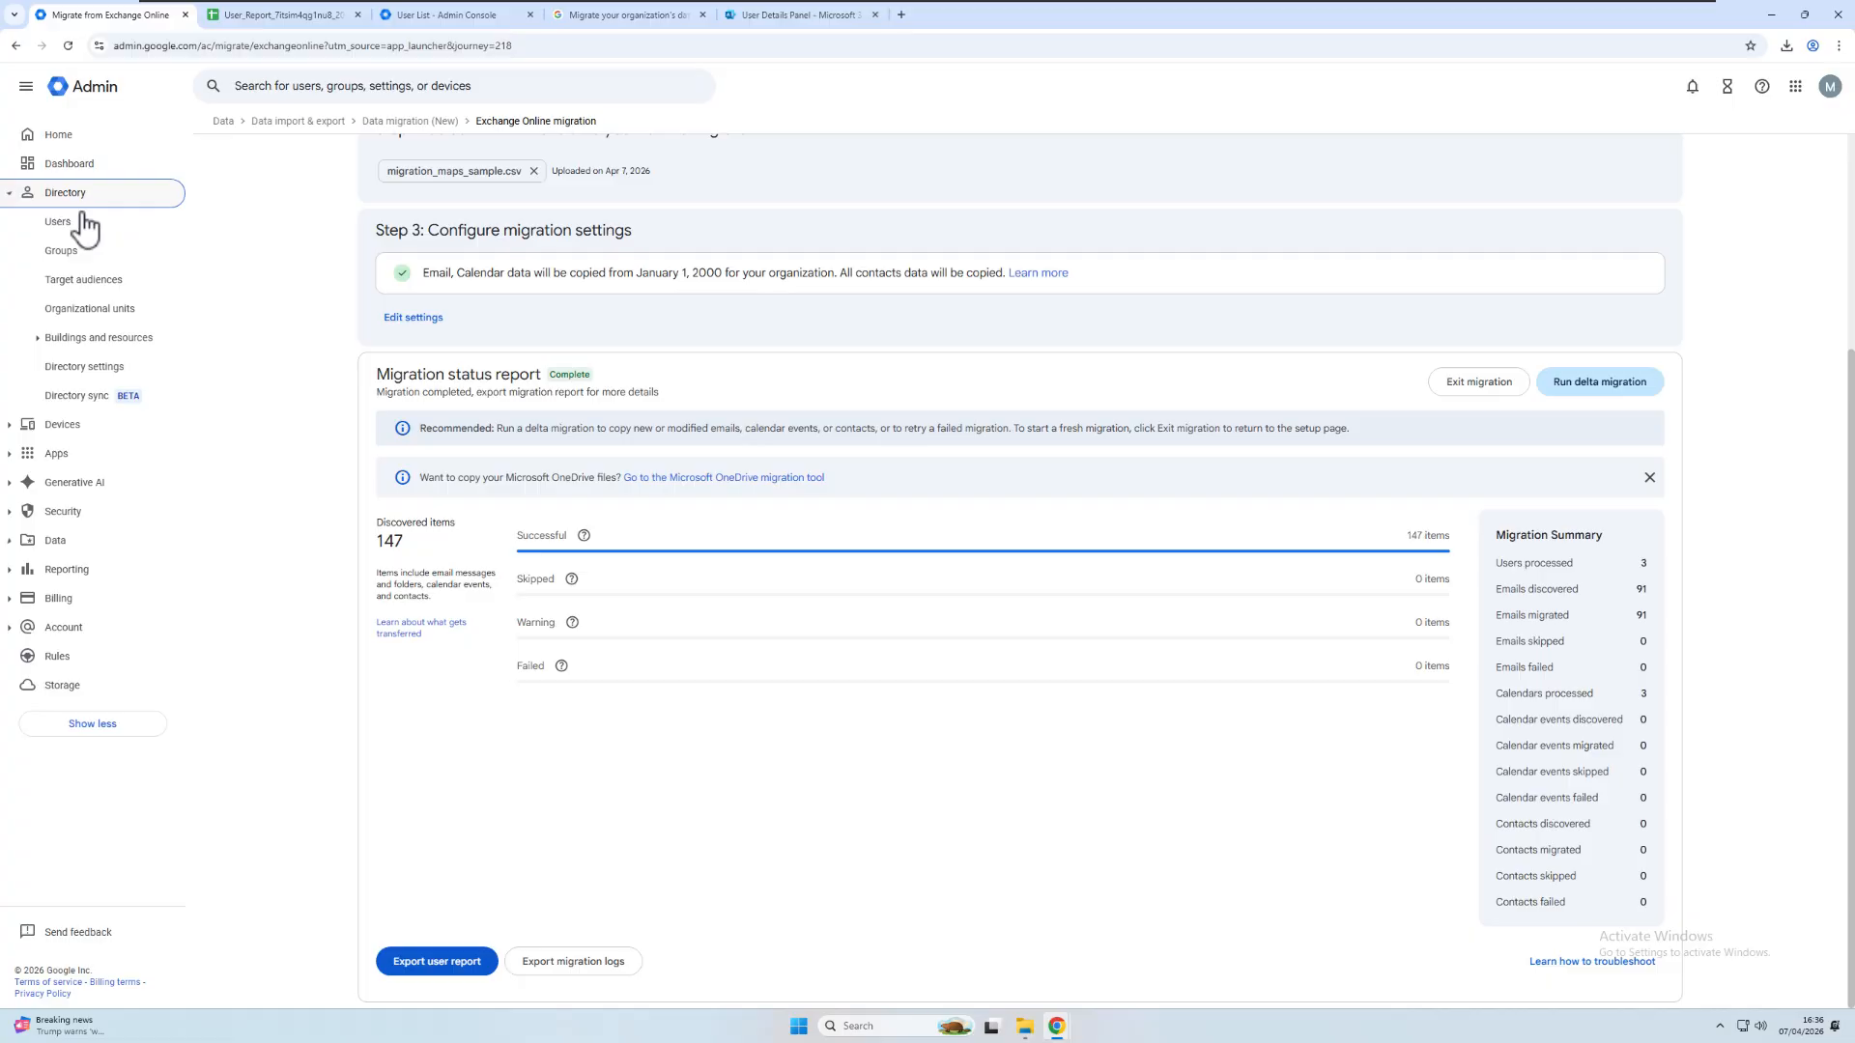
{"action": "left_click", "coordinate": [67, 222]}
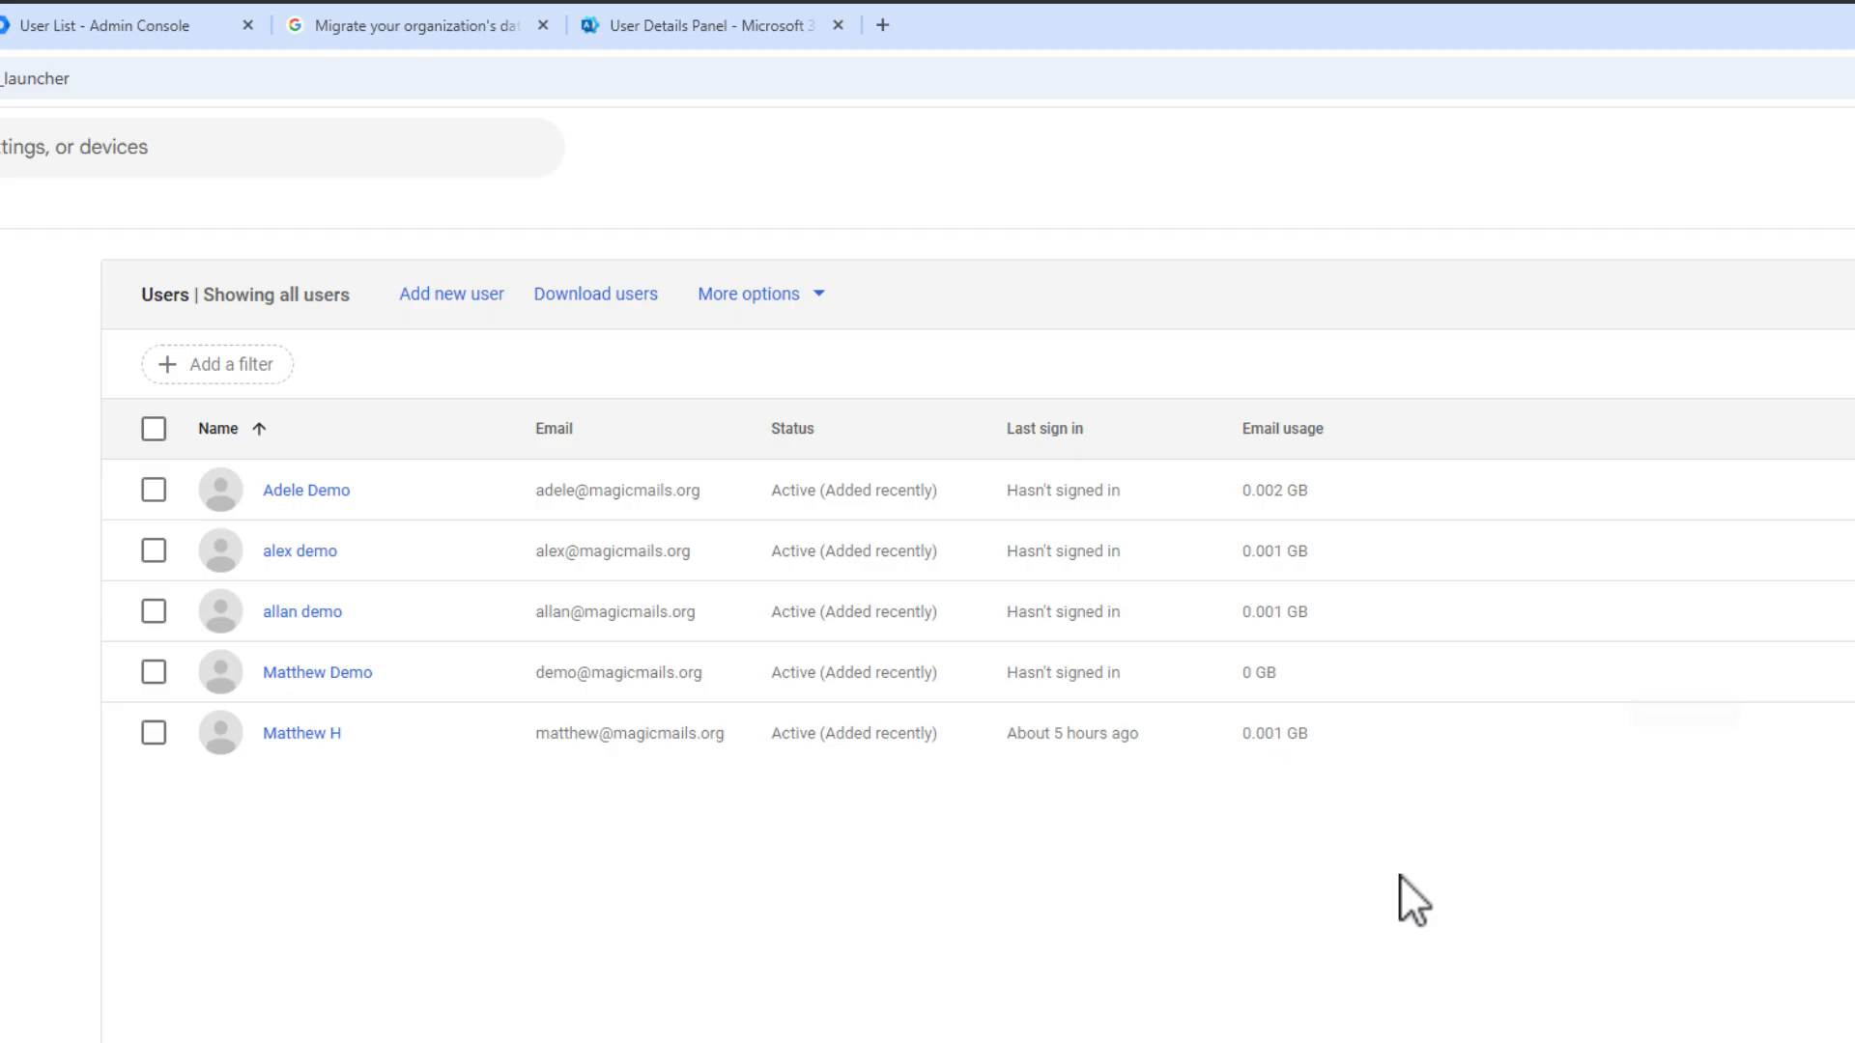
{"action": "mouse_move", "coordinate": [1647, 475]}
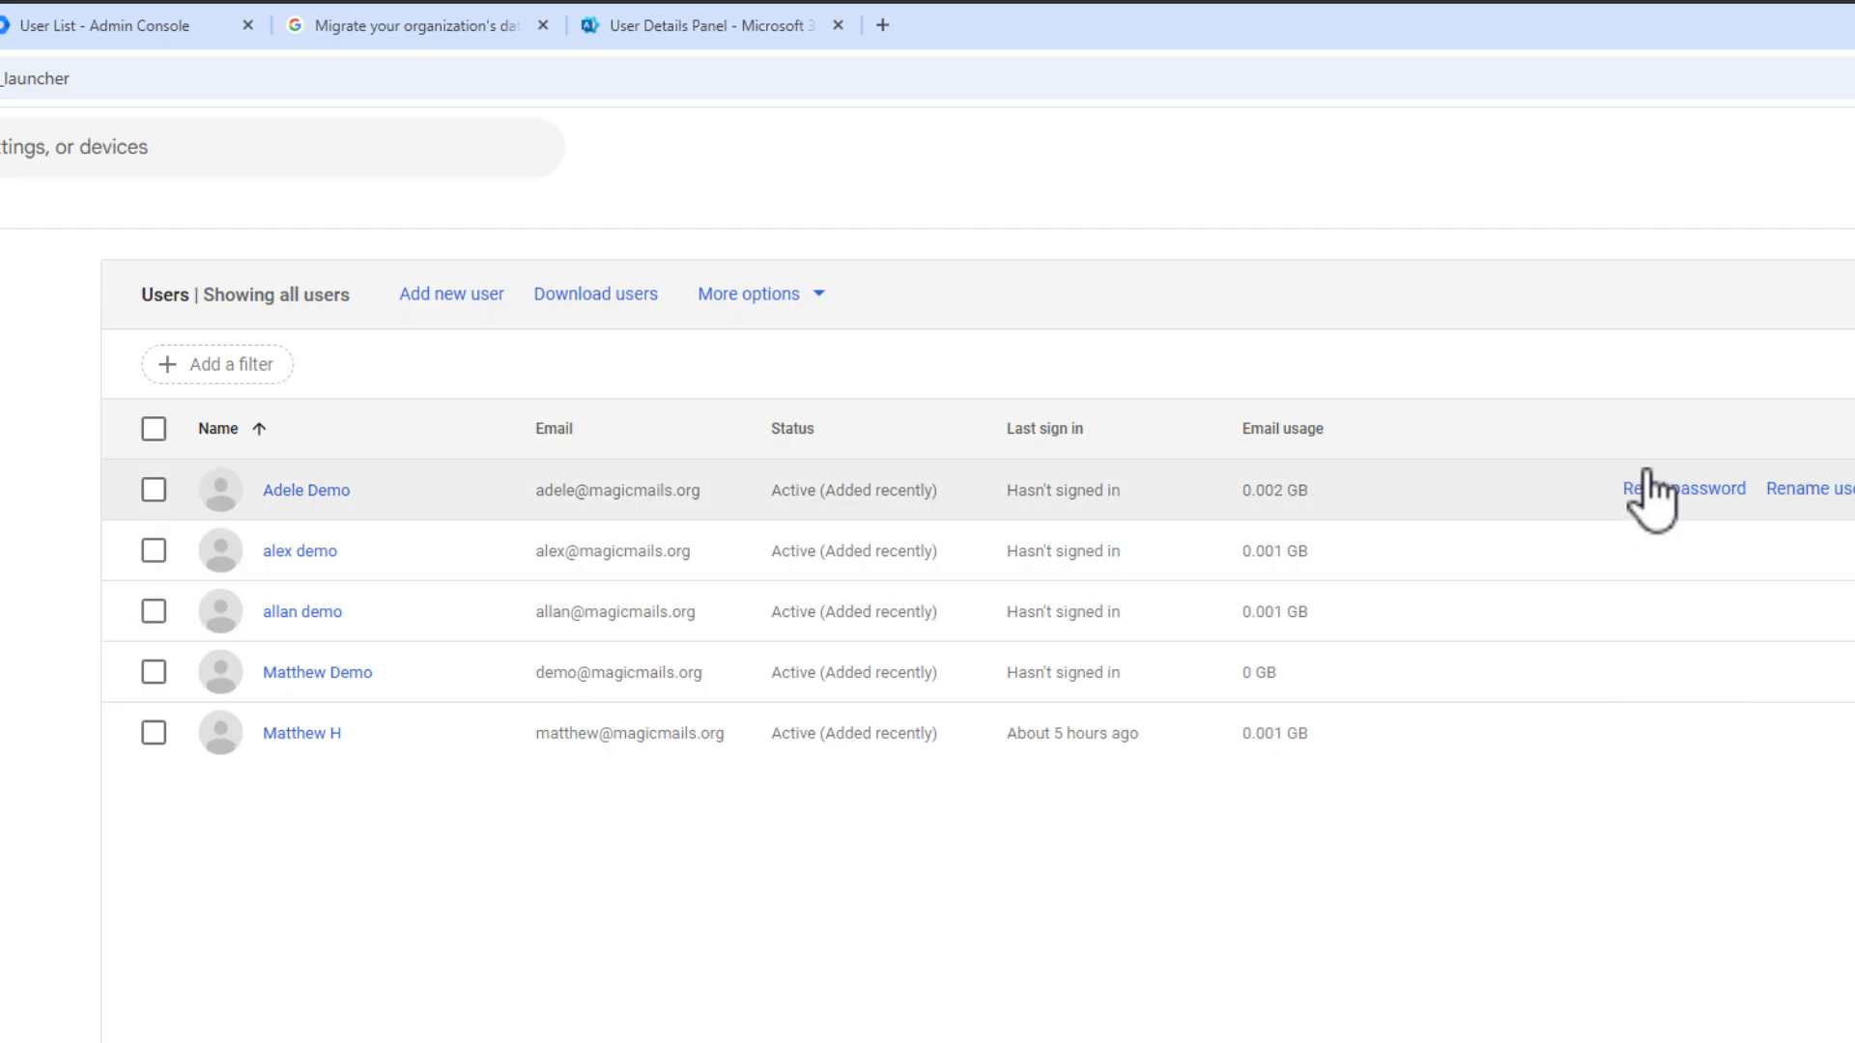